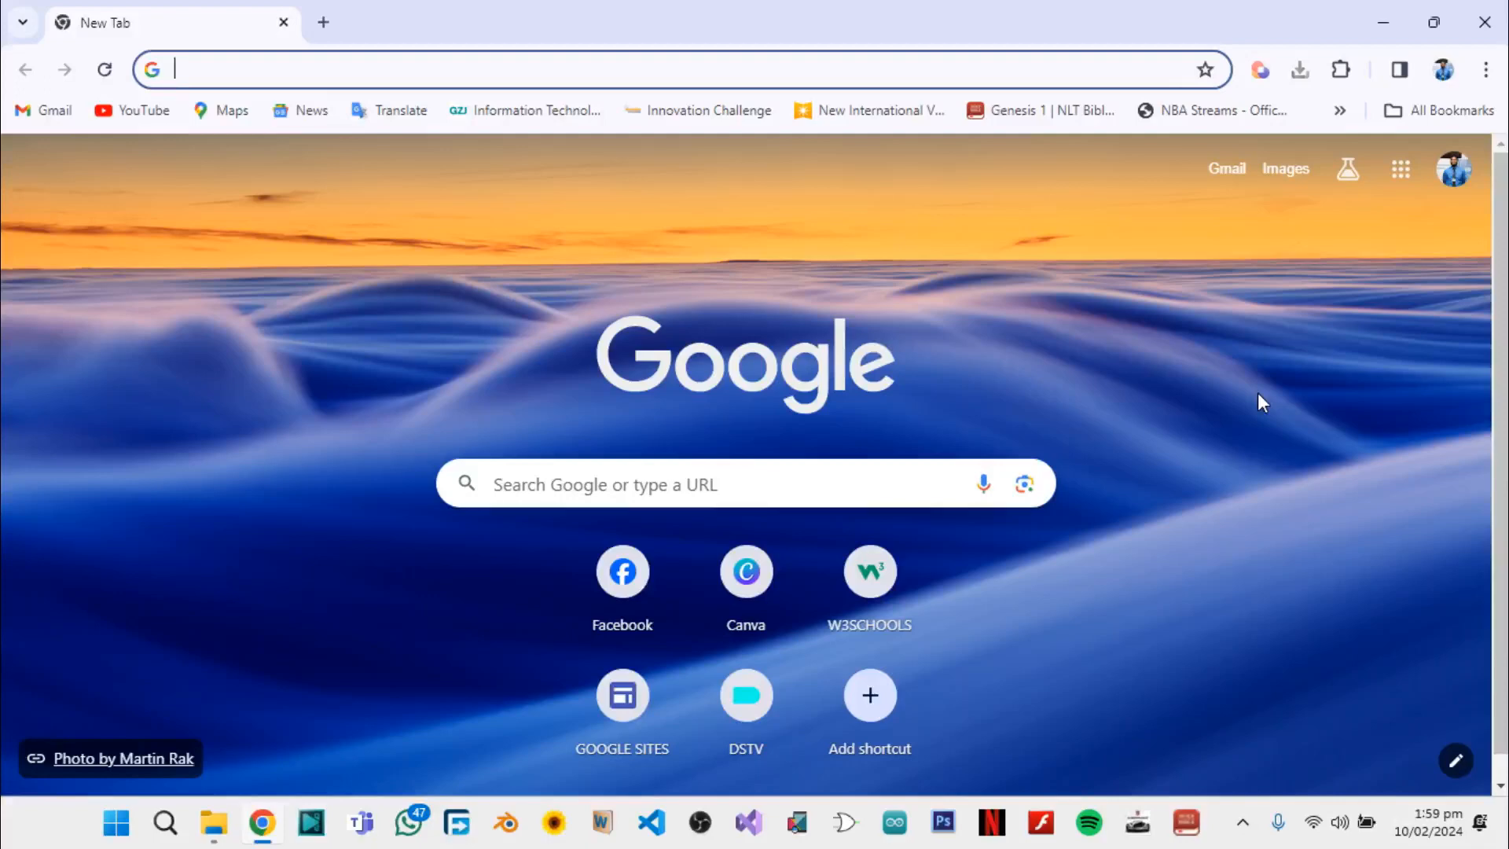
# Search Google for "obs rtmp" and open the Multiple RTMP outputs plugin page on the OBS forum
pyautogui.click(615, 478)
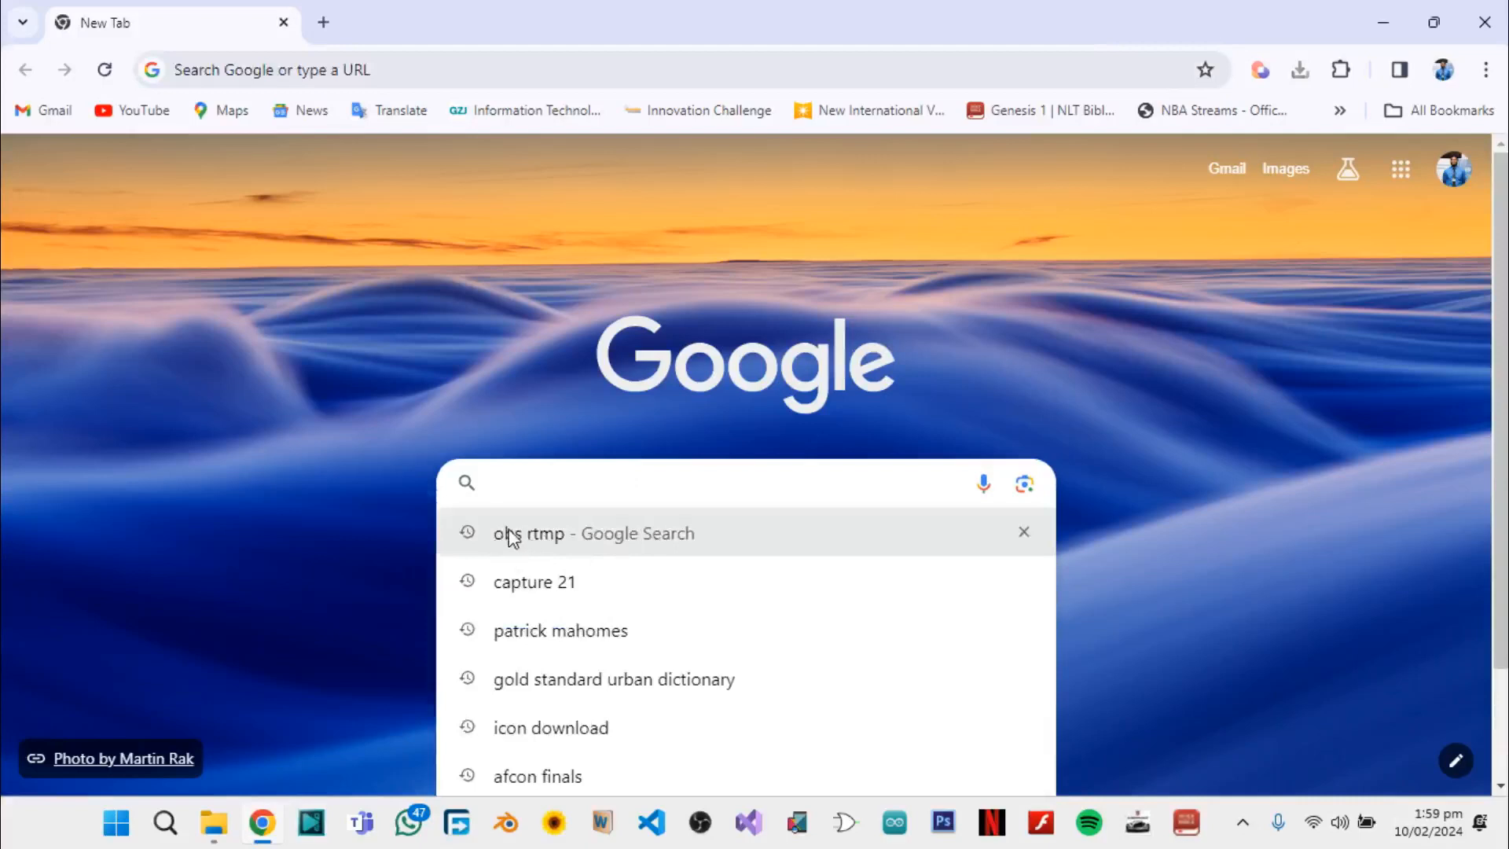
pyautogui.click(578, 536)
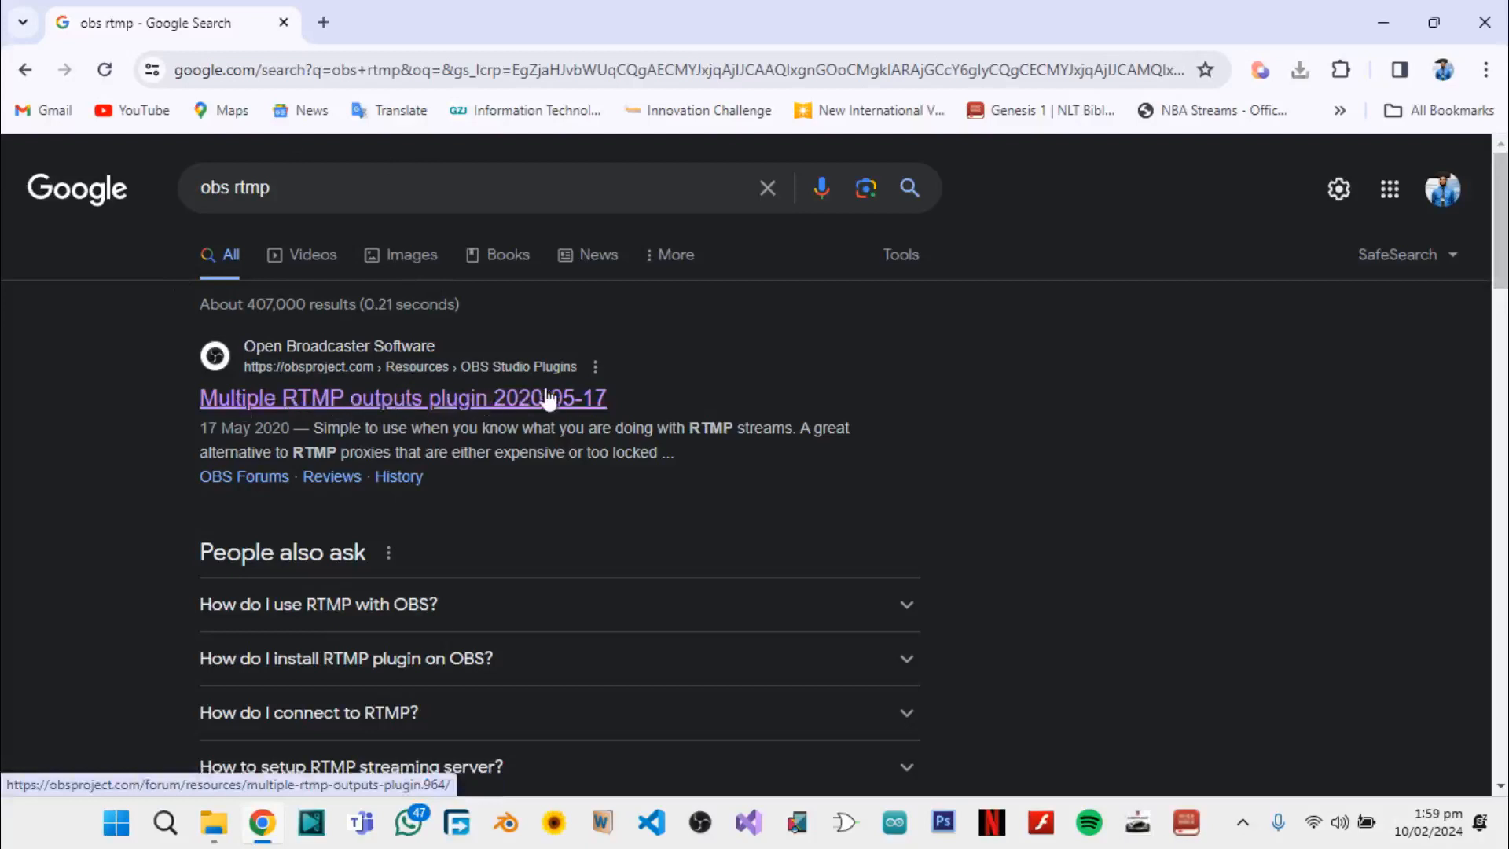
pyautogui.click(470, 397)
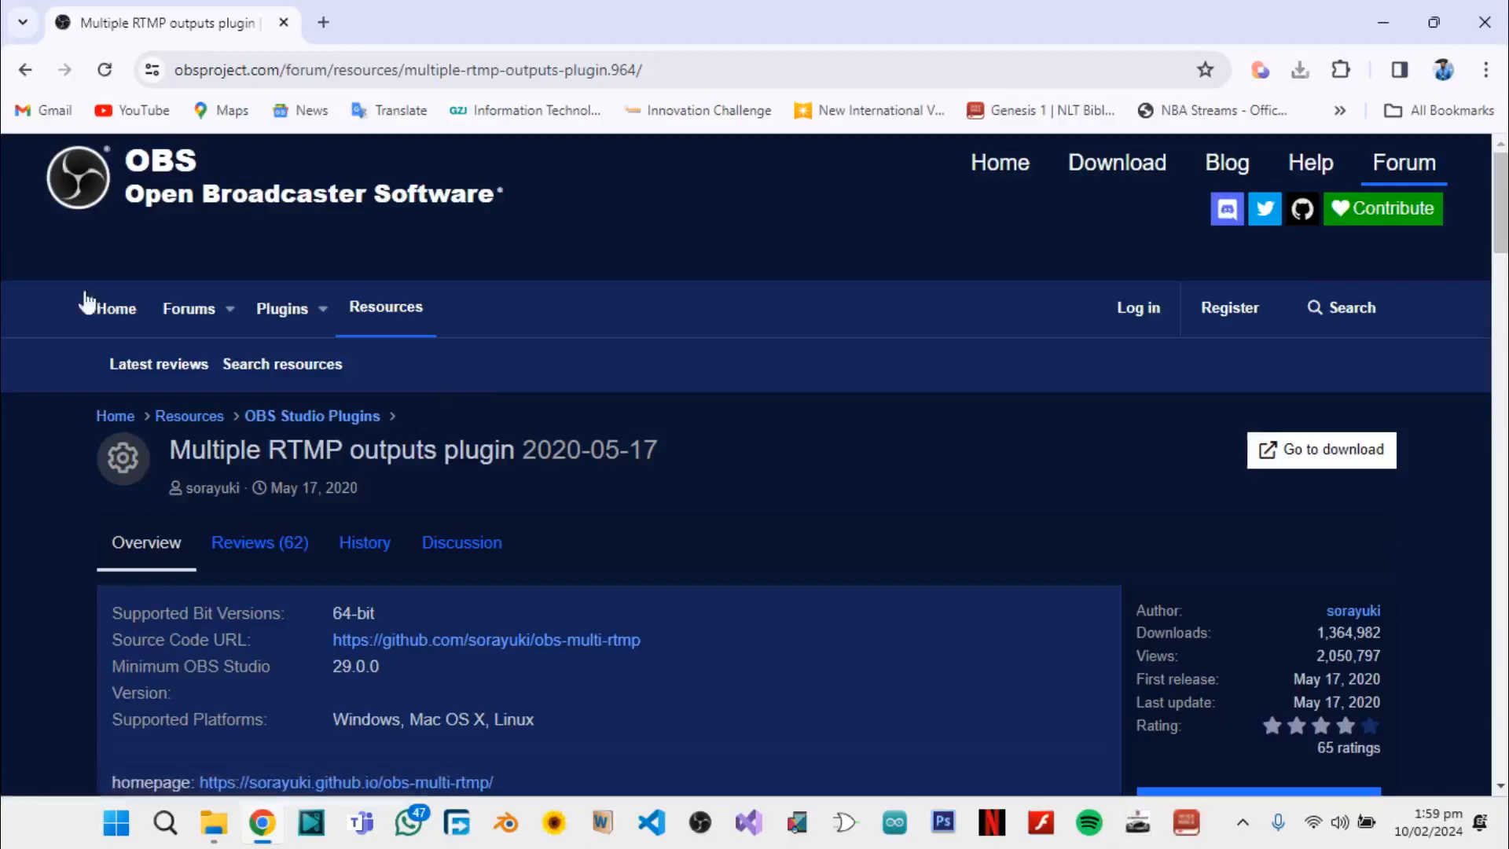
# Look over the plugin overview and go to its download page on GitHub
pyautogui.scroll(-3, 744, 543)
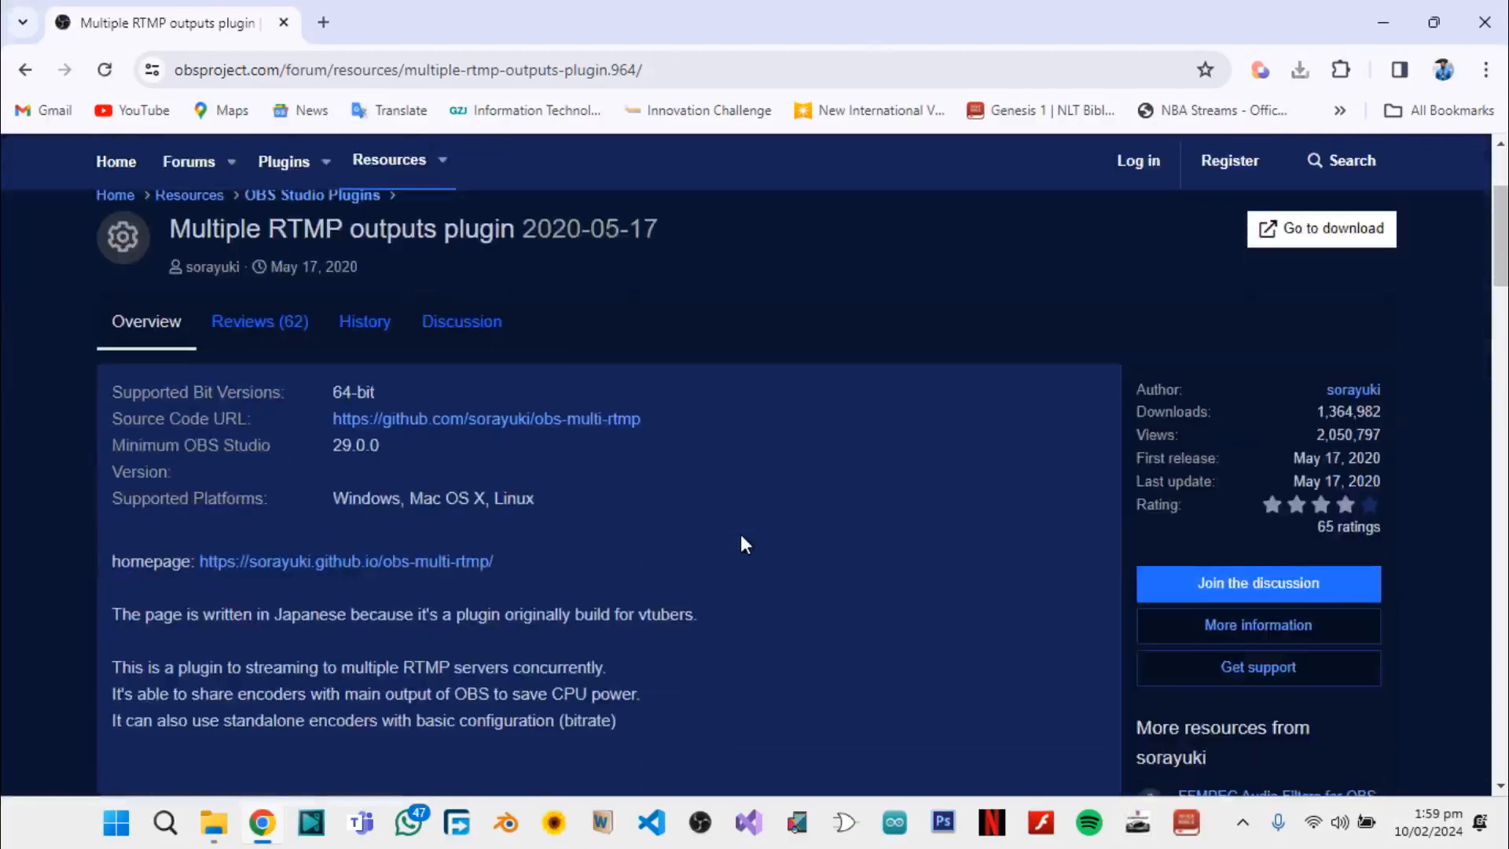
pyautogui.scroll(2, 744, 543)
pyautogui.scroll(1, 745, 544)
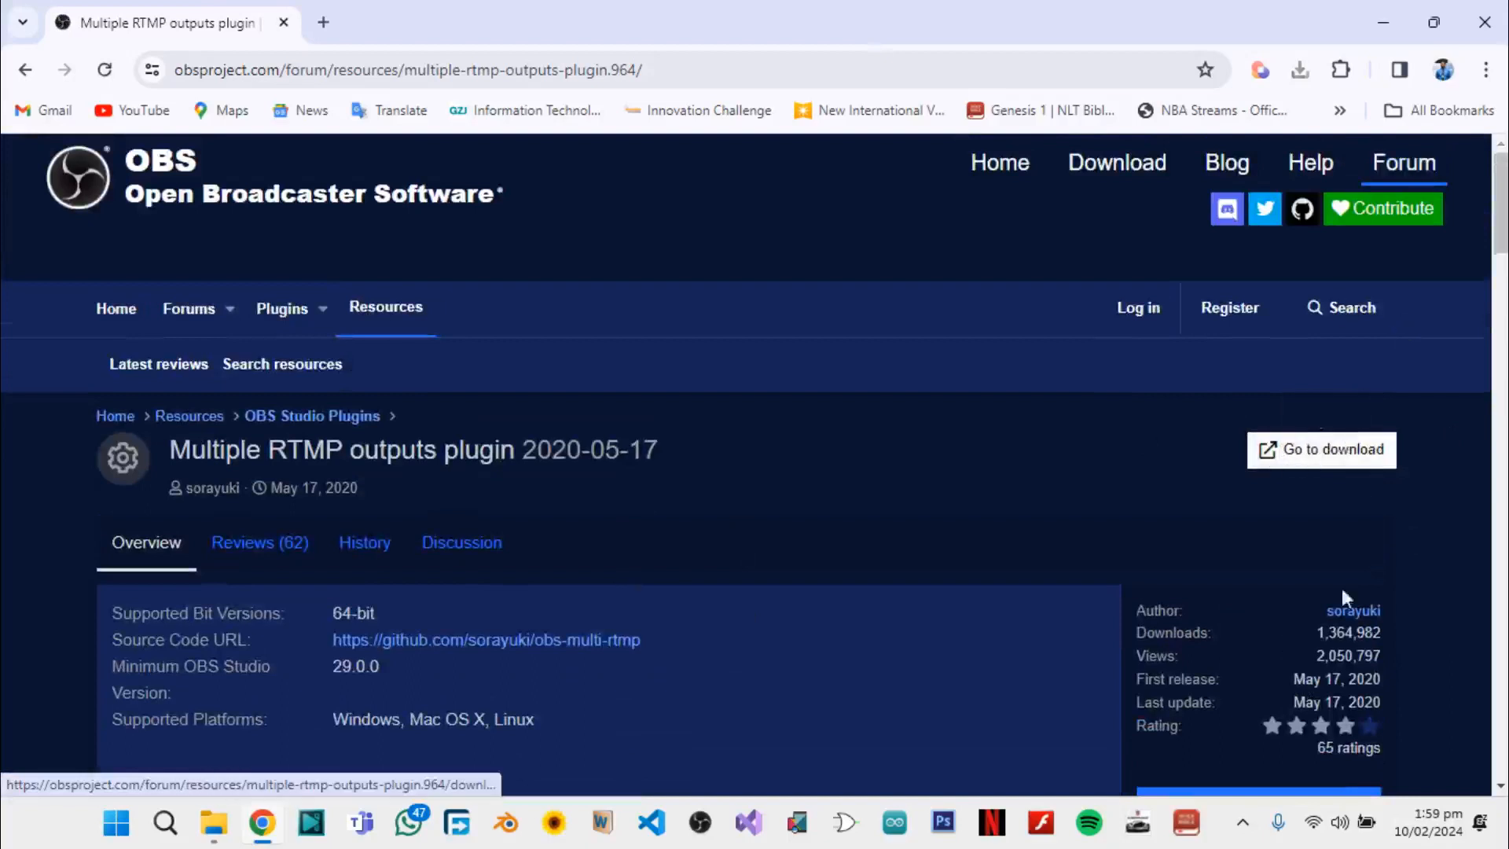
pyautogui.click(1310, 466)
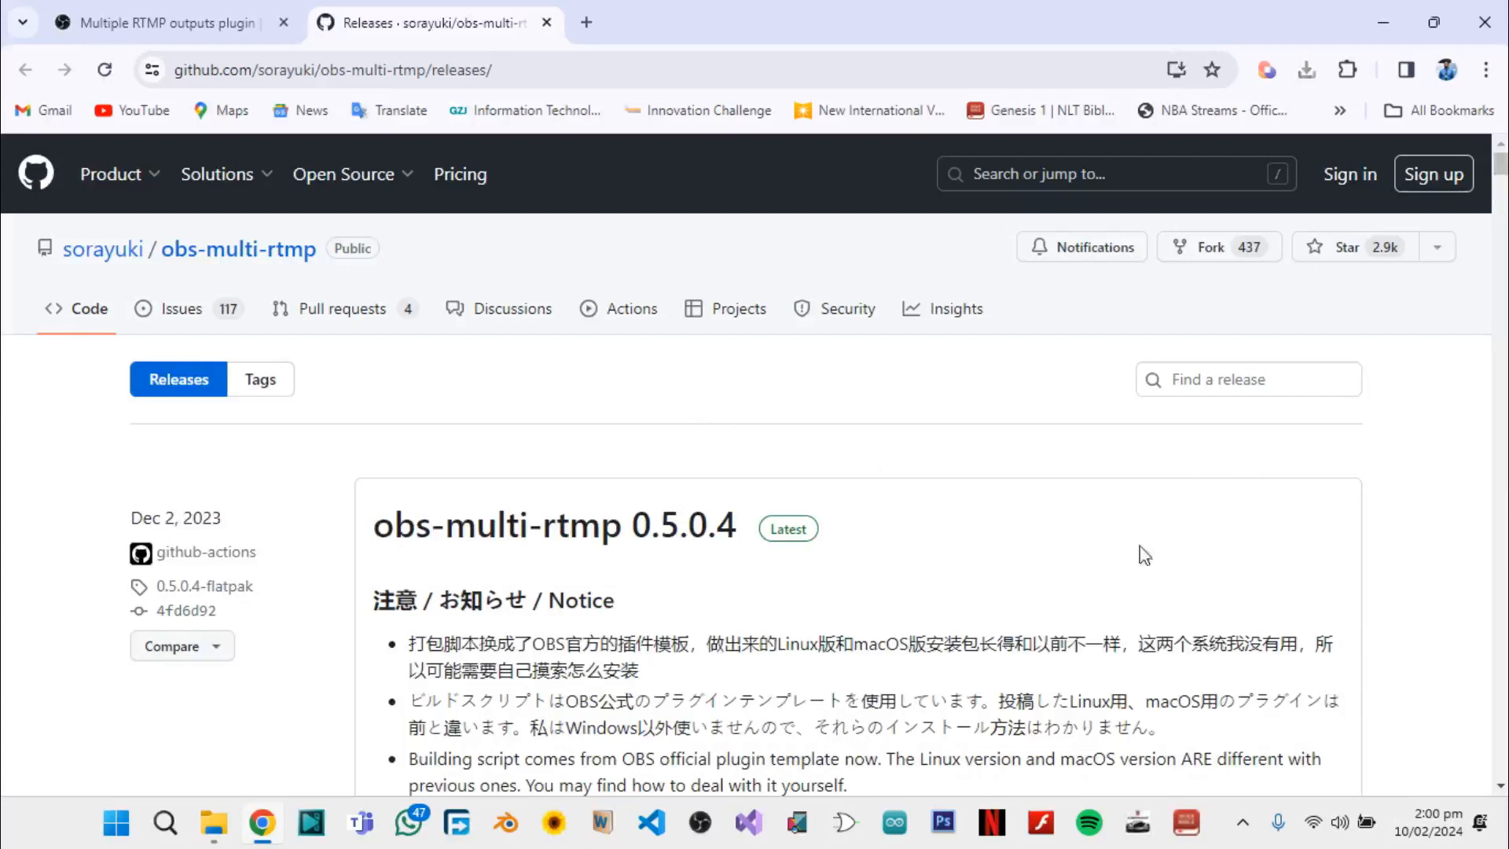
# Download obs-multi-rtmp-0.5.0.4-windows-x64-Installer.exe from the assets of the latest obs-multi-rtmp release
pyautogui.scroll(-3, 1144, 554)
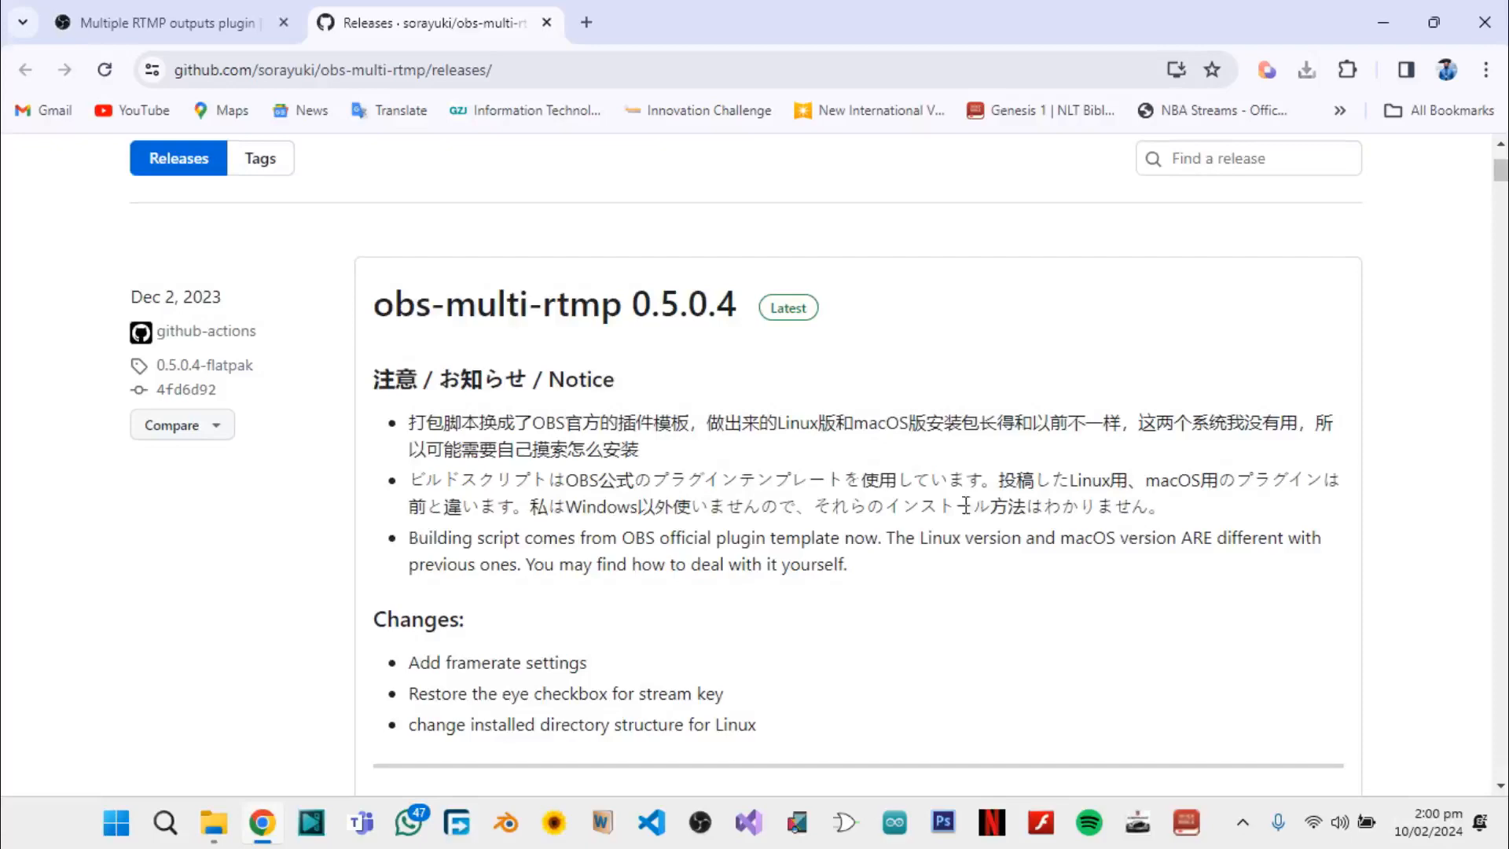
pyautogui.scroll(-3, 966, 505)
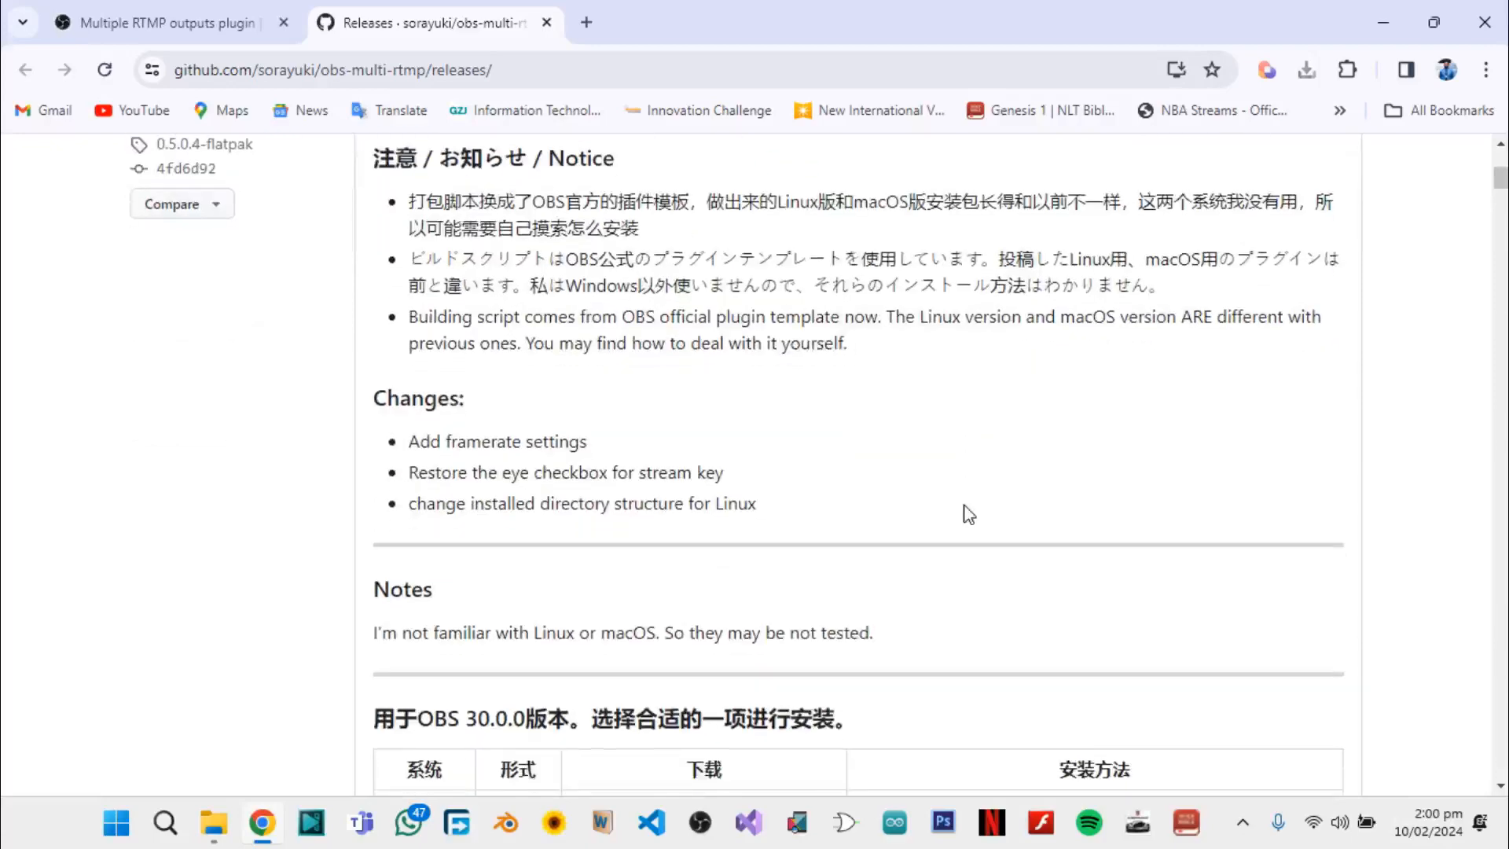
pyautogui.scroll(3, 967, 511)
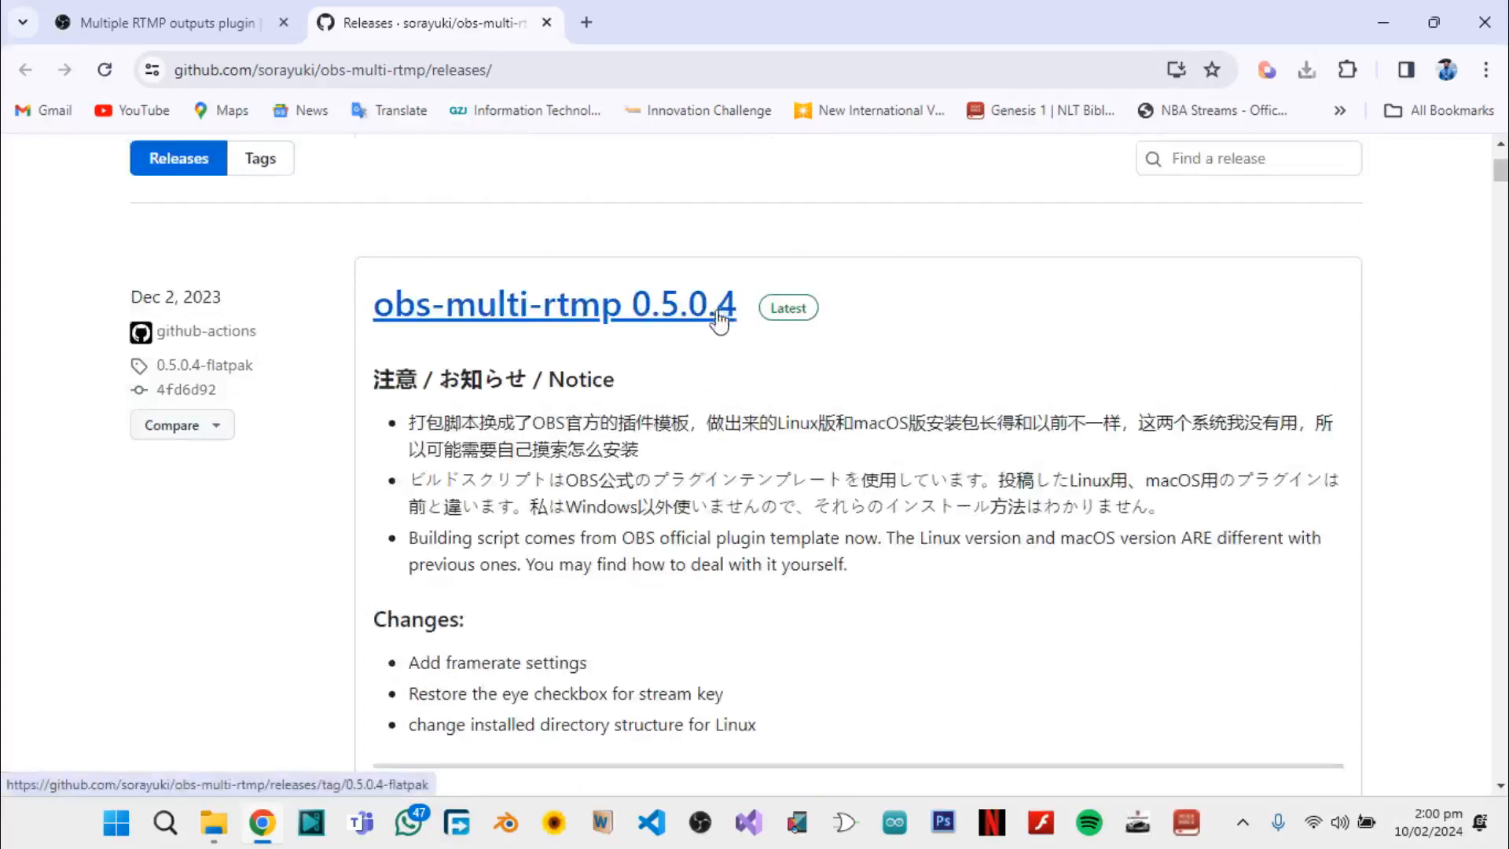
pyautogui.scroll(-4, 801, 448)
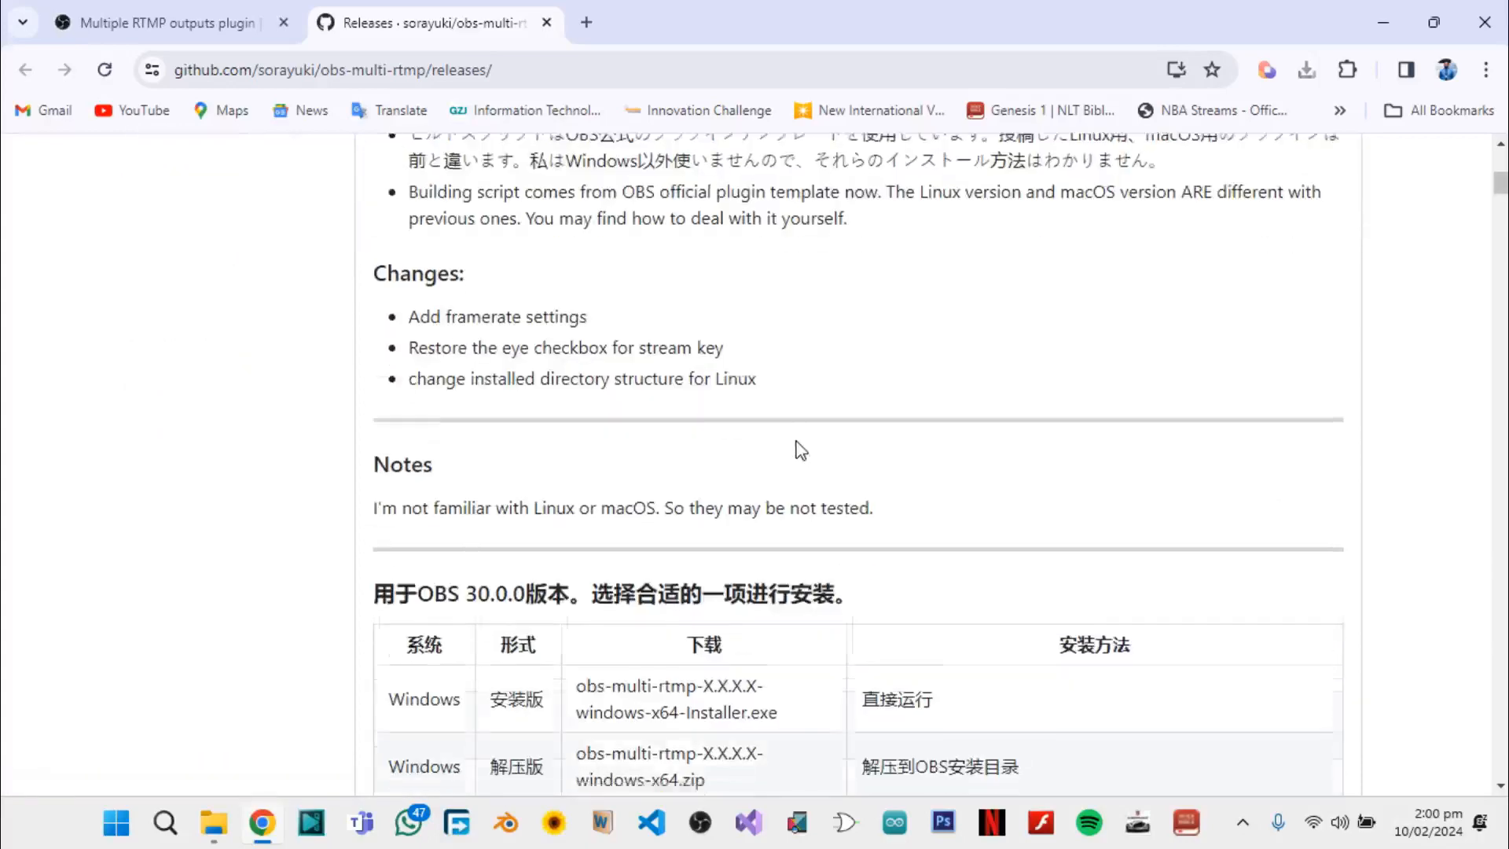
pyautogui.scroll(-3, 800, 451)
pyautogui.scroll(-10, 801, 450)
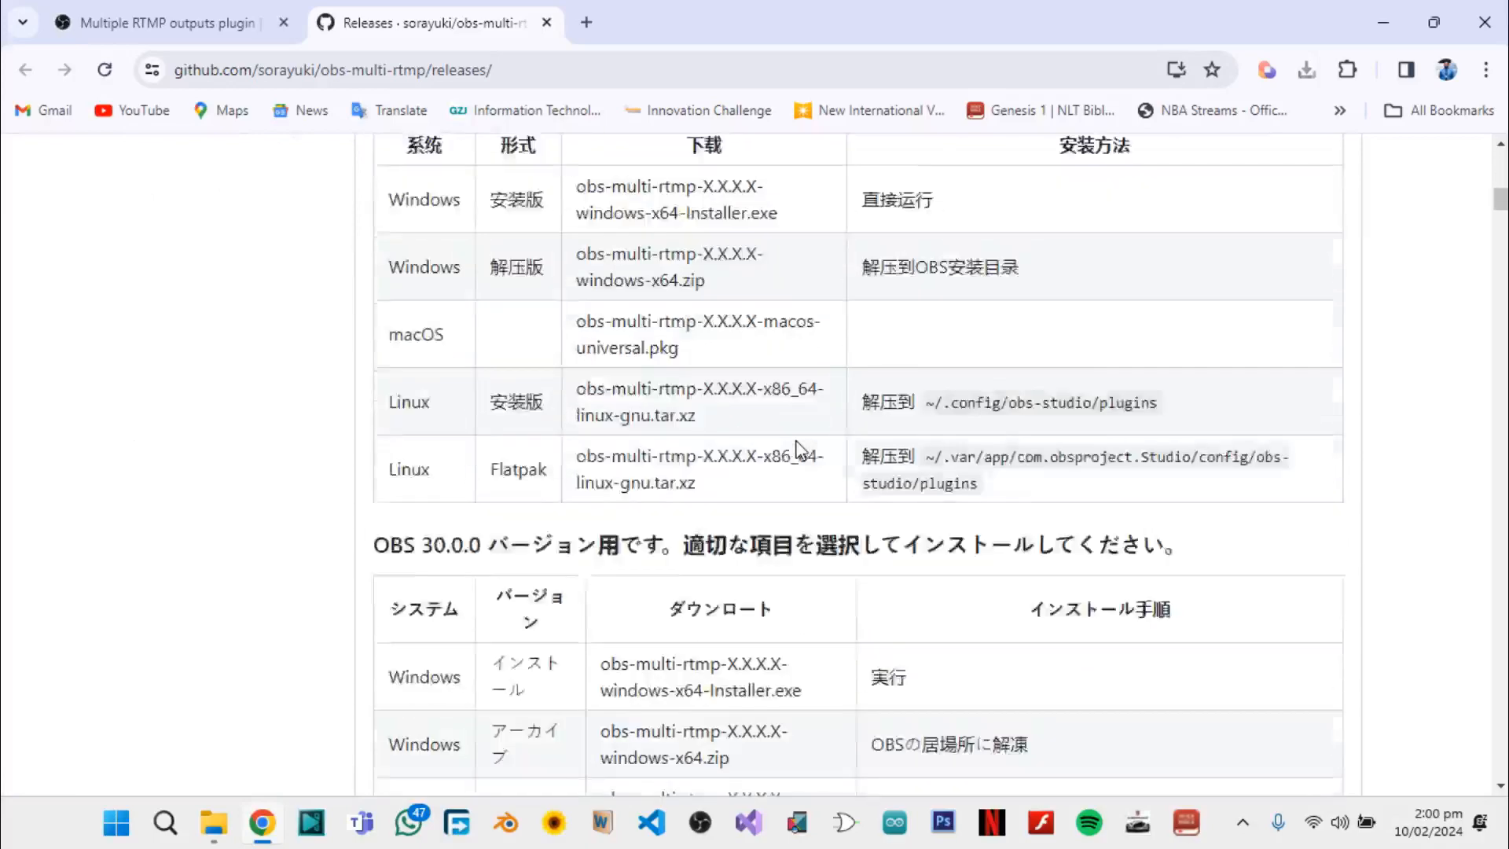
pyautogui.scroll(-9, 801, 450)
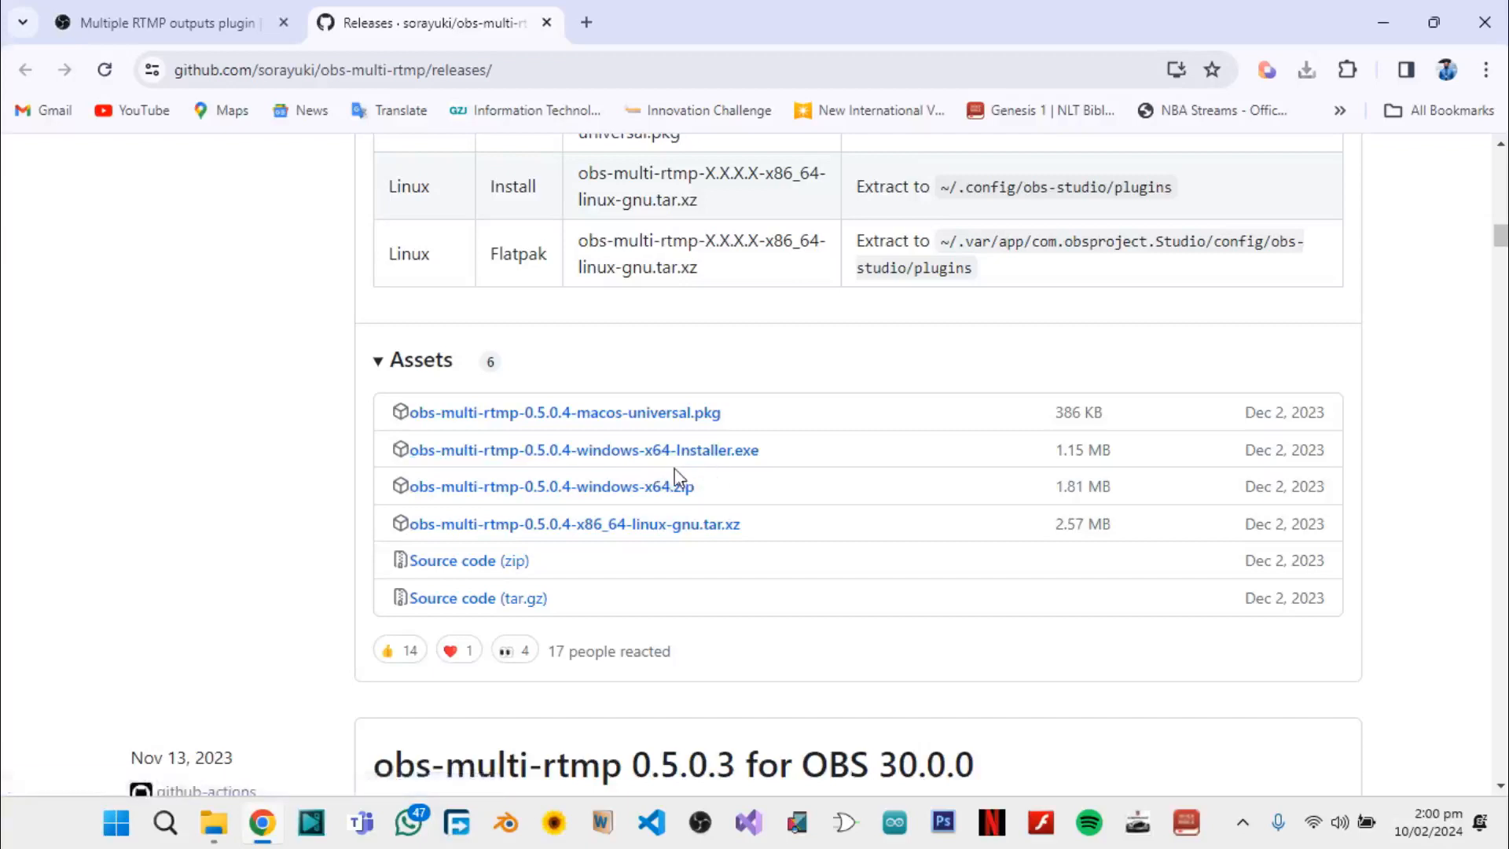
pyautogui.click(563, 452)
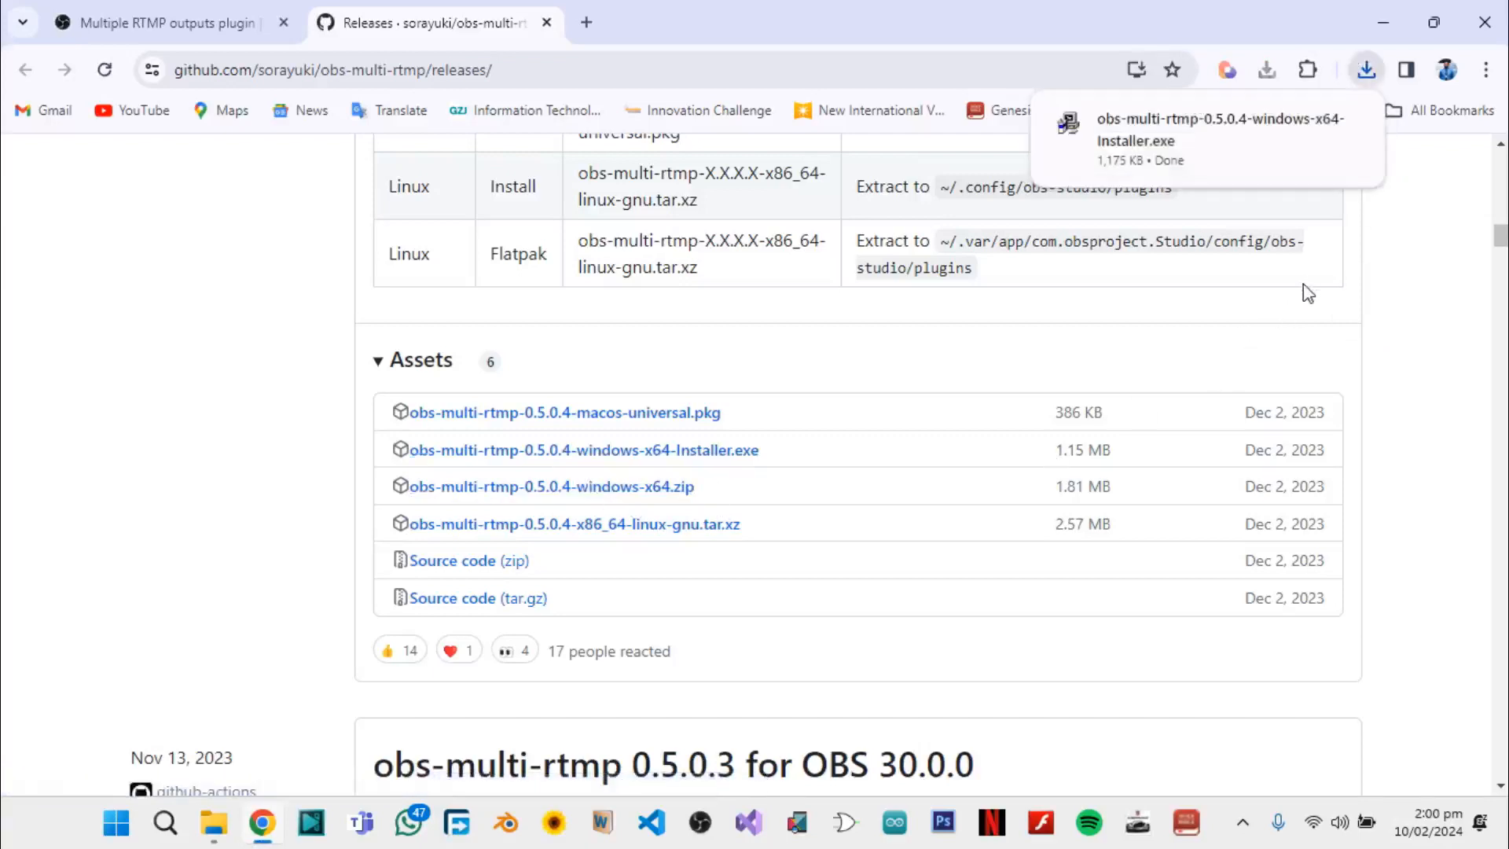
# Run the downloaded installer and uninstall the existing obs-multi-rtmp plugin
pyautogui.click(1217, 140)
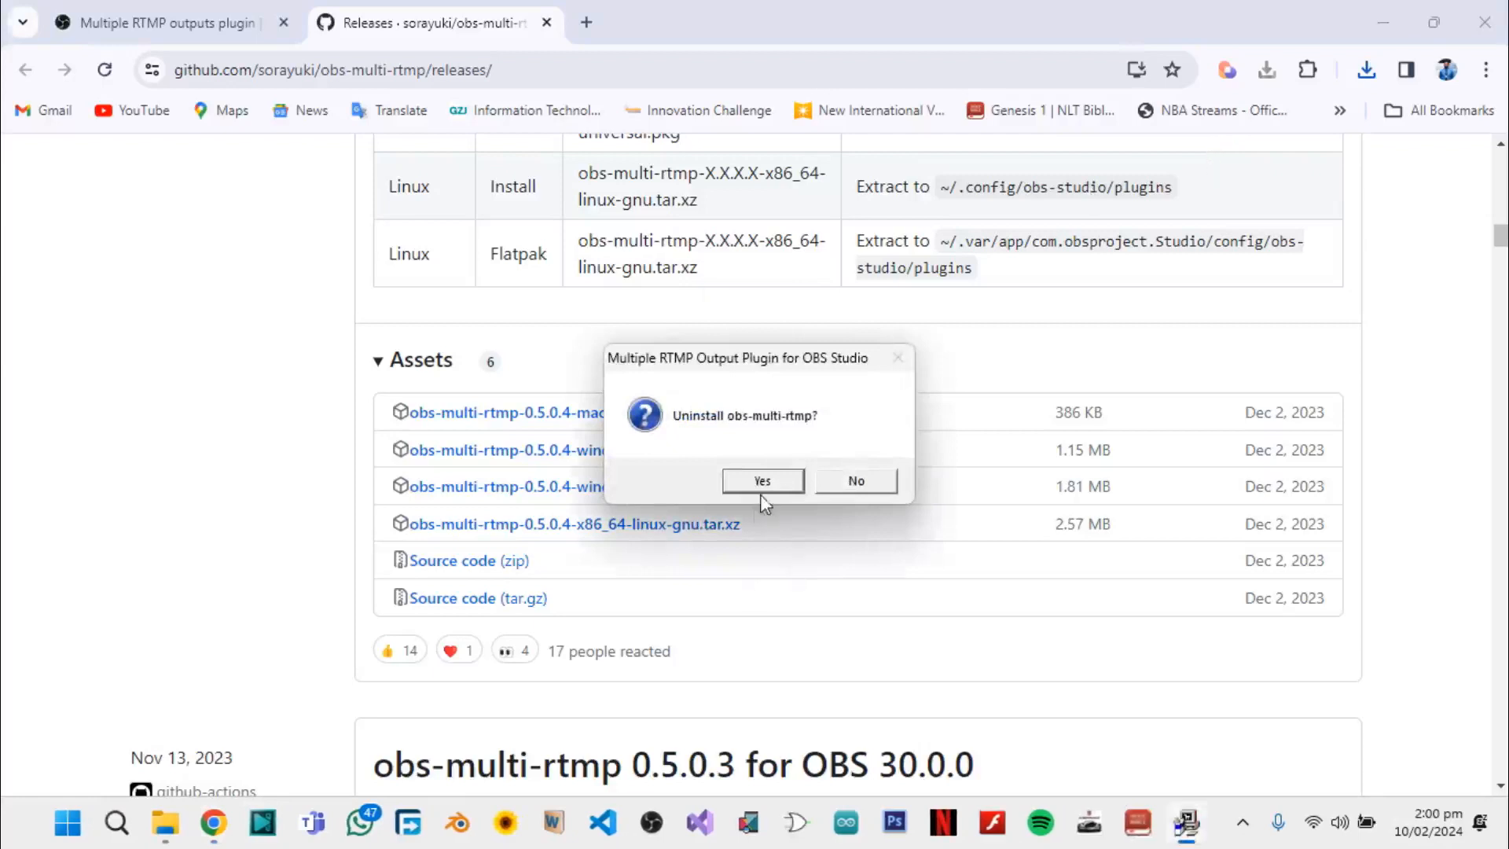
pyautogui.click(781, 482)
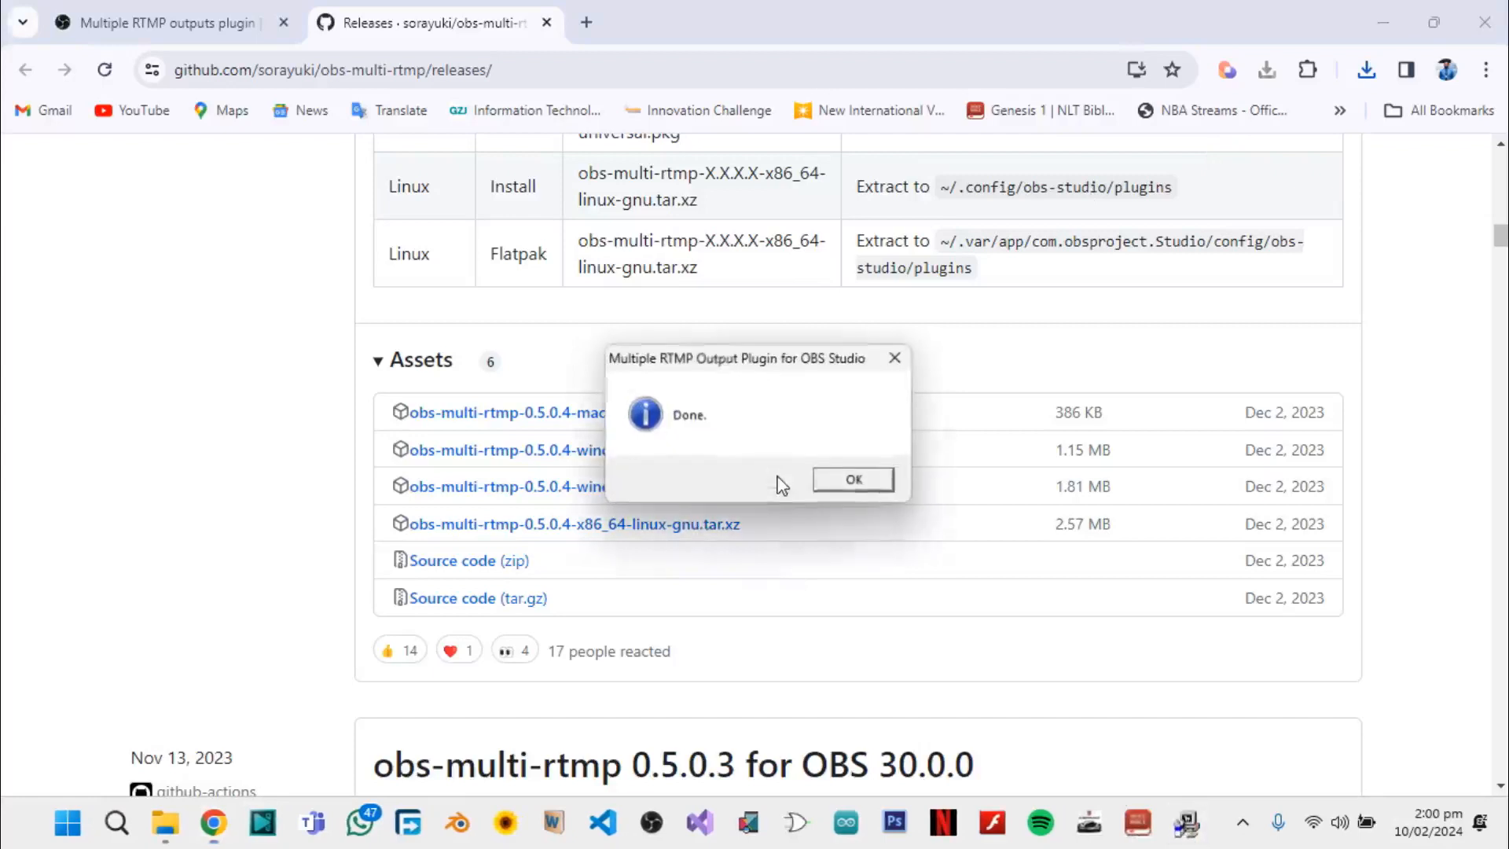
pyautogui.click(845, 485)
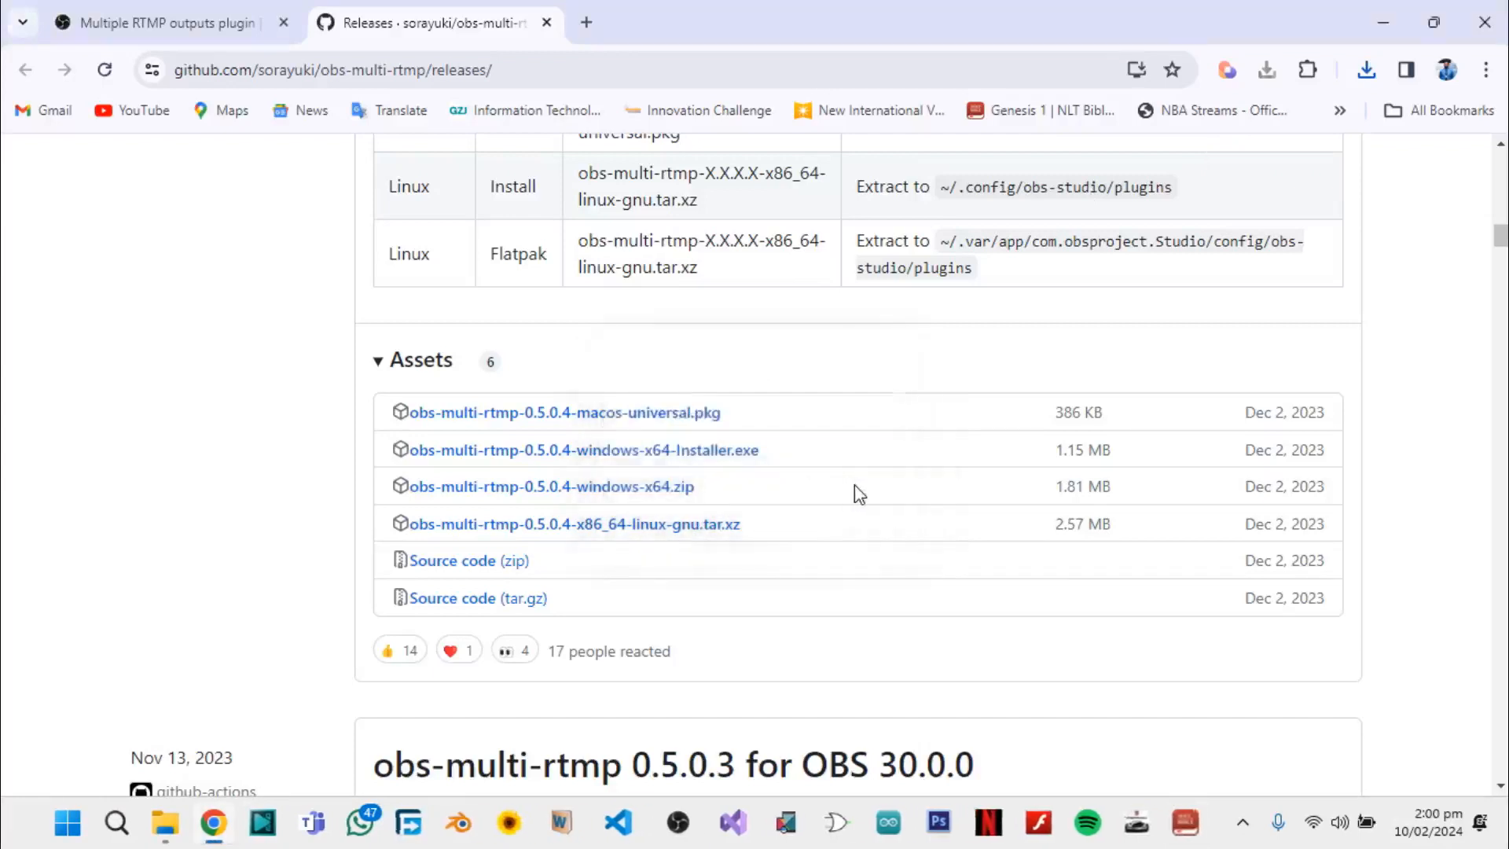
# Run the downloaded installer again and install obs-multi-rtmp in the default destination folder
pyautogui.click(1368, 72)
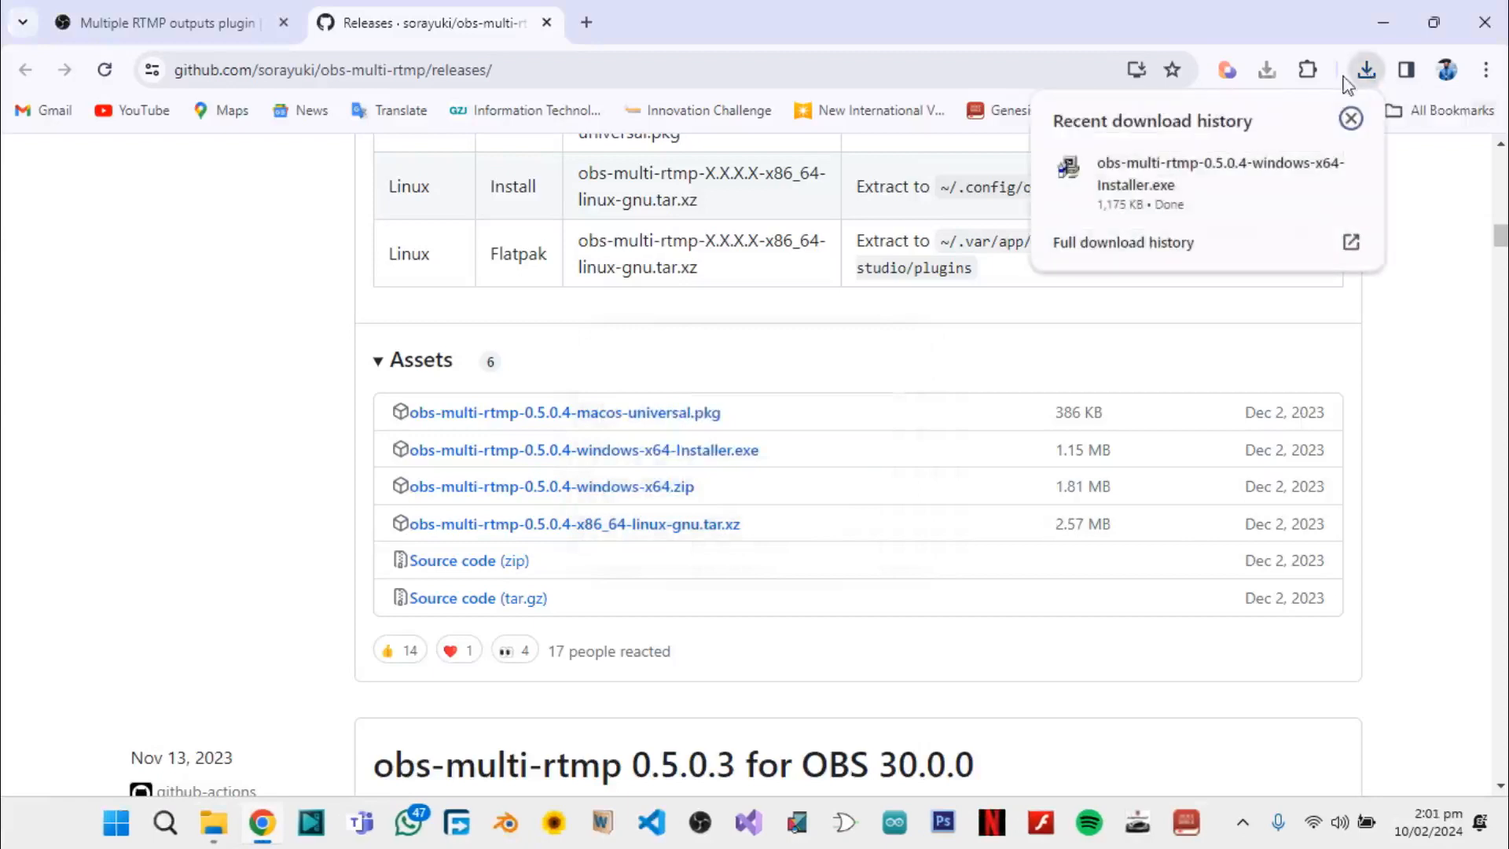
pyautogui.click(1125, 189)
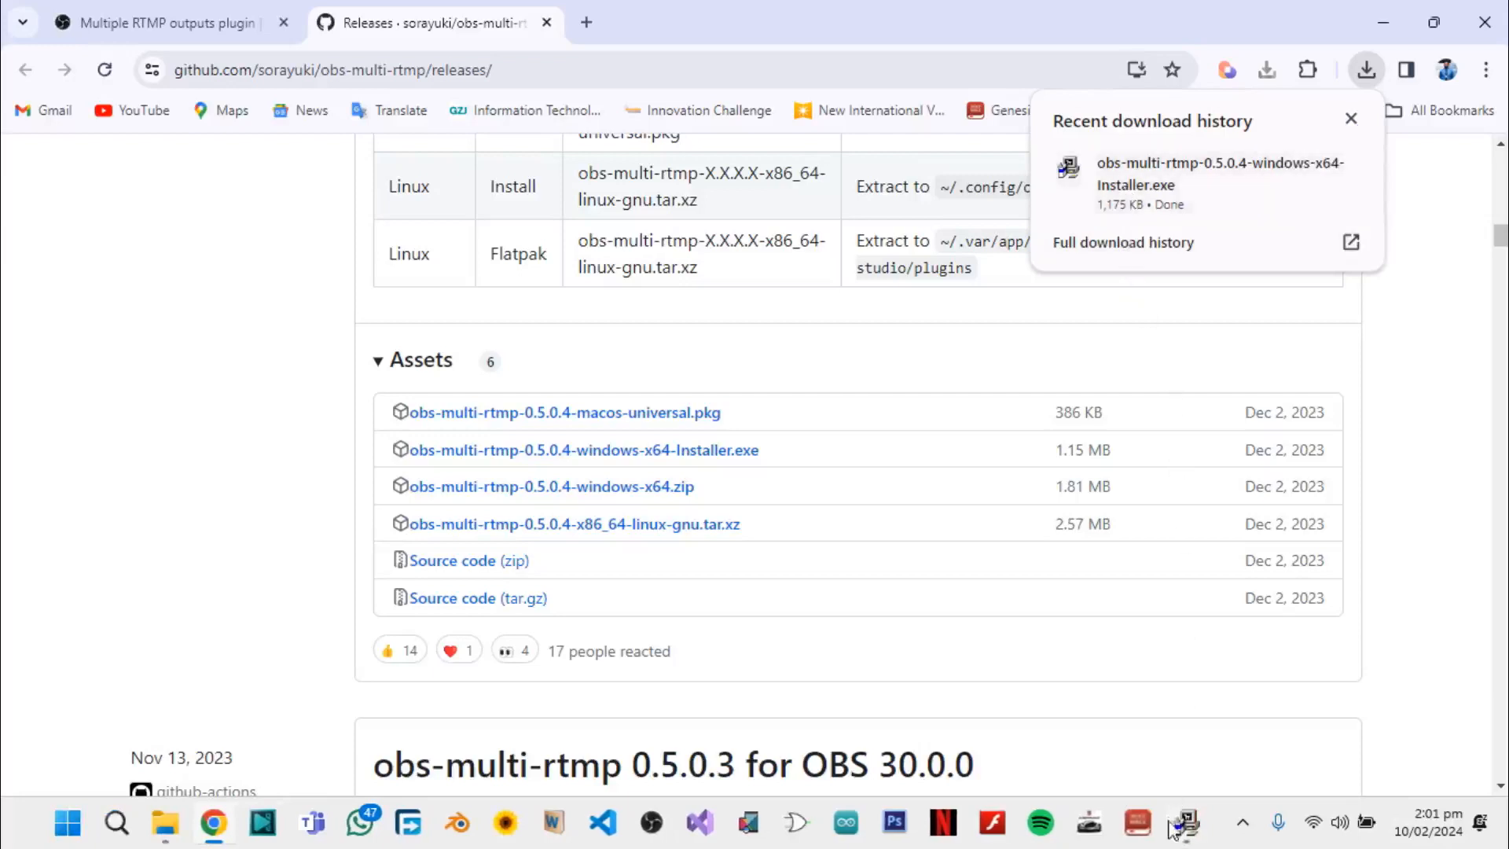
pyautogui.click(1189, 838)
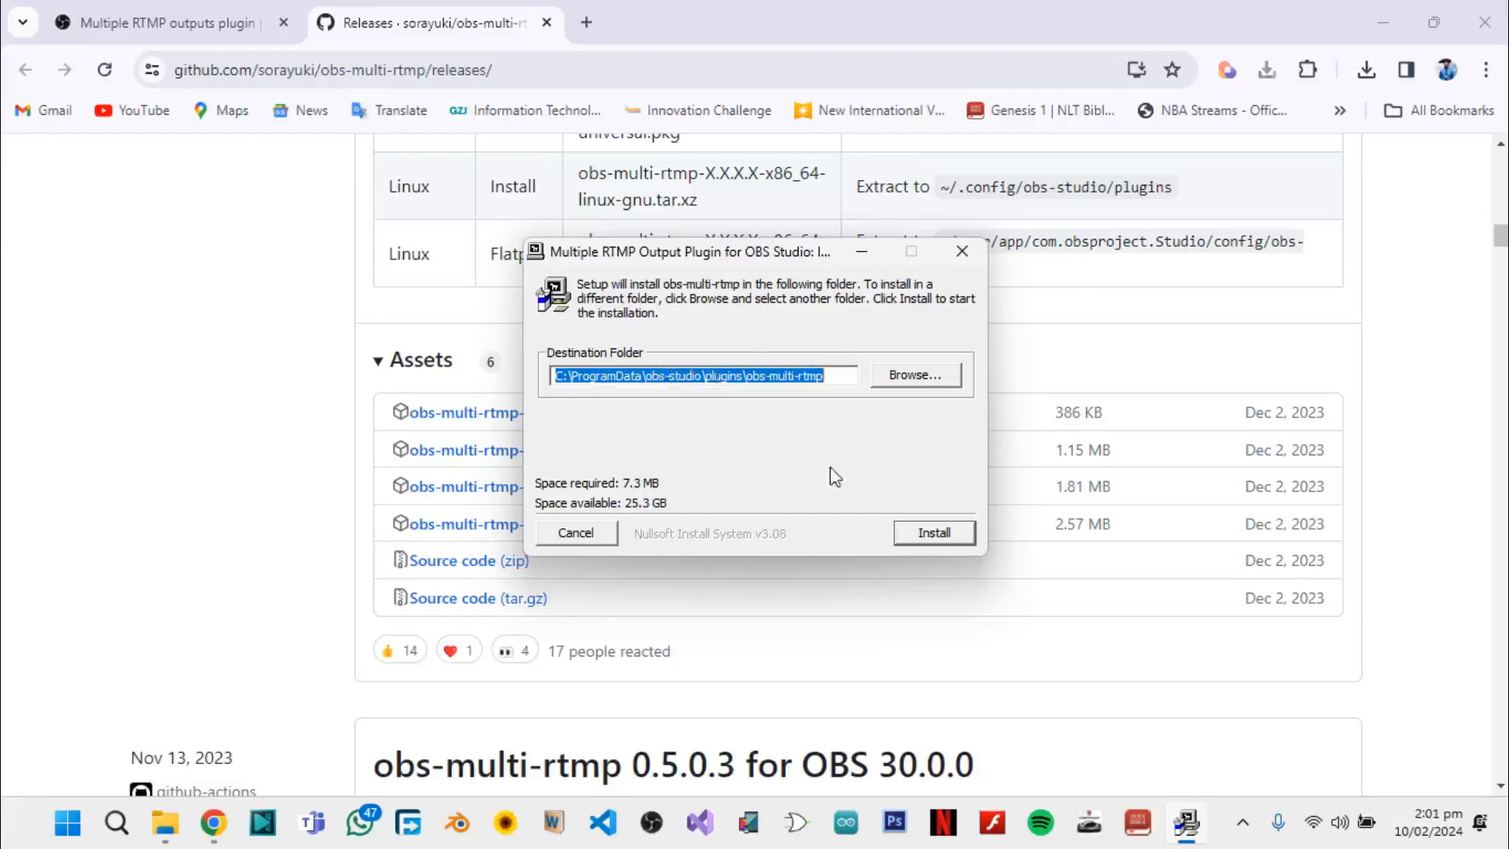
pyautogui.click(946, 534)
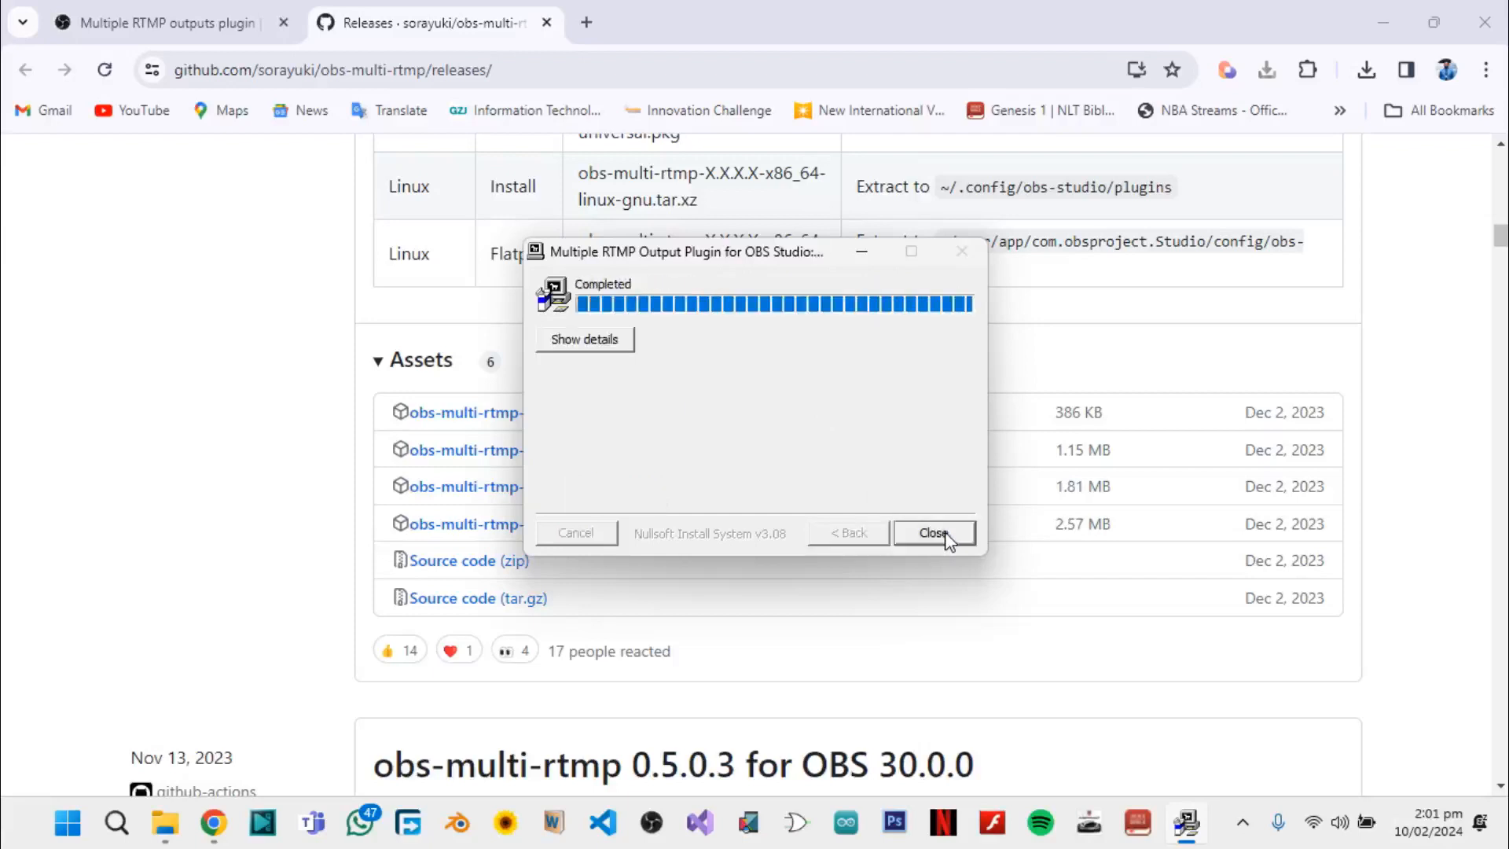
pyautogui.click(934, 533)
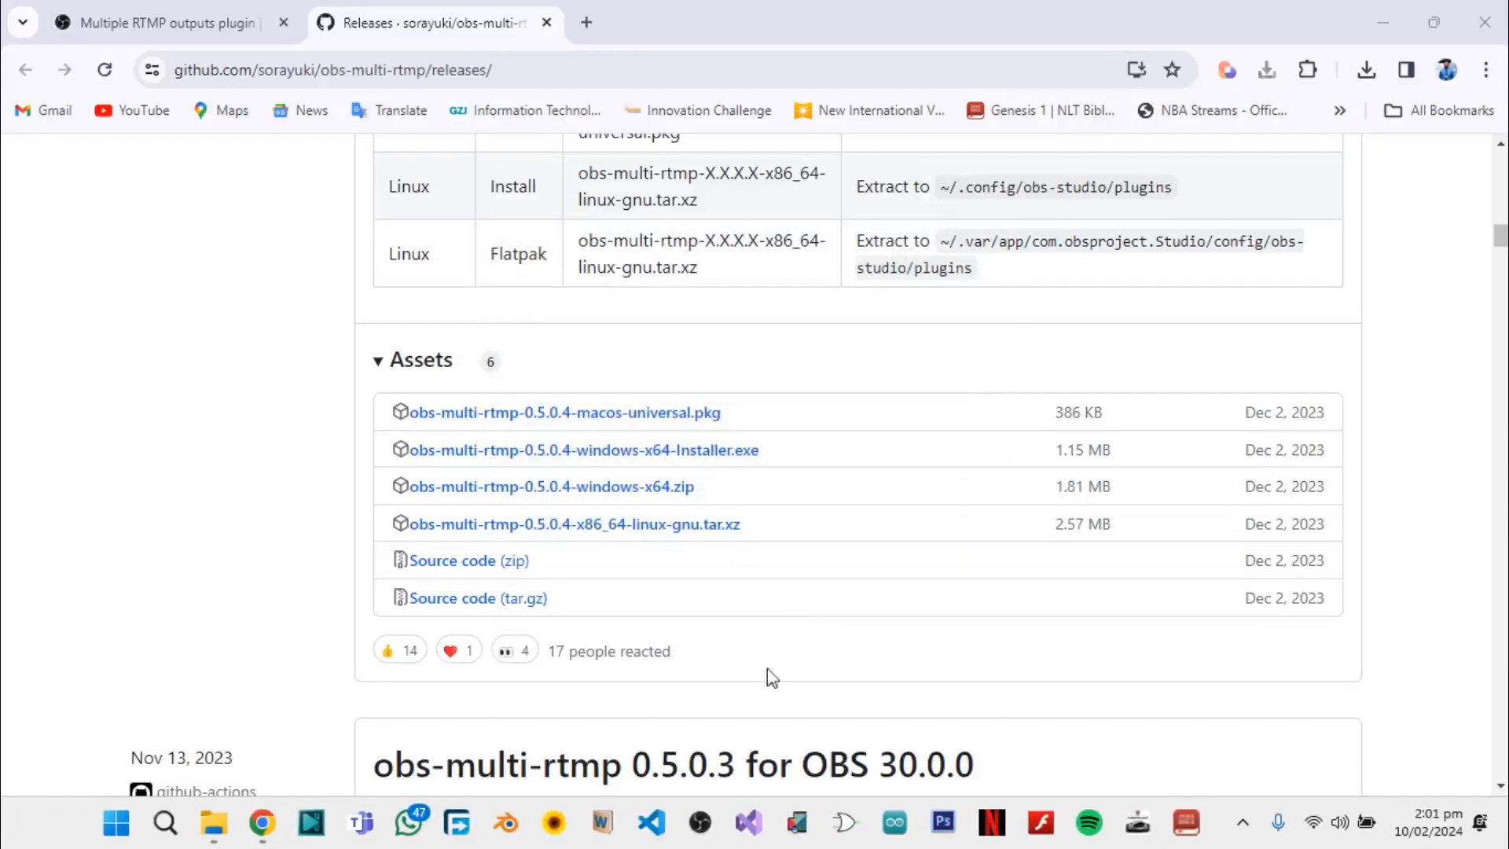
# Switch to OBS Studio, close the Multiple output dock and display it again
pyautogui.click(698, 827)
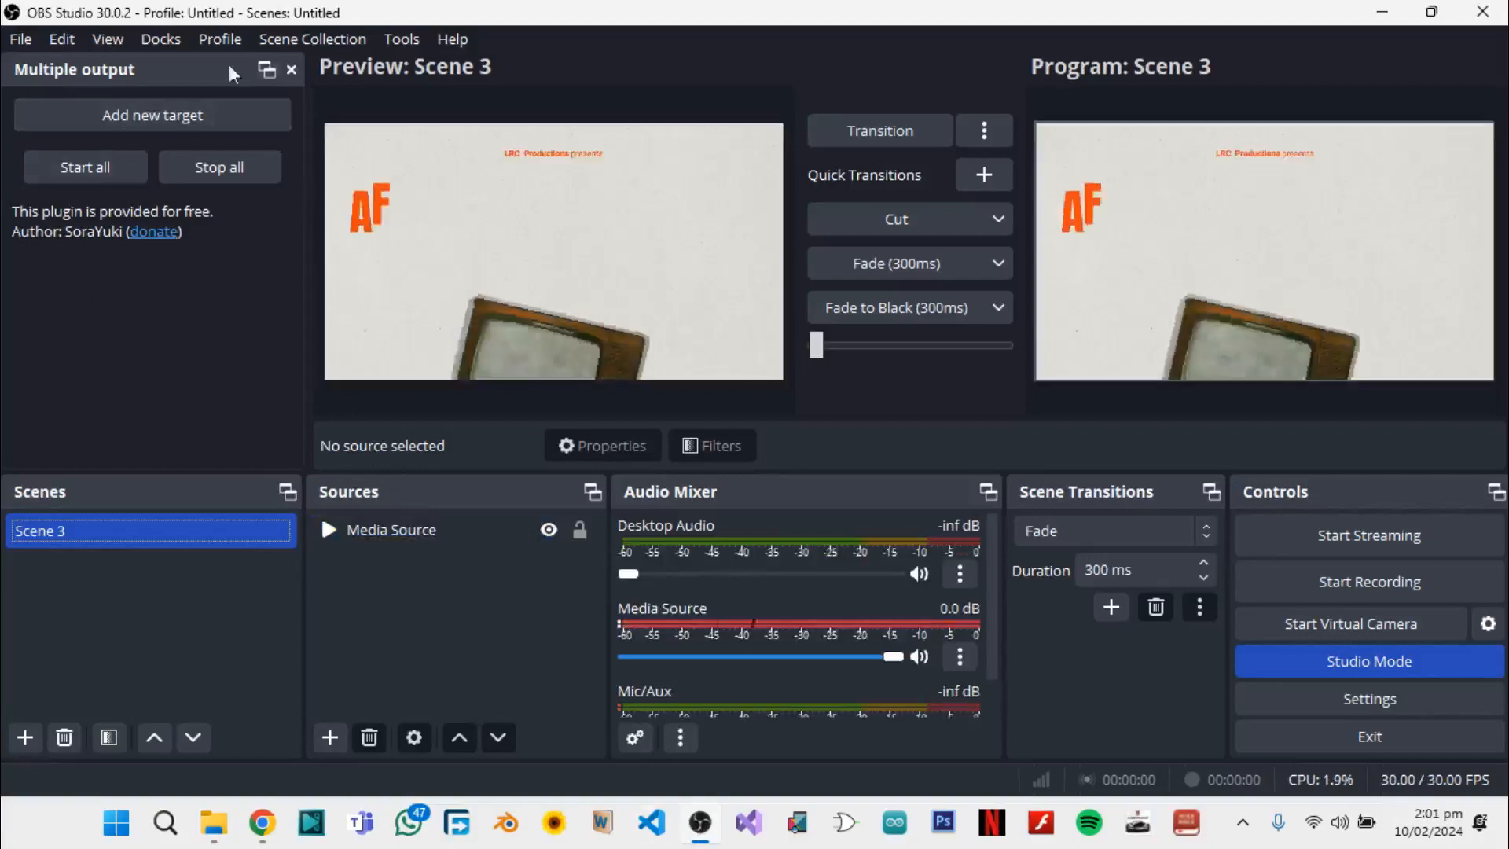
pyautogui.click(293, 71)
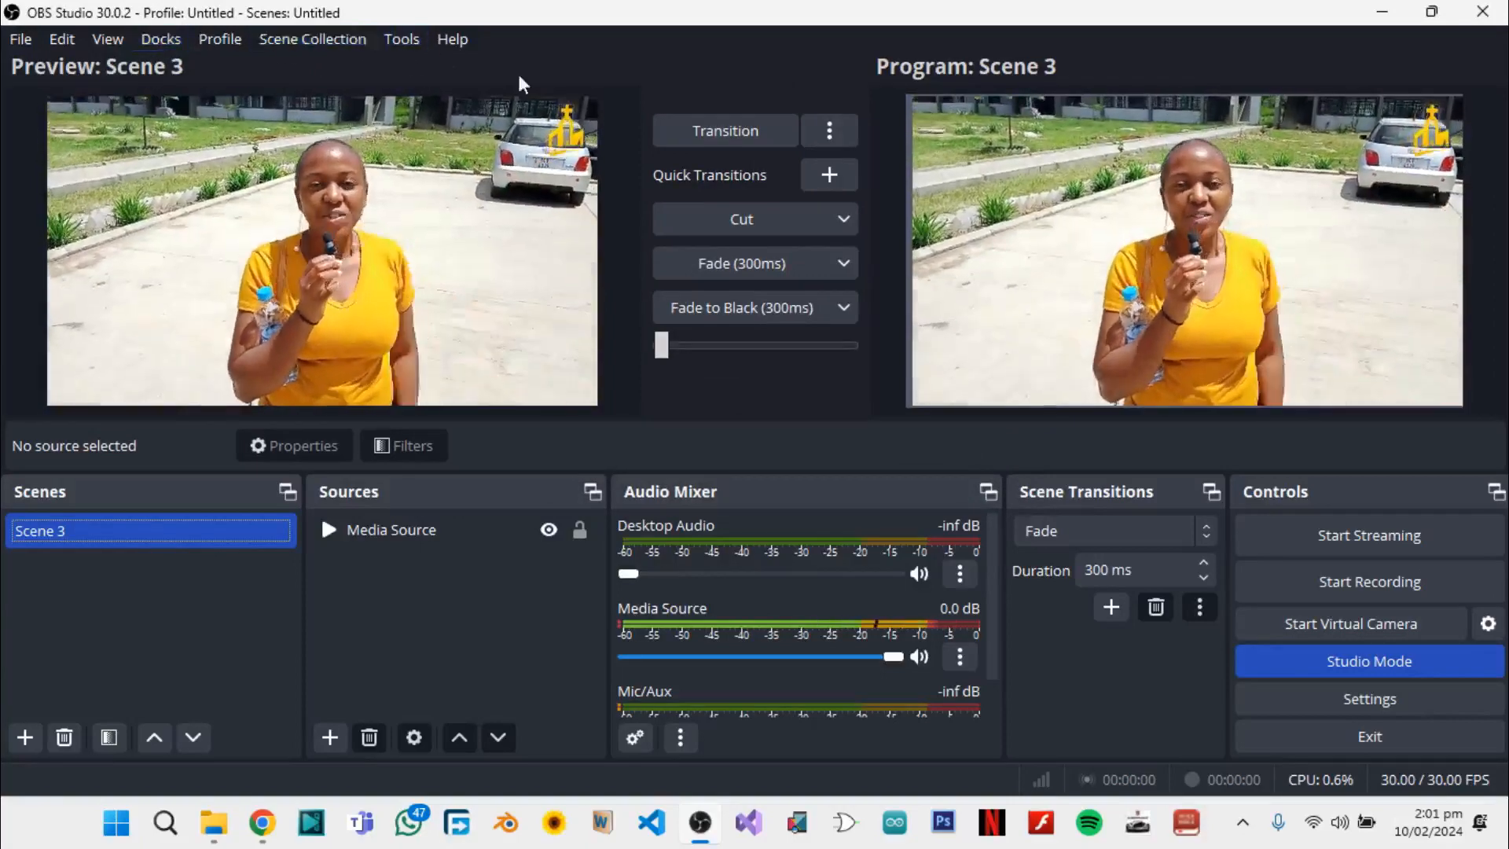
pyautogui.click(159, 46)
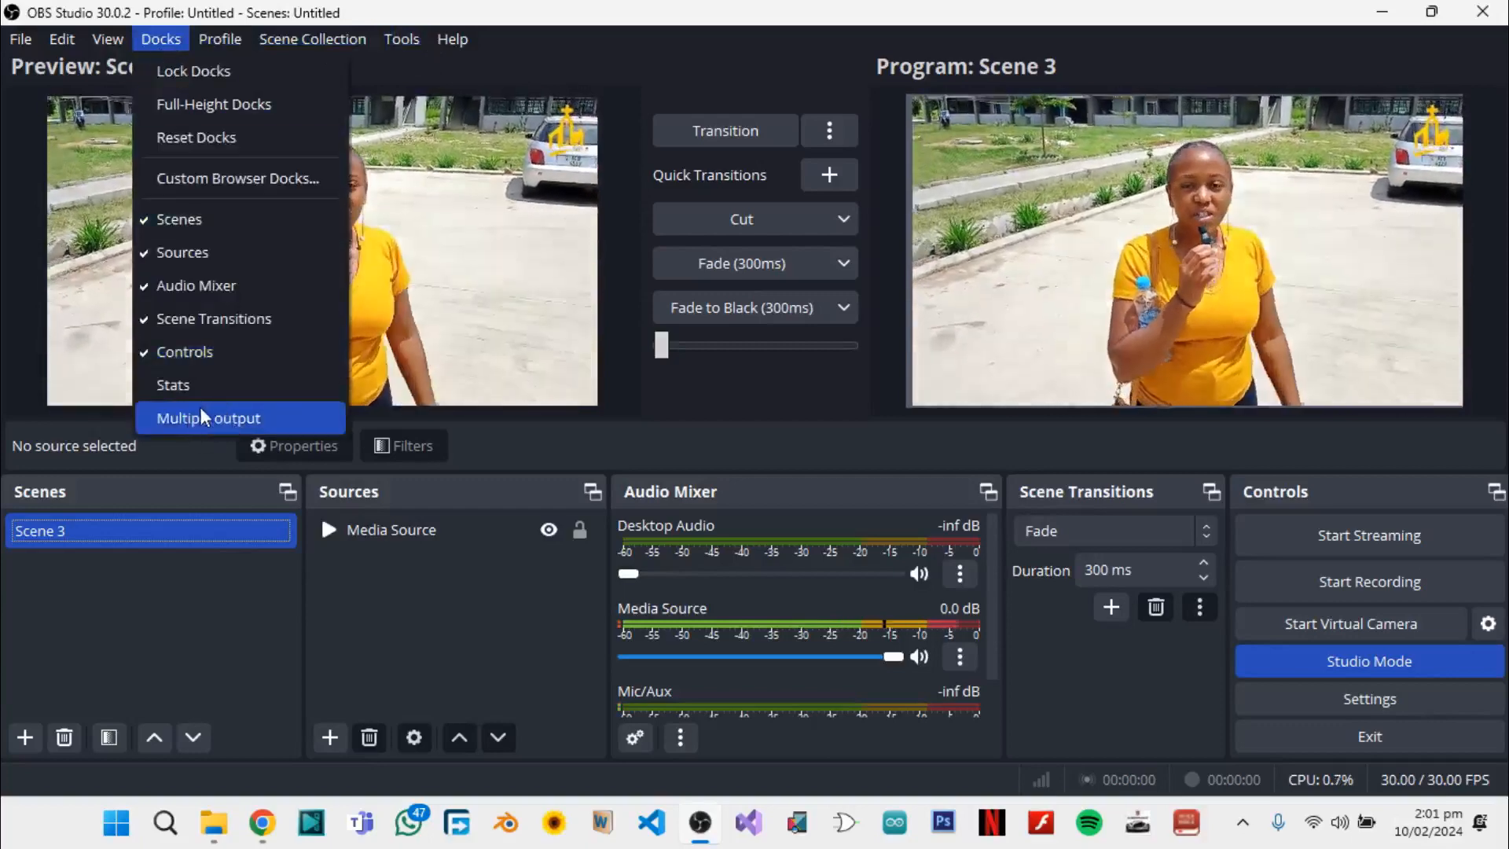
pyautogui.click(201, 410)
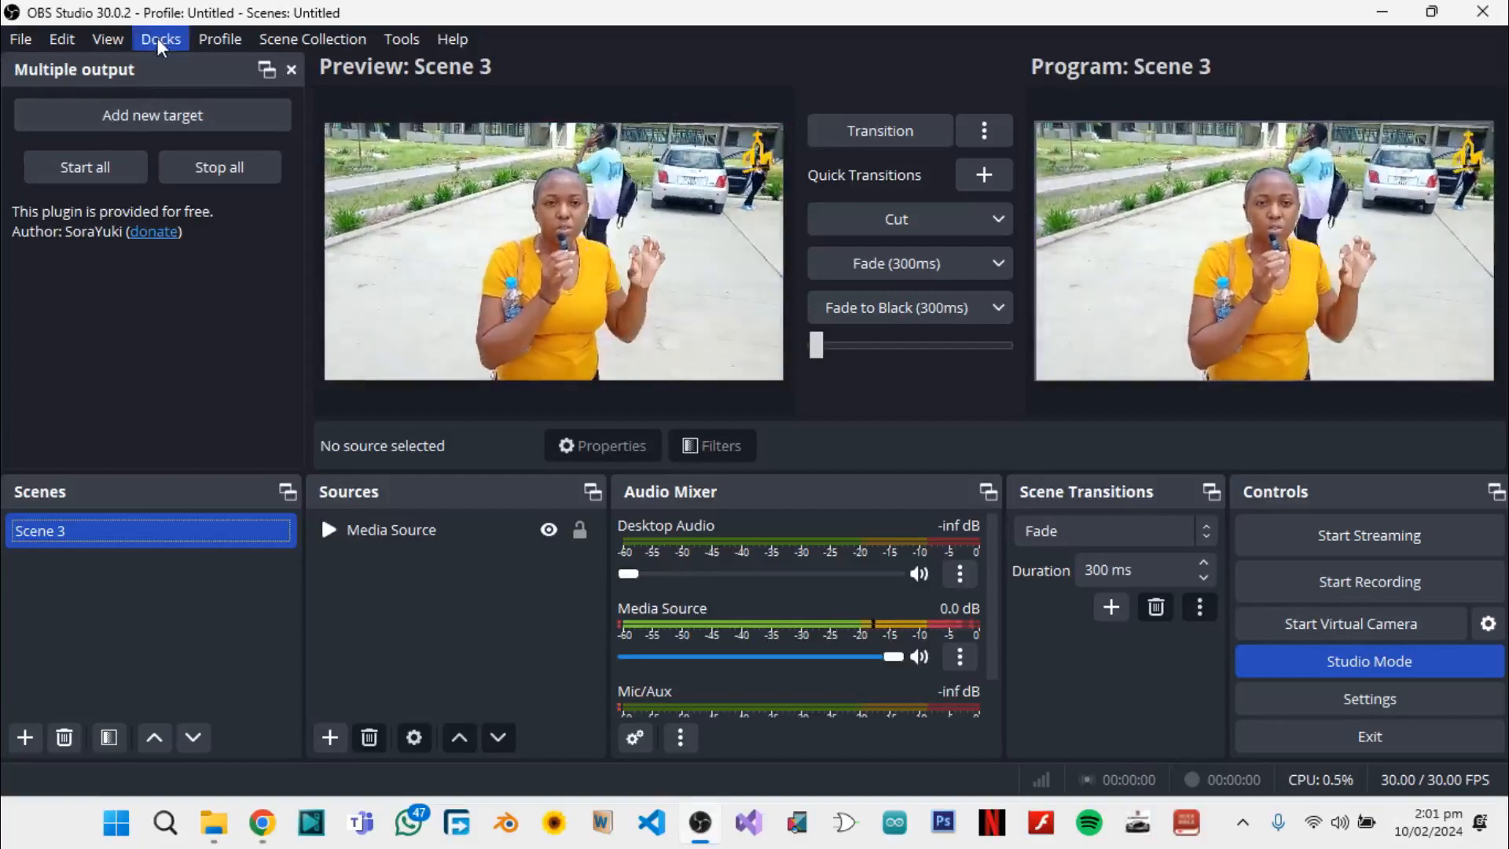
pyautogui.click(159, 39)
pyautogui.click(5, 402)
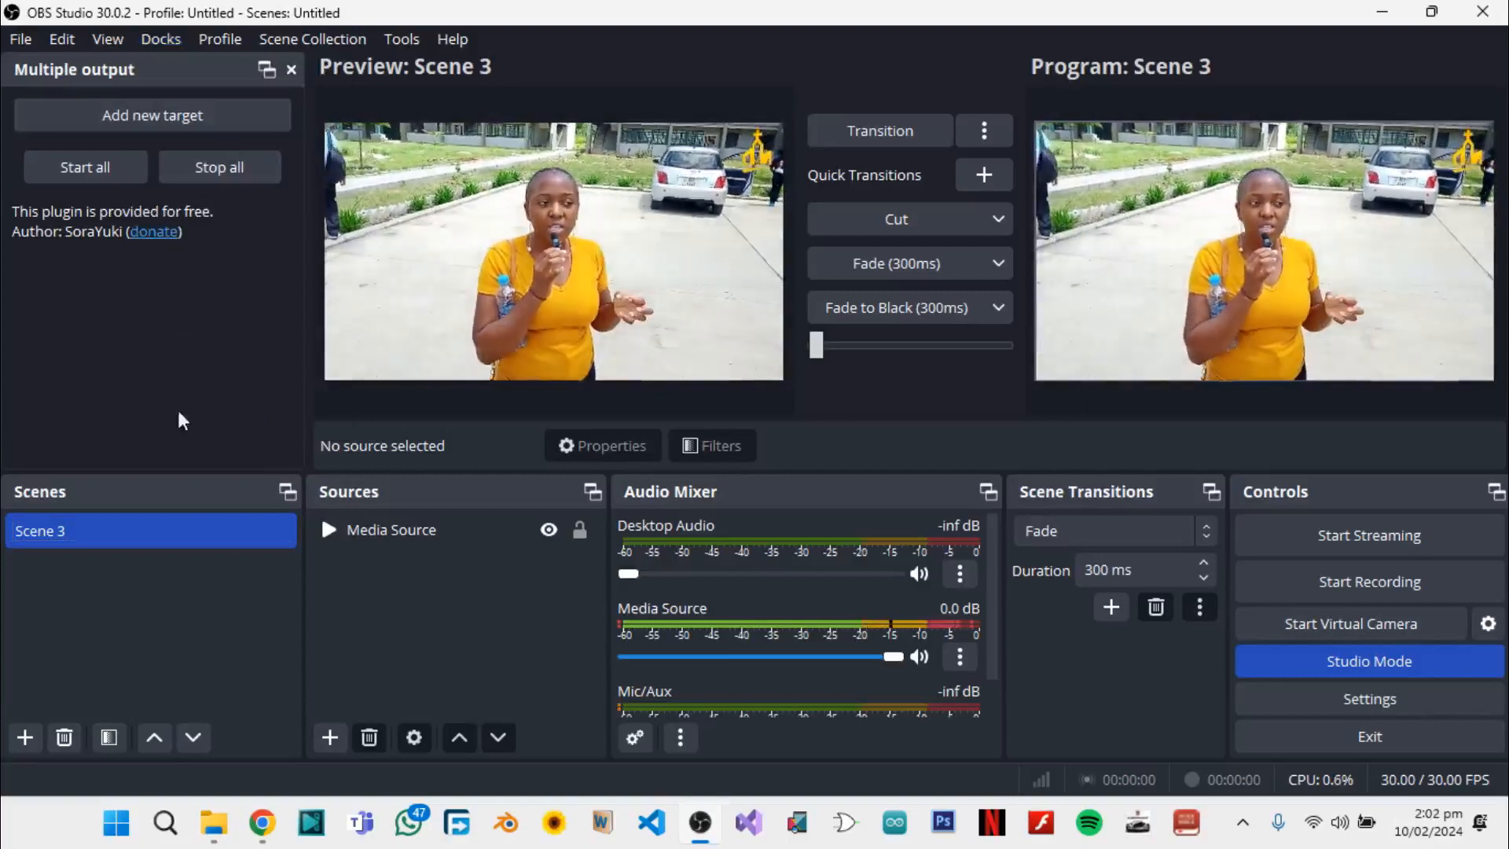
# Switch to Chrome, close the plugin and GitHub release pages, and open YouTube
pyautogui.click(255, 823)
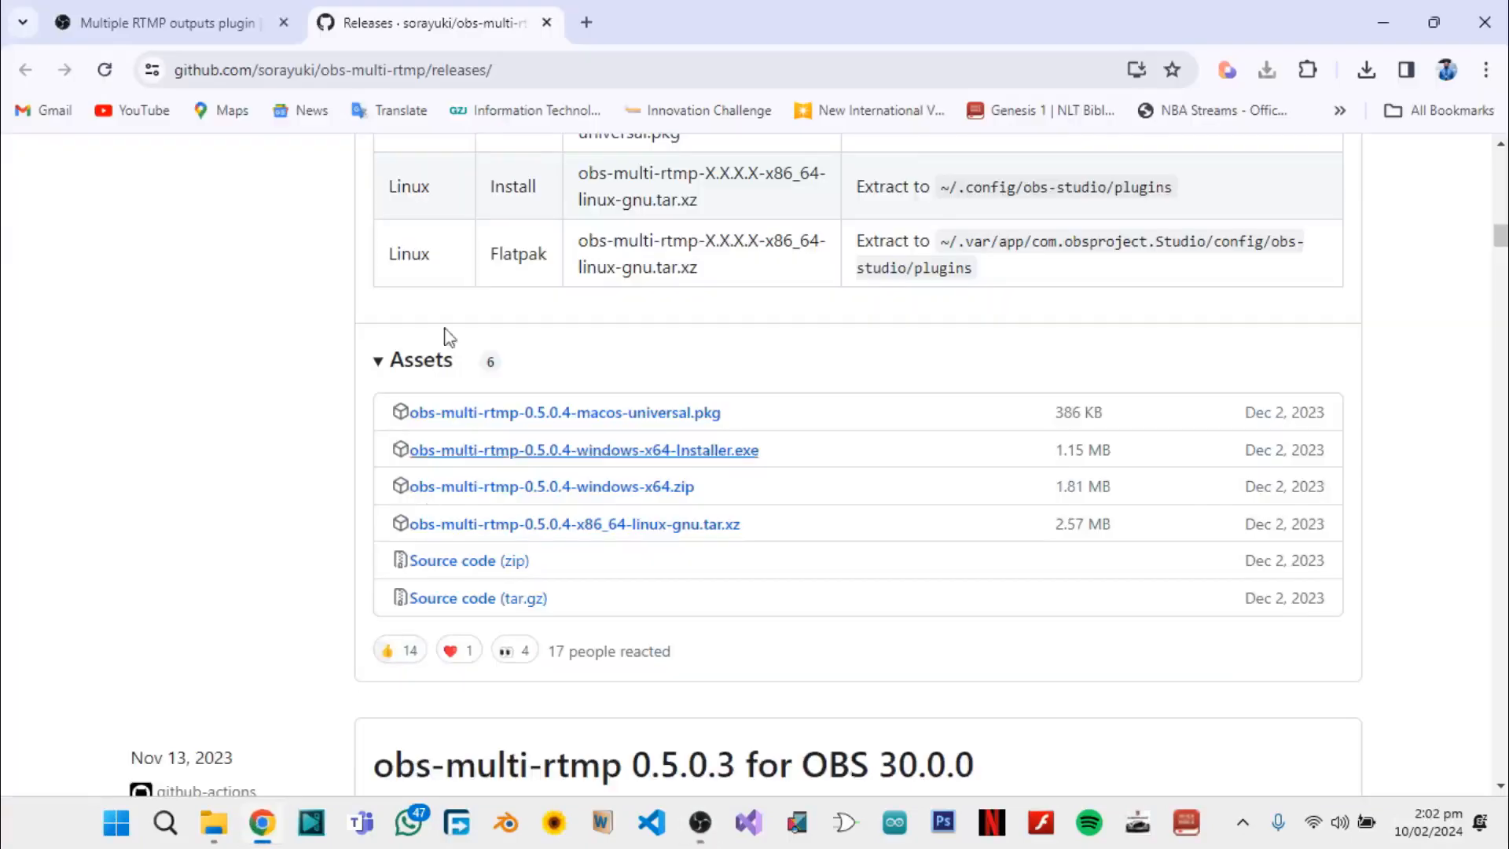
pyautogui.click(587, 24)
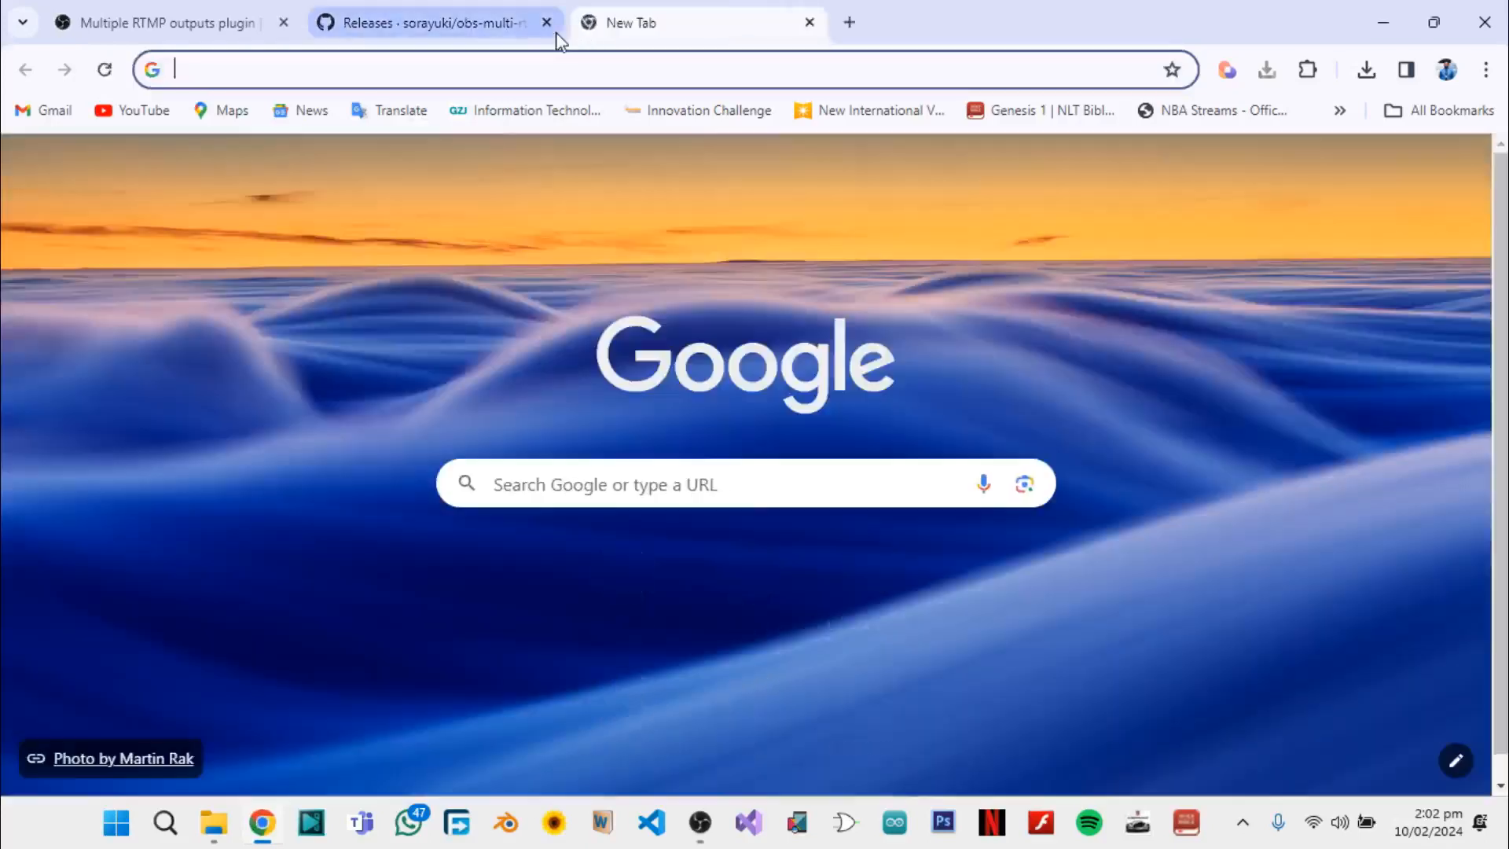
pyautogui.click(547, 24)
pyautogui.click(284, 23)
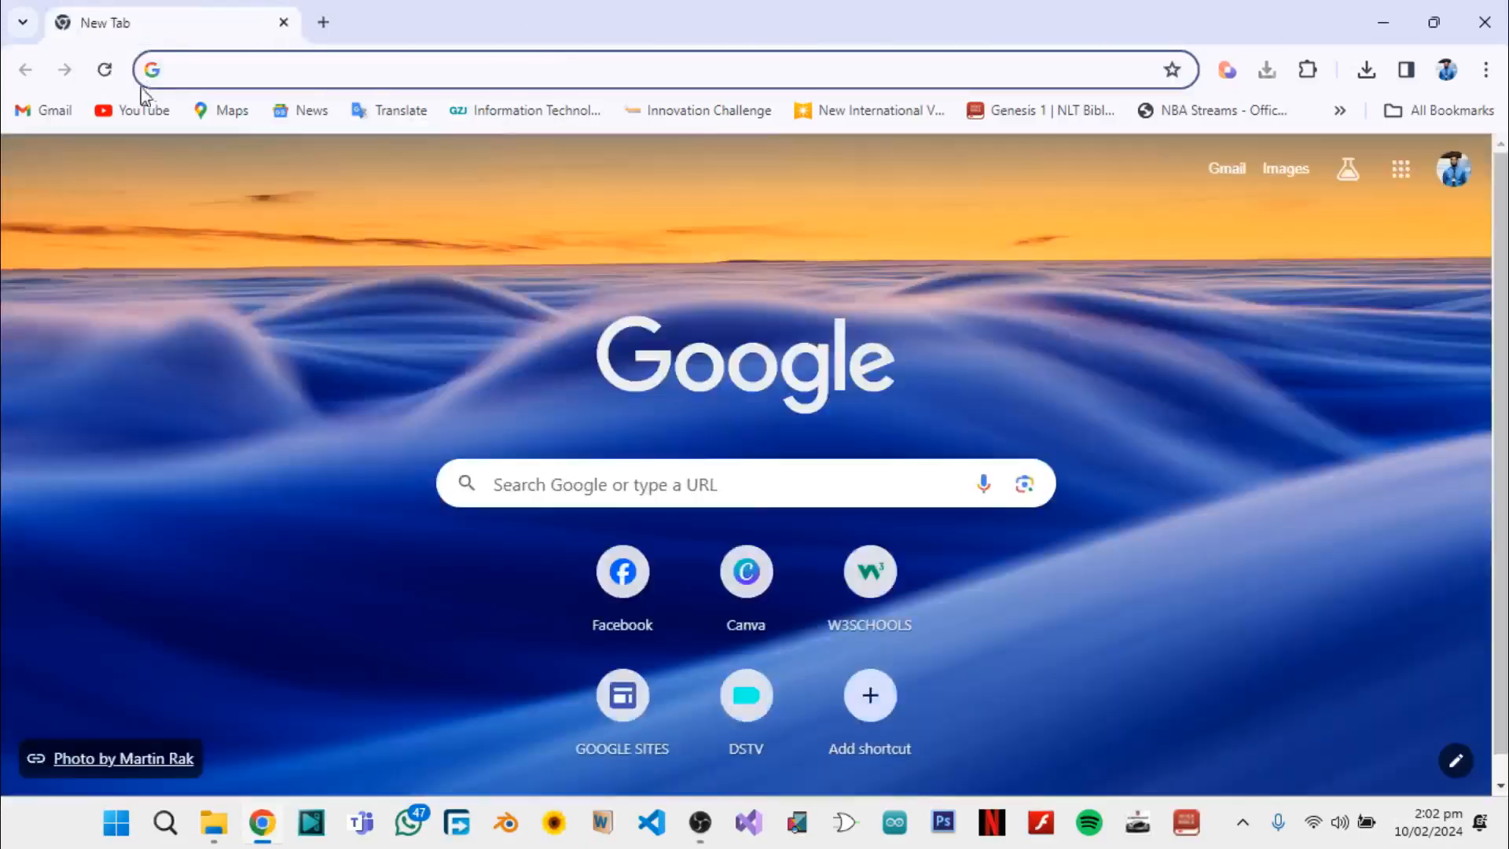
pyautogui.click(140, 111)
# Open Facebook in a separate browser tab and start creating a live video
pyautogui.click(323, 22)
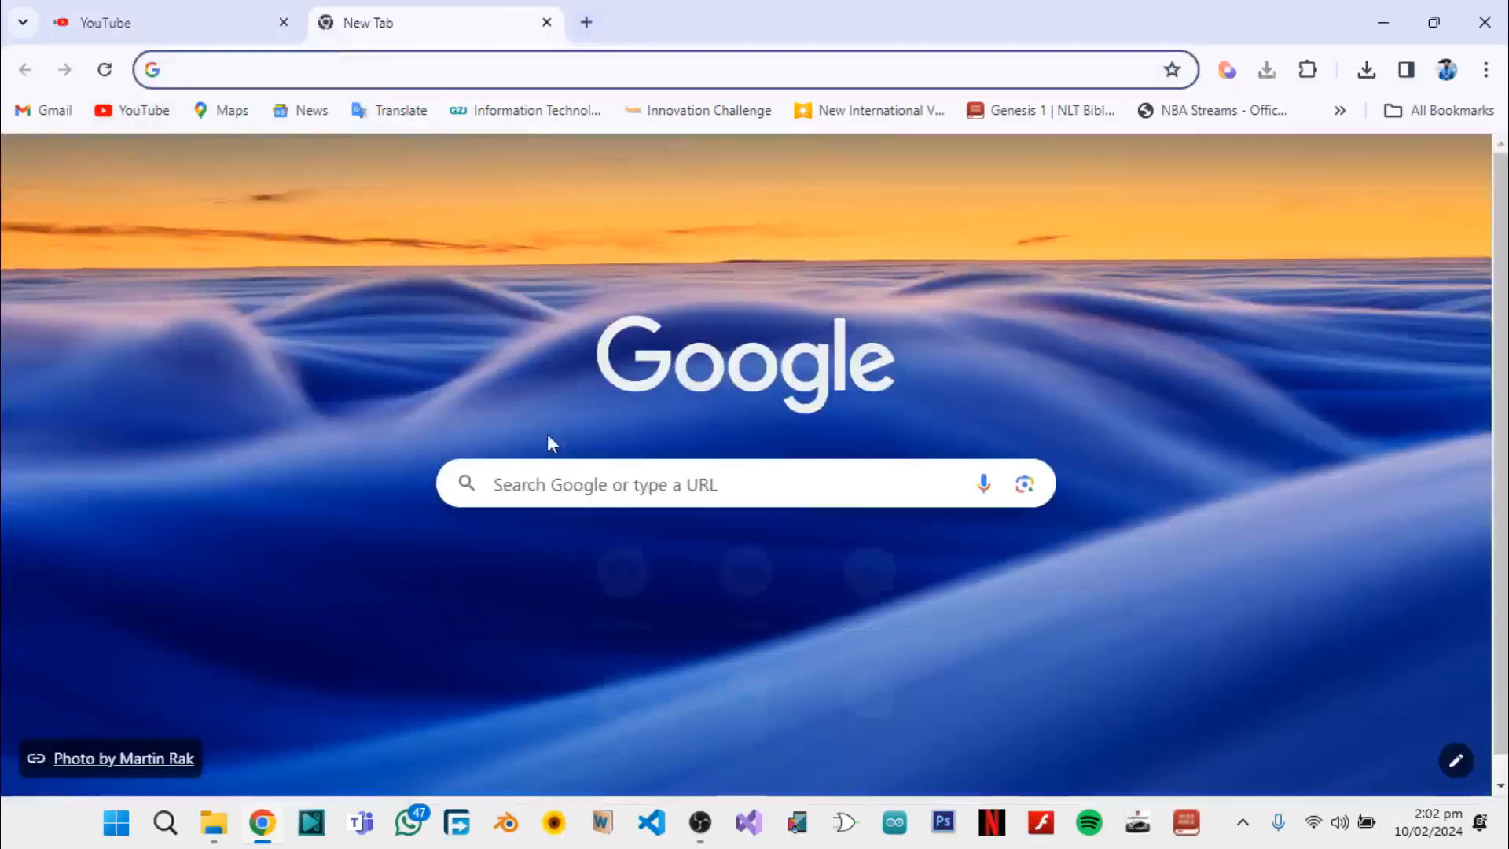
pyautogui.click(621, 578)
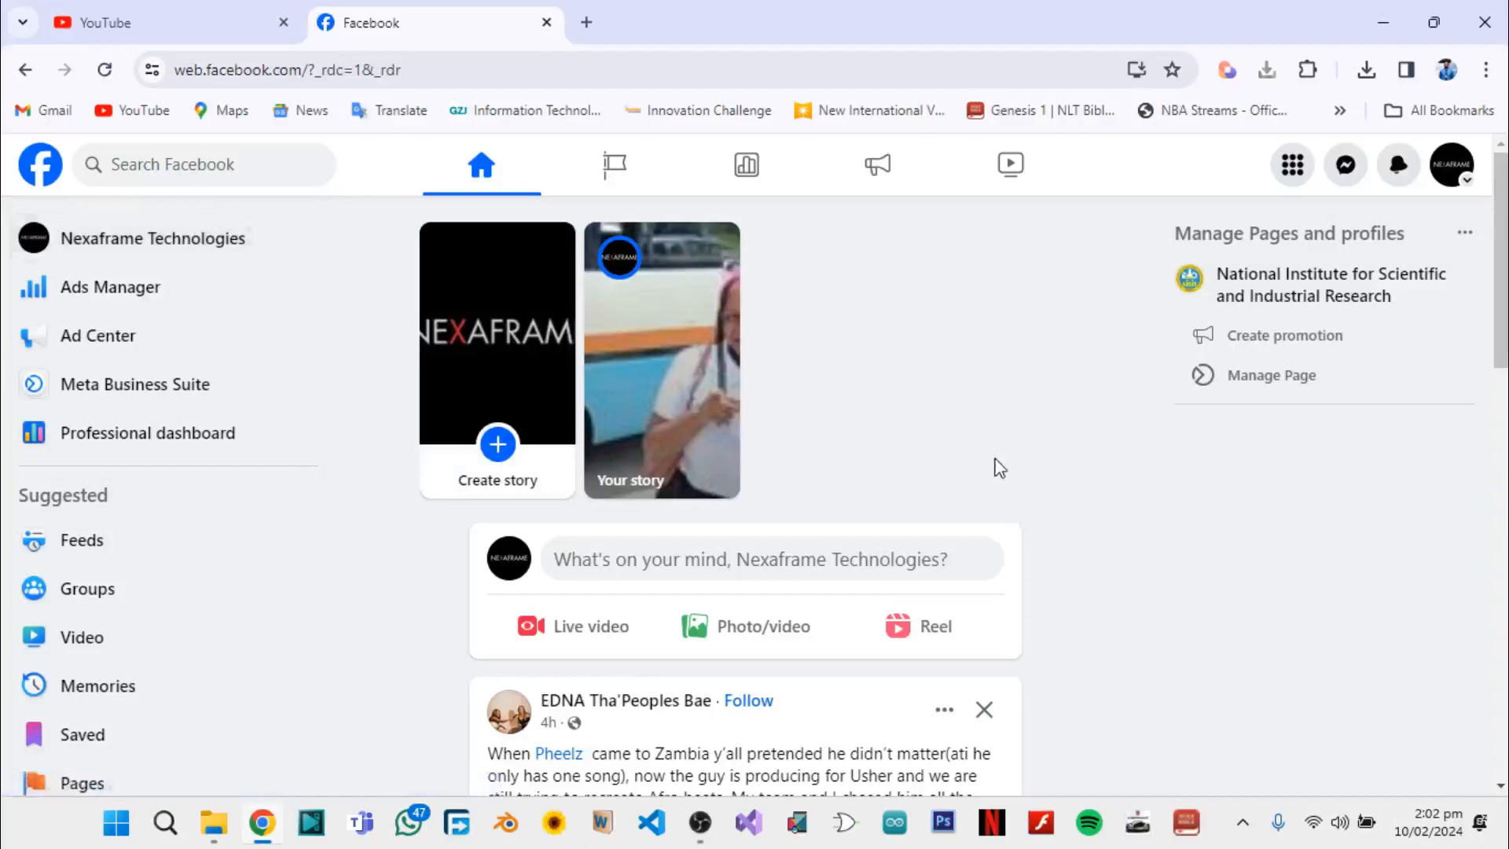
pyautogui.click(556, 629)
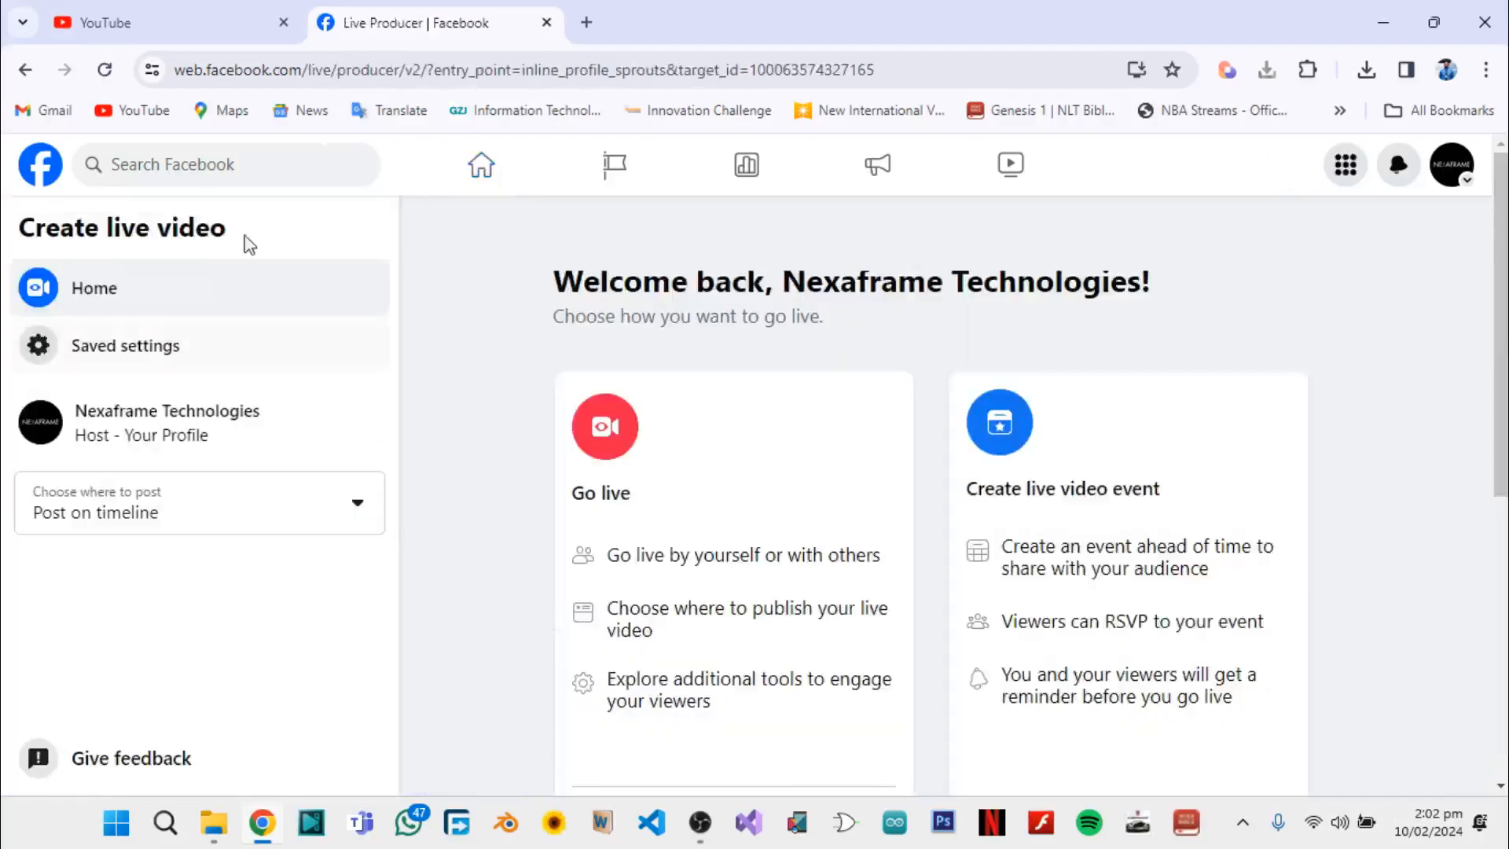
# Return to YouTube and open the live streaming dashboard in YouTube Studio
pyautogui.click(158, 19)
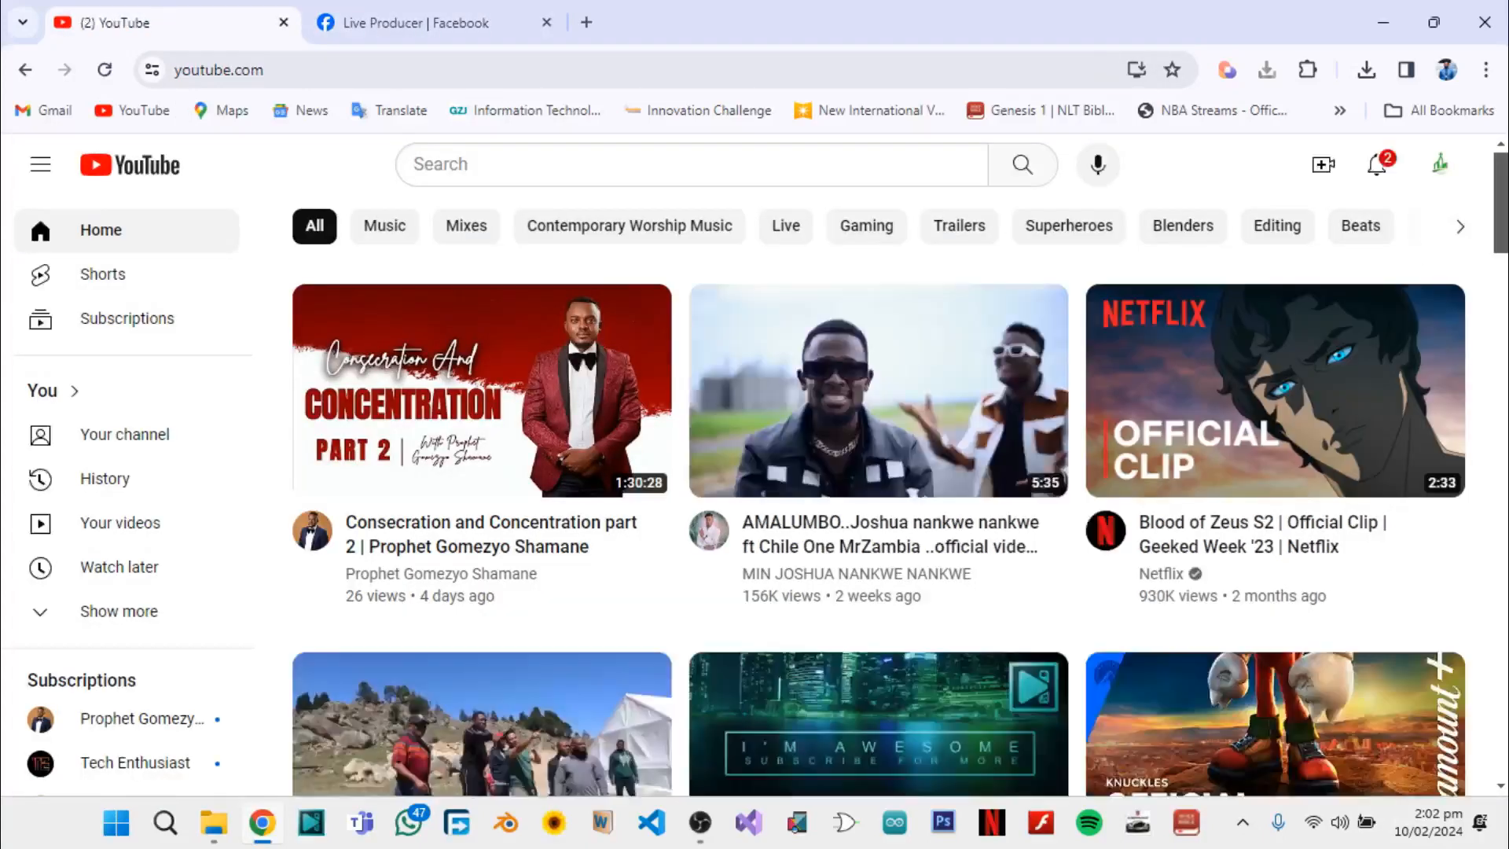
pyautogui.click(1320, 167)
pyautogui.click(1384, 257)
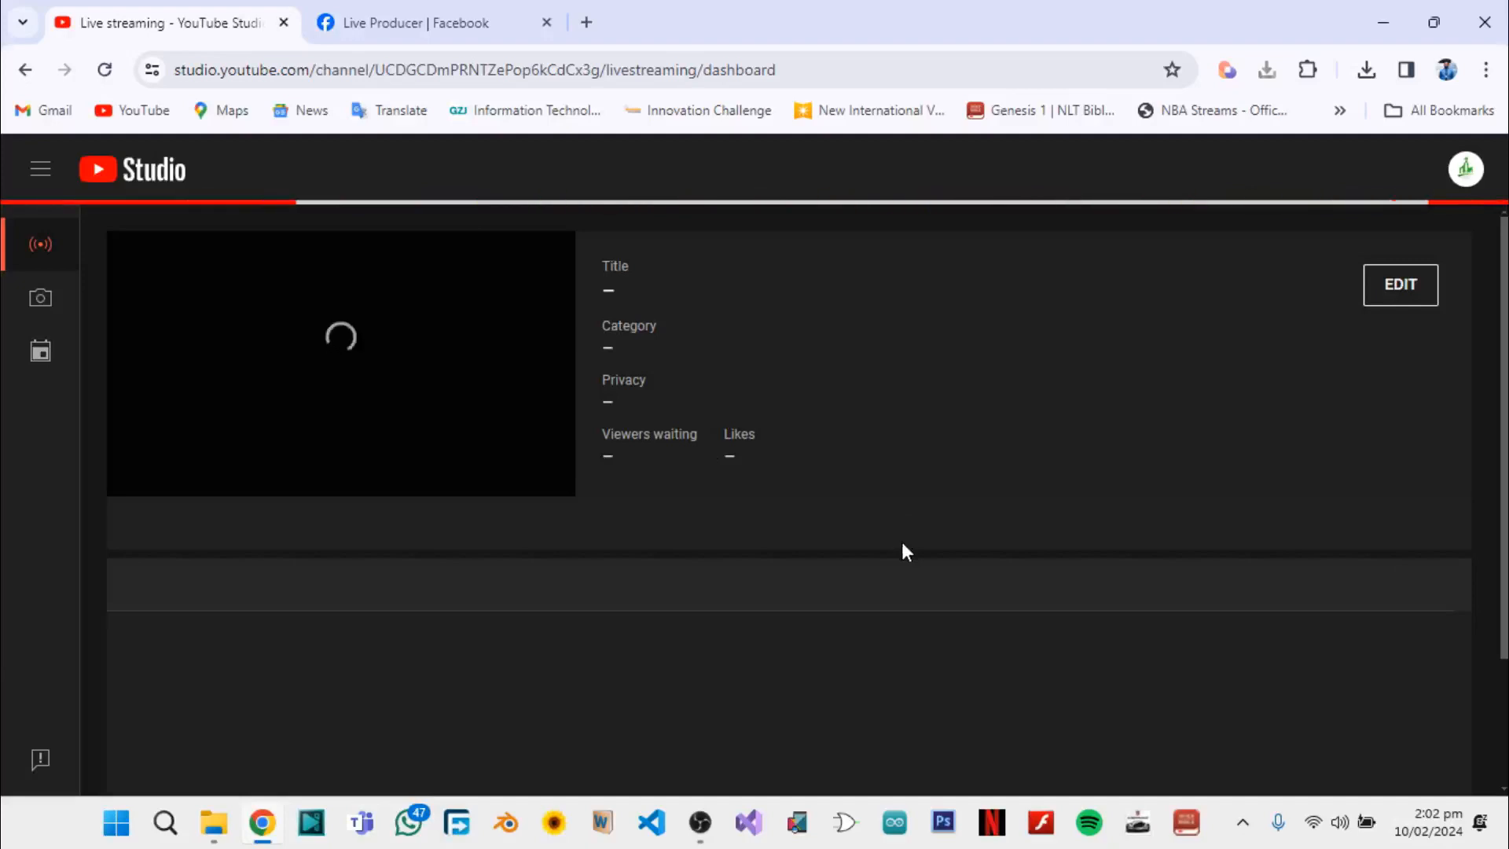
# Switch to the Facebook tab and set up a Go live broadcast, displaying its streaming software setup
pyautogui.click(452, 11)
pyautogui.scroll(-3, 516, 601)
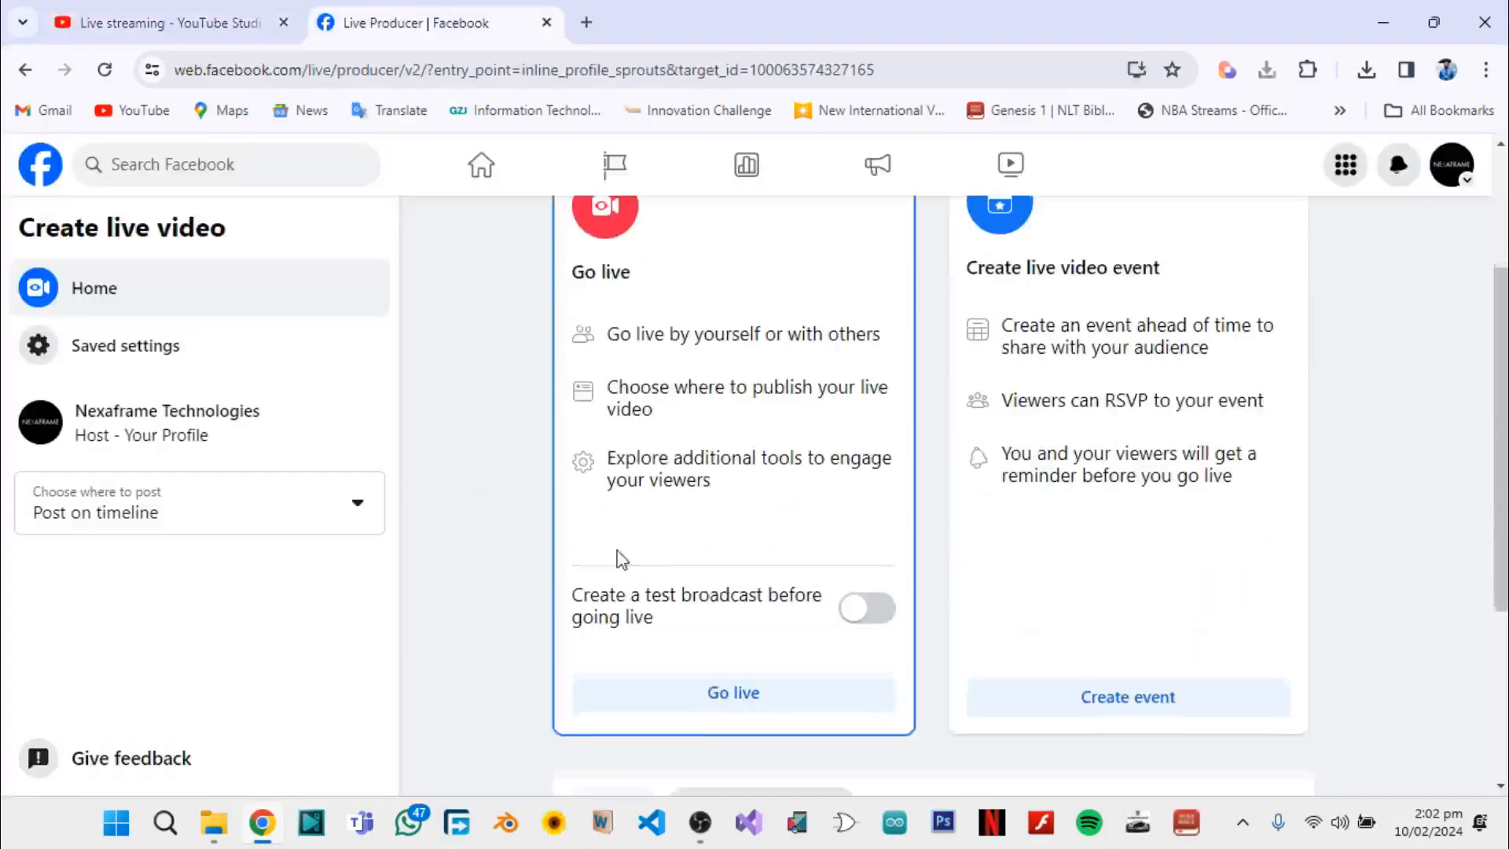
pyautogui.click(719, 707)
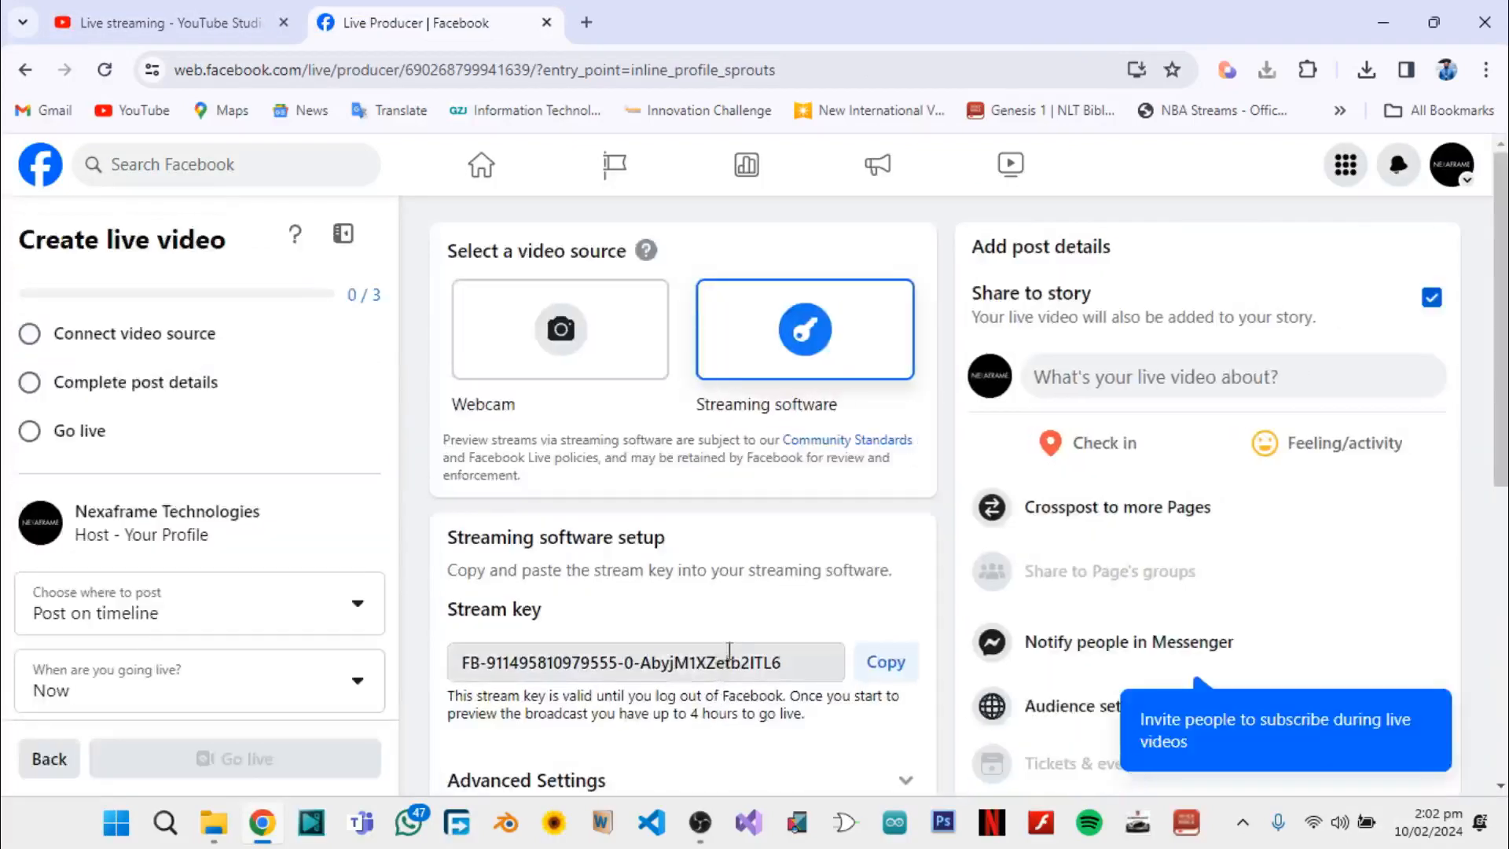
pyautogui.scroll(-3, 778, 612)
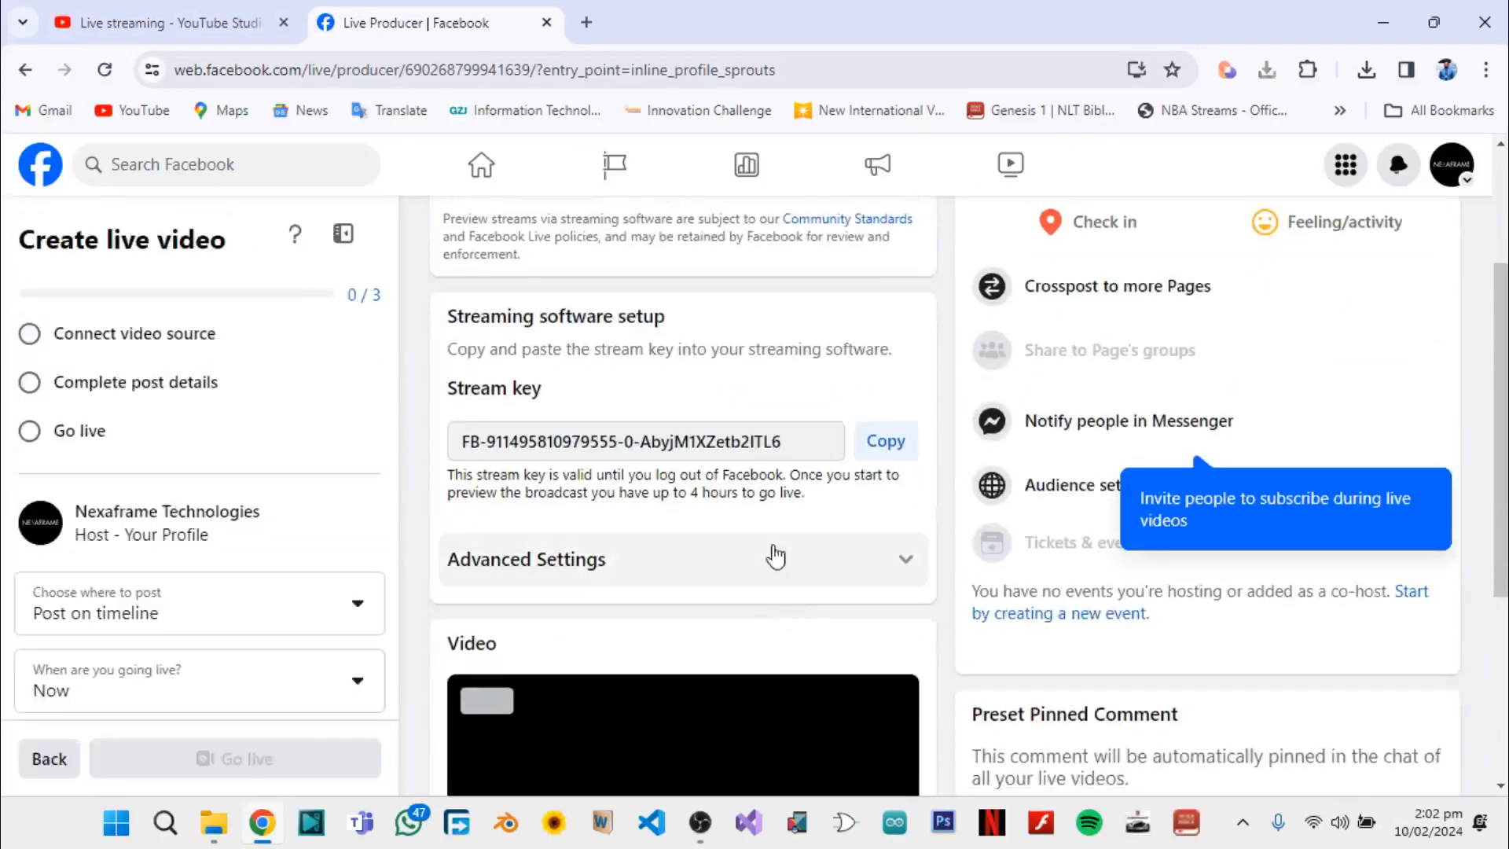
# Switch to OBS Studio, review the configured streaming service in the Stream settings and close the settings
pyautogui.click(701, 823)
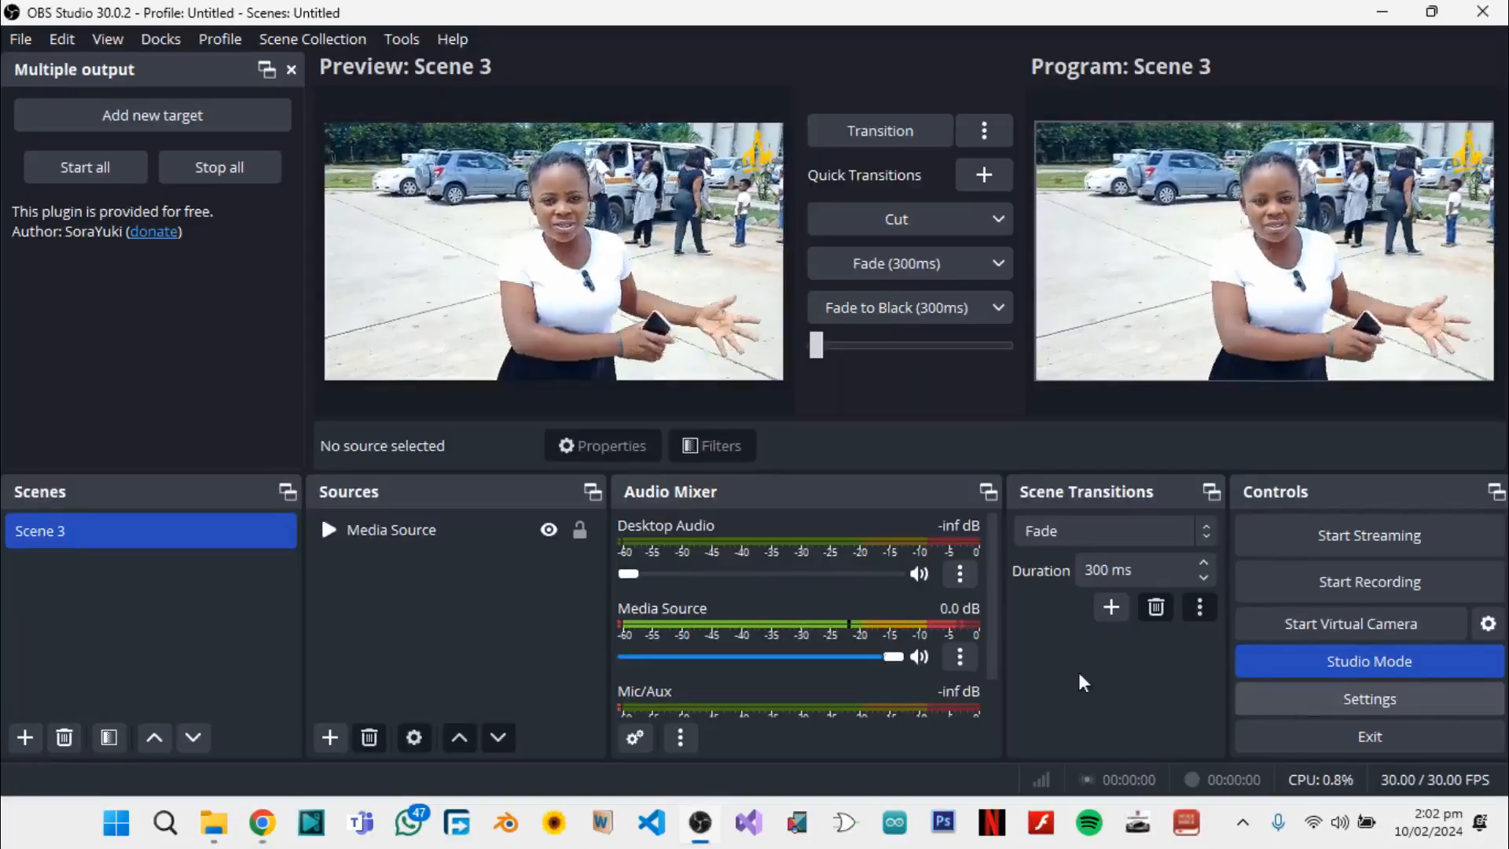
pyautogui.click(1369, 699)
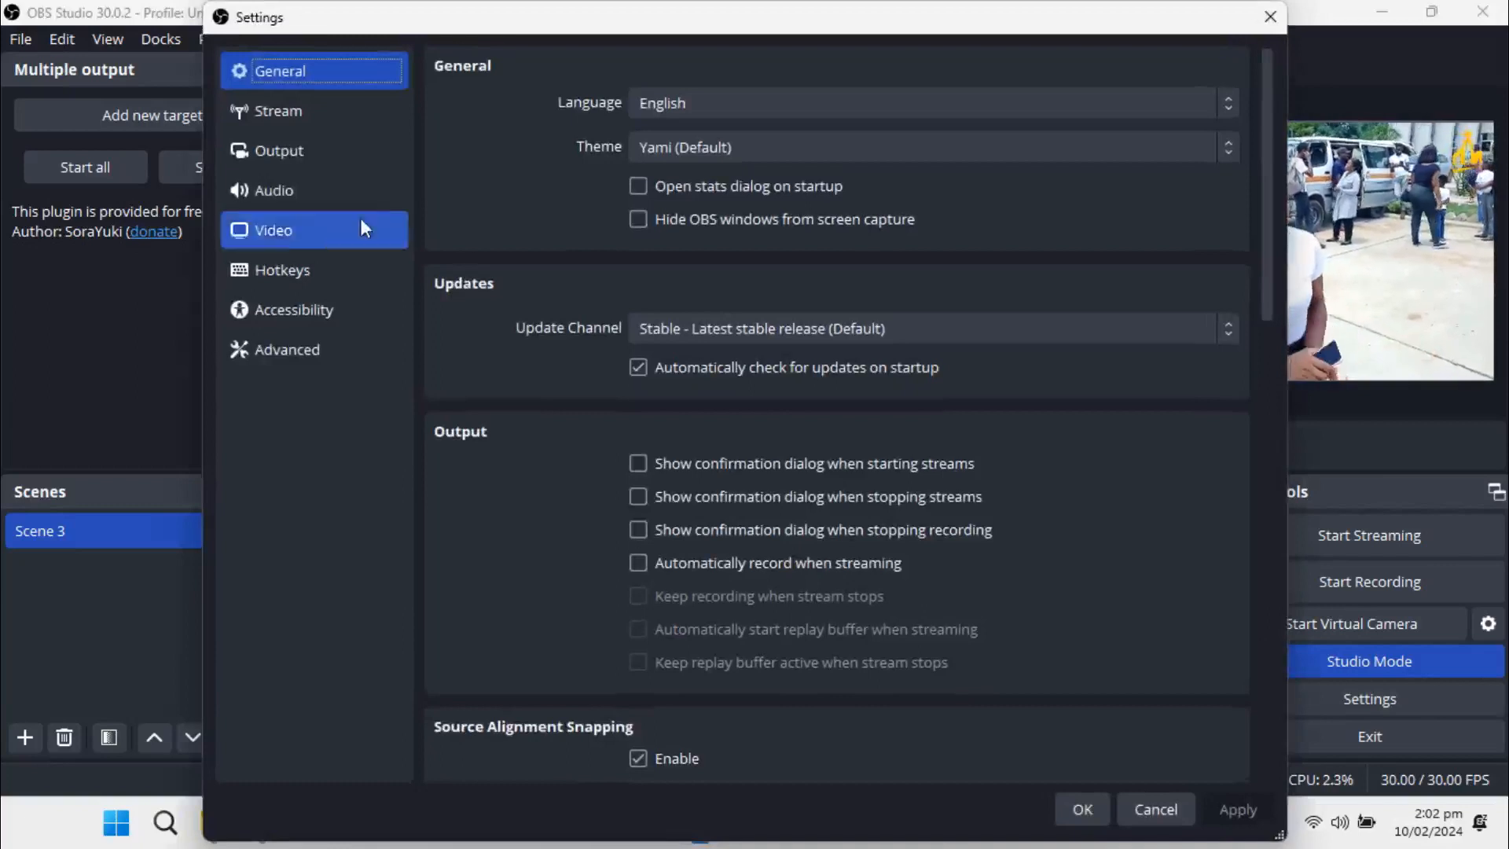
pyautogui.click(286, 116)
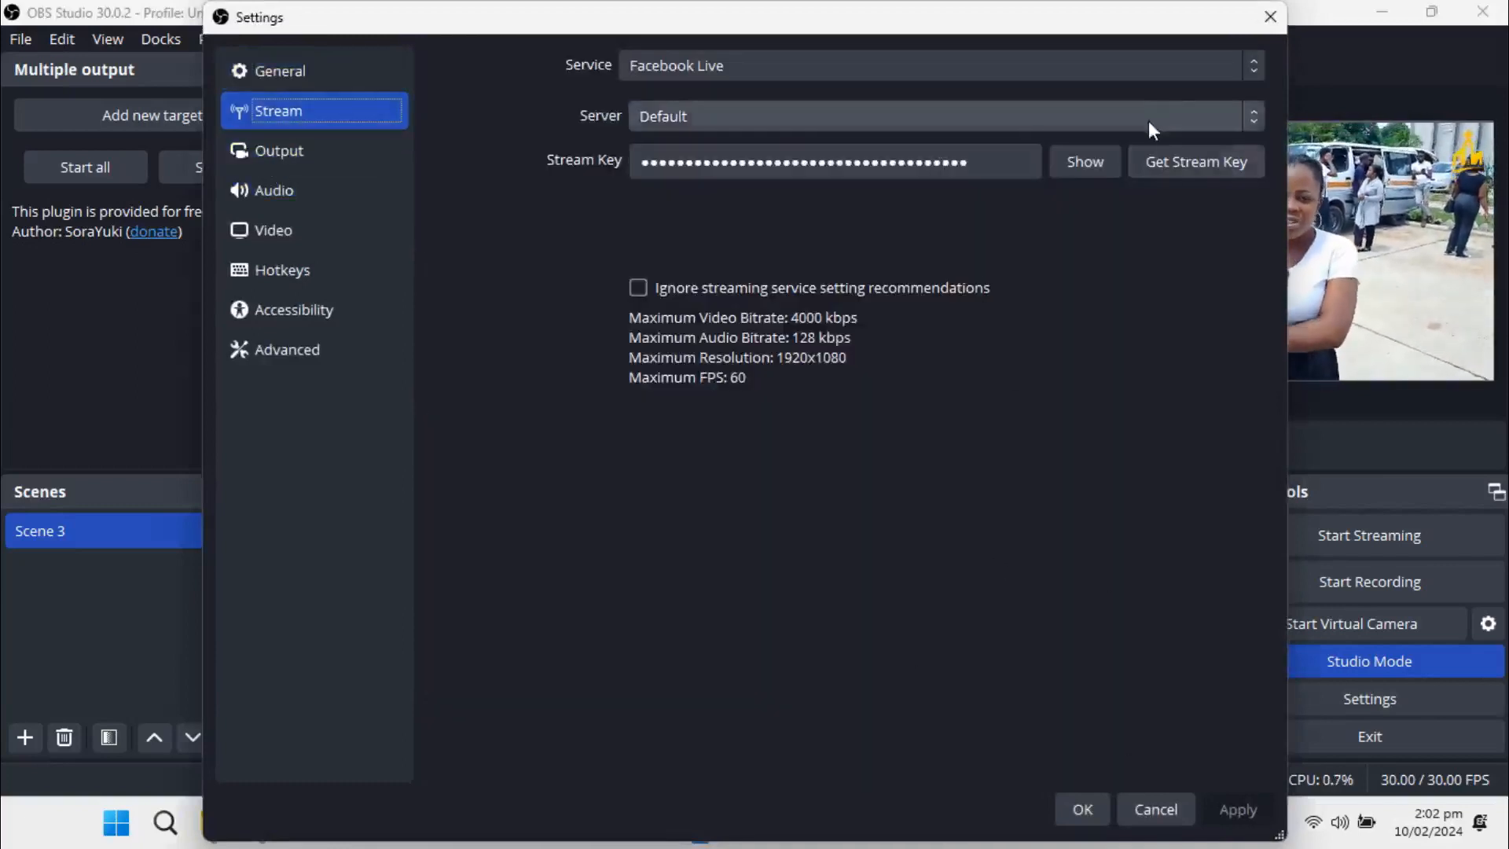
pyautogui.click(1261, 19)
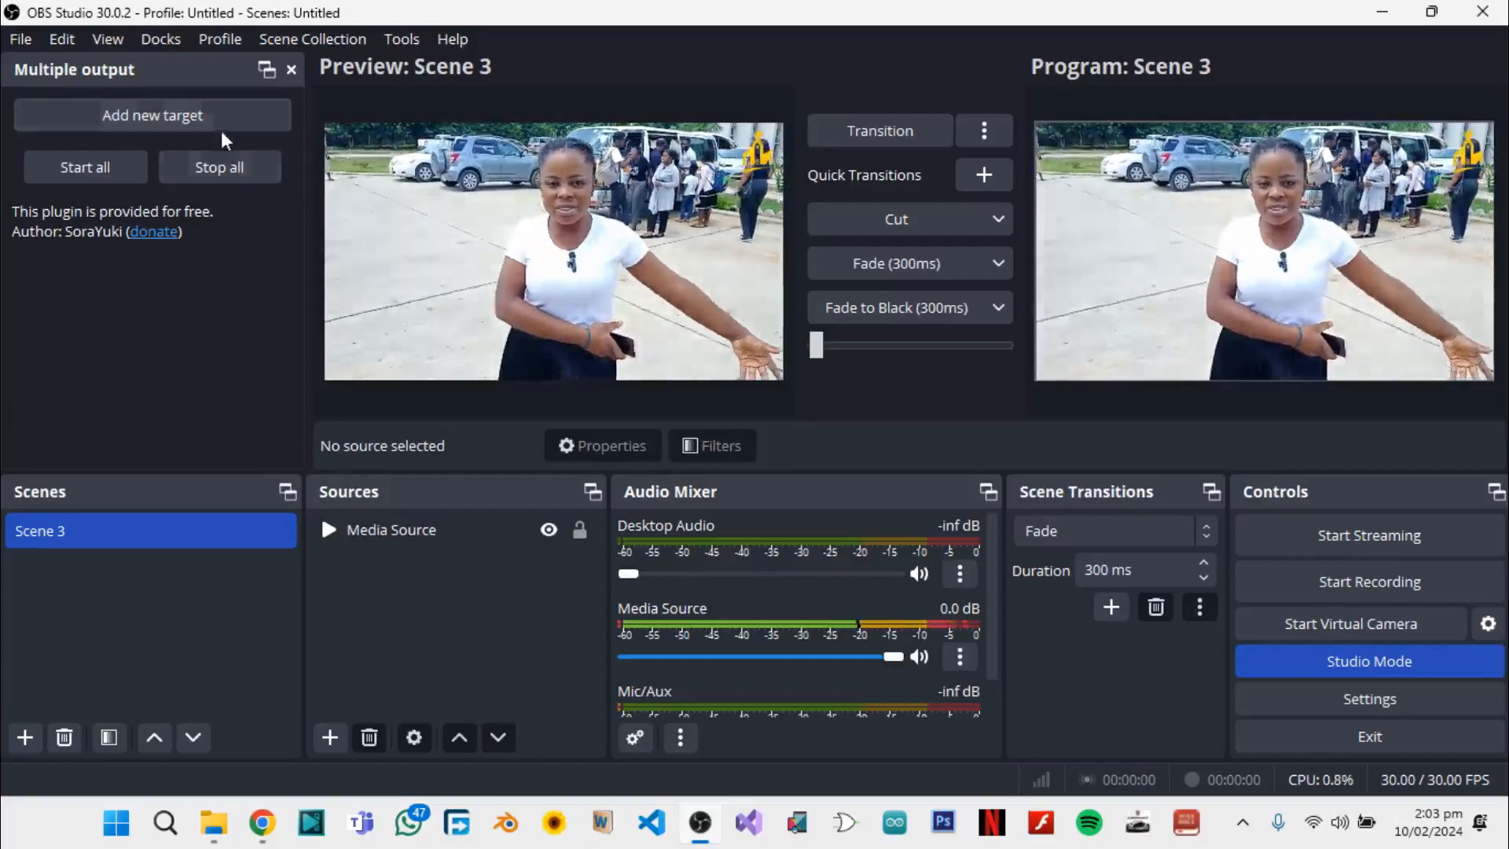
# Add a new target to the Multiple output dock and name it Facebook
pyautogui.click(171, 115)
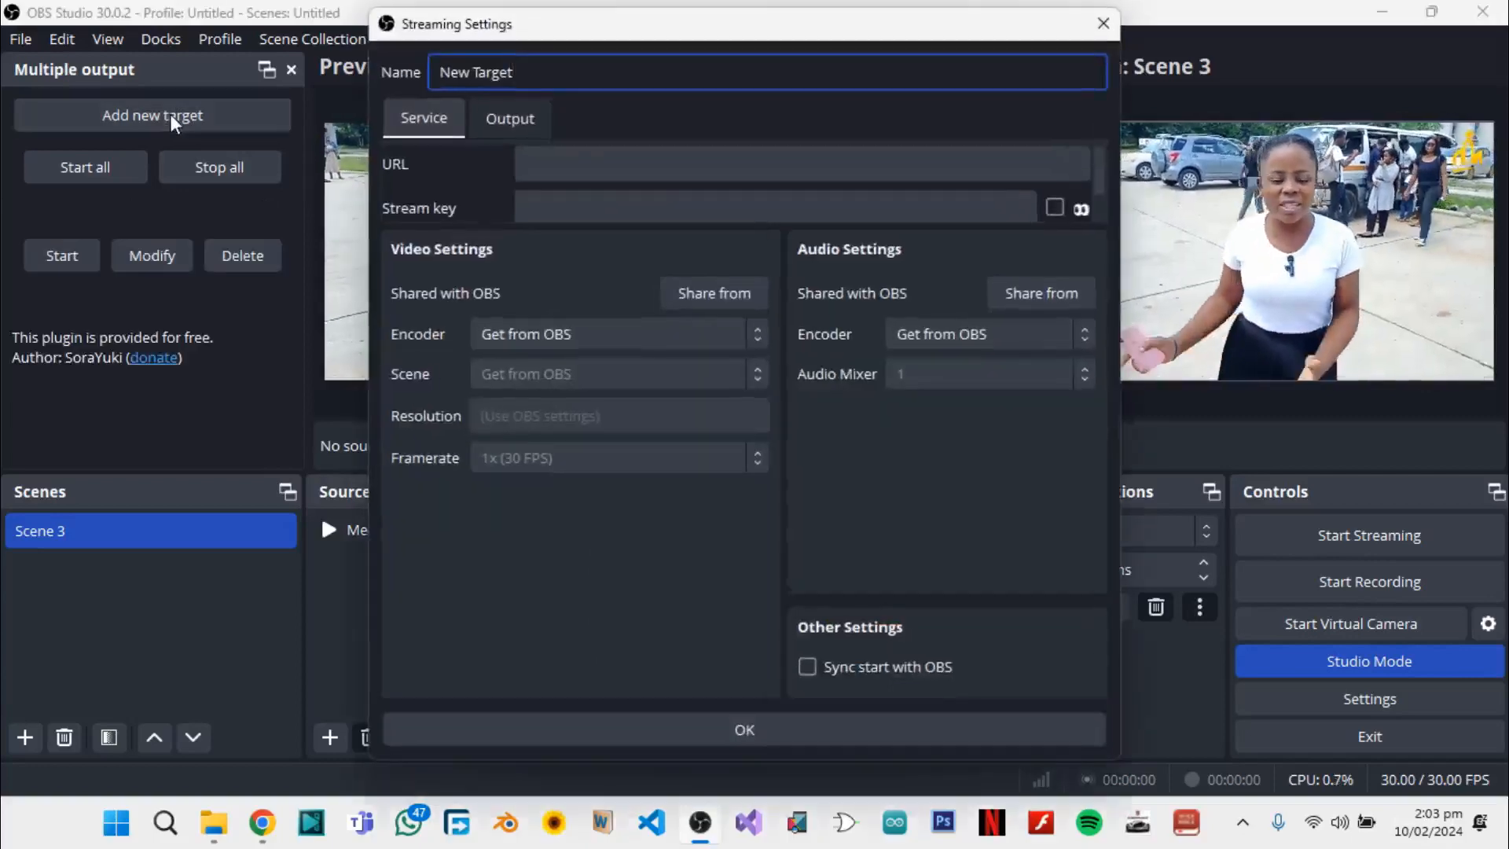
pyautogui.moveTo(550, 67); pyautogui.dragTo(346, 75)
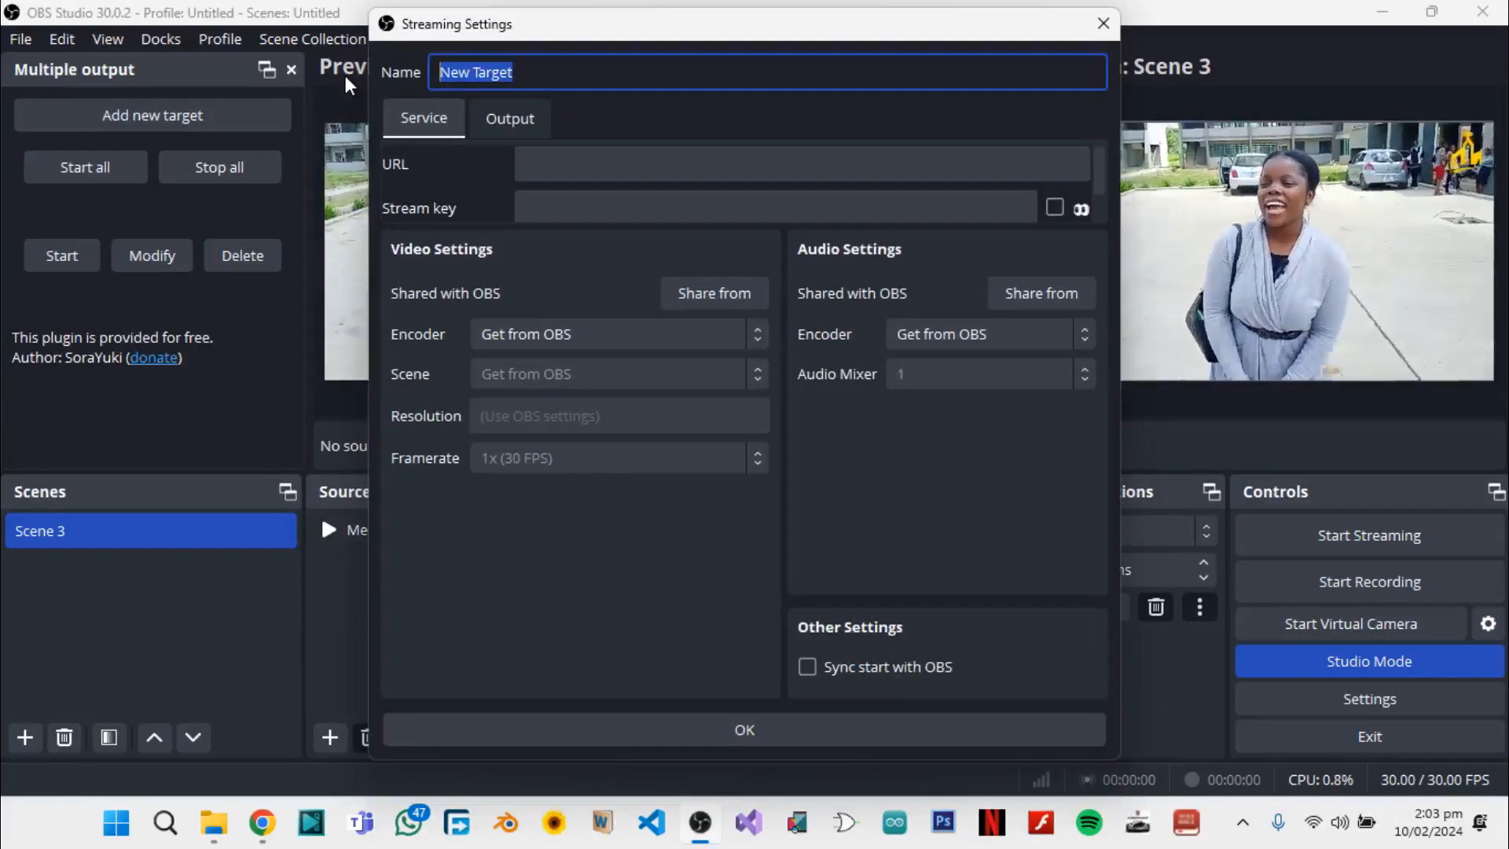
pyautogui.write('Facebook')
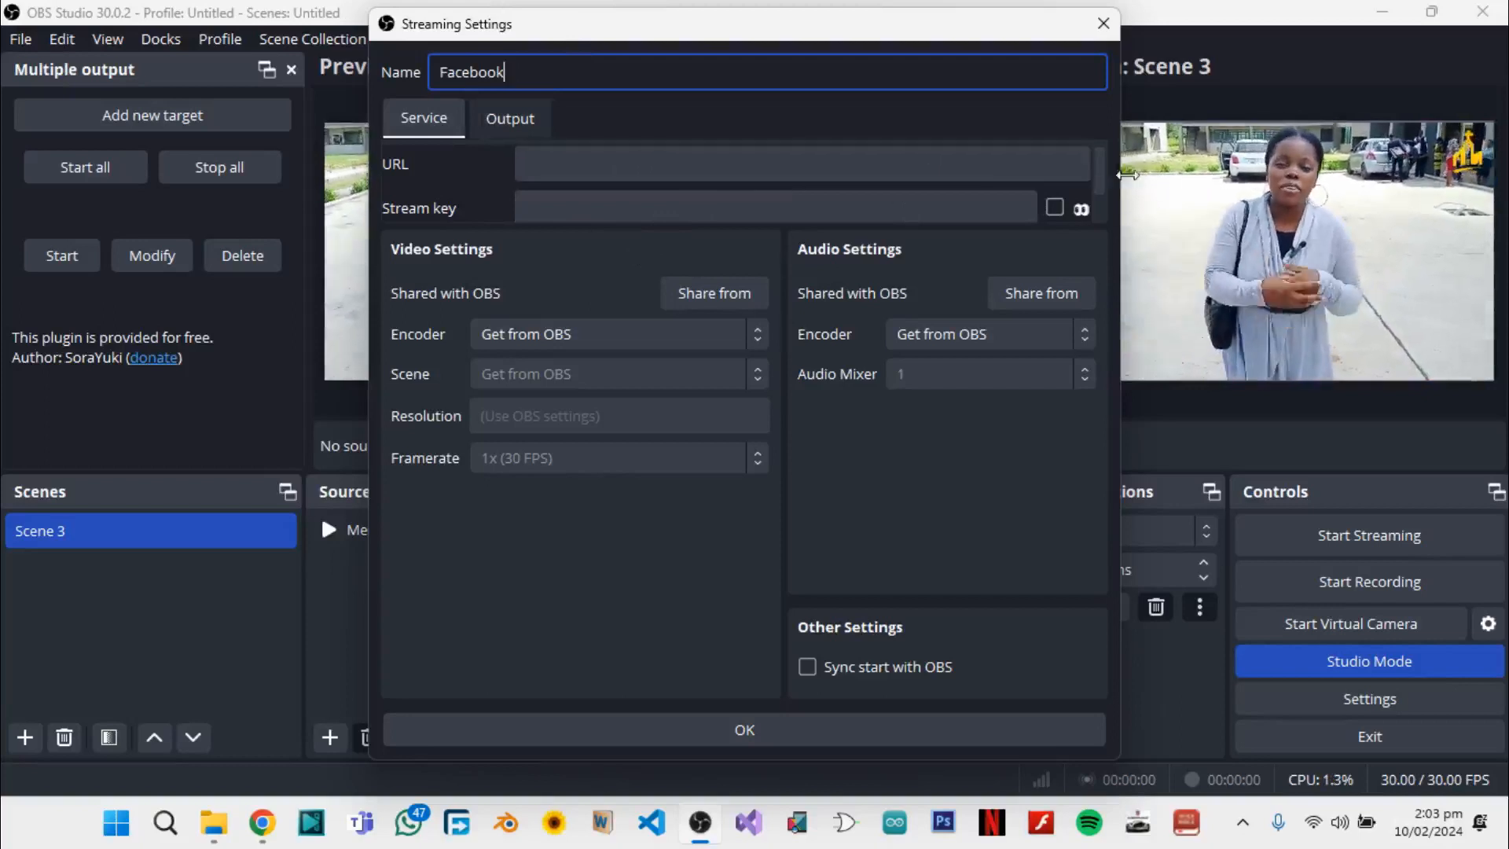
pyautogui.moveTo(1101, 172); pyautogui.dragTo(1102, 219)
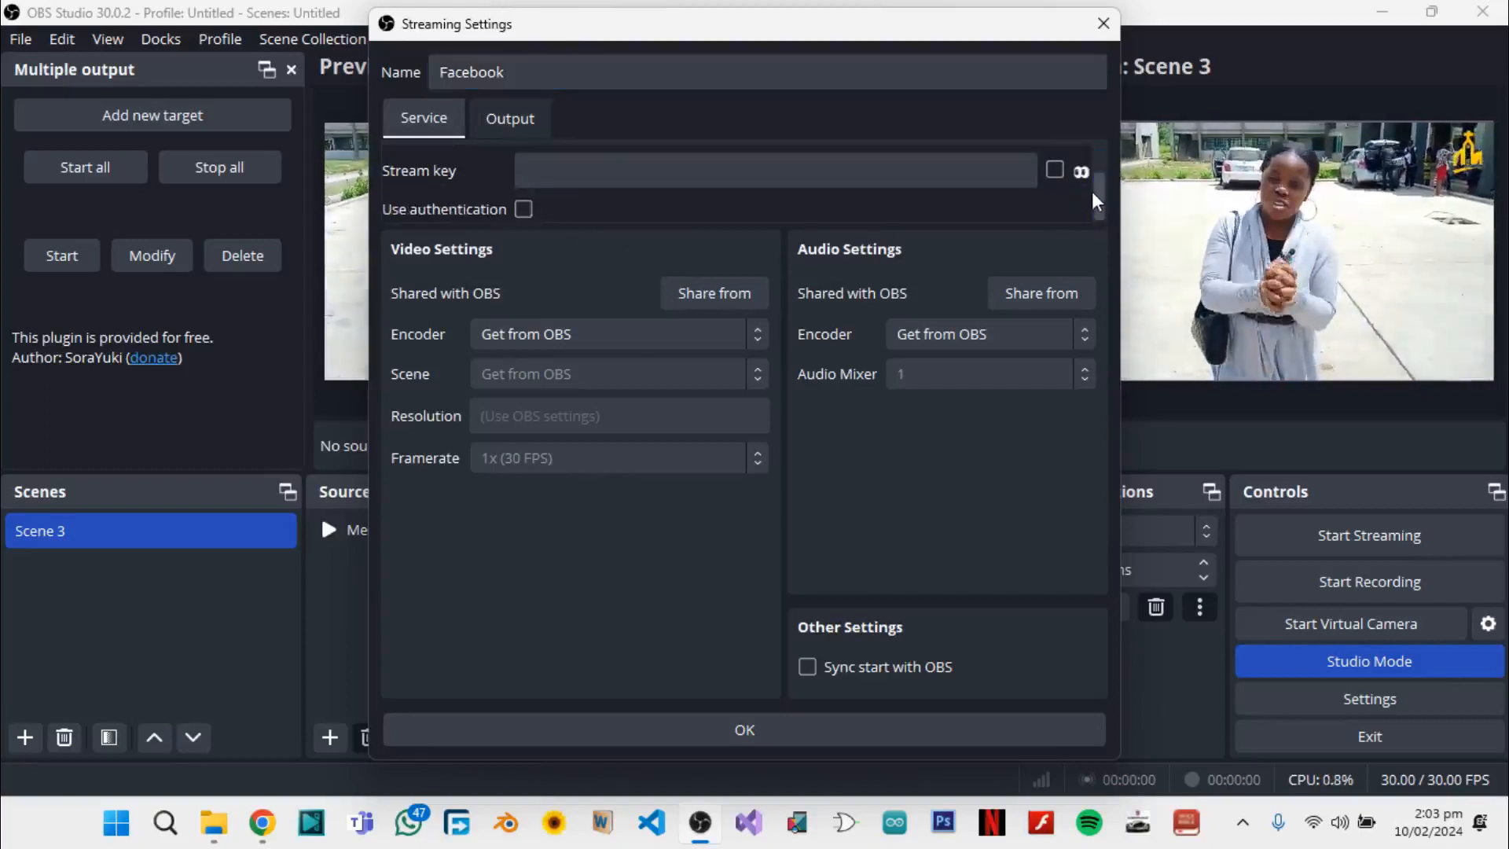
pyautogui.moveTo(1096, 187); pyautogui.dragTo(1097, 158)
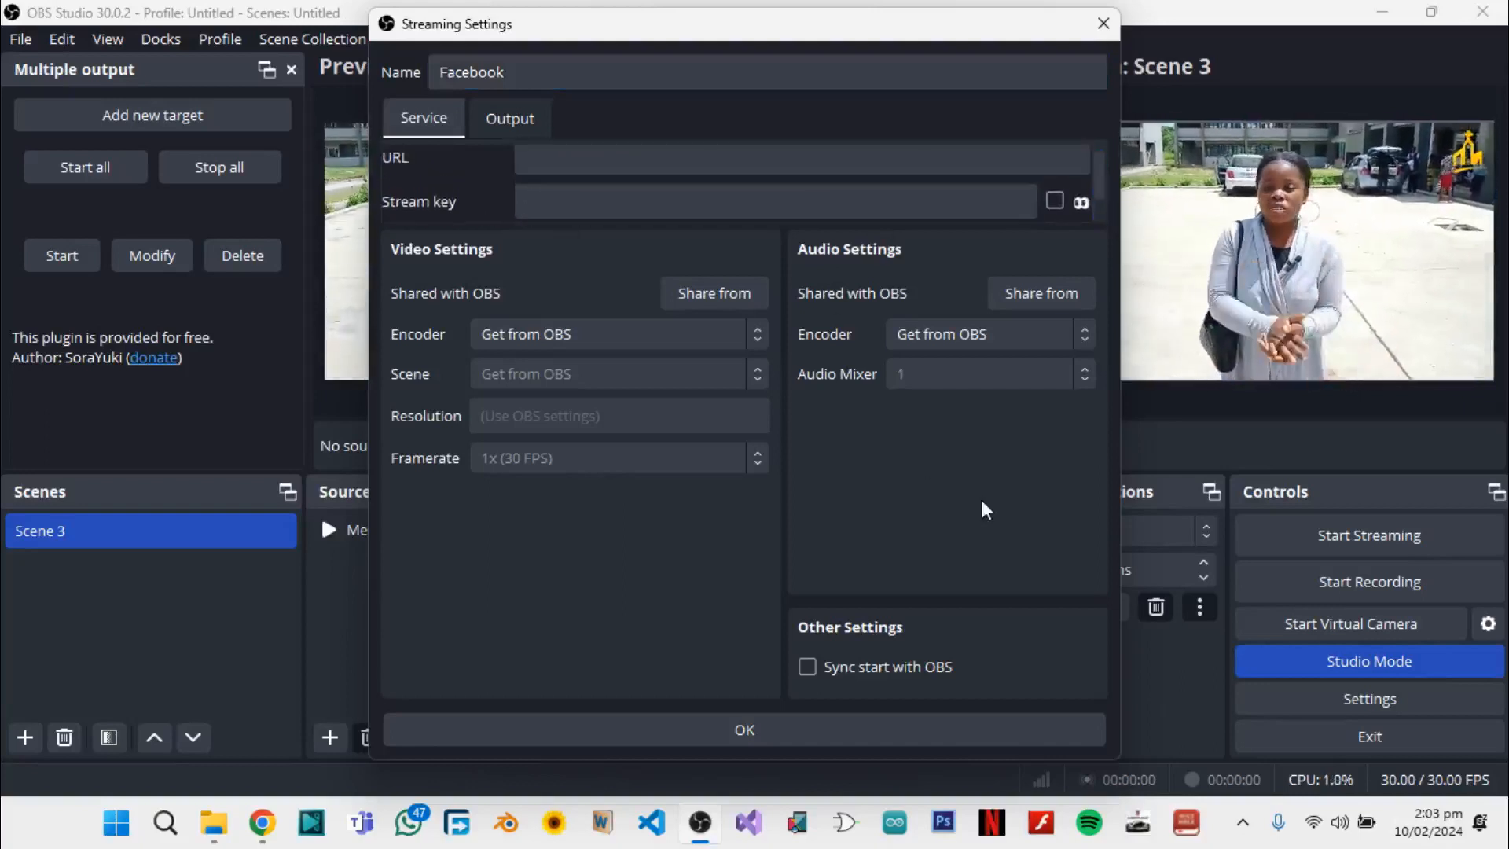
# Switch to Chrome and copy the server URL from the advanced settings of the Facebook live video
pyautogui.click(260, 819)
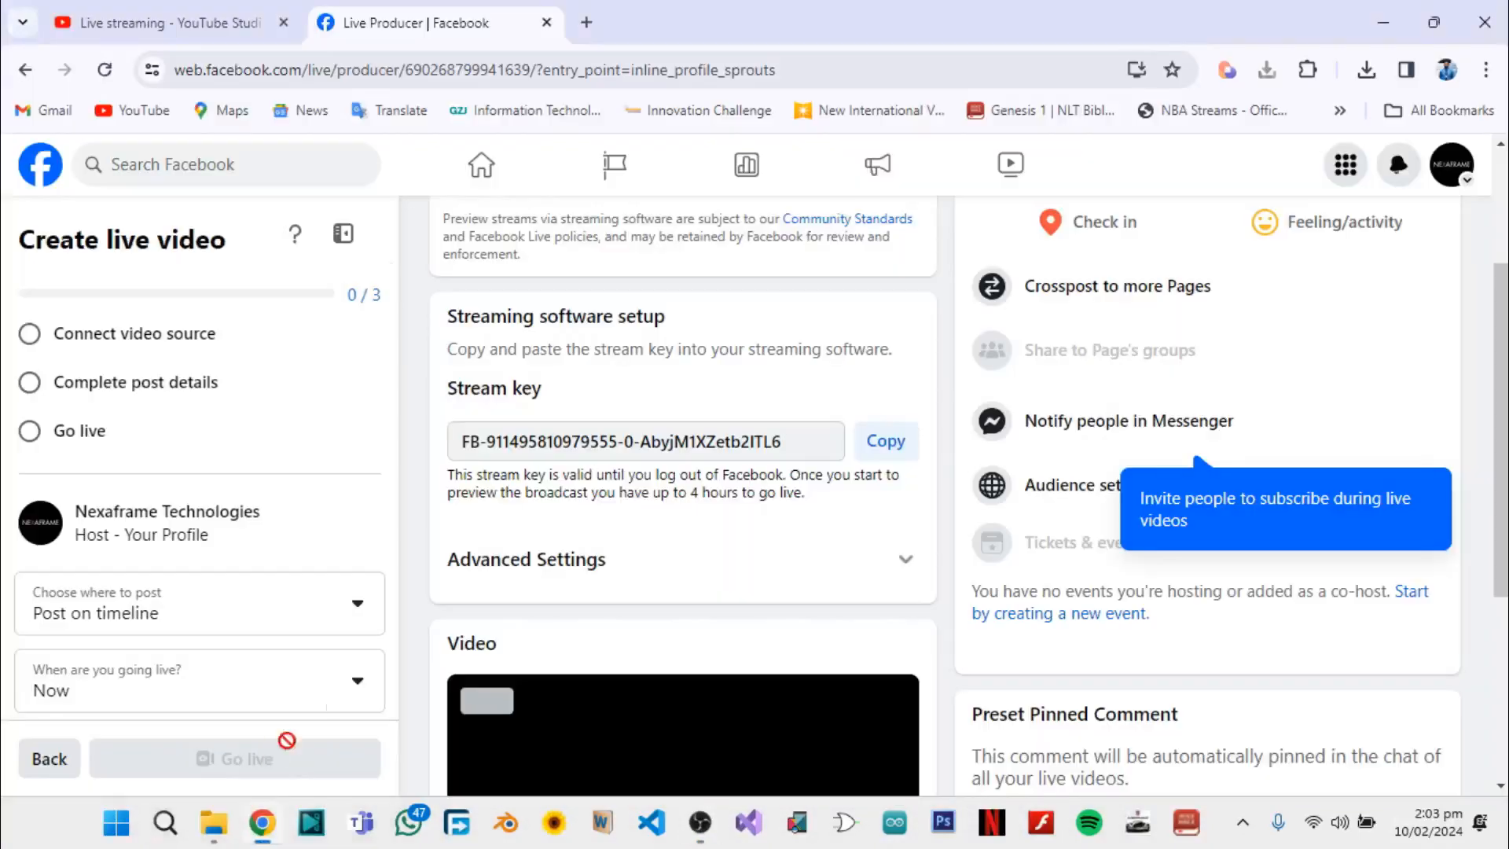
pyautogui.scroll(-3, 582, 562)
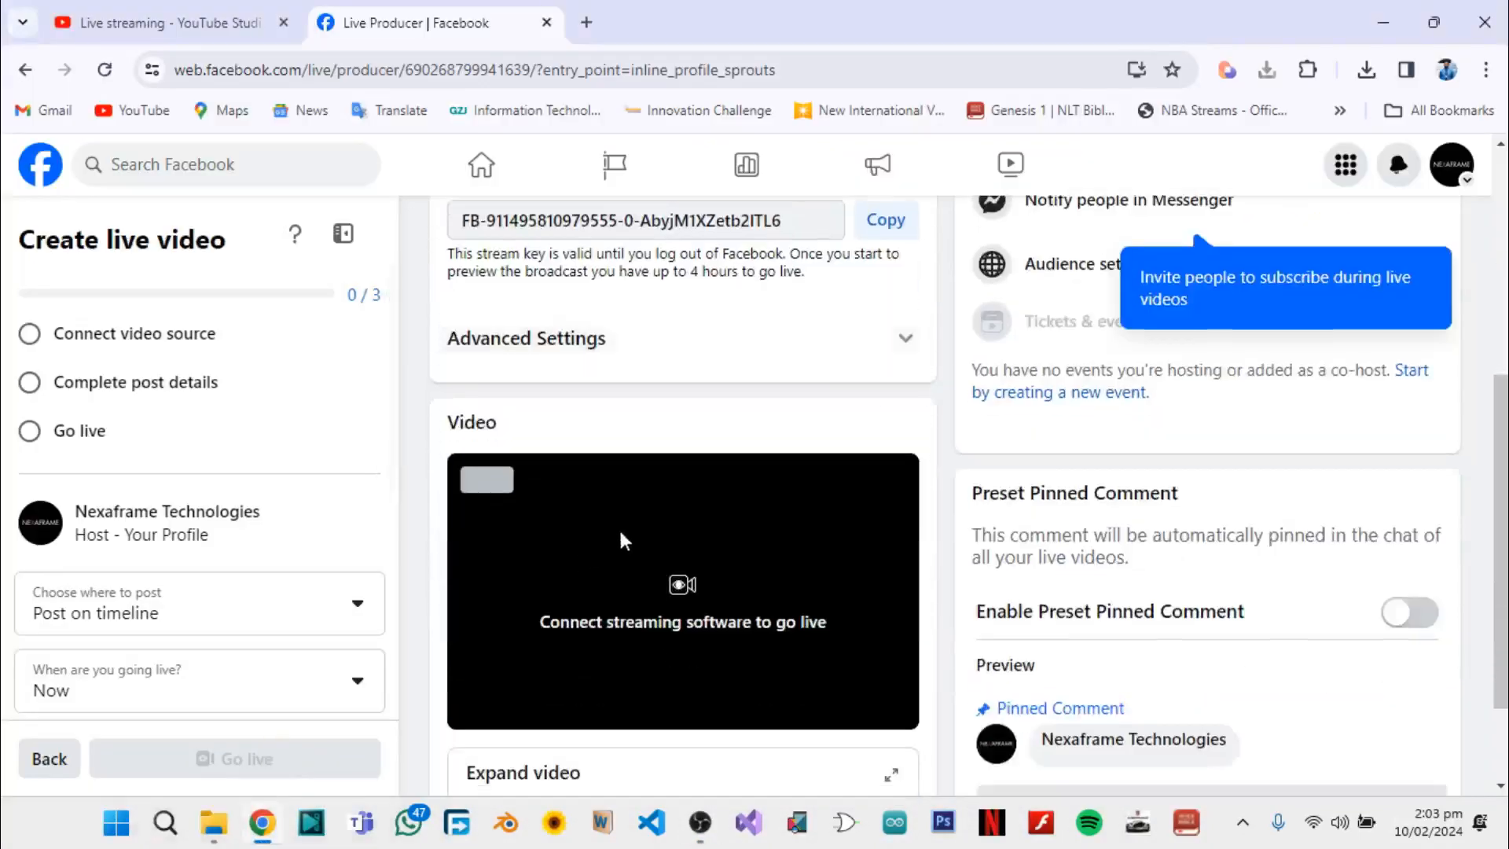
pyautogui.scroll(3, 625, 523)
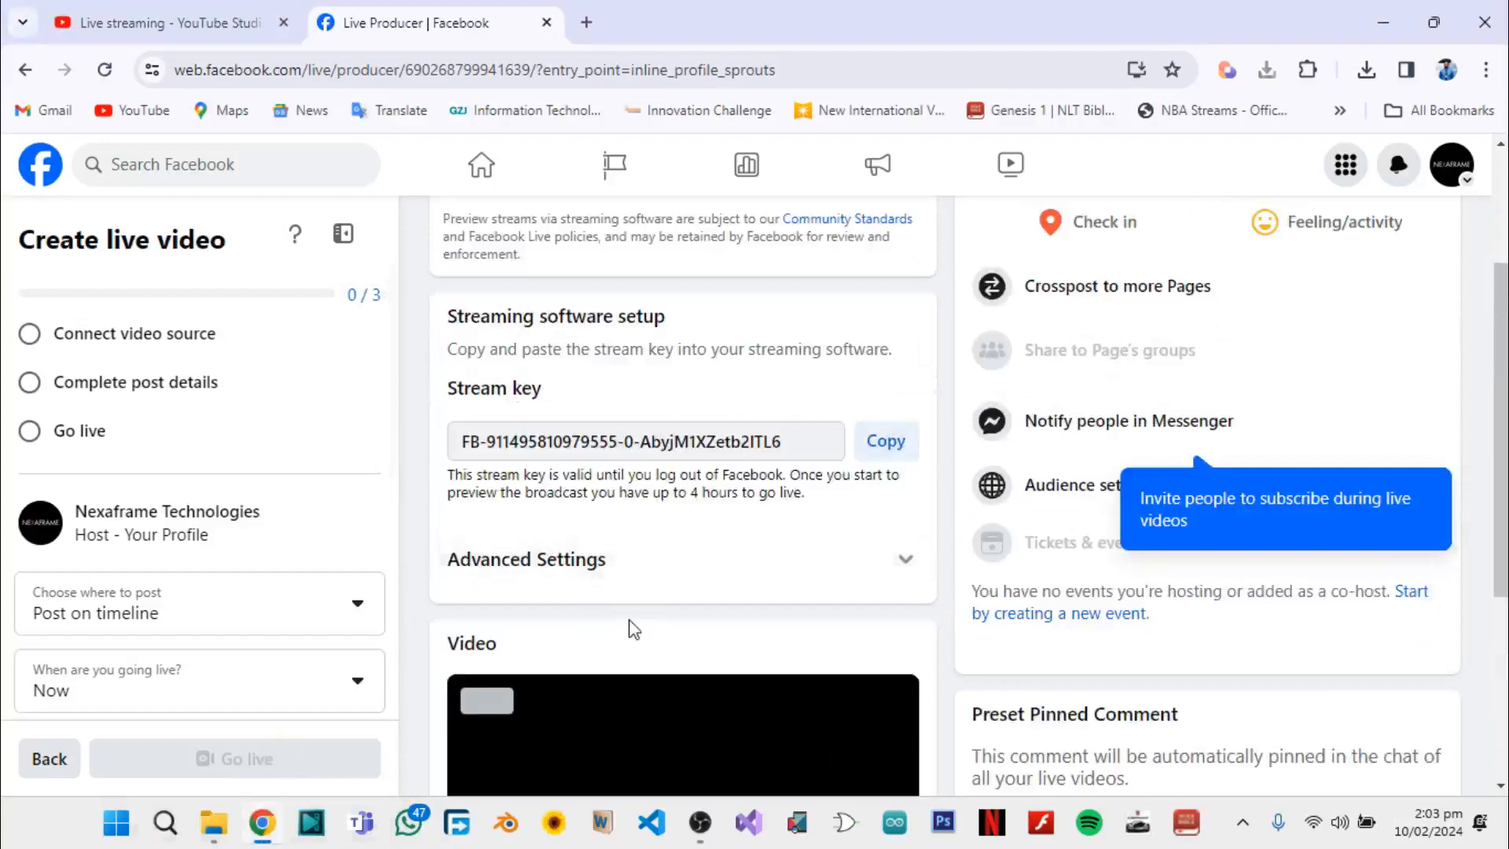
pyautogui.click(562, 571)
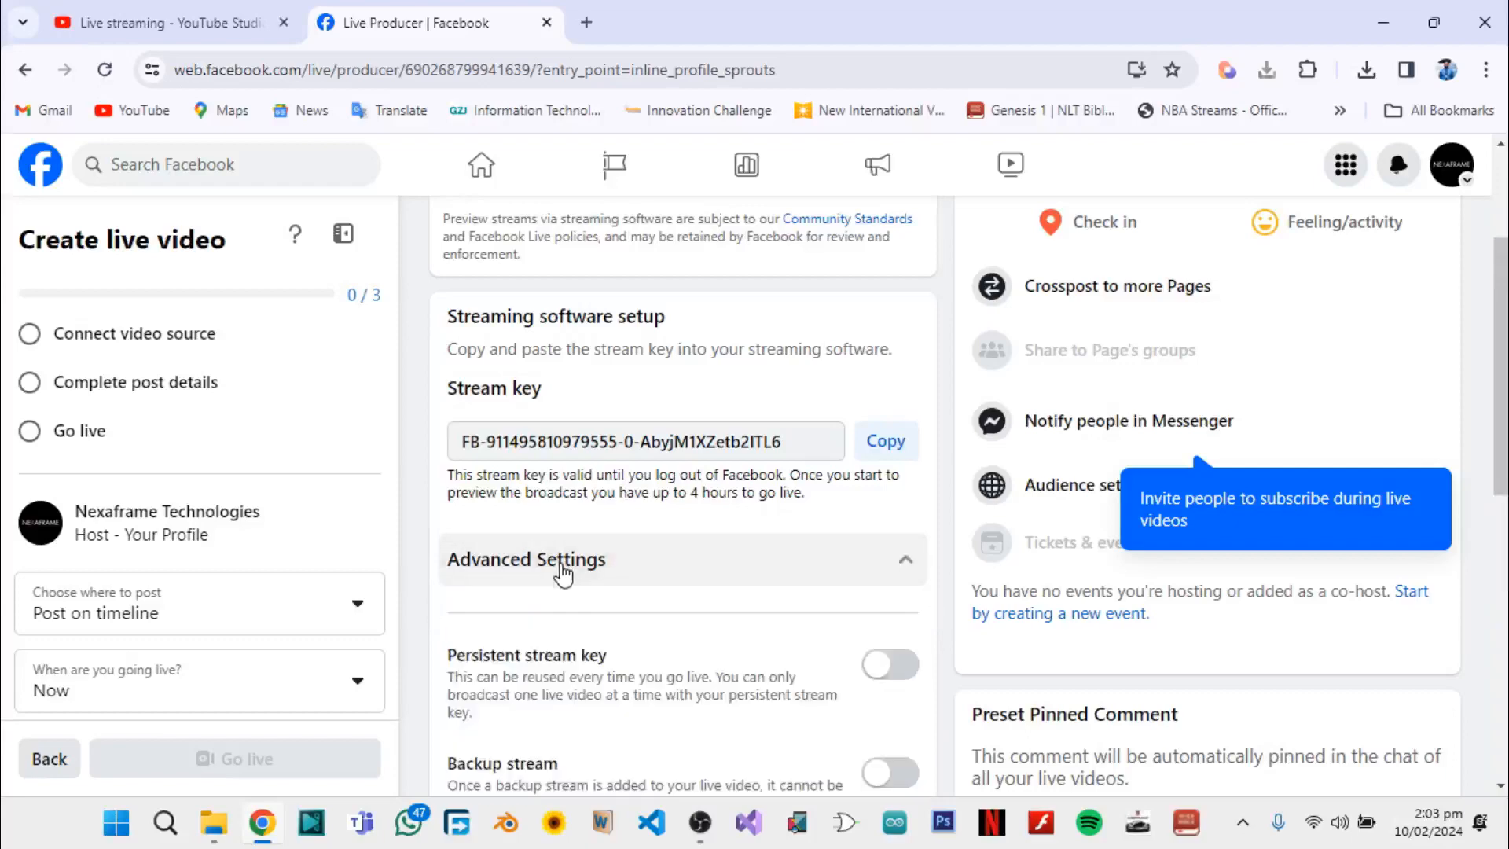
pyautogui.scroll(-5, 675, 556)
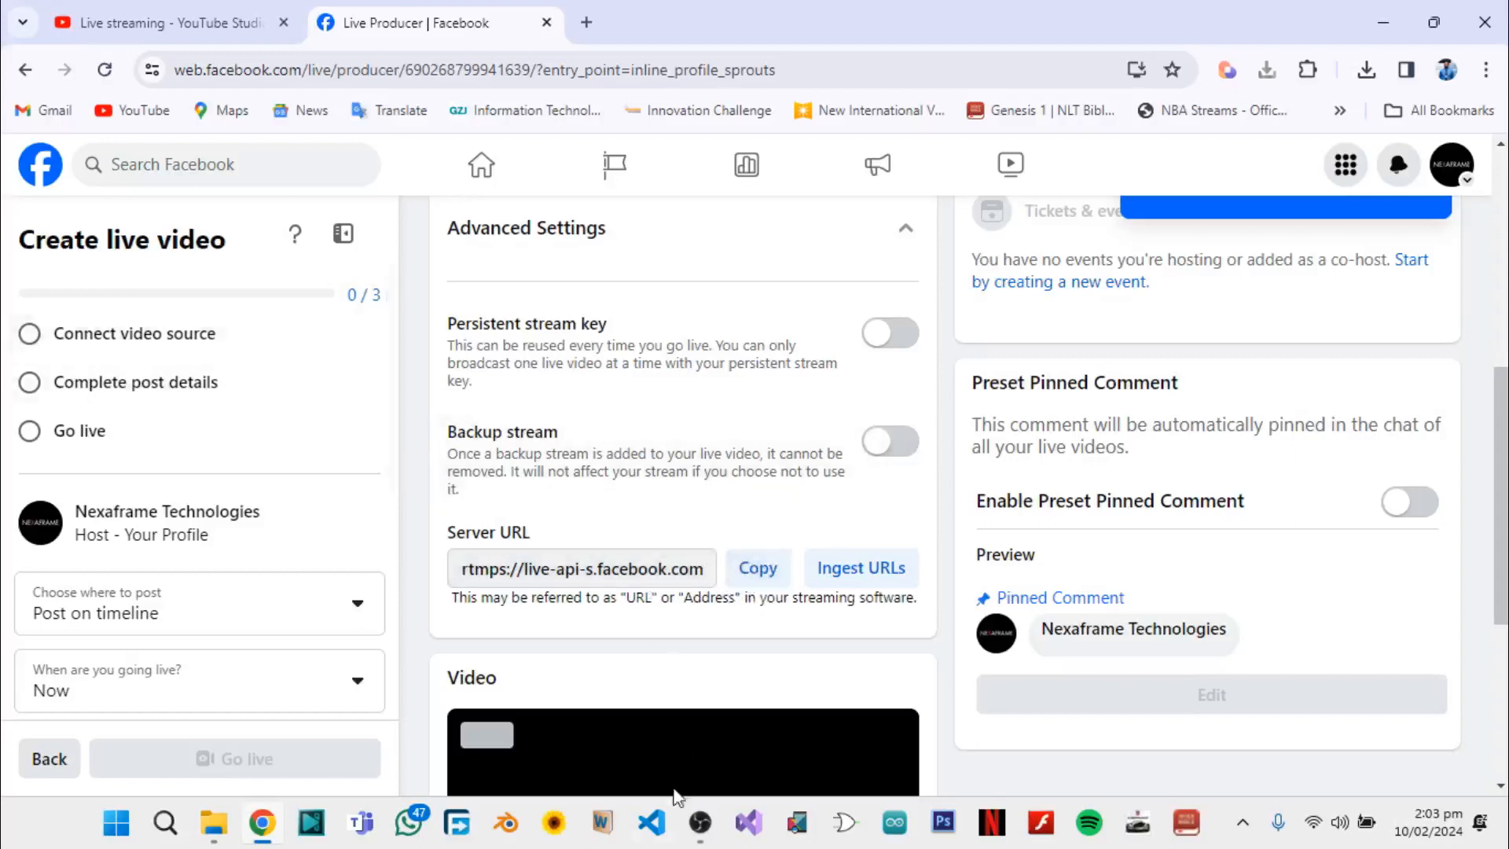
# Switch to OBS Studio and paste rtmps://live-api-s.facebook.com:443/rtmp/ as the Facebook target's URL
pyautogui.moveTo(702, 826)
pyautogui.click(705, 725)
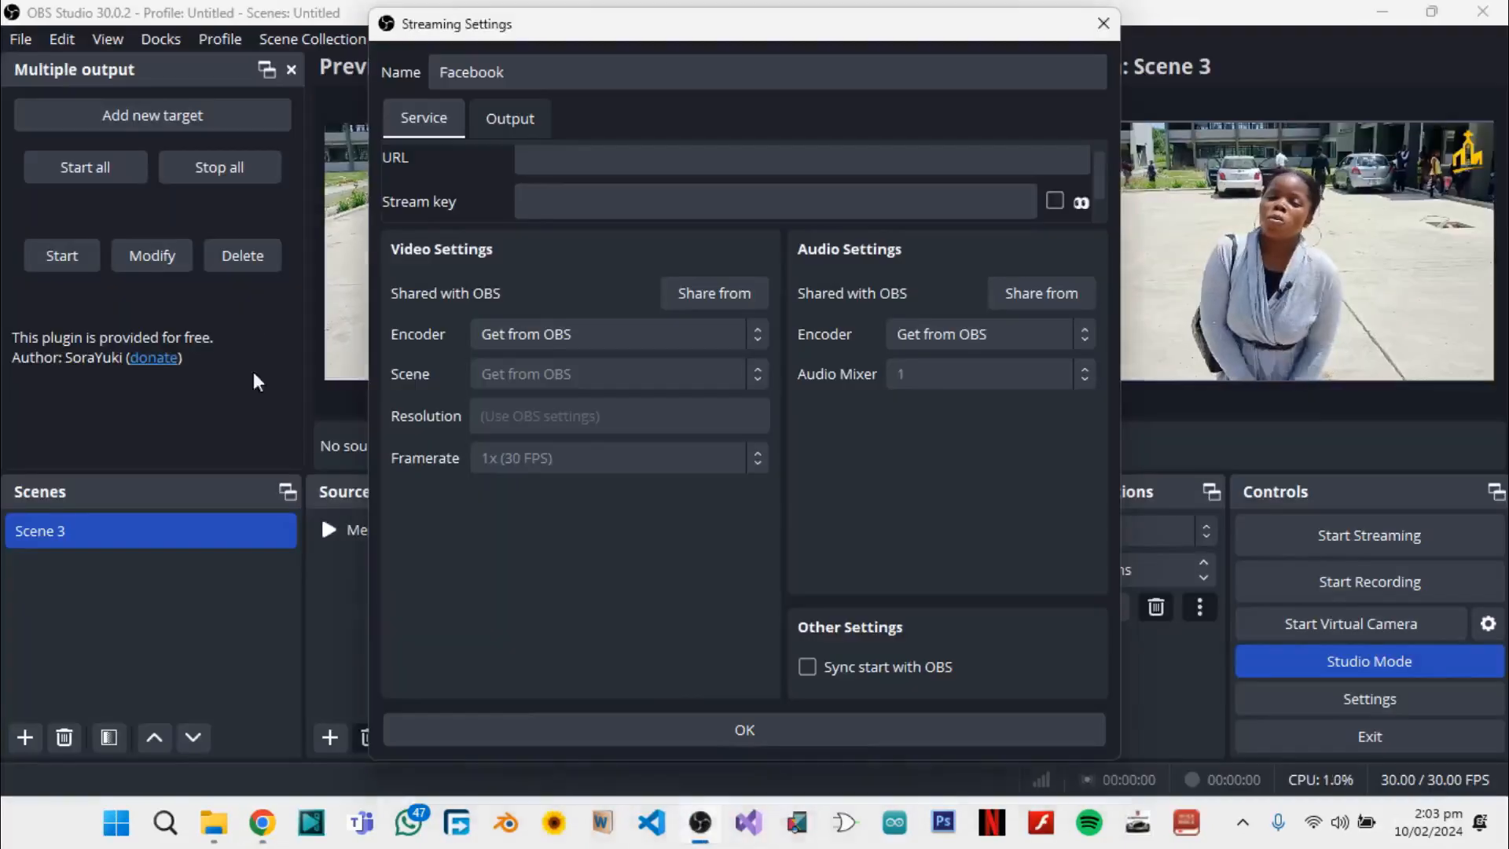
pyautogui.click(93, 228)
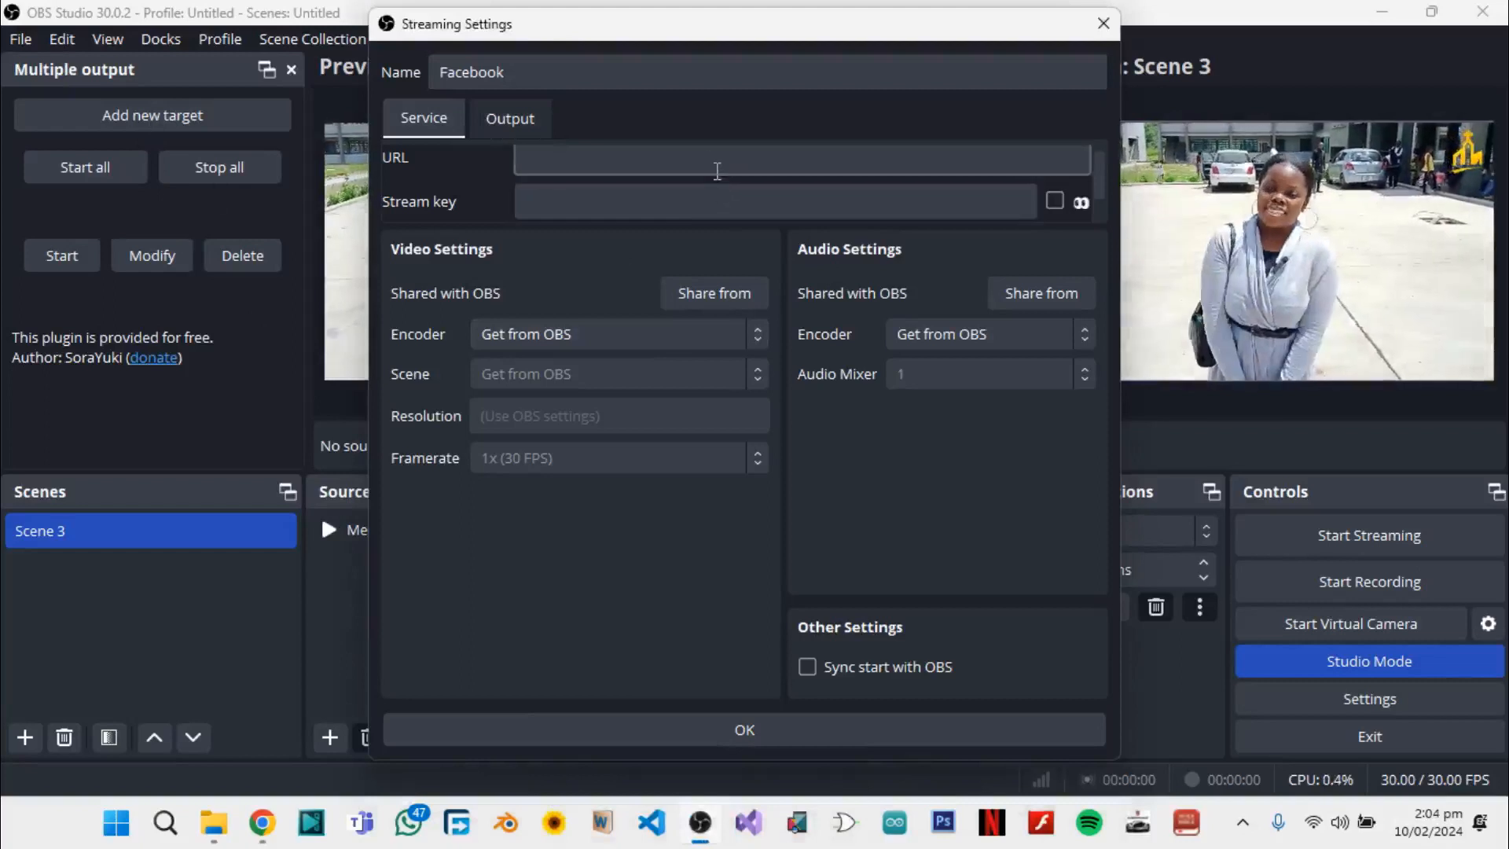
pyautogui.click(685, 157)
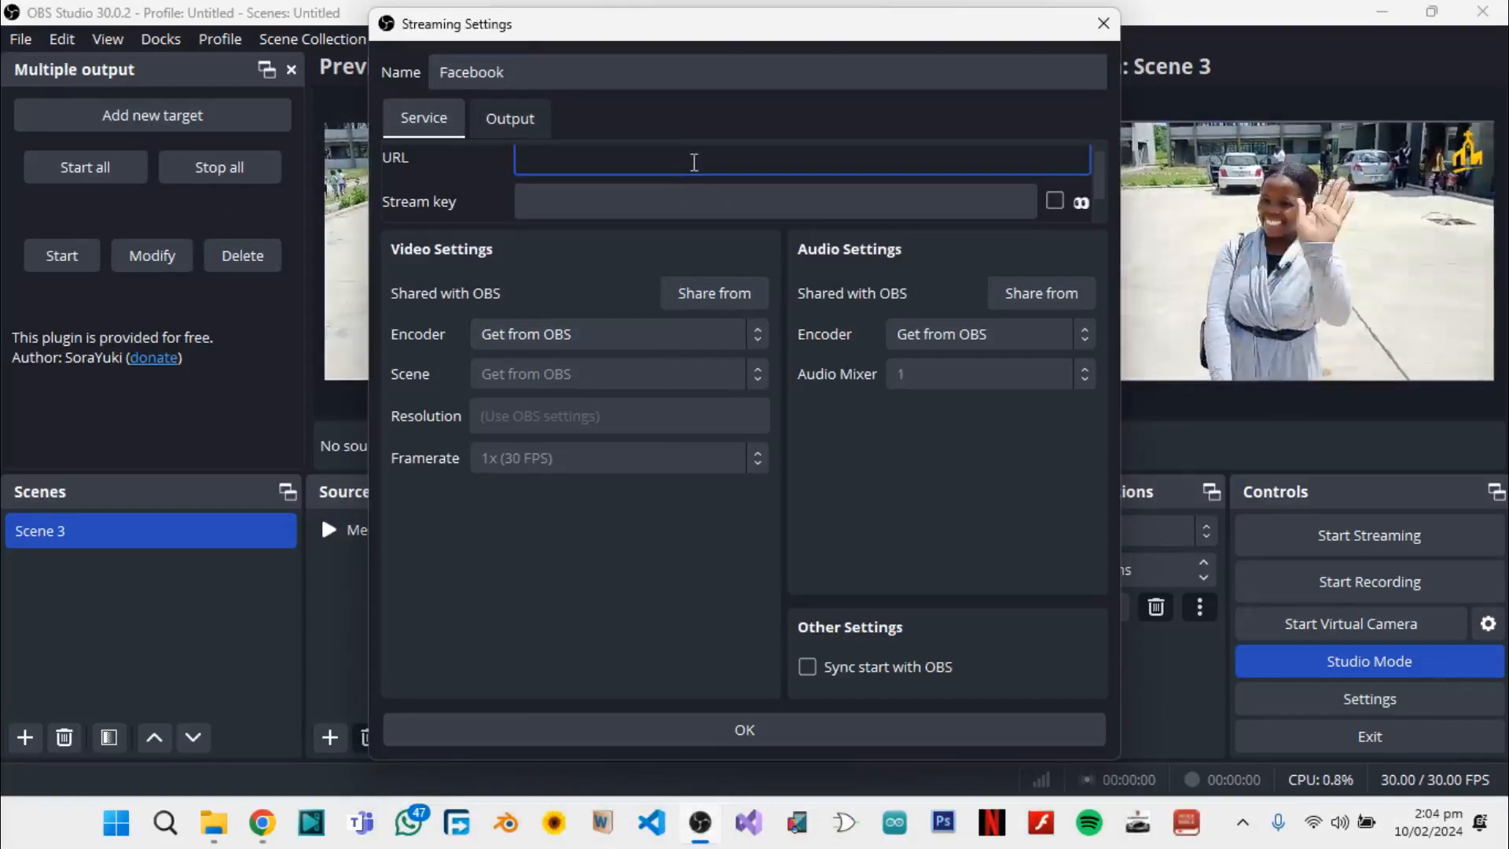
pyautogui.write('rtmps://live-api-s.facebook.com:443/rtmp/')
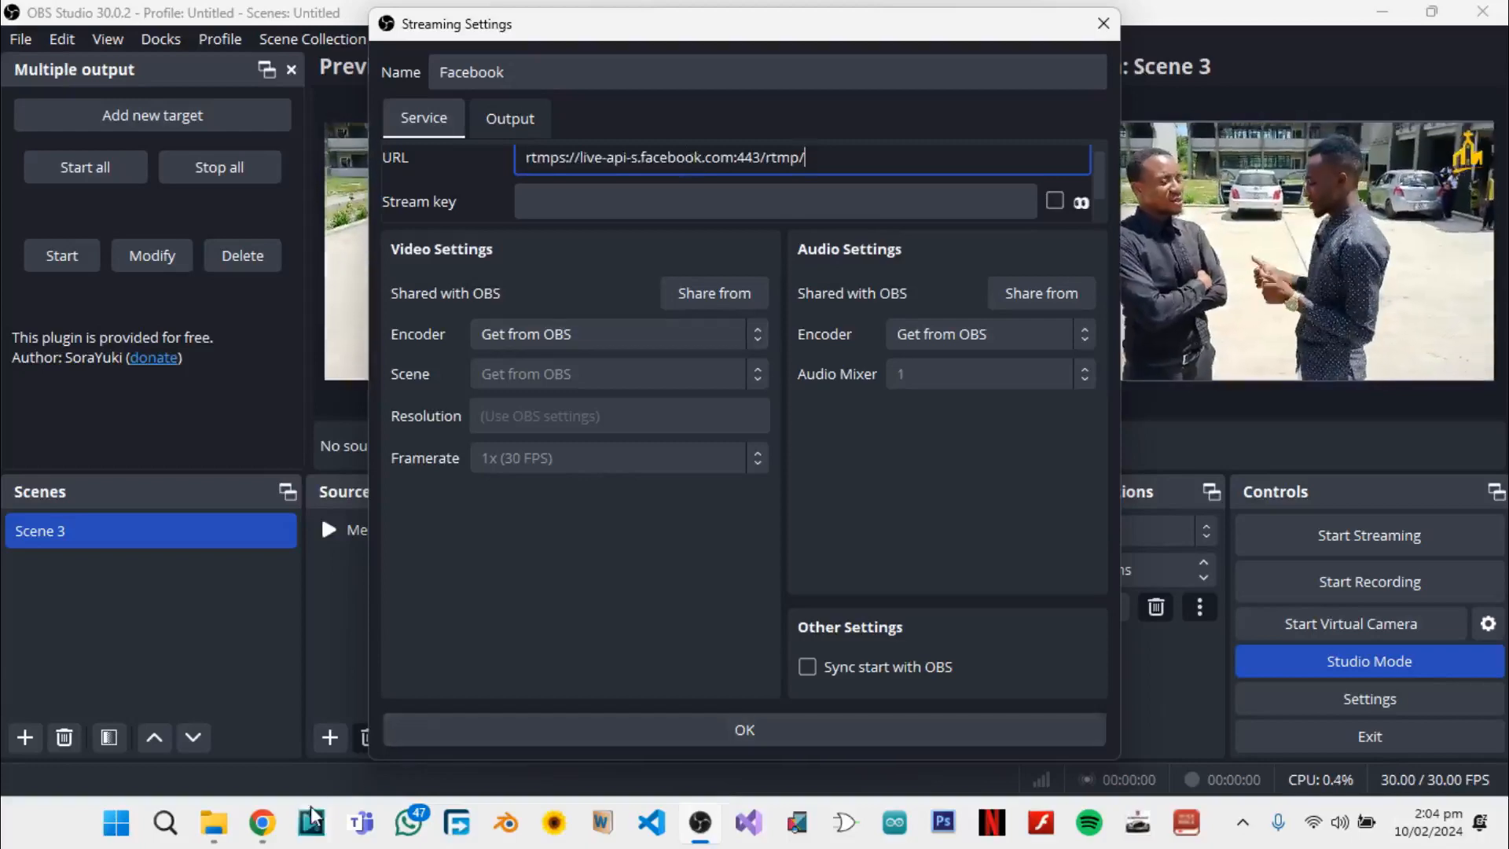
# Copy the stream key from Facebook in Chrome and paste it into the Facebook target's stream key field in OBS Studio
pyautogui.click(263, 830)
pyautogui.scroll(4, 515, 427)
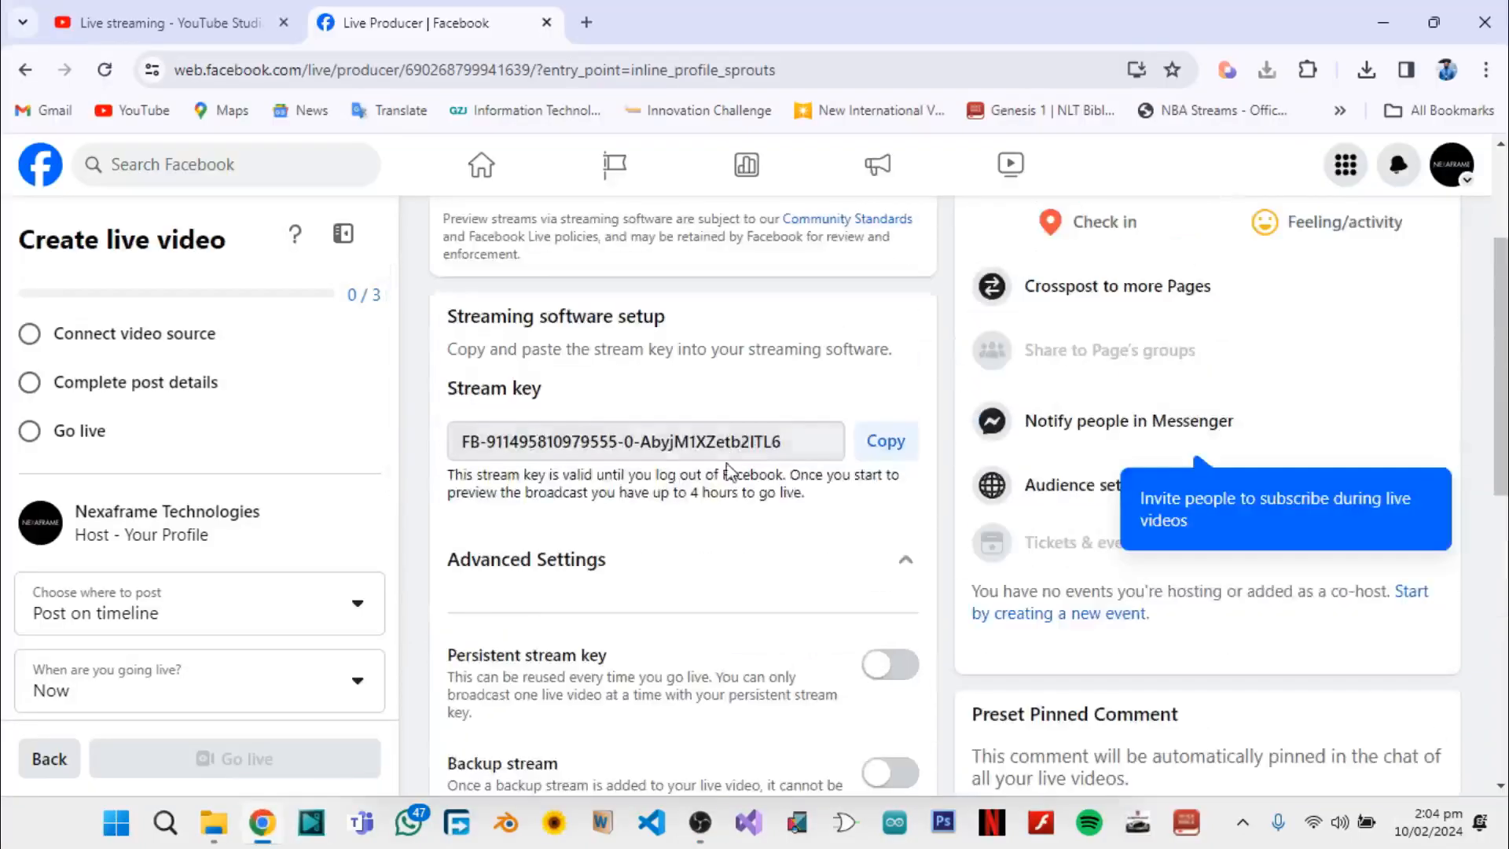
pyautogui.click(887, 442)
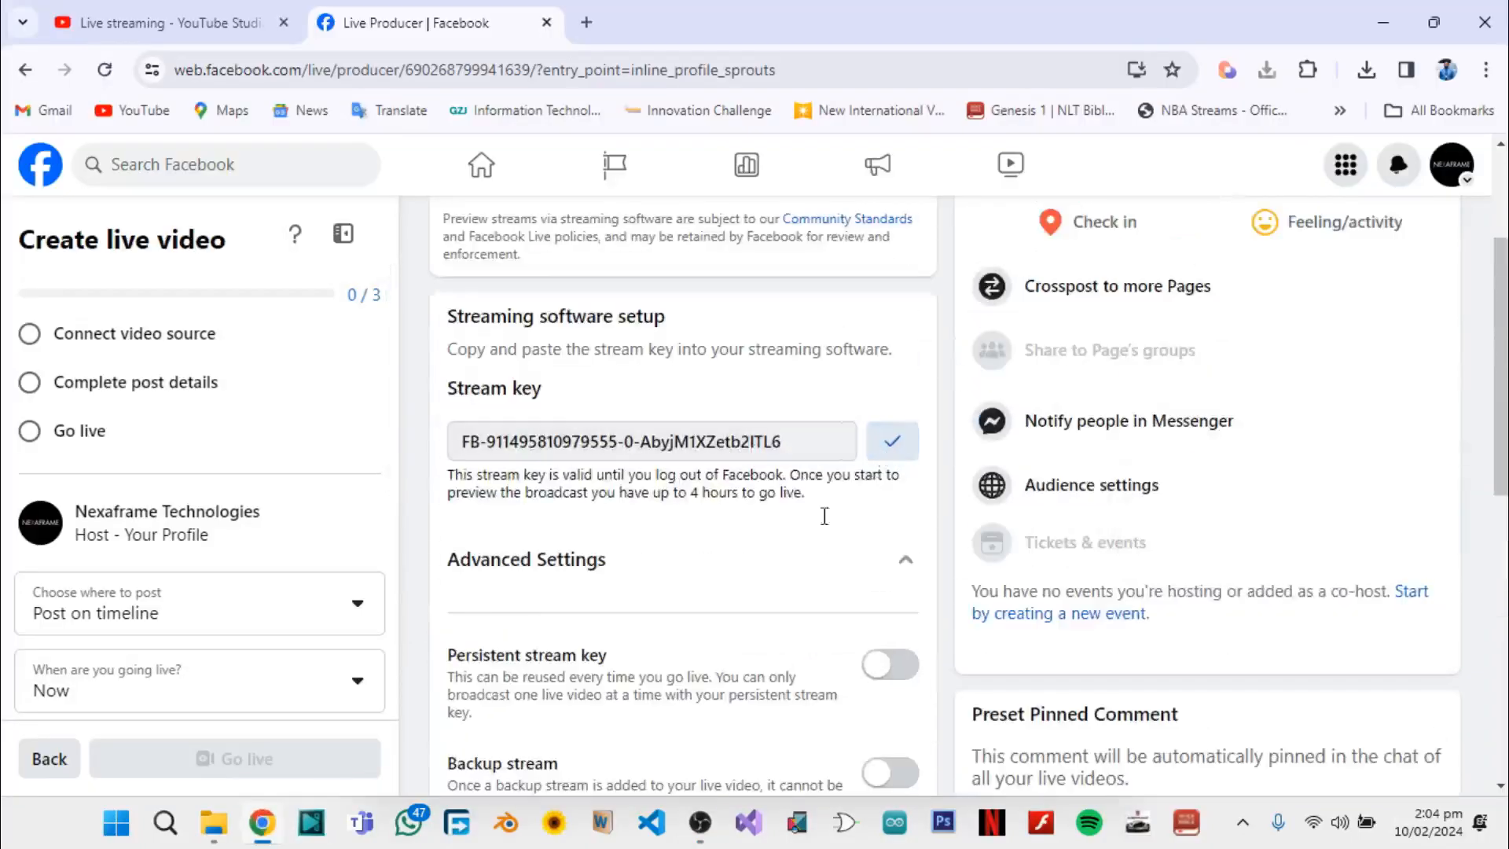
pyautogui.click(700, 823)
pyautogui.click(546, 199)
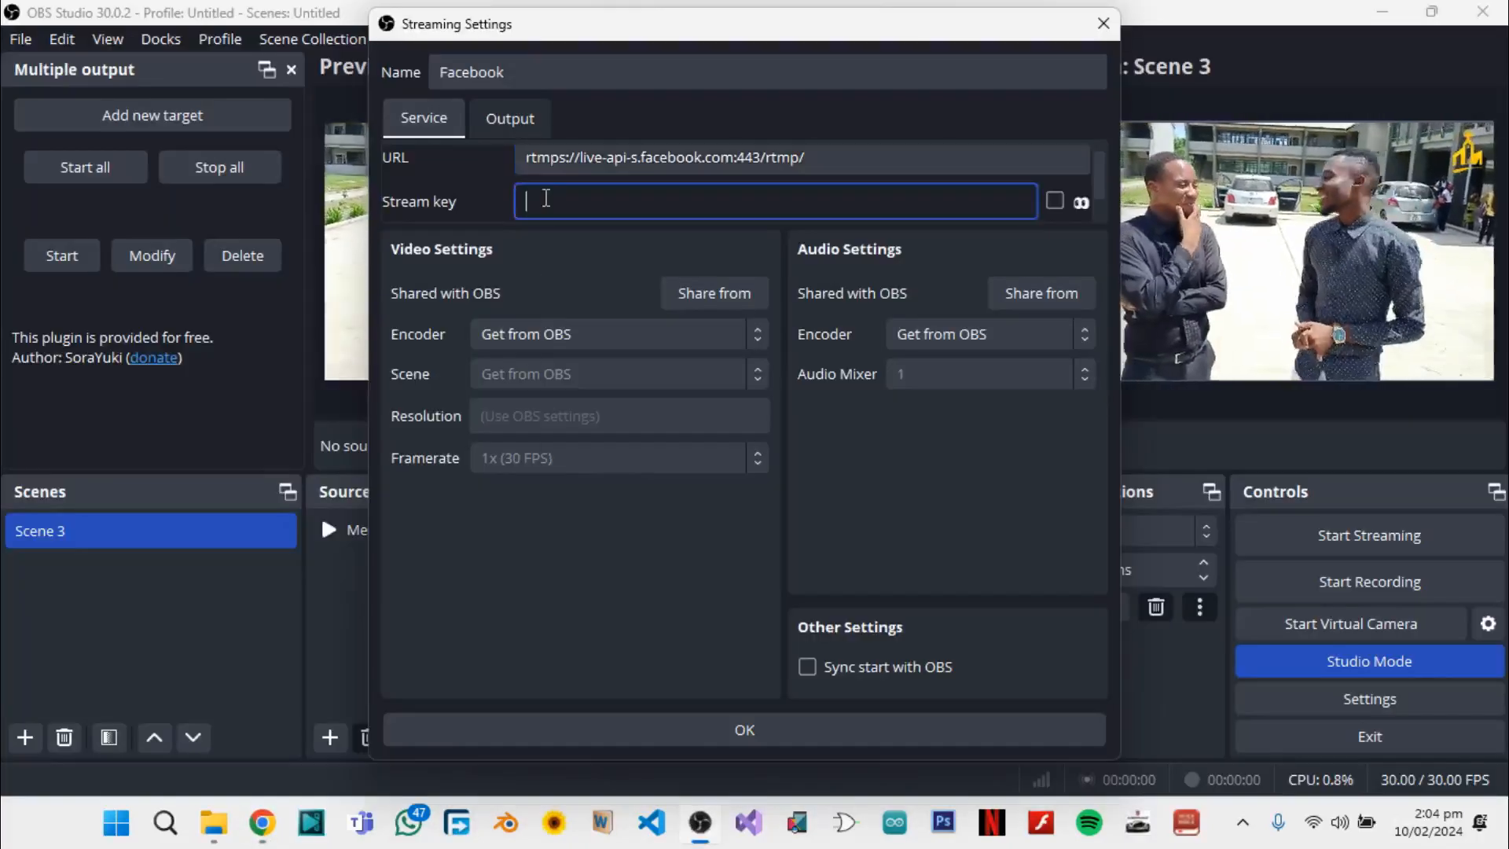
pyautogui.hotkey('ctrl', 'v')
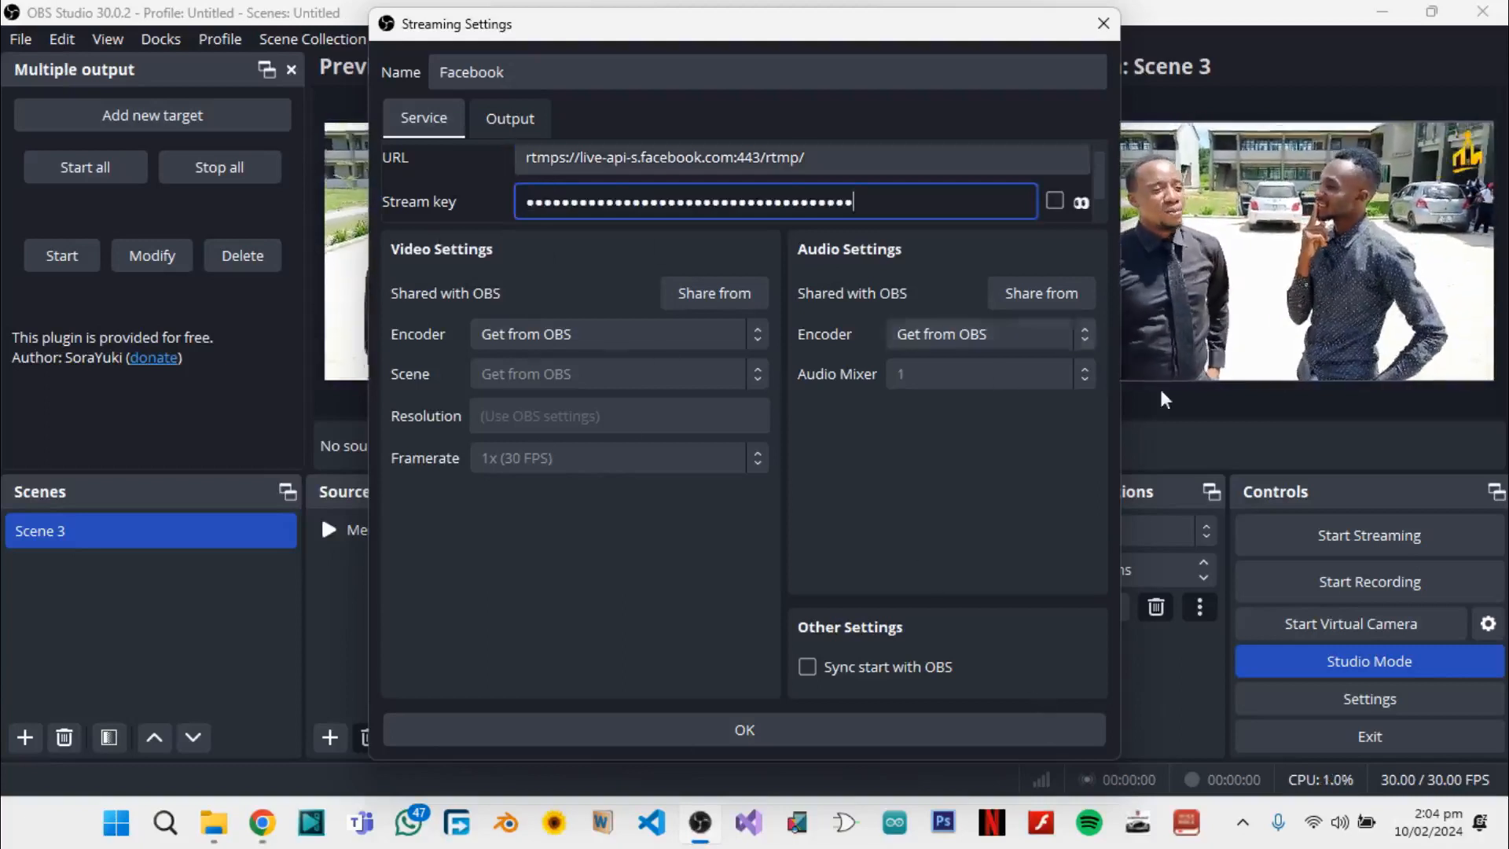
# Enable Sync start with OBS for the Facebook target, save it and start streaming
pyautogui.click(814, 664)
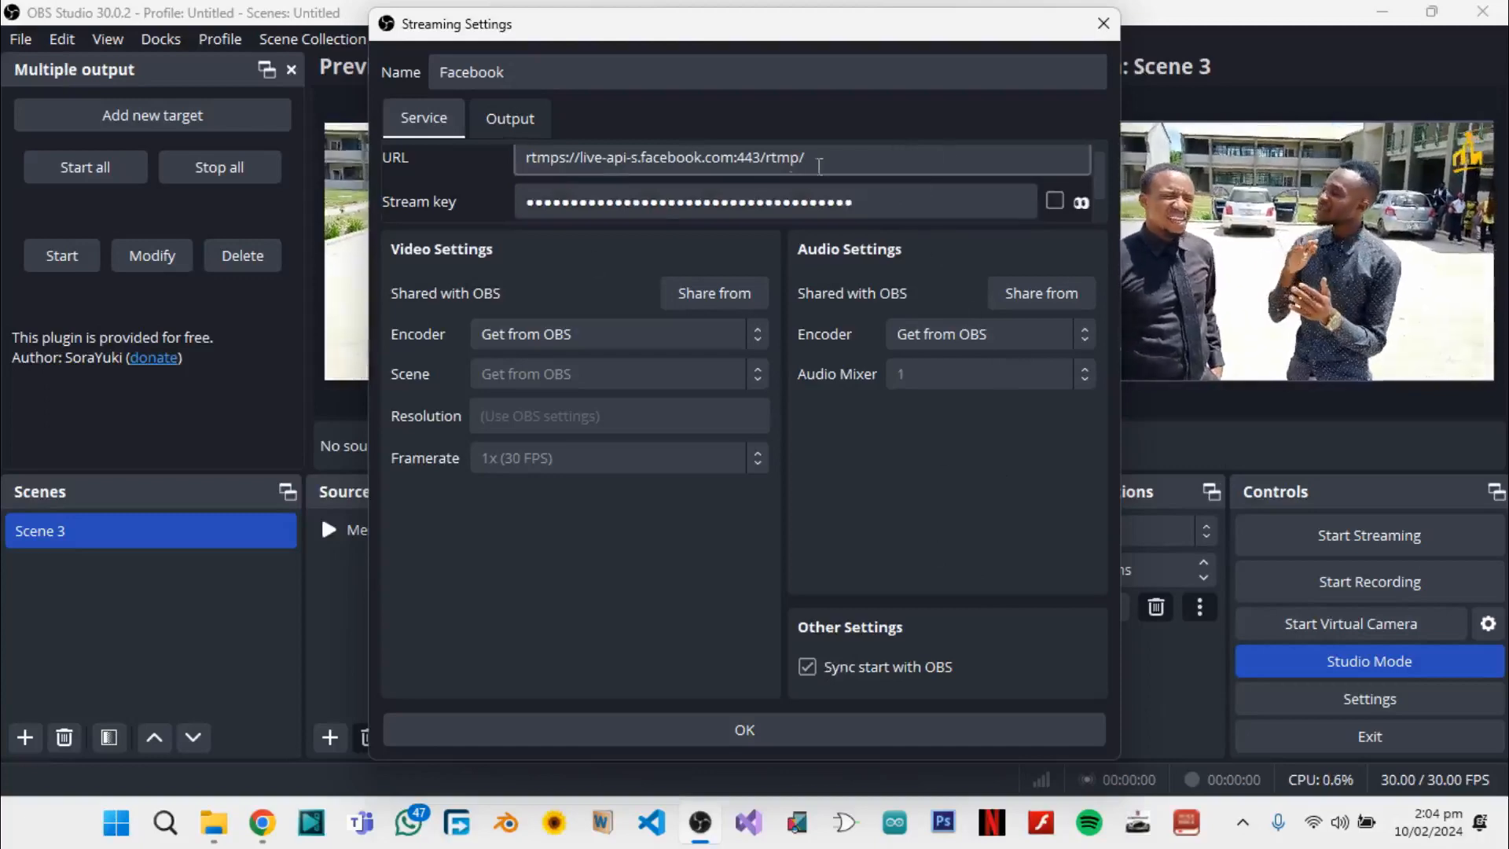
pyautogui.click(871, 725)
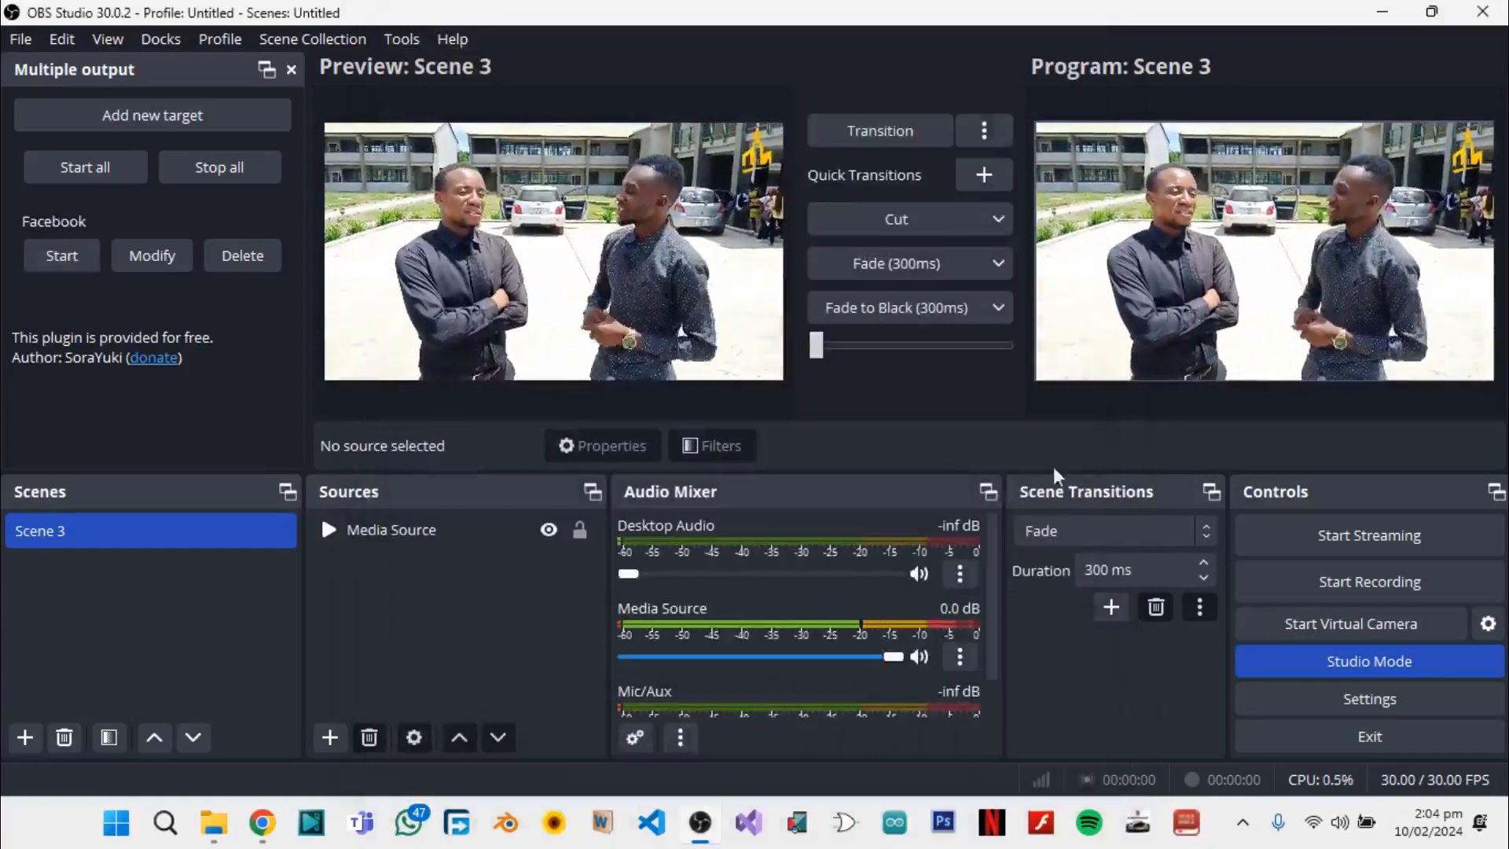
pyautogui.click(1350, 530)
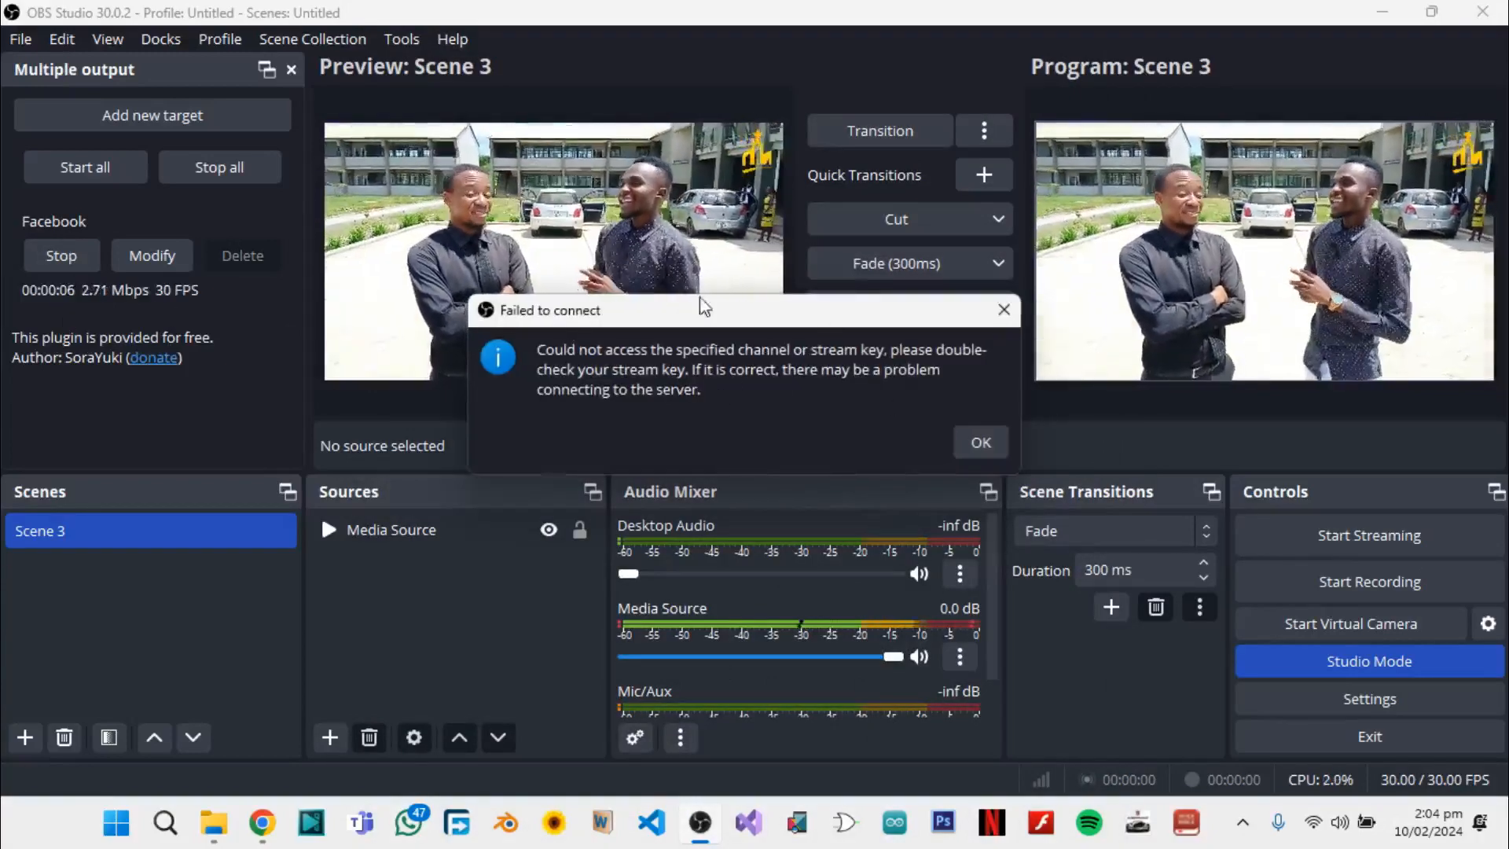
pyautogui.click(981, 443)
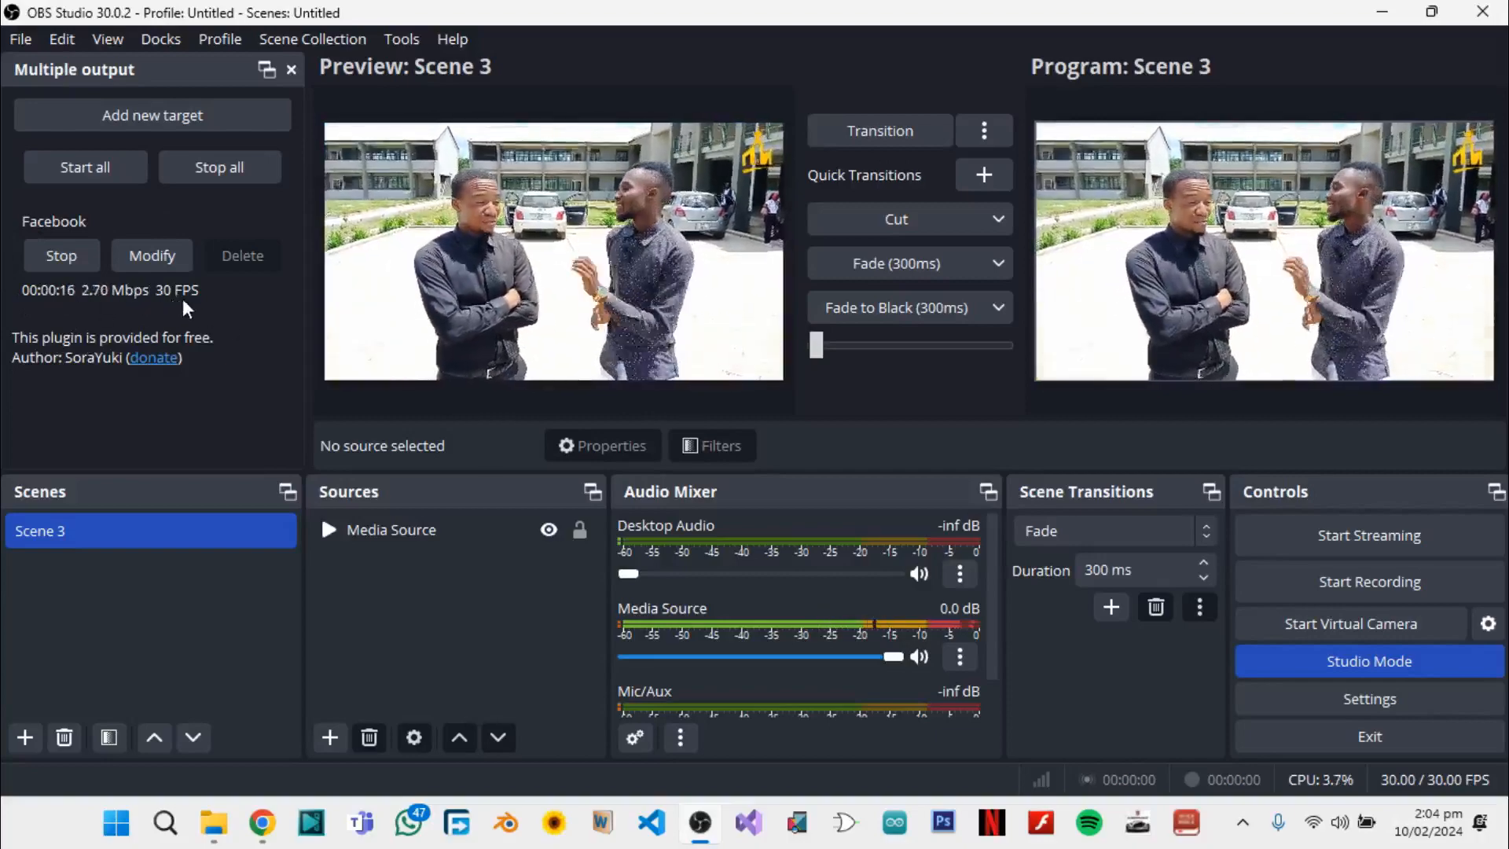
# Switch to Chrome and check the incoming stream in the Facebook live video preview
pyautogui.click(269, 826)
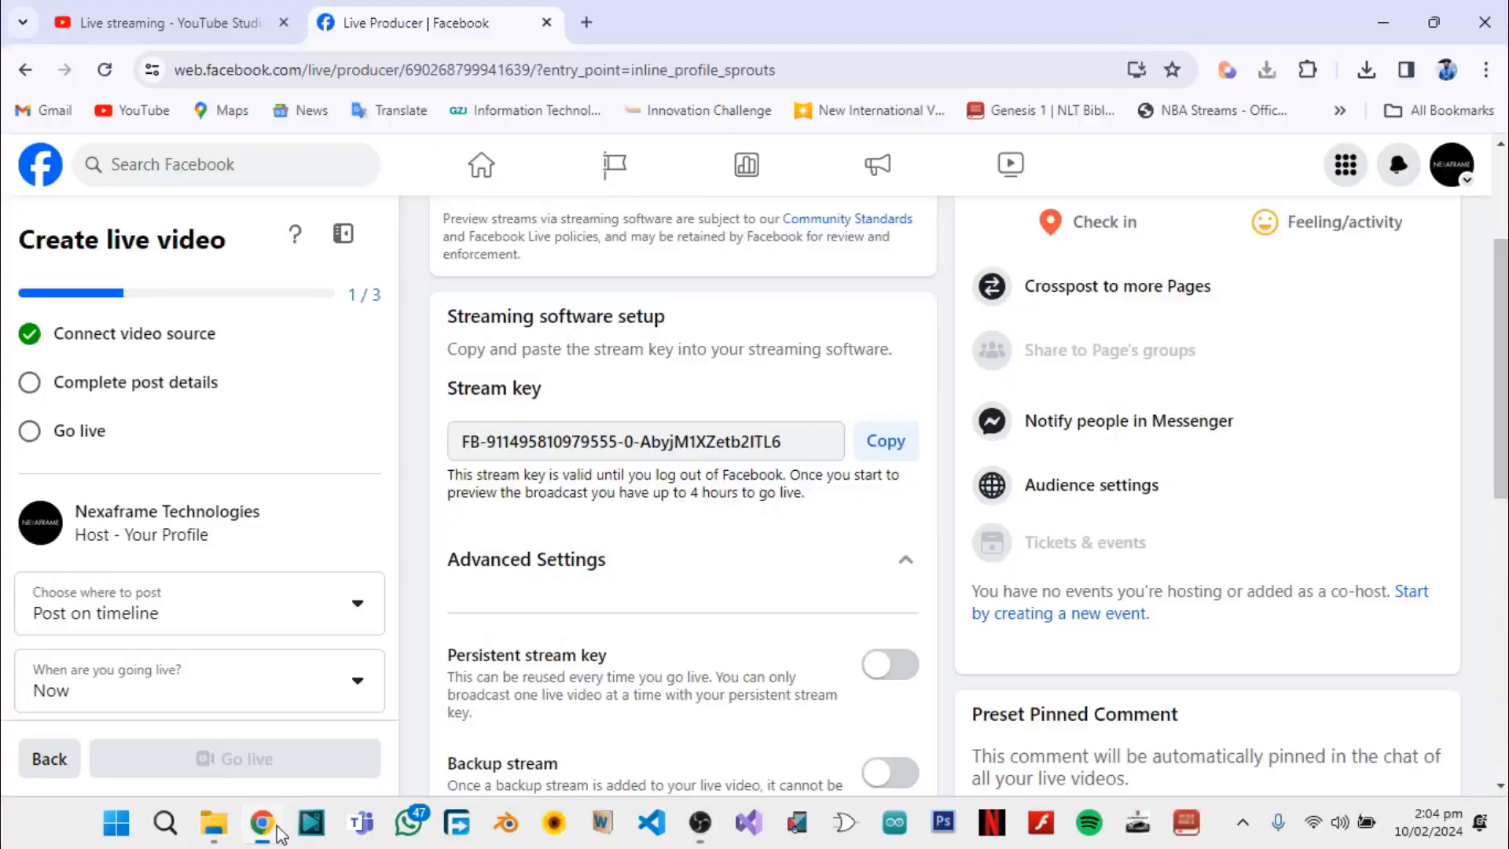
pyautogui.scroll(-3, 629, 581)
pyautogui.scroll(-5, 651, 603)
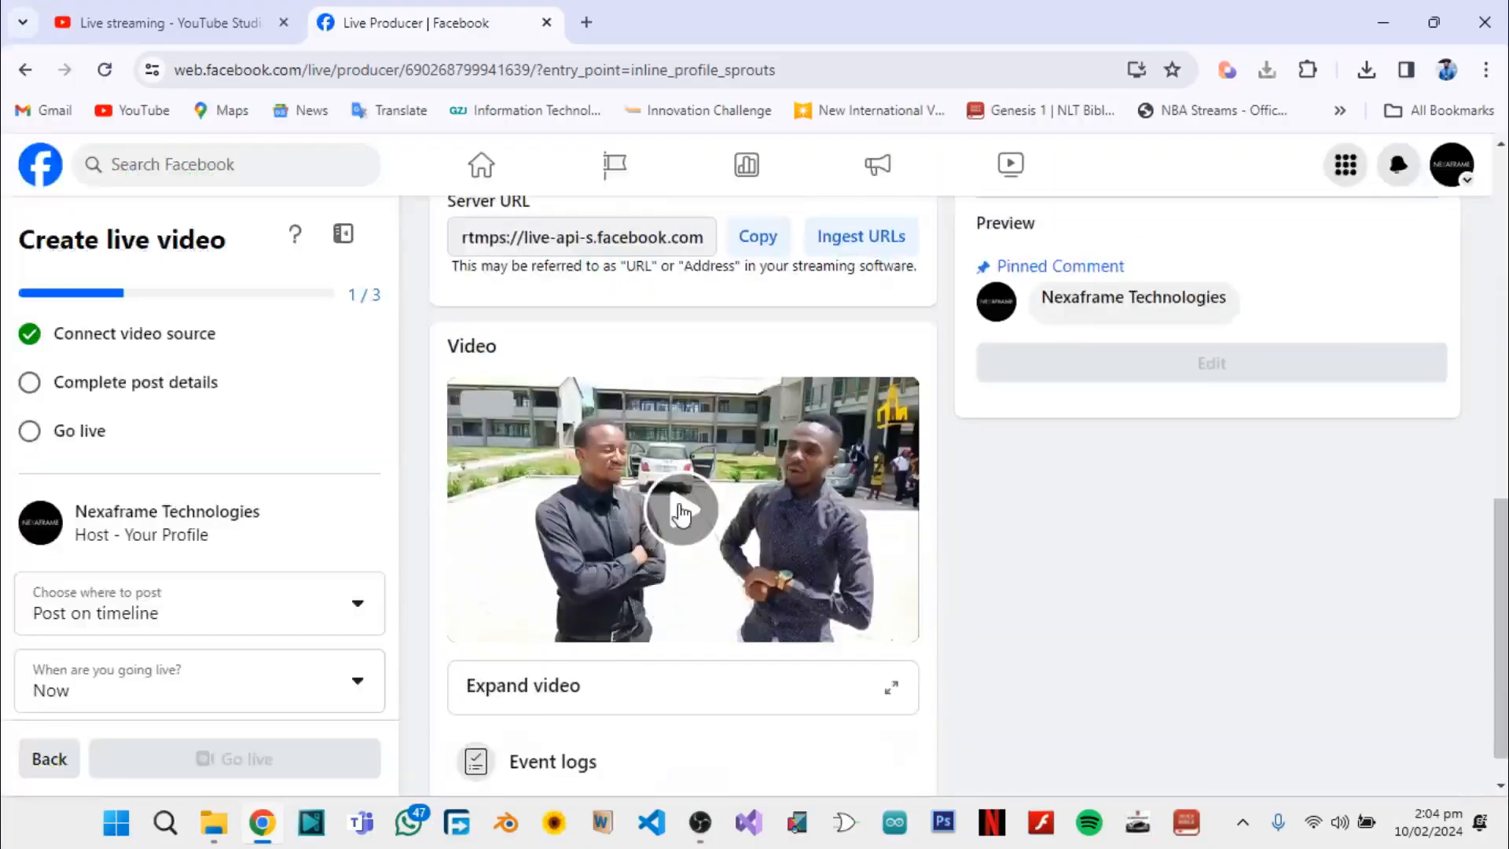
pyautogui.scroll(10, 813, 581)
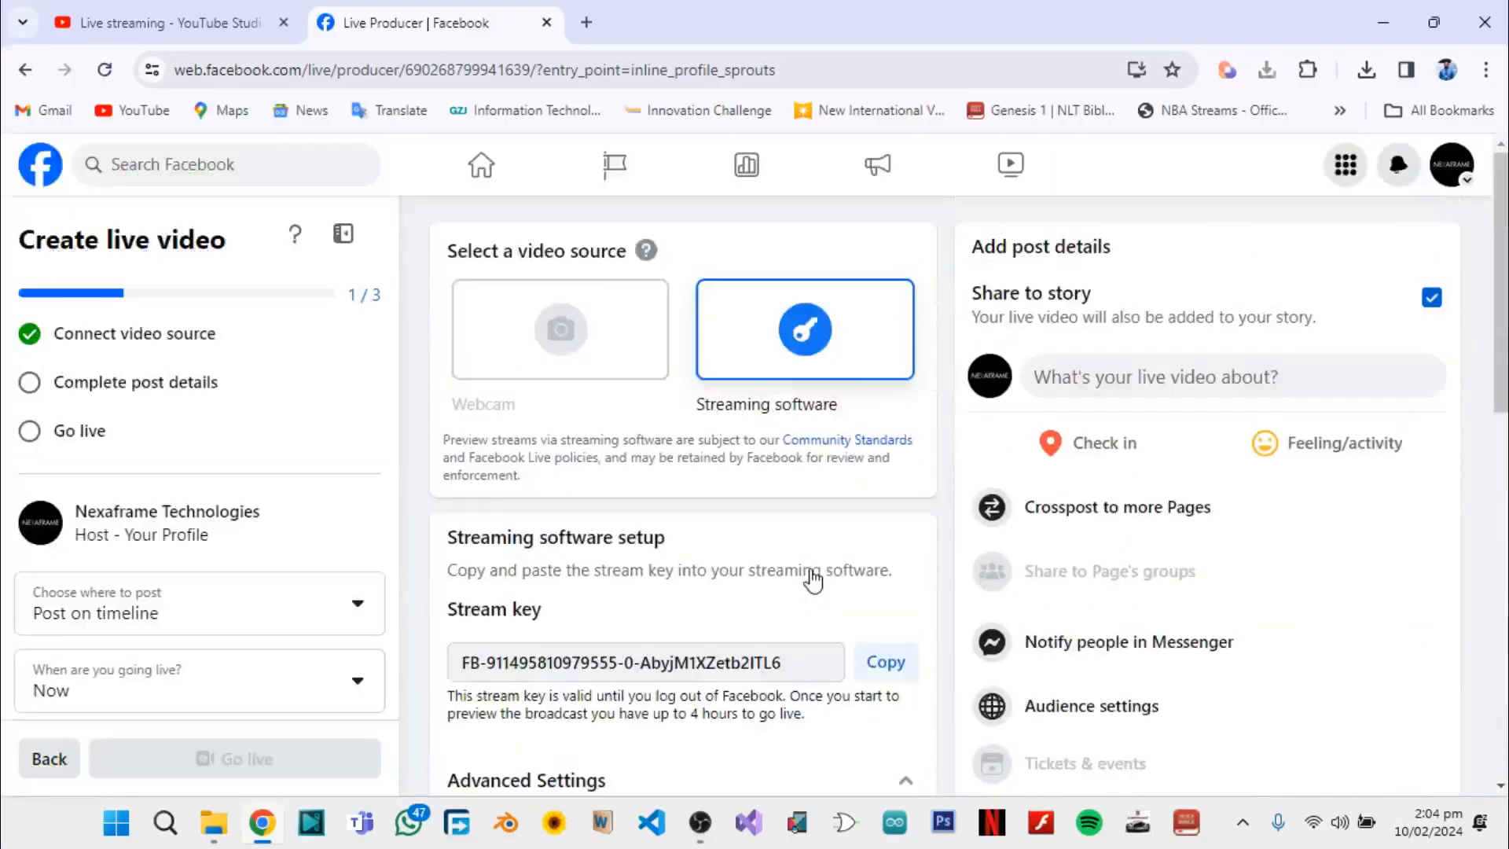
pyautogui.scroll(-5, 814, 581)
pyautogui.scroll(5, 842, 573)
# Set both the title and the description of the Facebook live post to "test" and save the post
pyautogui.click(1132, 381)
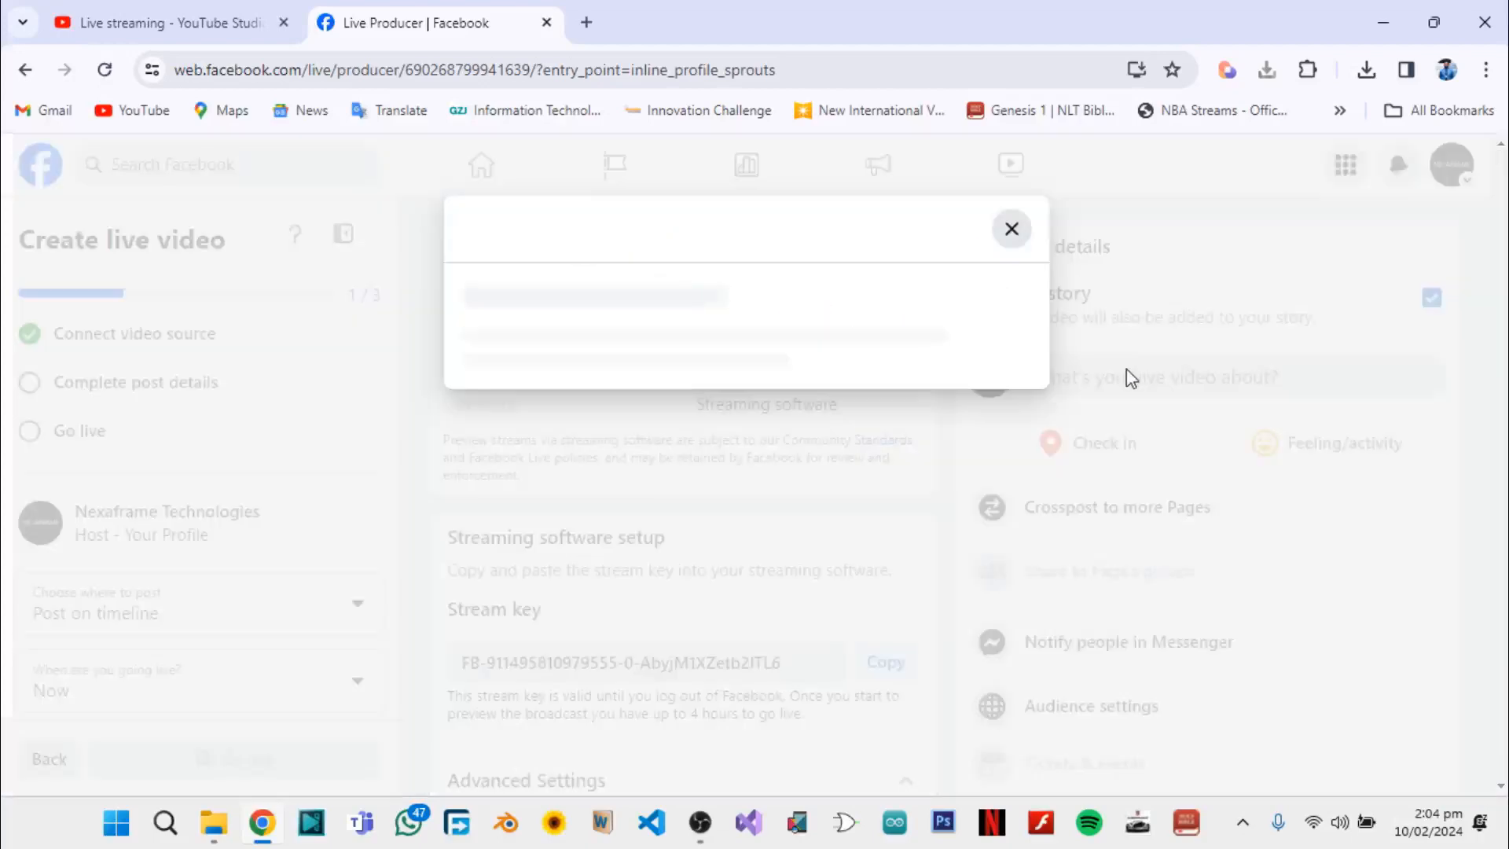
pyautogui.write('test')
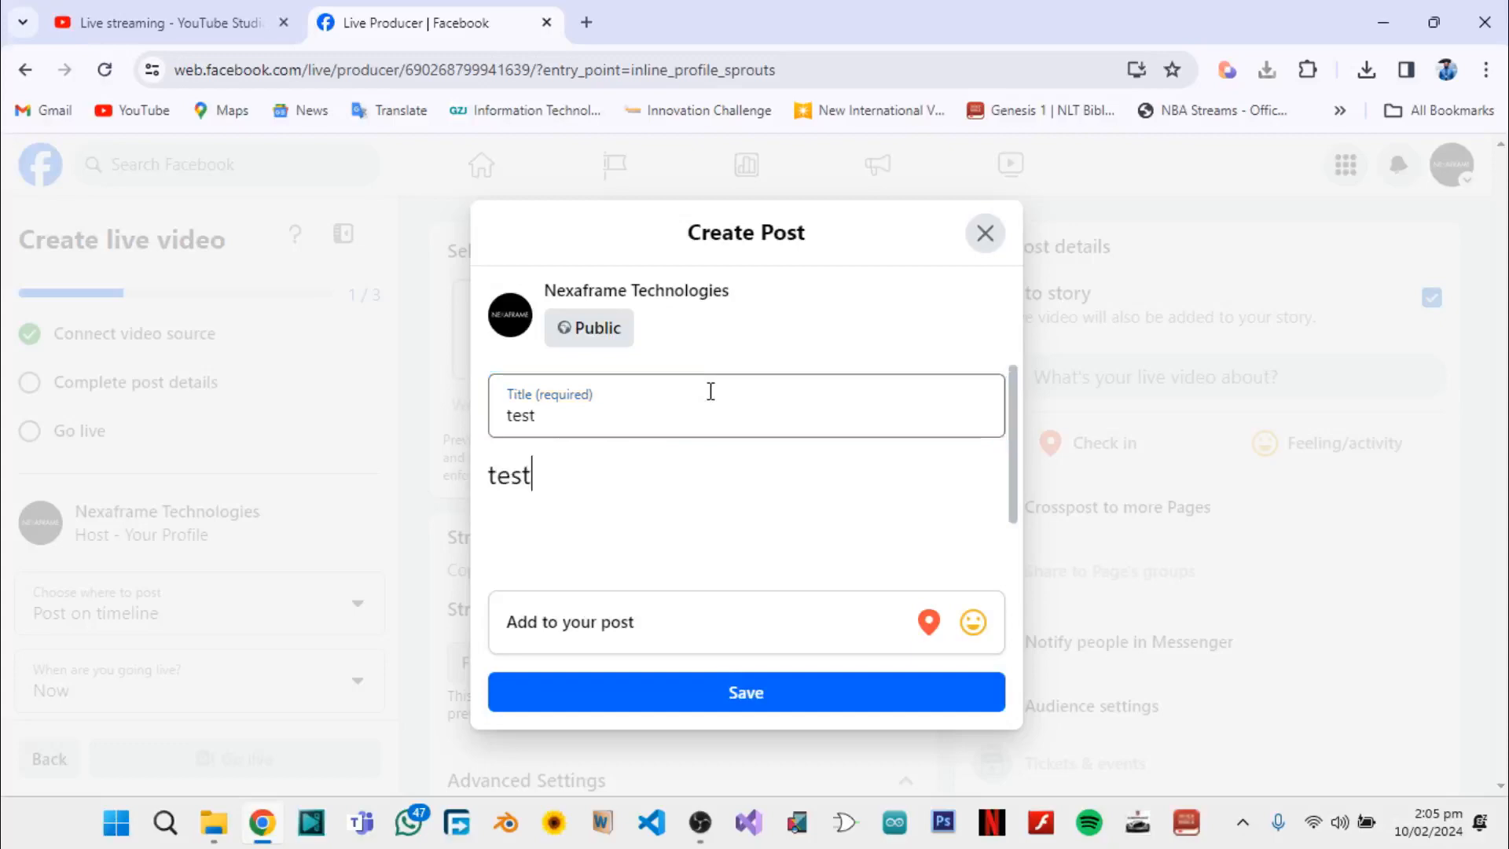
pyautogui.click(783, 707)
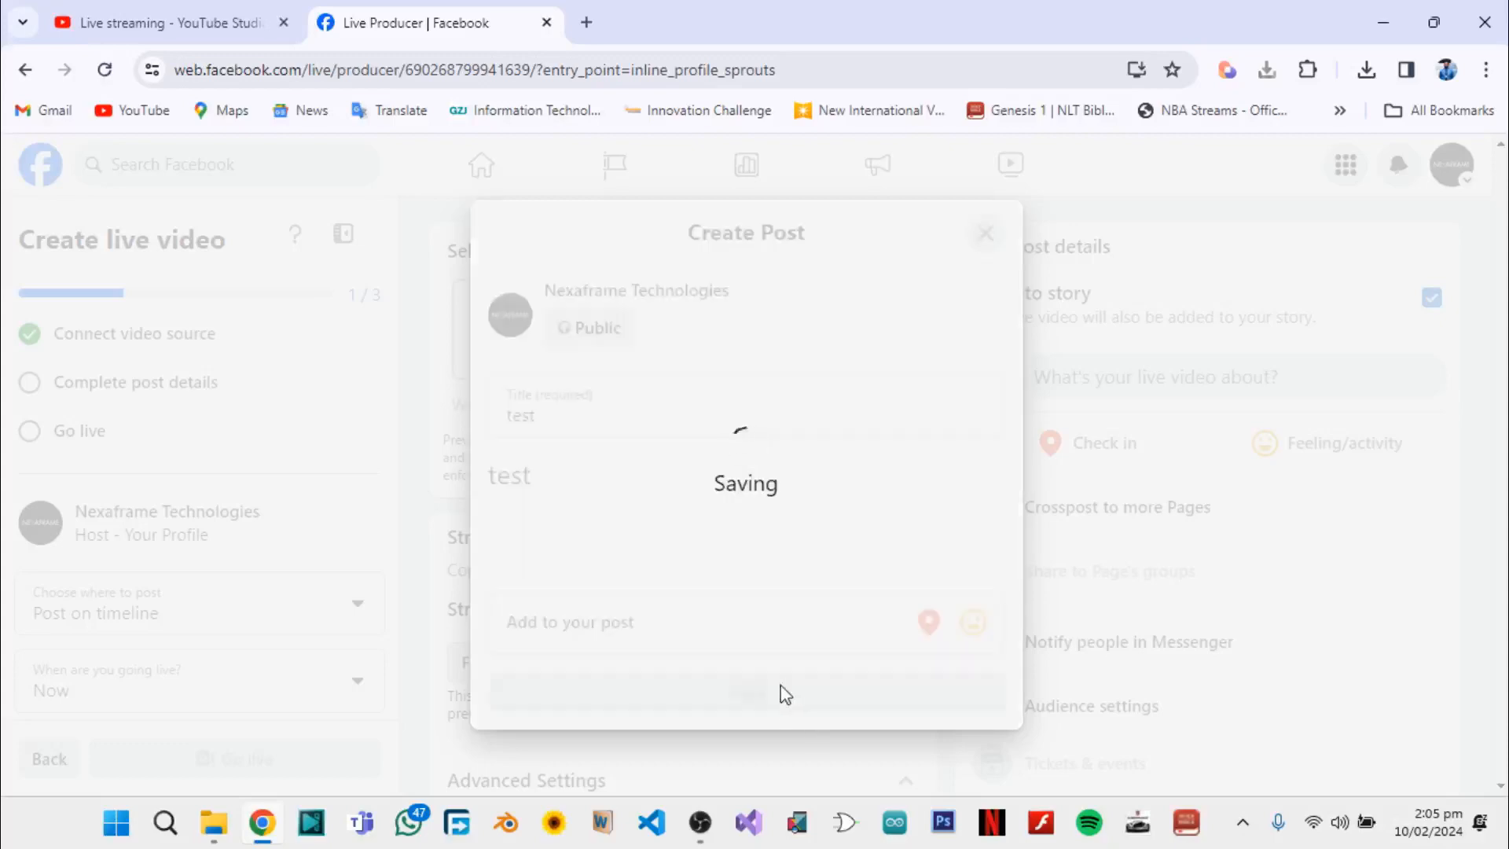
# Dismiss the key frame rate warning over the Facebook video preview and check the live stream page in YouTube Studio
pyautogui.scroll(-6, 840, 639)
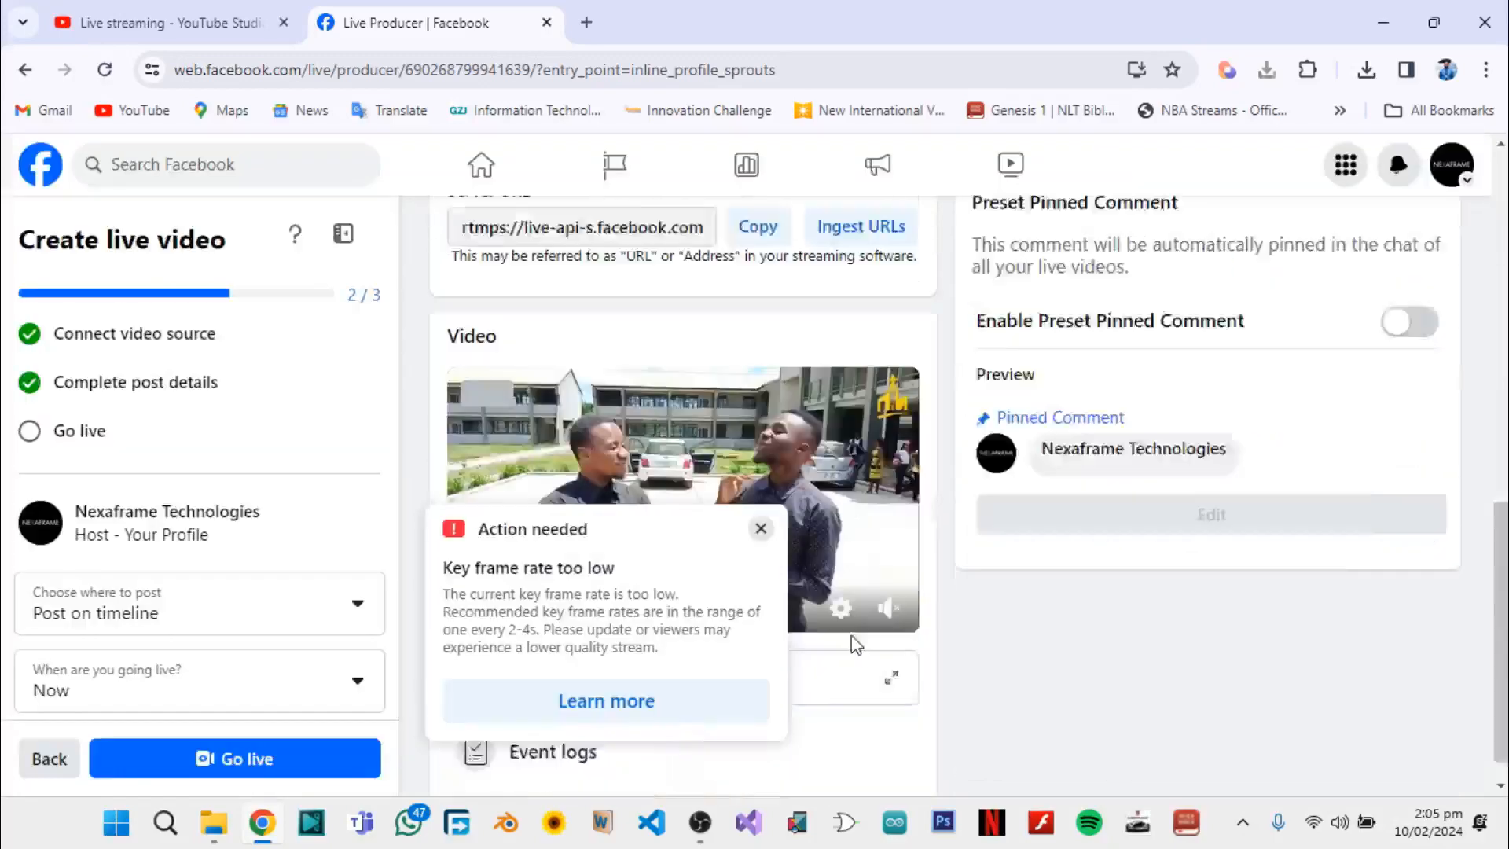
pyautogui.click(761, 531)
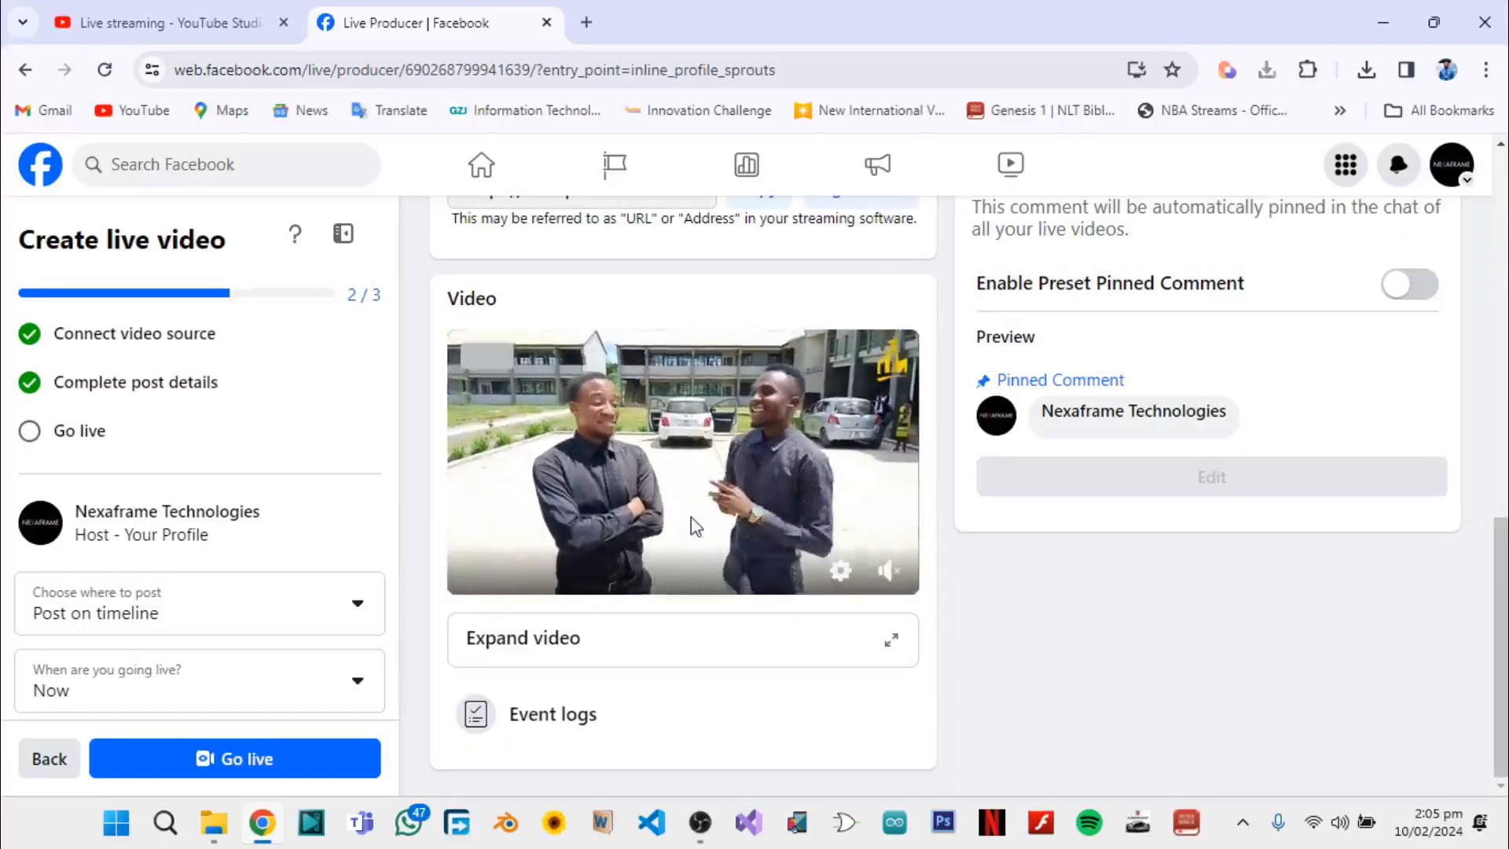
pyautogui.click(167, 11)
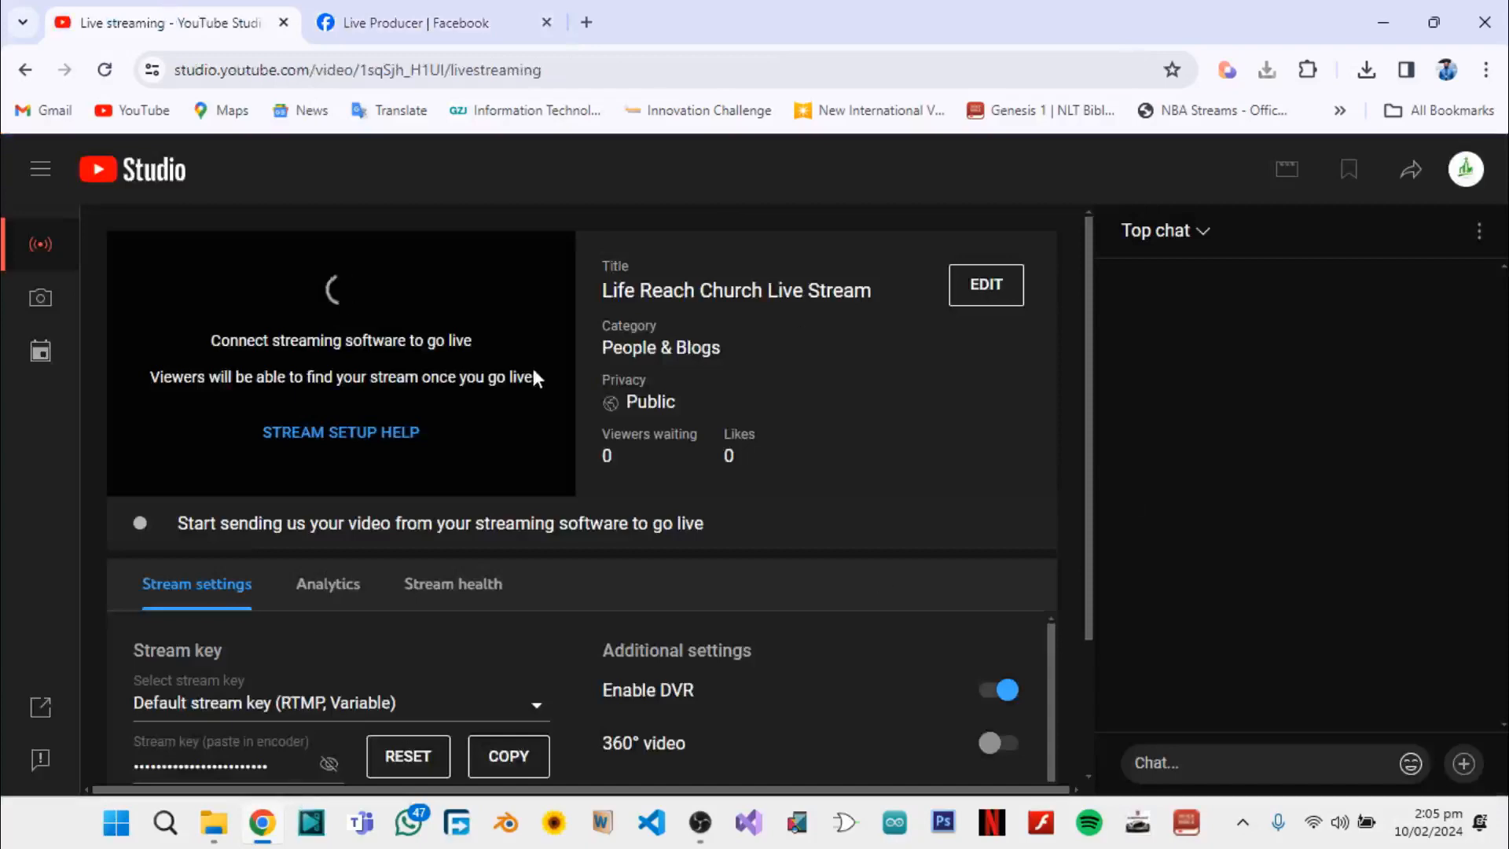
# Switch to OBS Studio and add a new multiple-output target named YouTube
pyautogui.moveTo(690, 840)
pyautogui.click(695, 684)
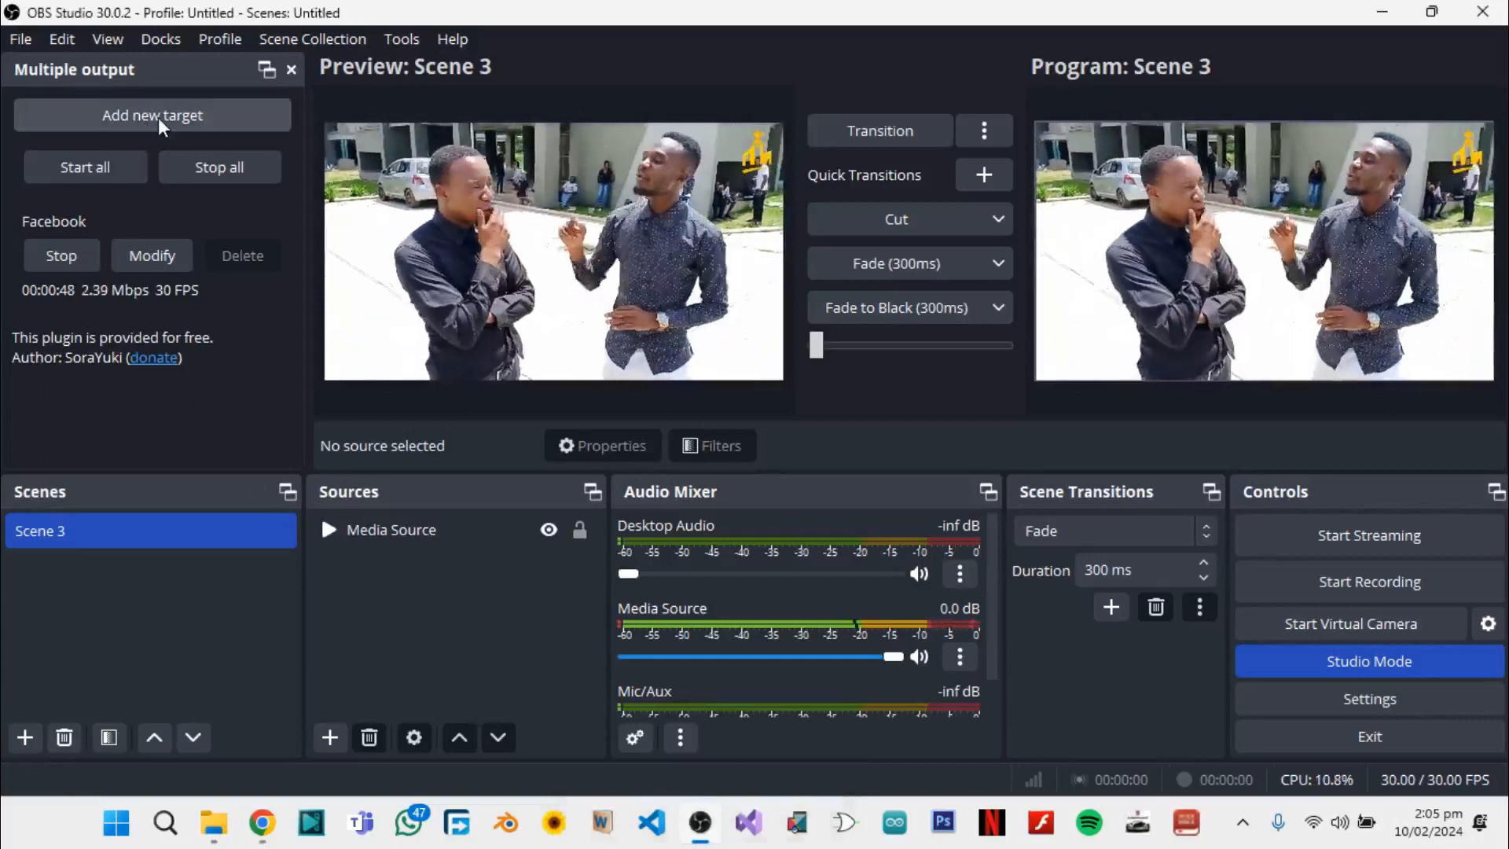
pyautogui.click(158, 116)
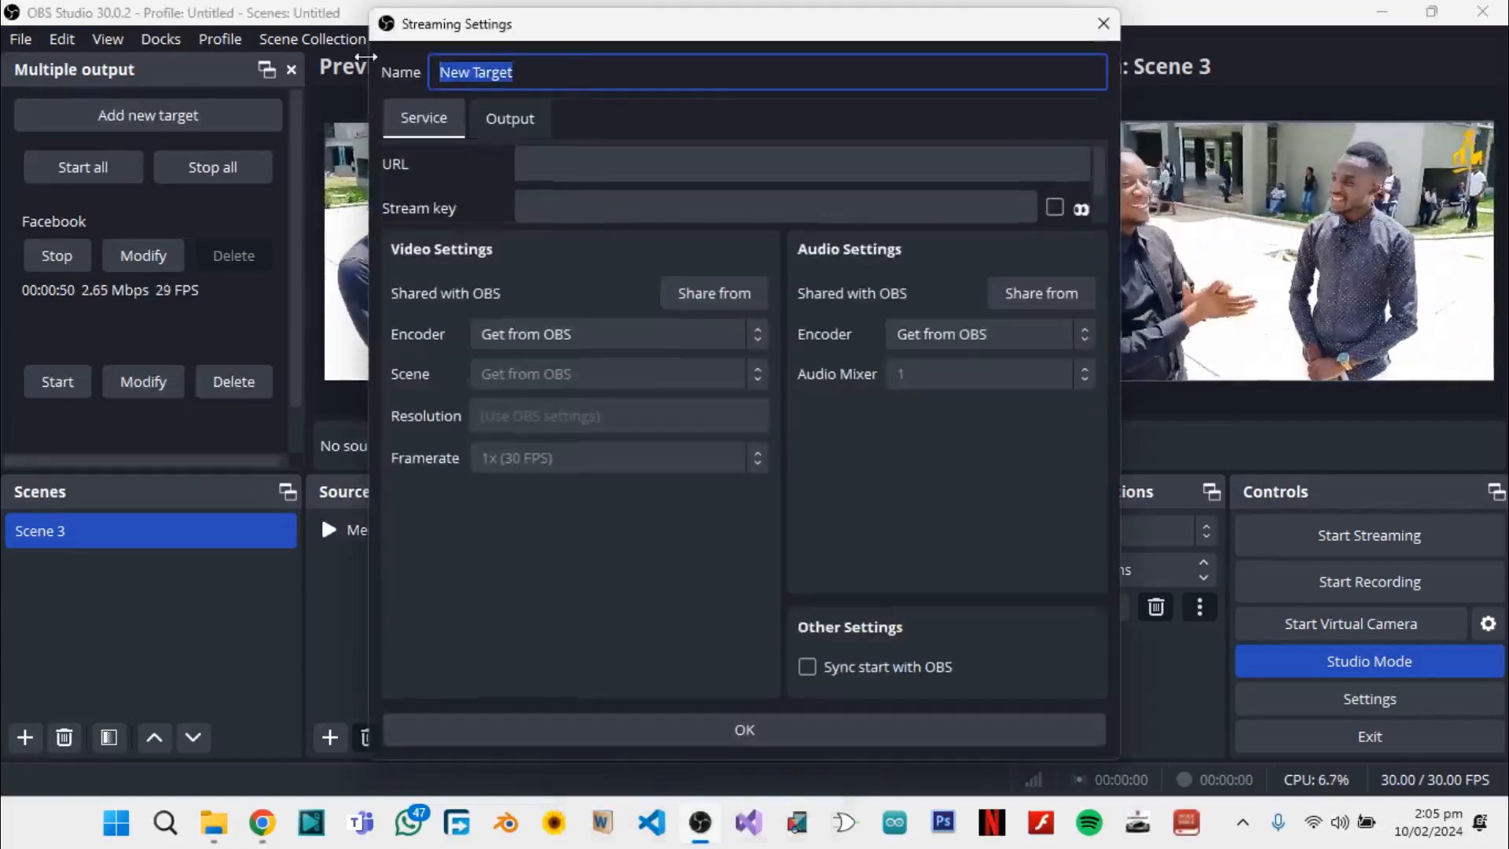
pyautogui.write('YouTube')
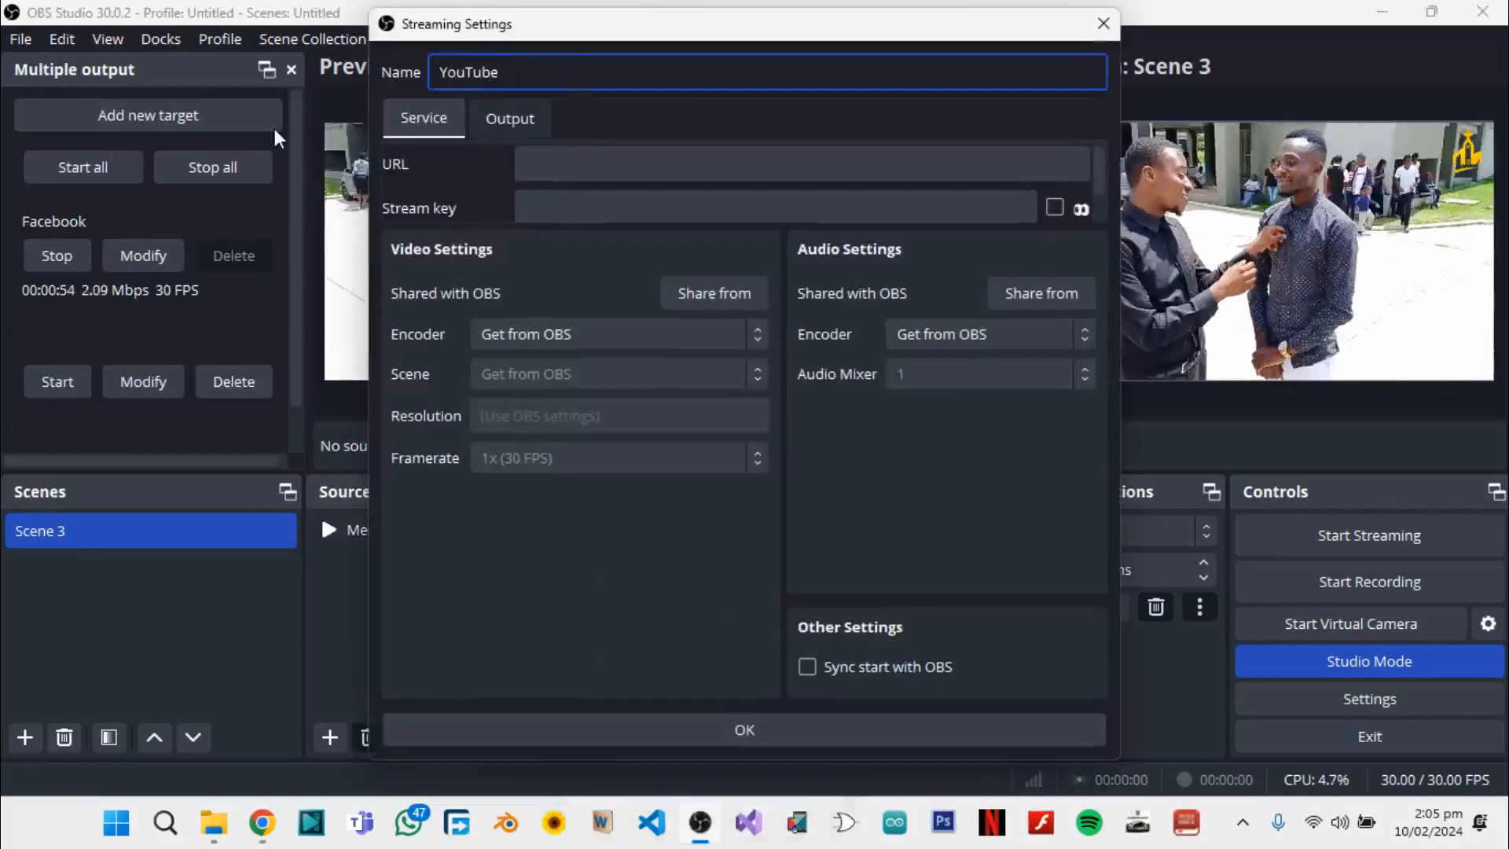
# Copy the stream URL rtmp://a.rtmp.youtube.com/live2 from YouTube Studio in Chrome and paste it into the YouTube target's URL in OBS Studio
pyautogui.click(569, 154)
pyautogui.click(580, 210)
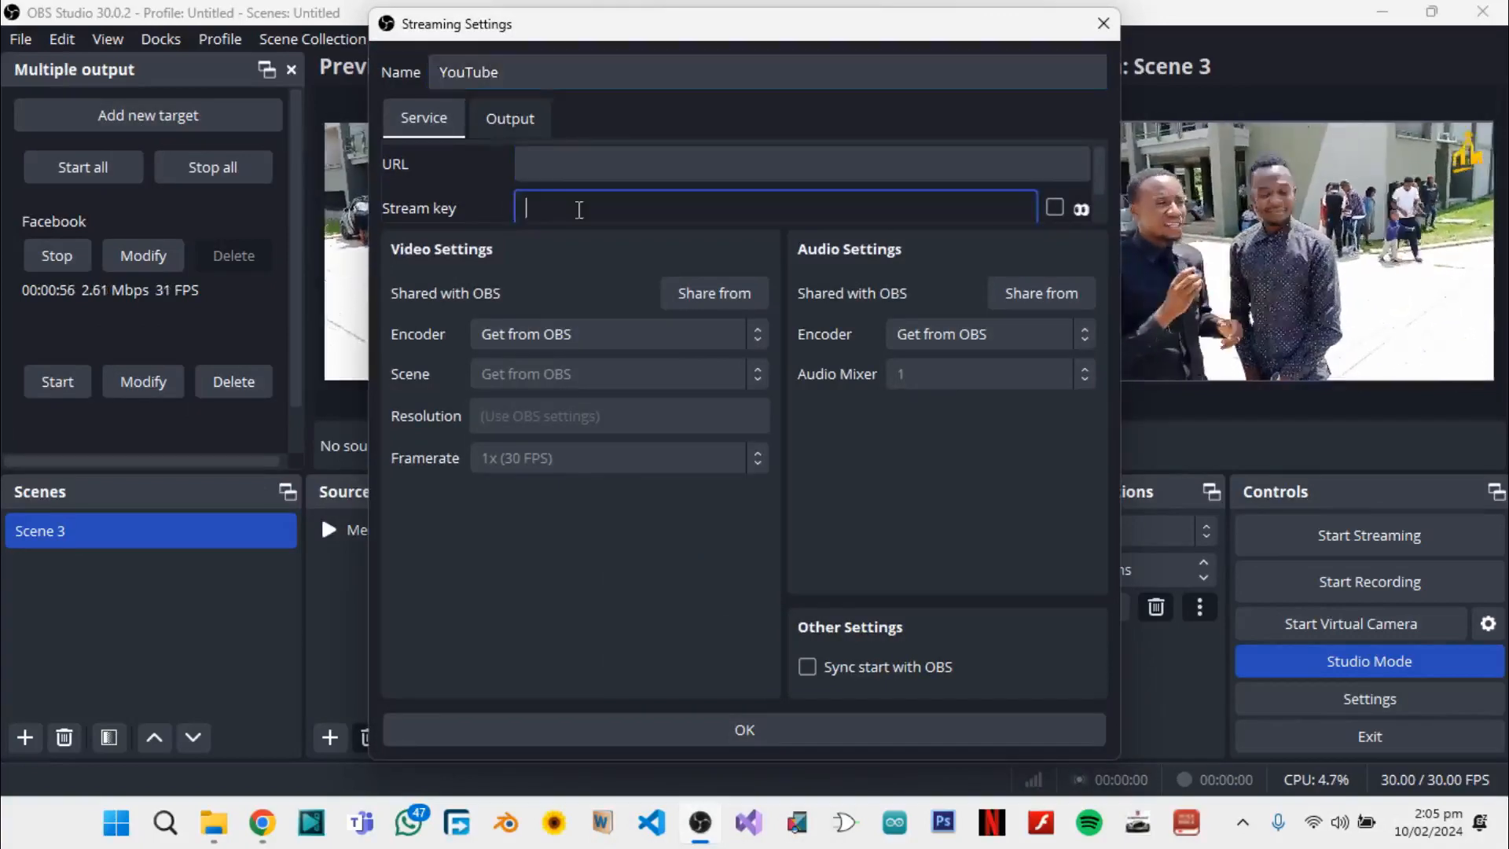
pyautogui.click(592, 154)
pyautogui.moveTo(262, 838)
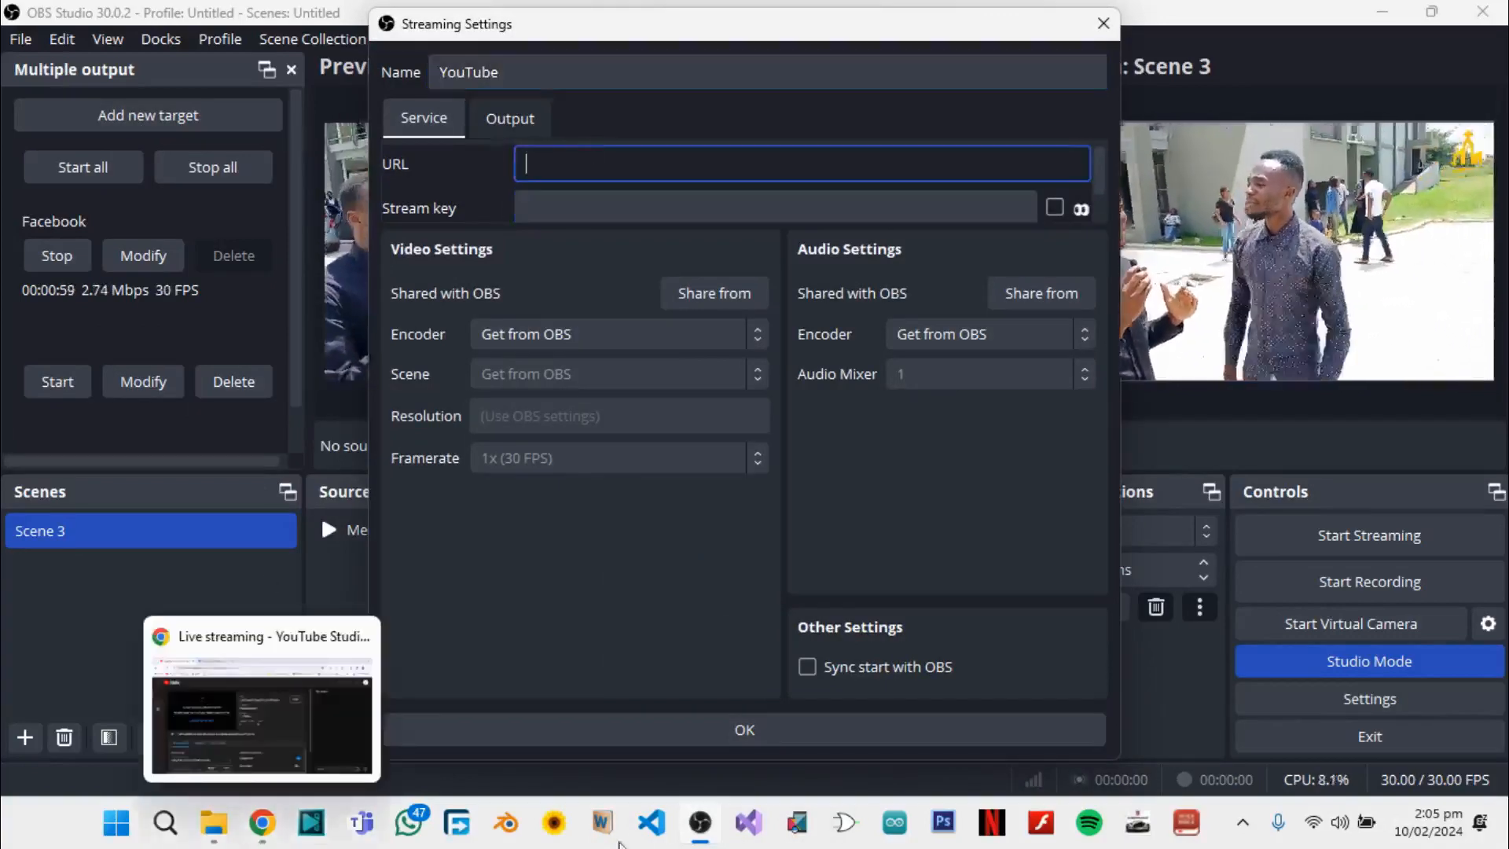
pyautogui.click(270, 751)
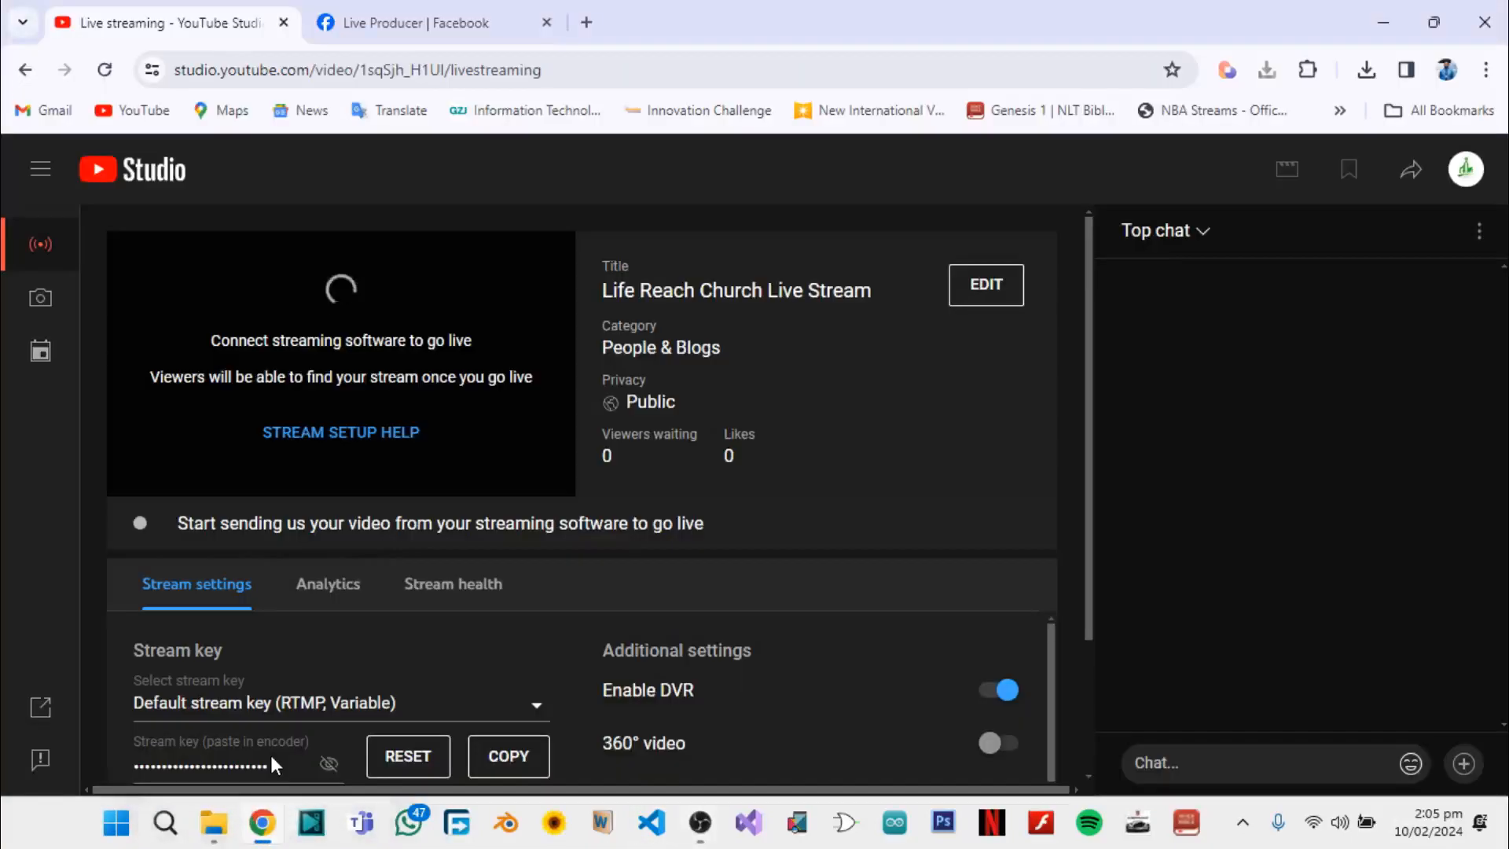
pyautogui.scroll(-3, 310, 725)
pyautogui.scroll(3, 313, 724)
pyautogui.scroll(-1, 314, 746)
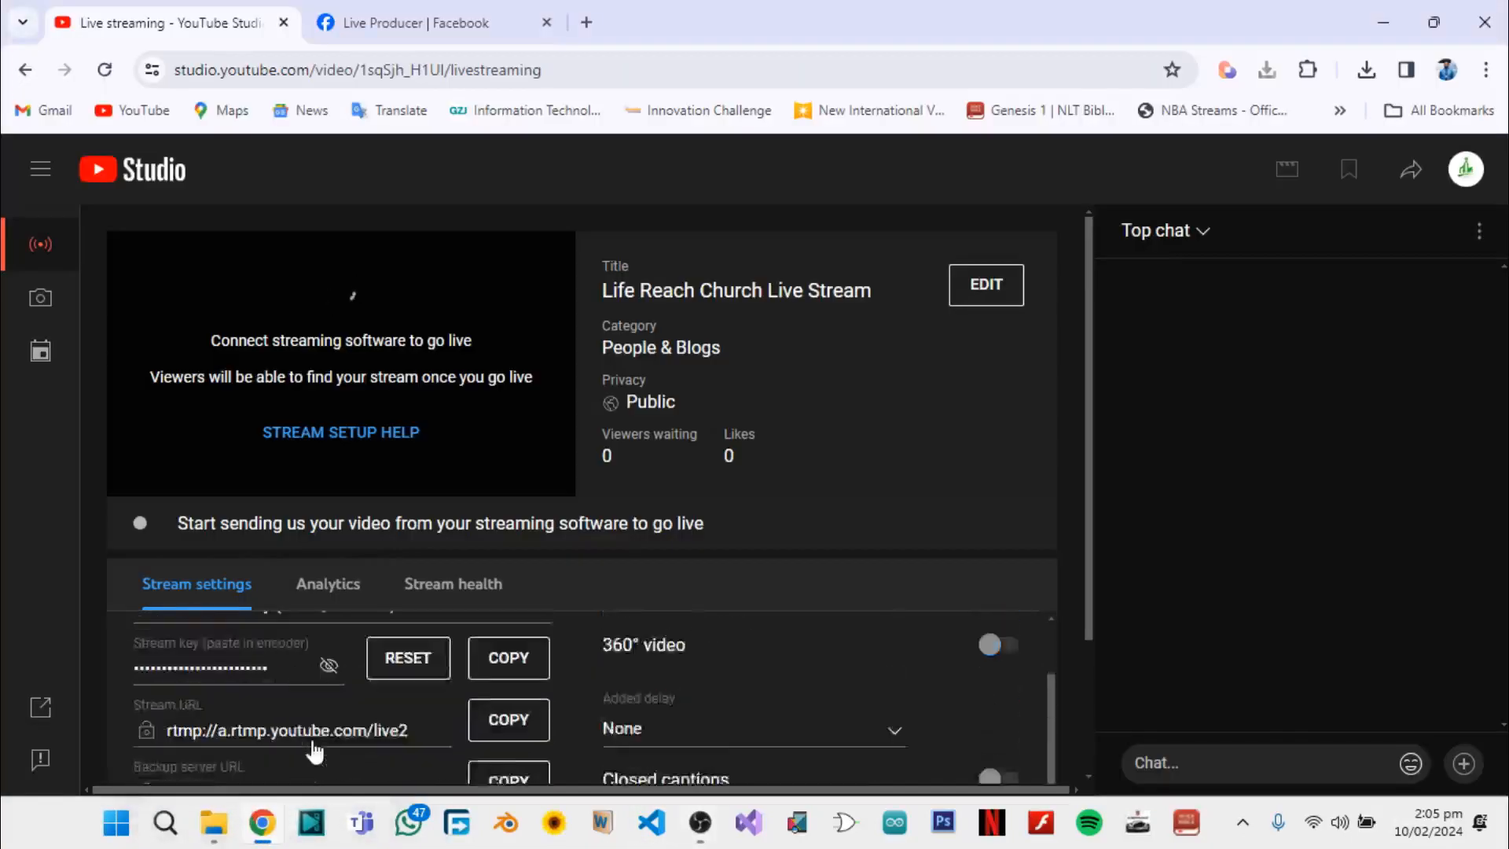
pyautogui.scroll(-1, 314, 751)
pyautogui.scroll(1, 303, 730)
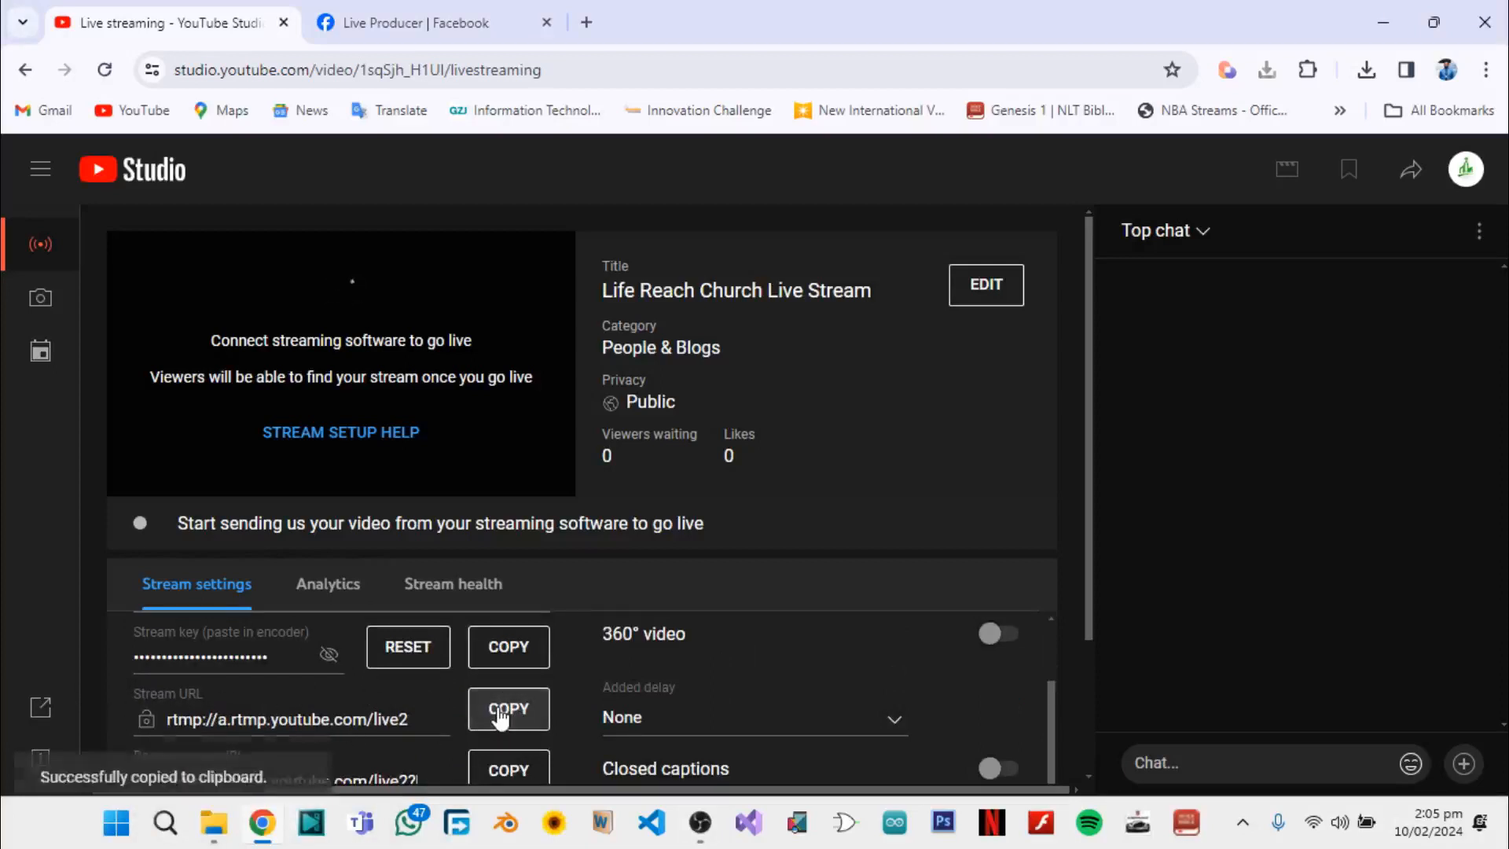
pyautogui.click(696, 832)
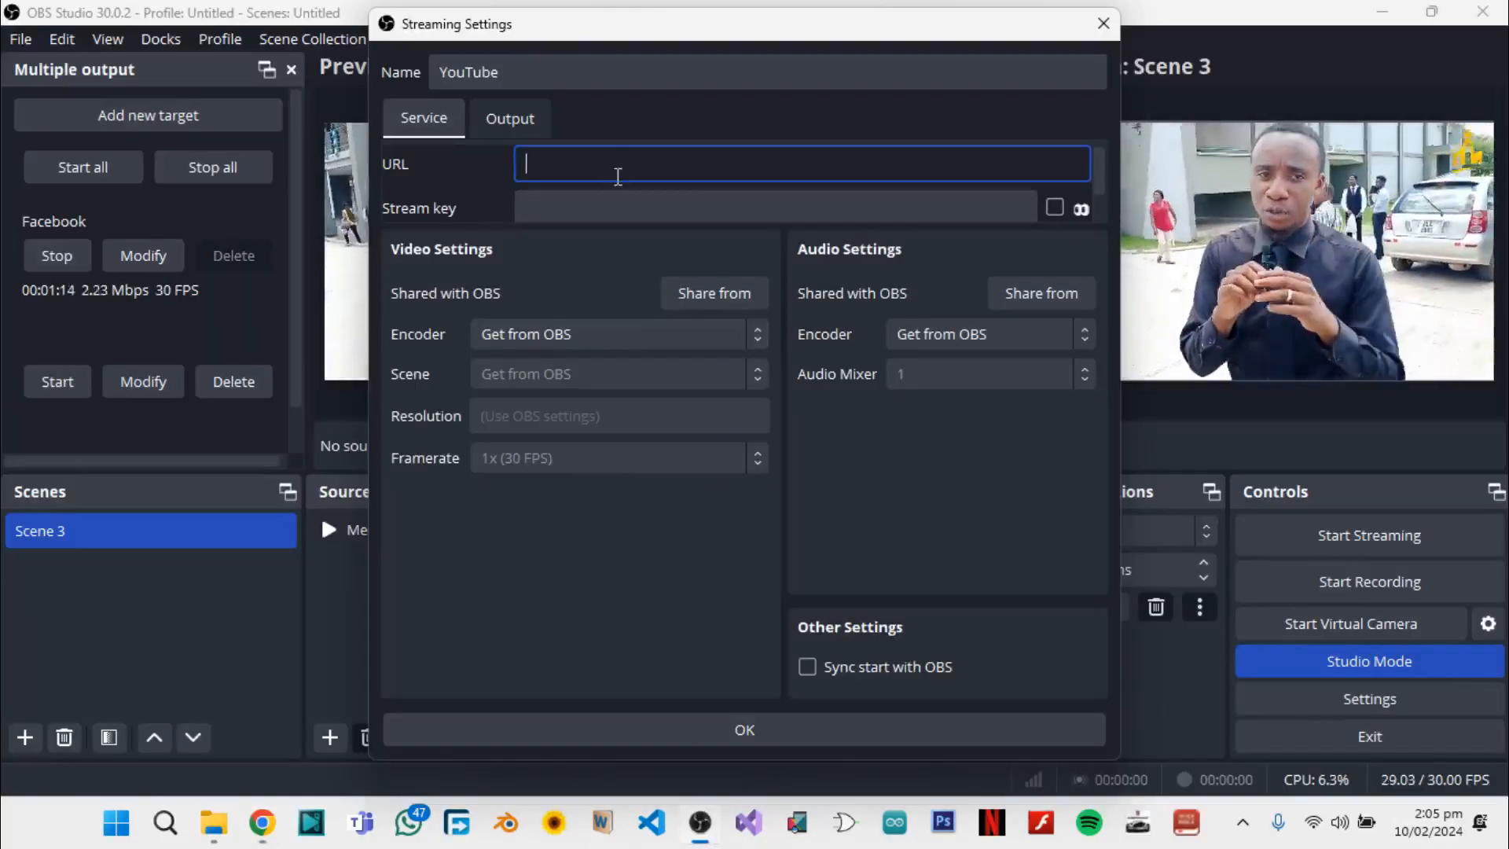
# Copy the stream key from YouTube Studio in Chrome and paste it into the YouTube target's stream key field in OBS Studio
pyautogui.click(631, 208)
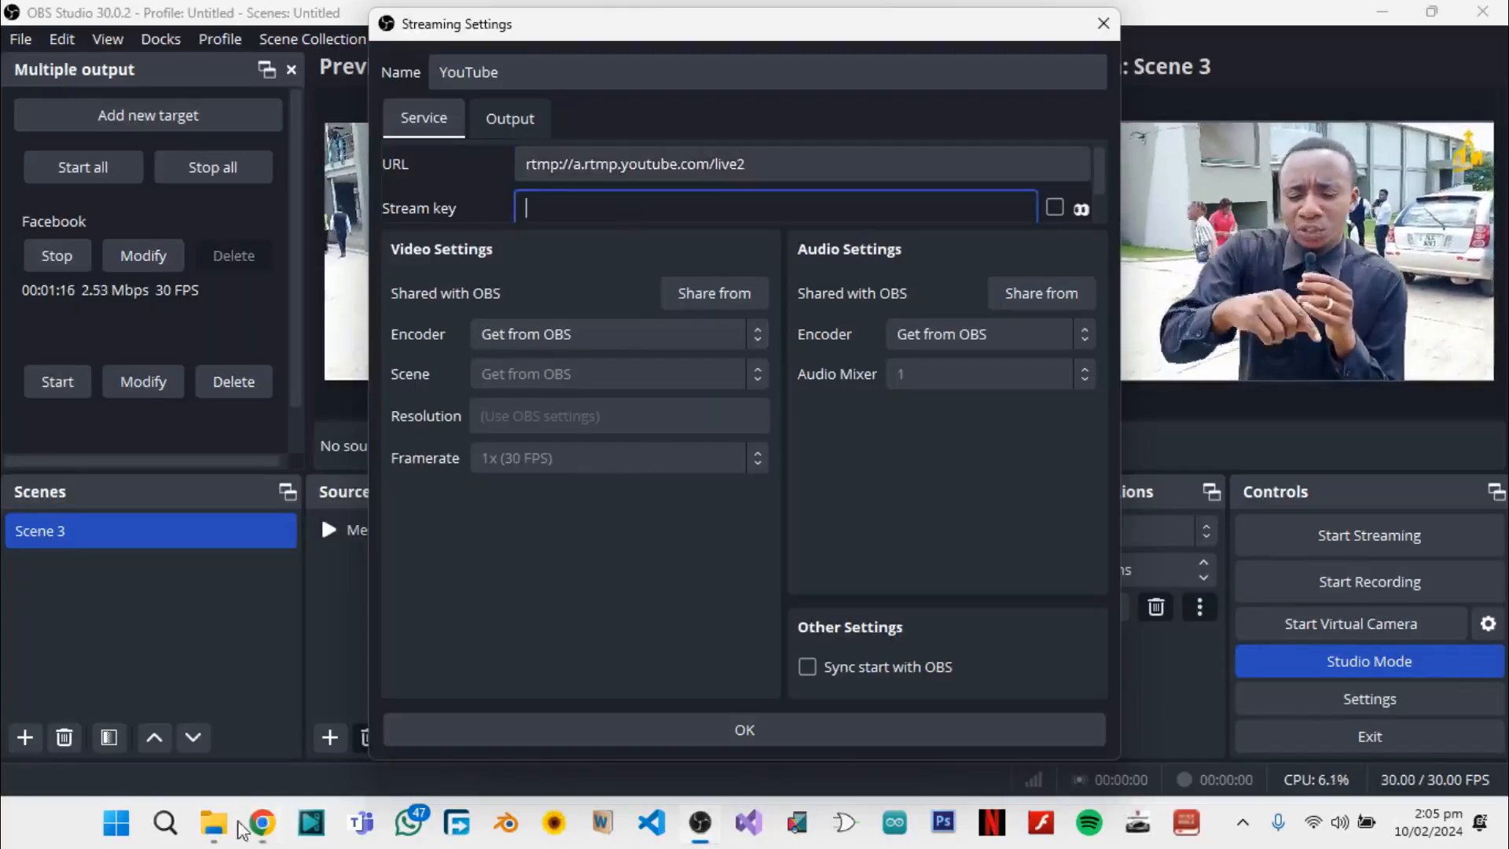
pyautogui.moveTo(266, 837)
pyautogui.click(293, 753)
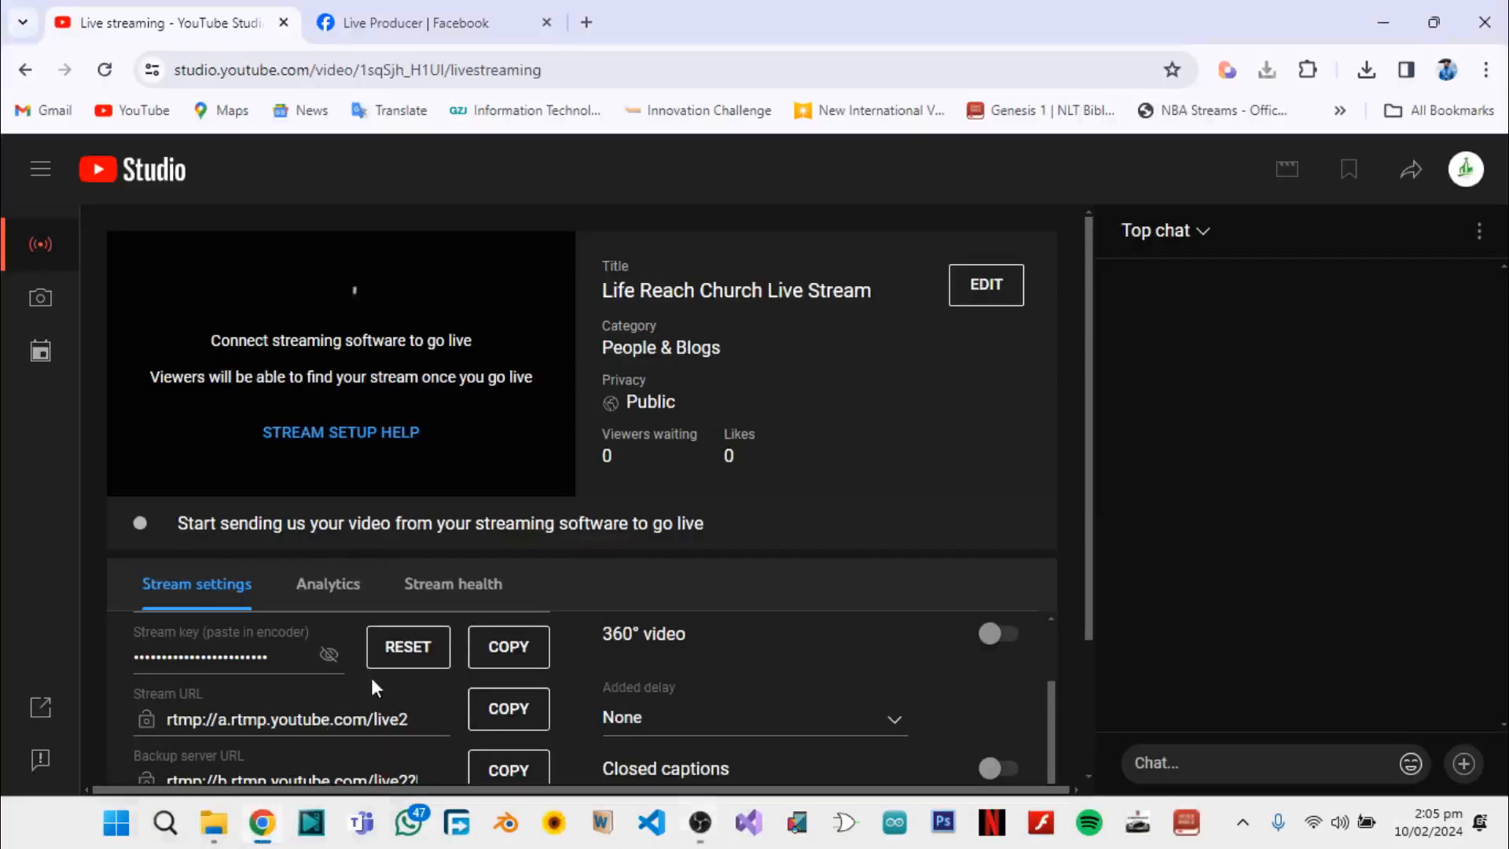
pyautogui.scroll(2, 346, 676)
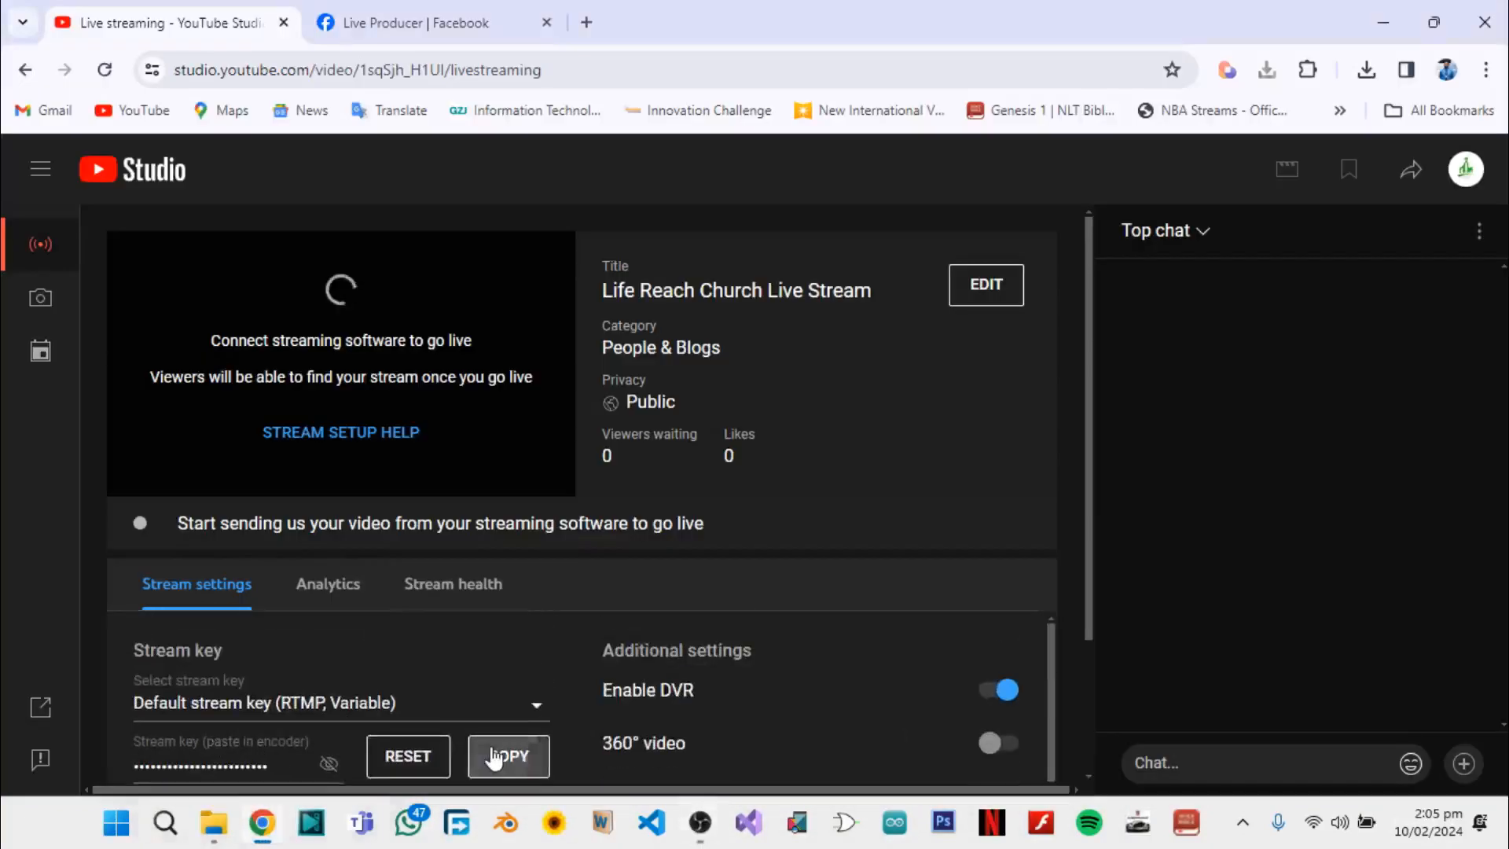
pyautogui.click(700, 833)
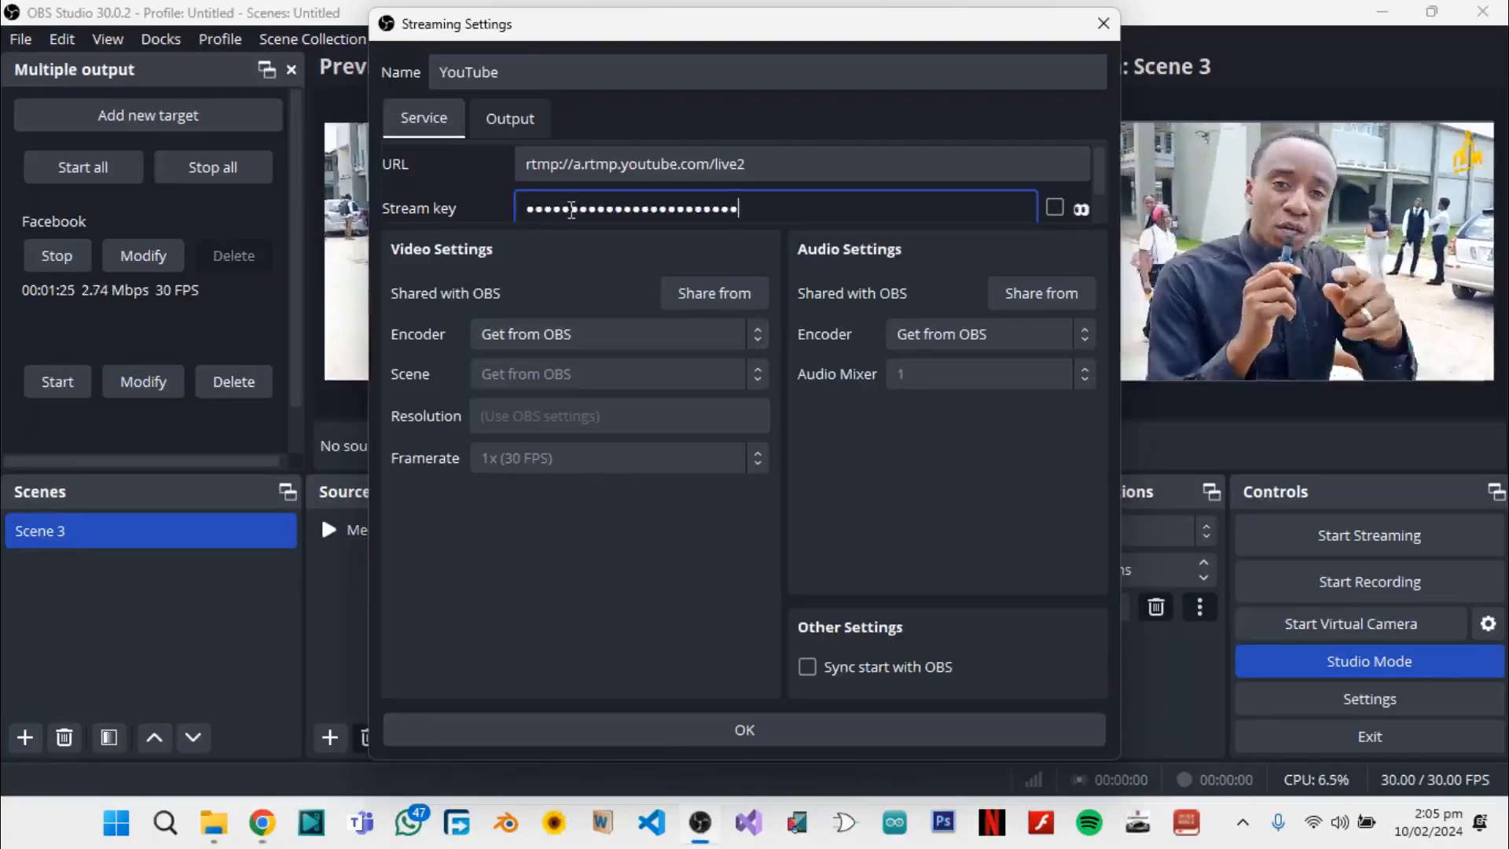
# Enable Sync start with OBS for the YouTube target, save it and start streaming to YouTube
pyautogui.click(819, 665)
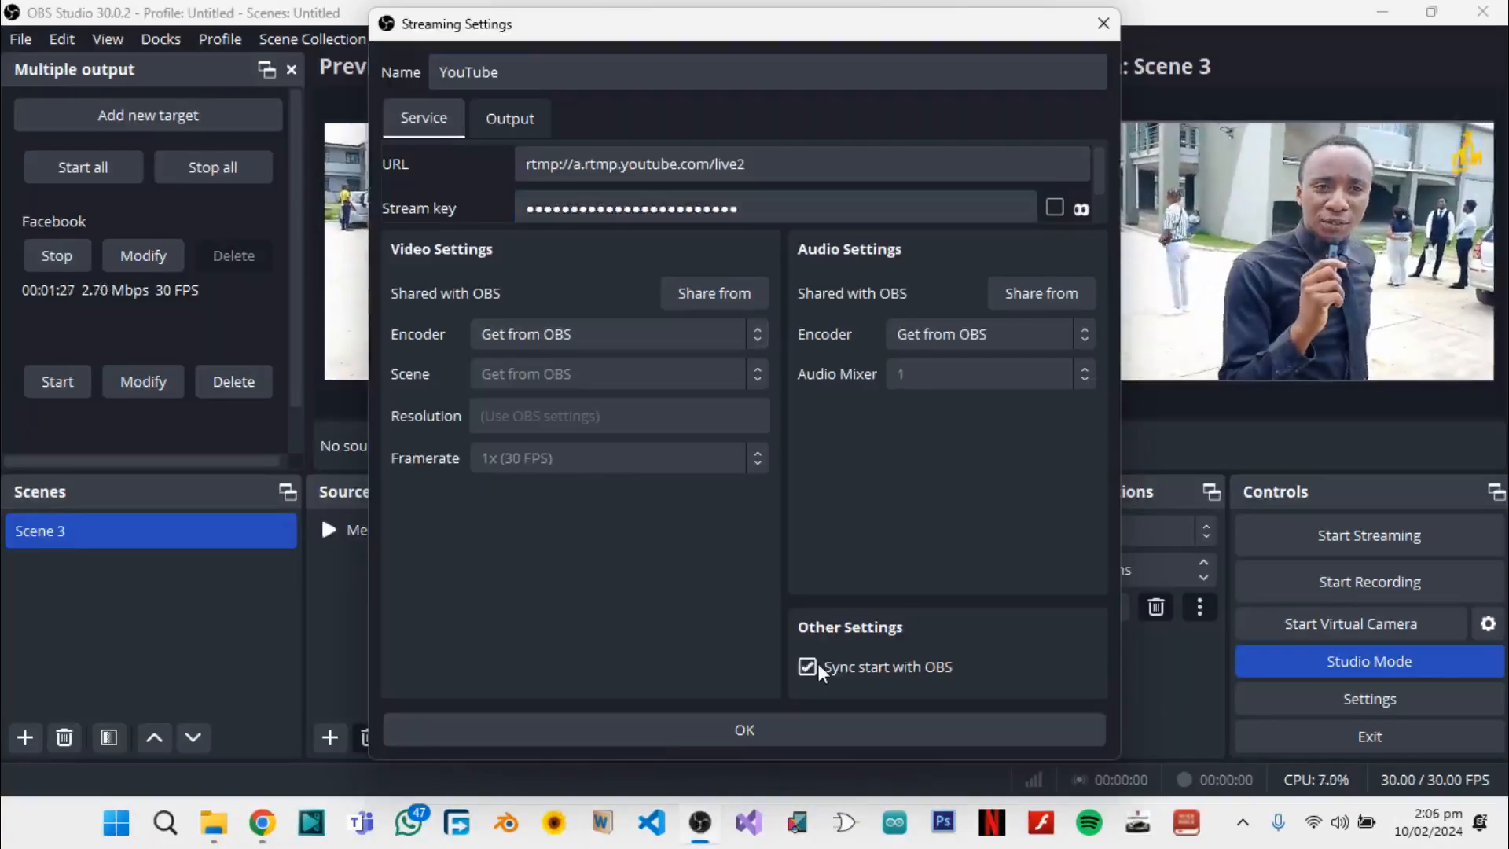
pyautogui.click(778, 726)
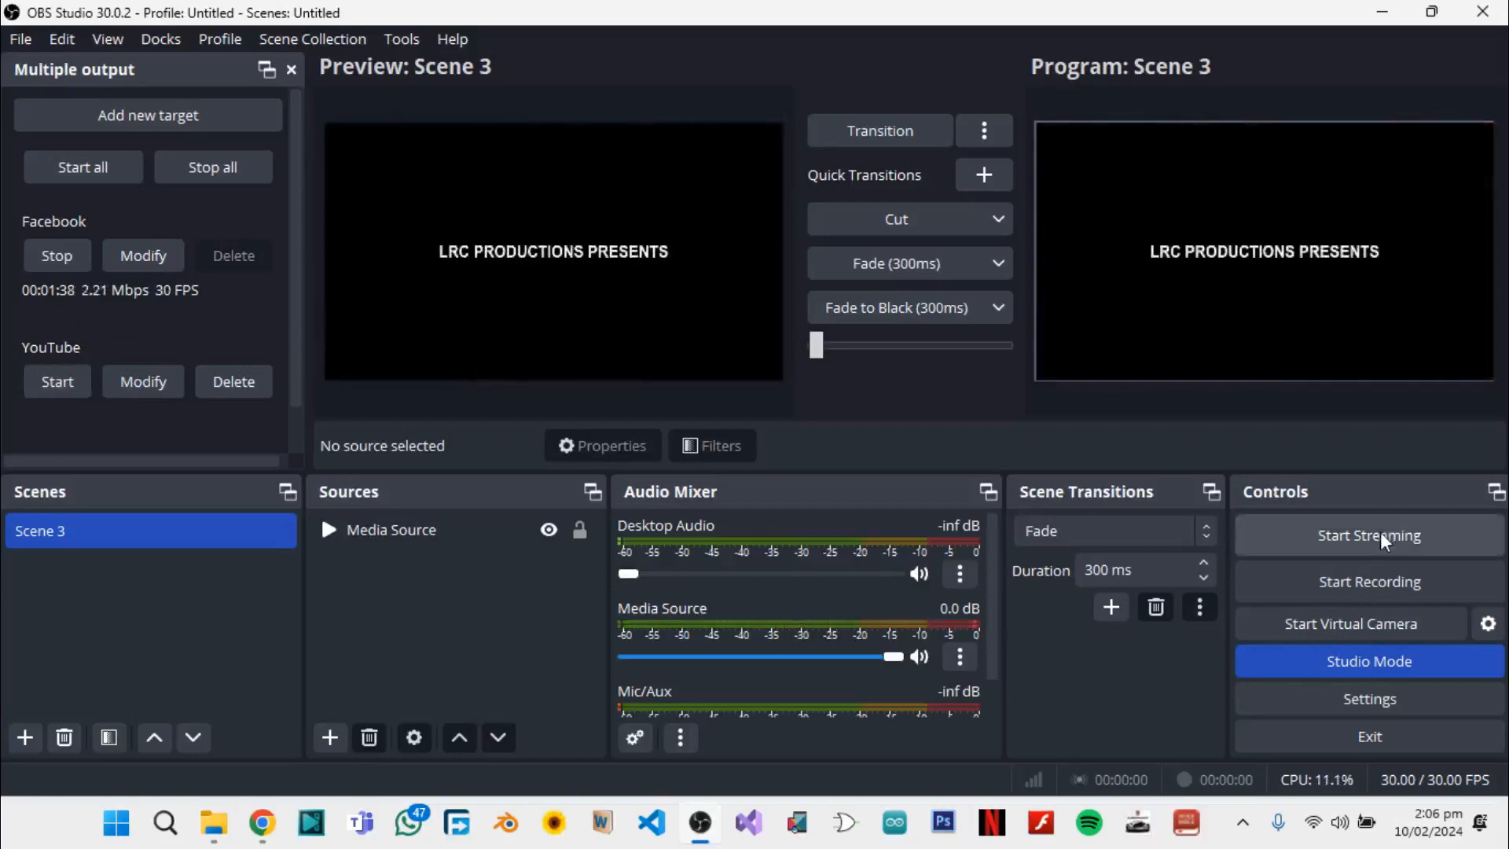
pyautogui.click(91, 383)
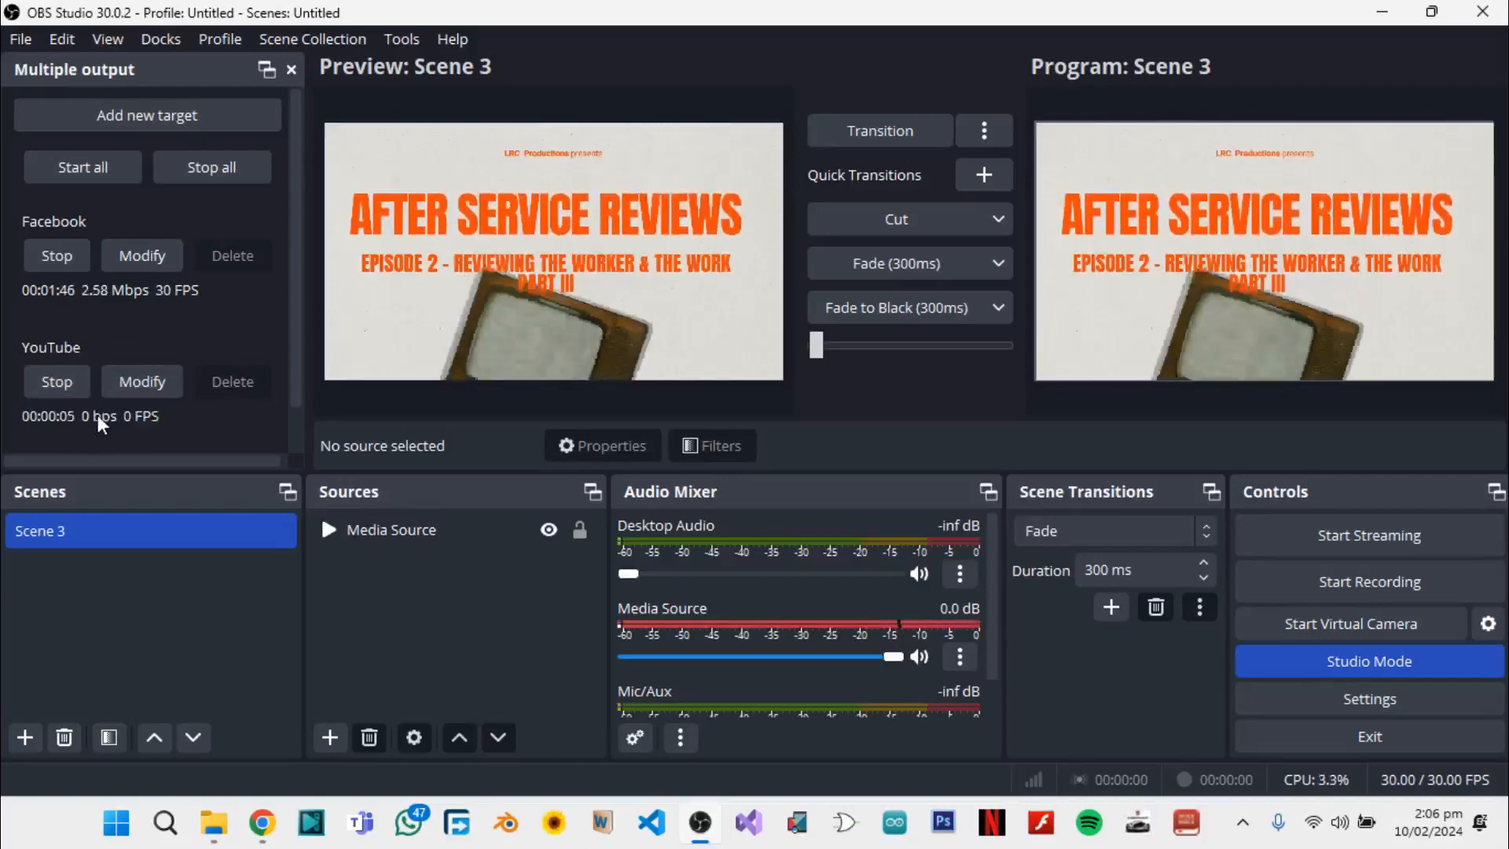
# Switch to Chrome and compare the live video in YouTube Studio with the Facebook Live Producer preview
pyautogui.moveTo(261, 831)
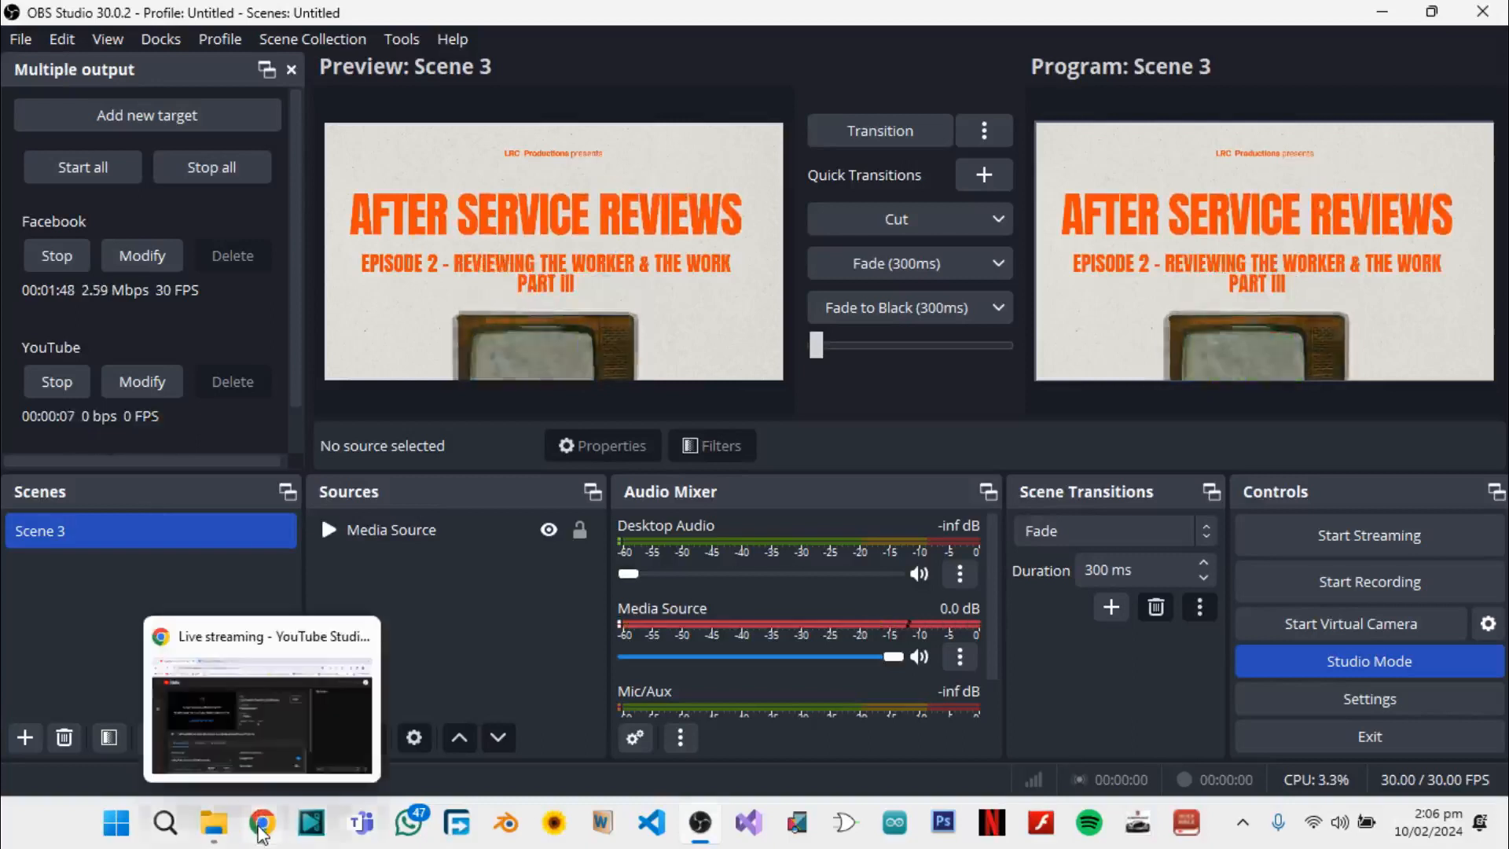
pyautogui.click(267, 759)
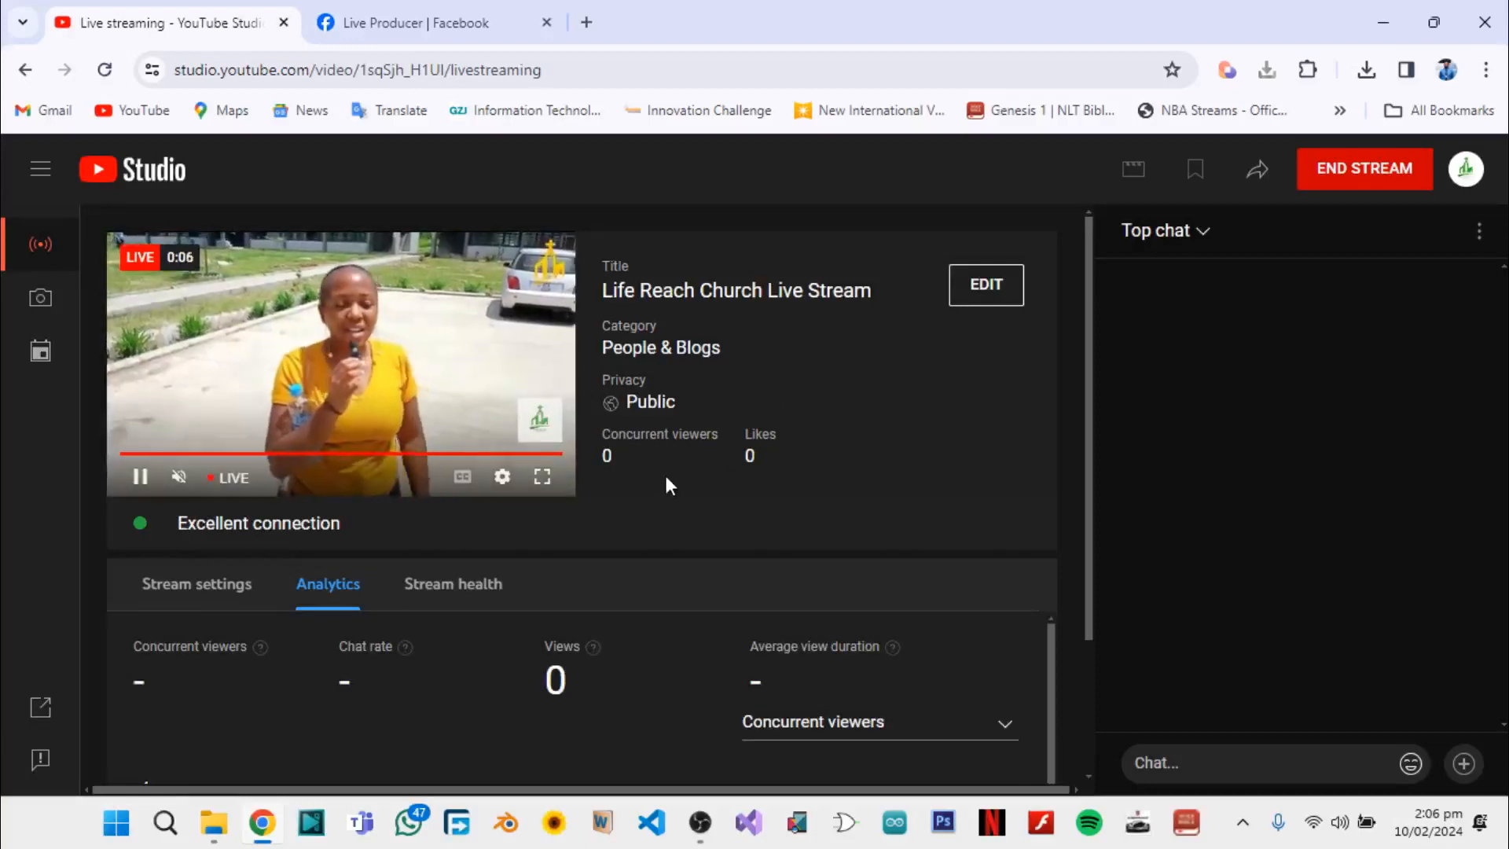
pyautogui.click(435, 27)
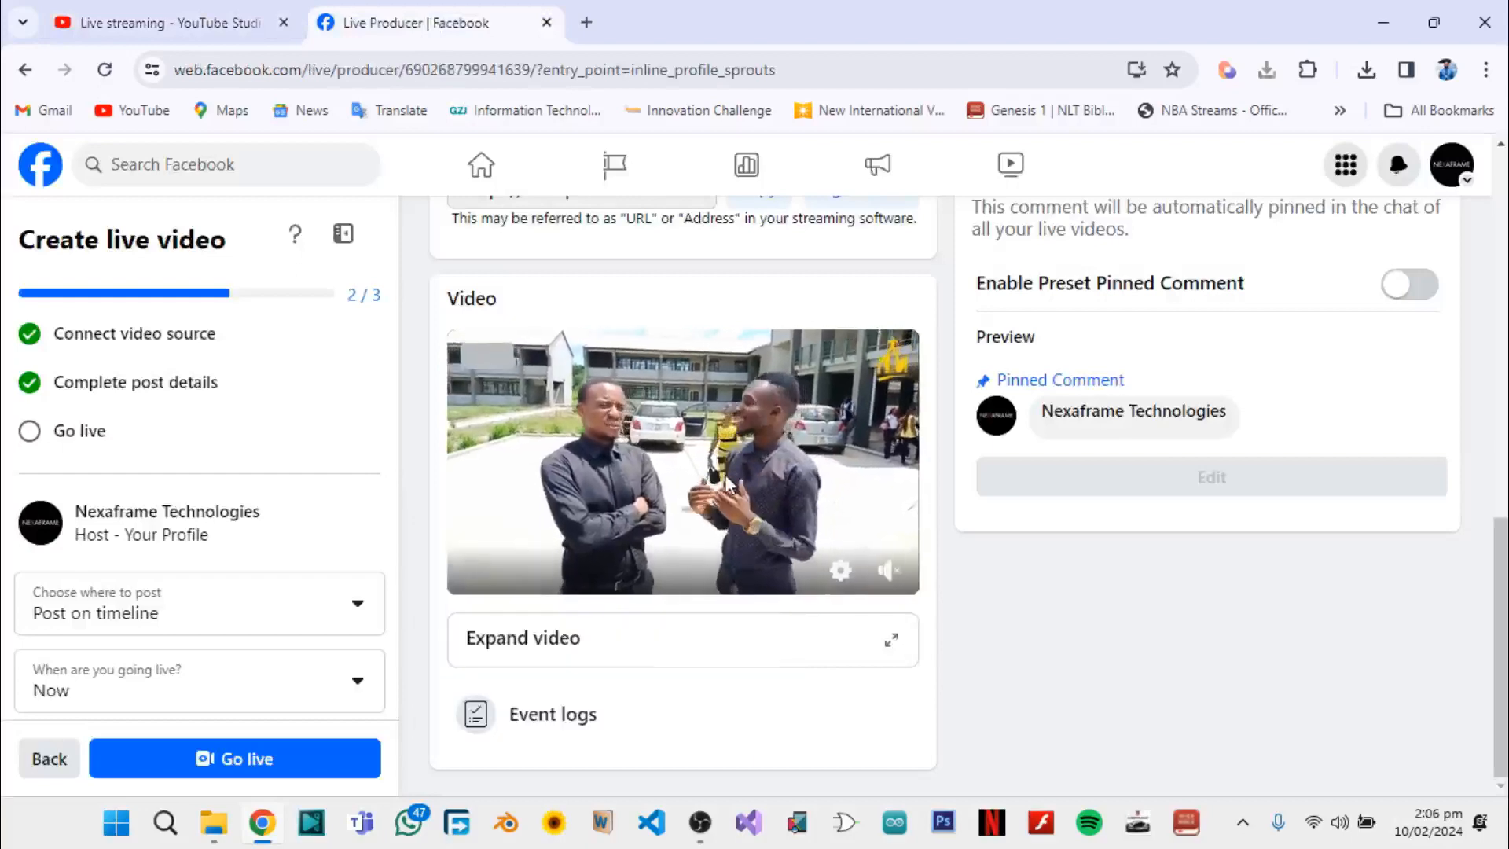
pyautogui.scroll(3, 588, 558)
pyautogui.scroll(-3, 588, 558)
pyautogui.click(188, 18)
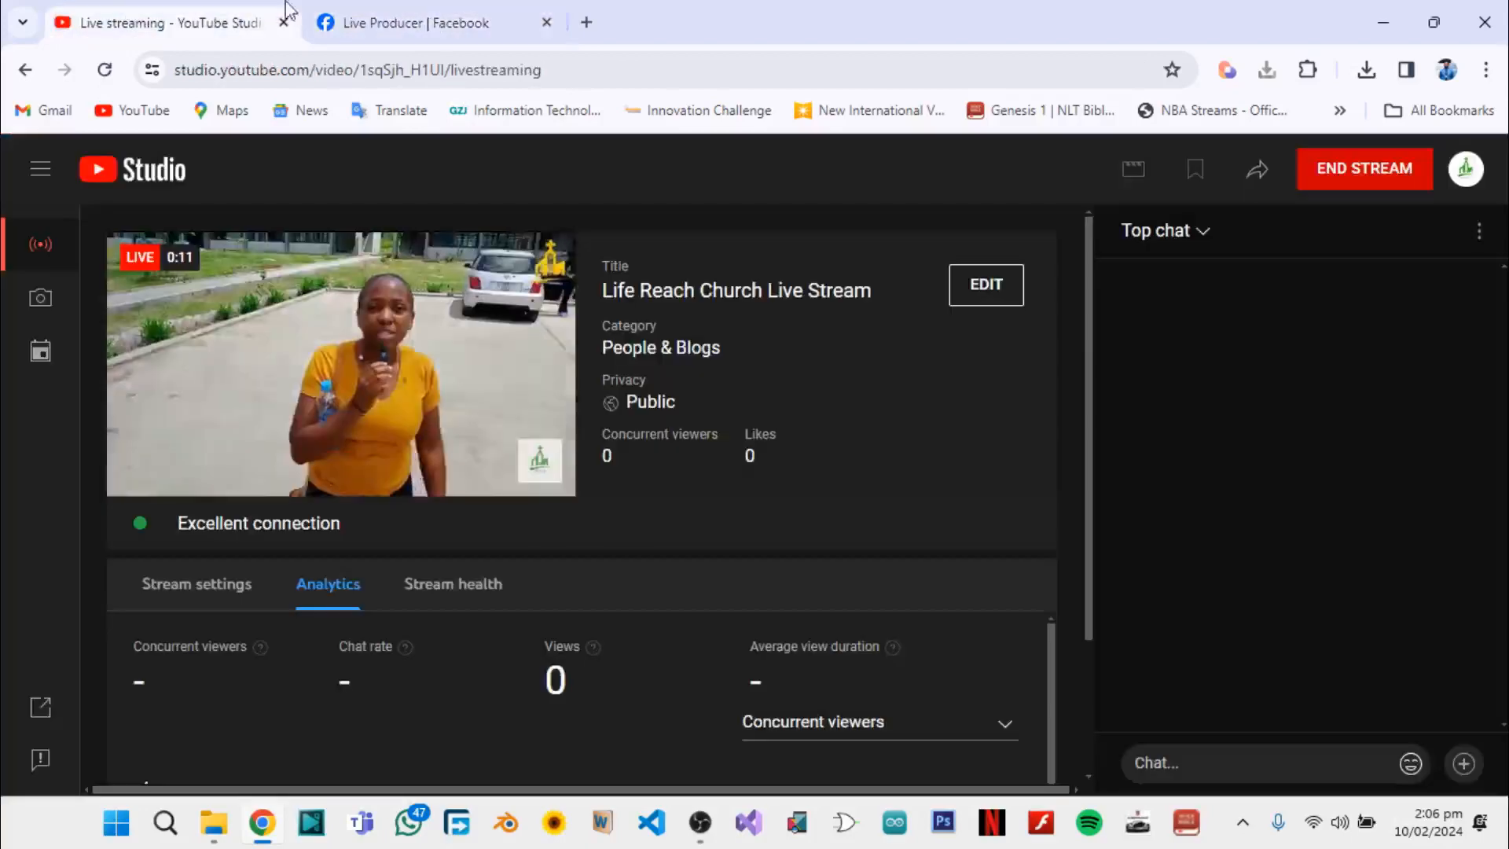
pyautogui.click(378, 13)
pyautogui.click(203, 11)
pyautogui.click(413, 13)
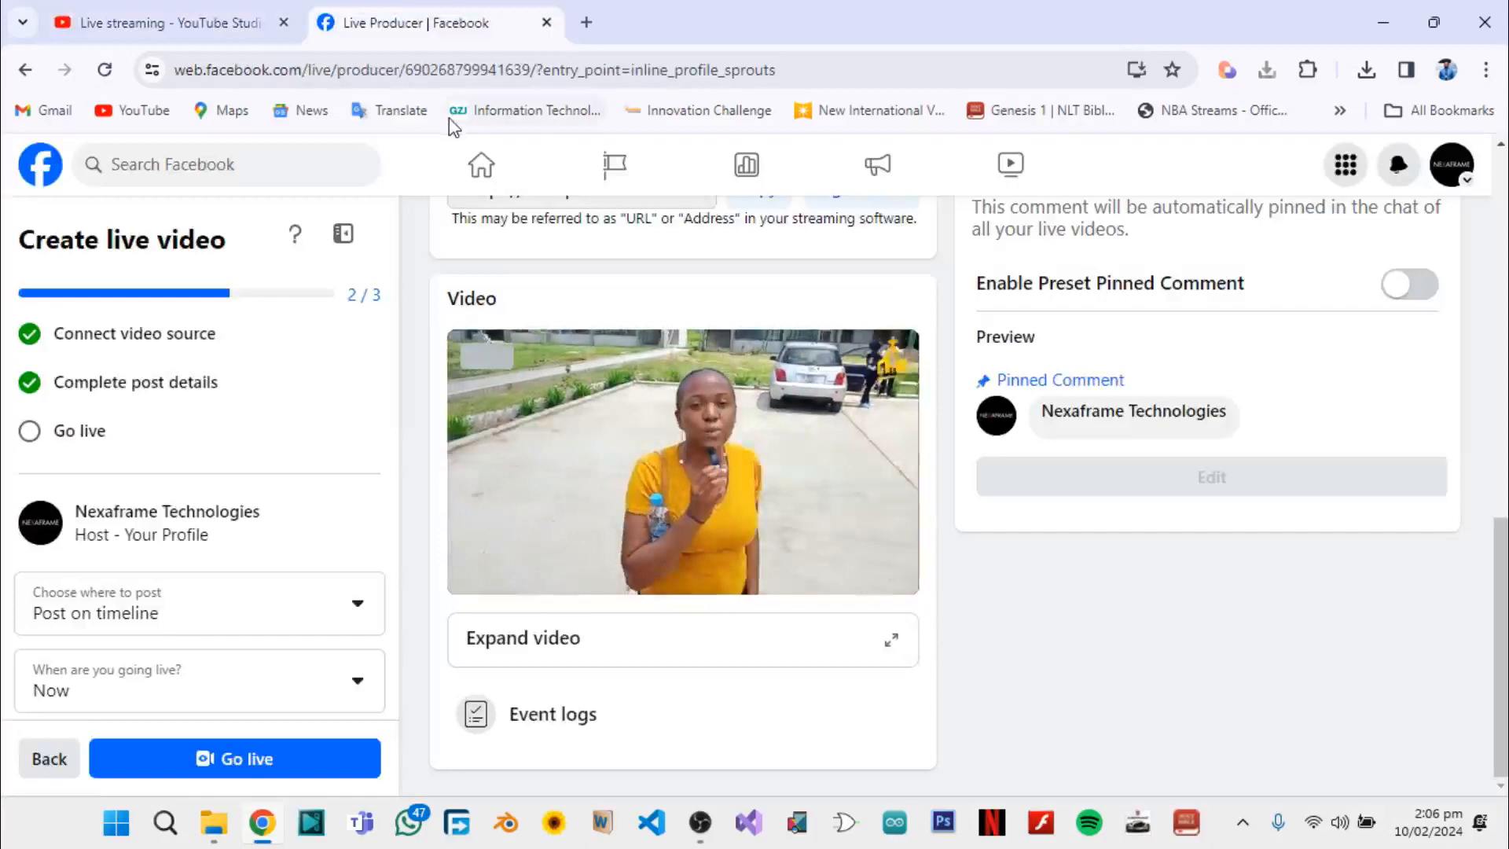
pyautogui.click(182, 13)
pyautogui.click(404, 22)
pyautogui.click(234, 11)
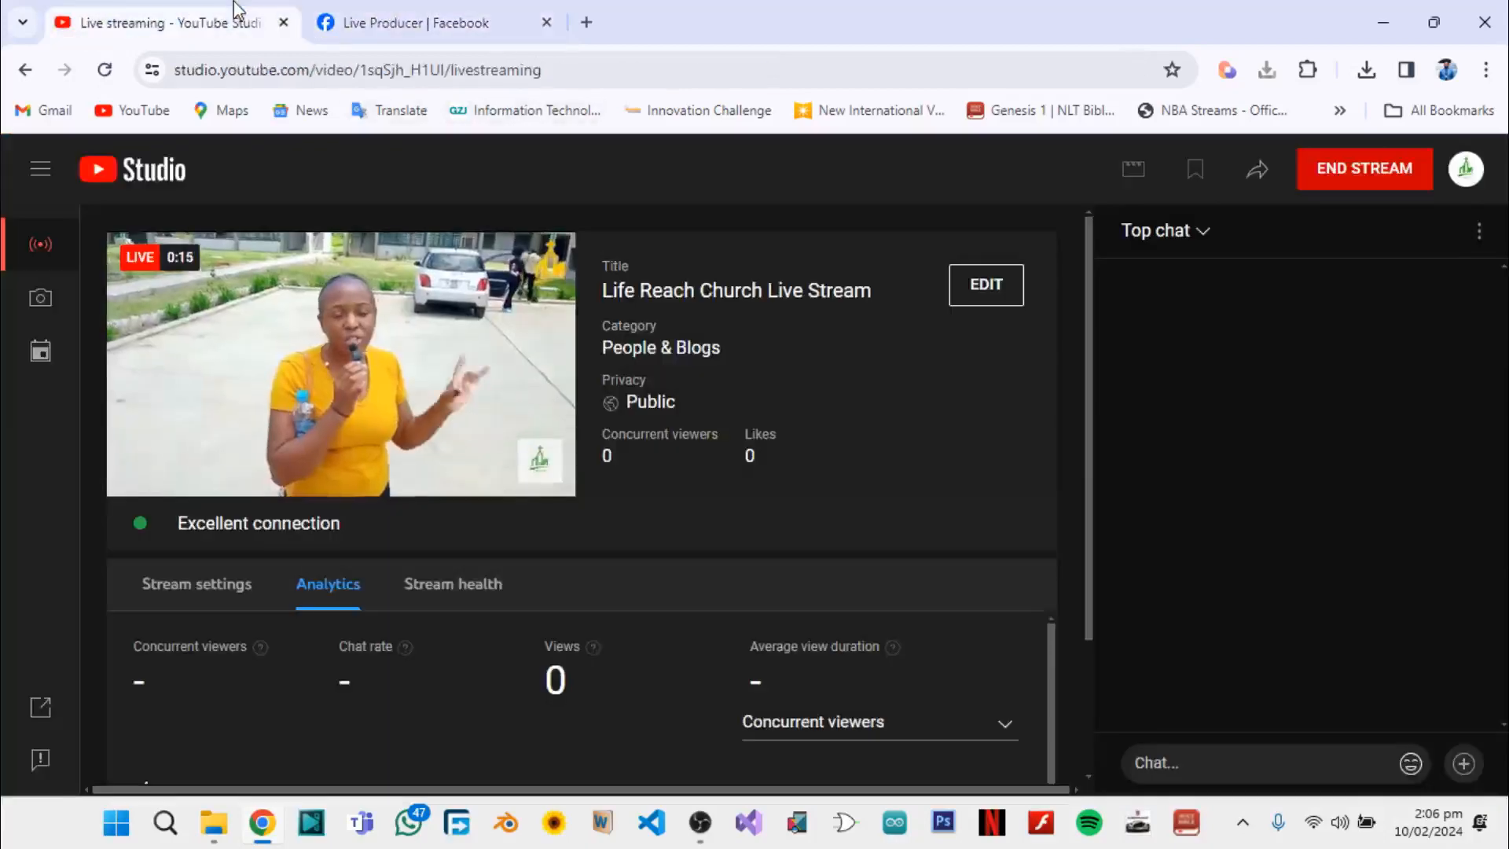
# Dismiss the key frame rate warning in Facebook Live Producer and go live on Facebook
pyautogui.click(368, 14)
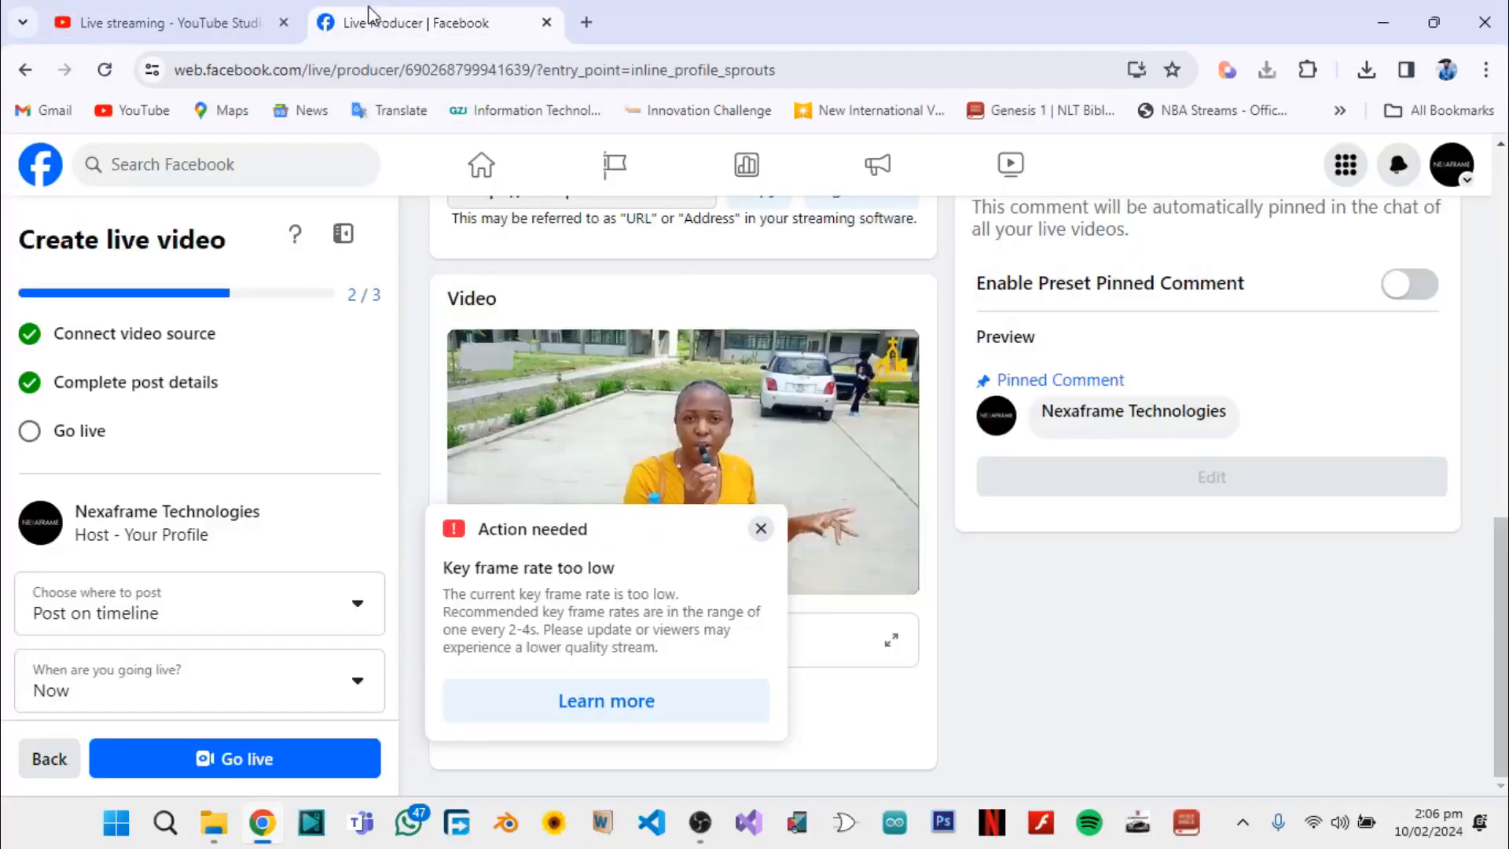
pyautogui.click(760, 528)
pyautogui.click(311, 778)
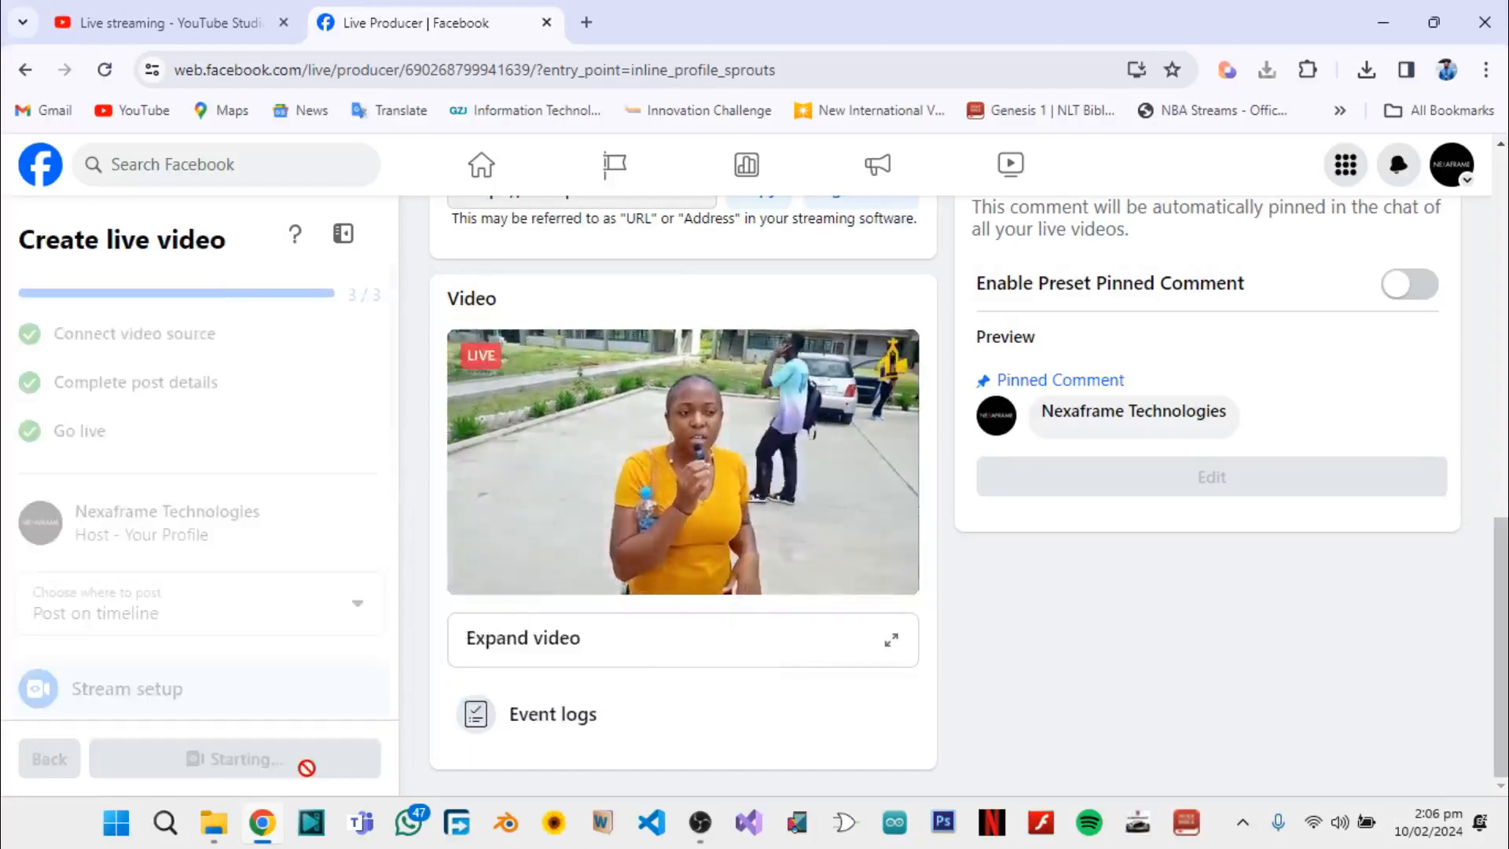
# Compare the running YouTube stream with the video on Facebook's live dashboard and dismiss the key frame rate warning there
pyautogui.click(228, 22)
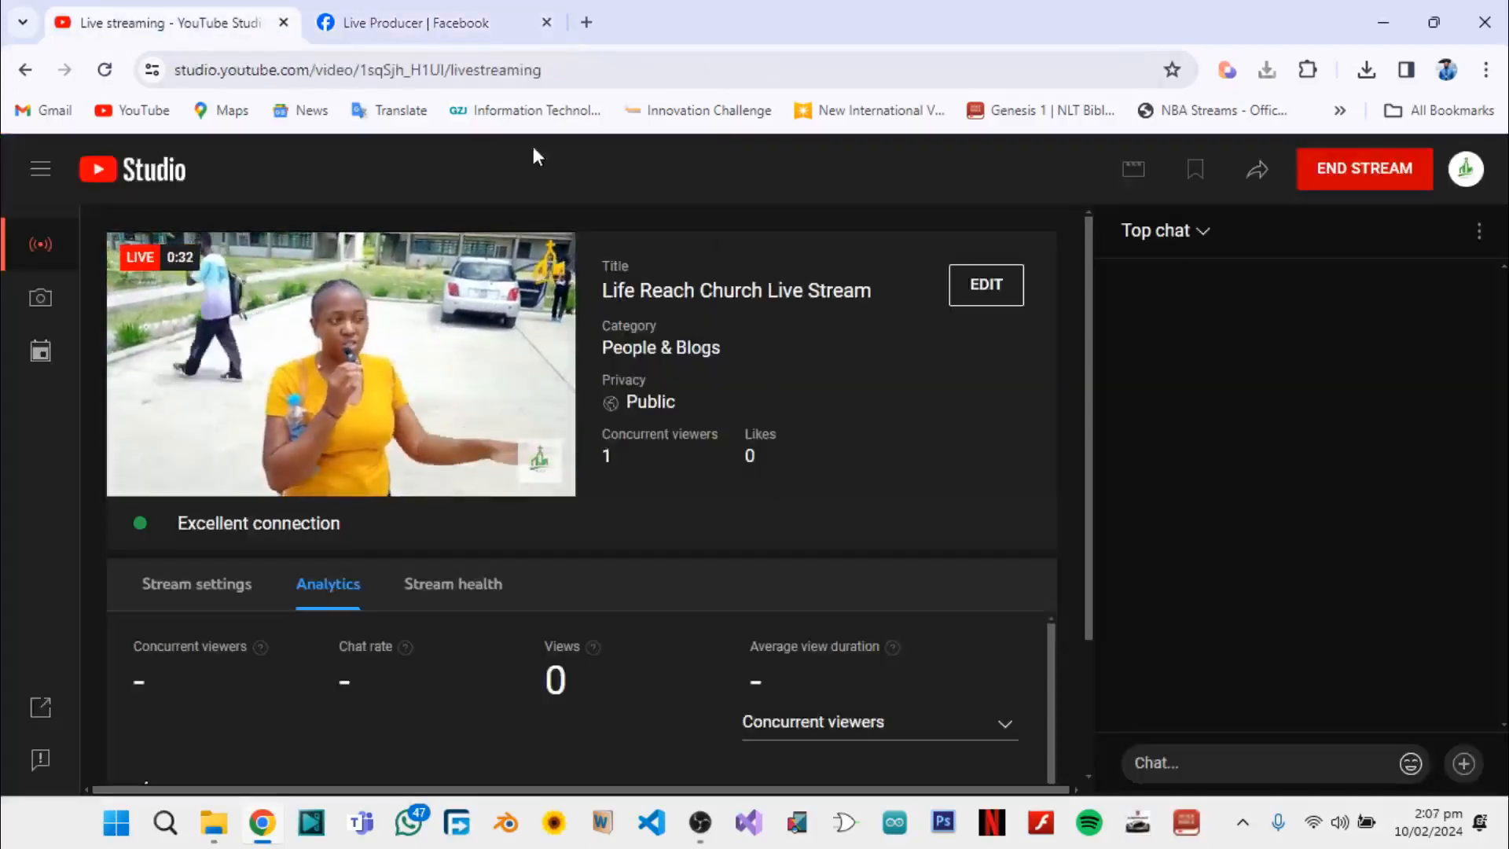
pyautogui.click(361, 22)
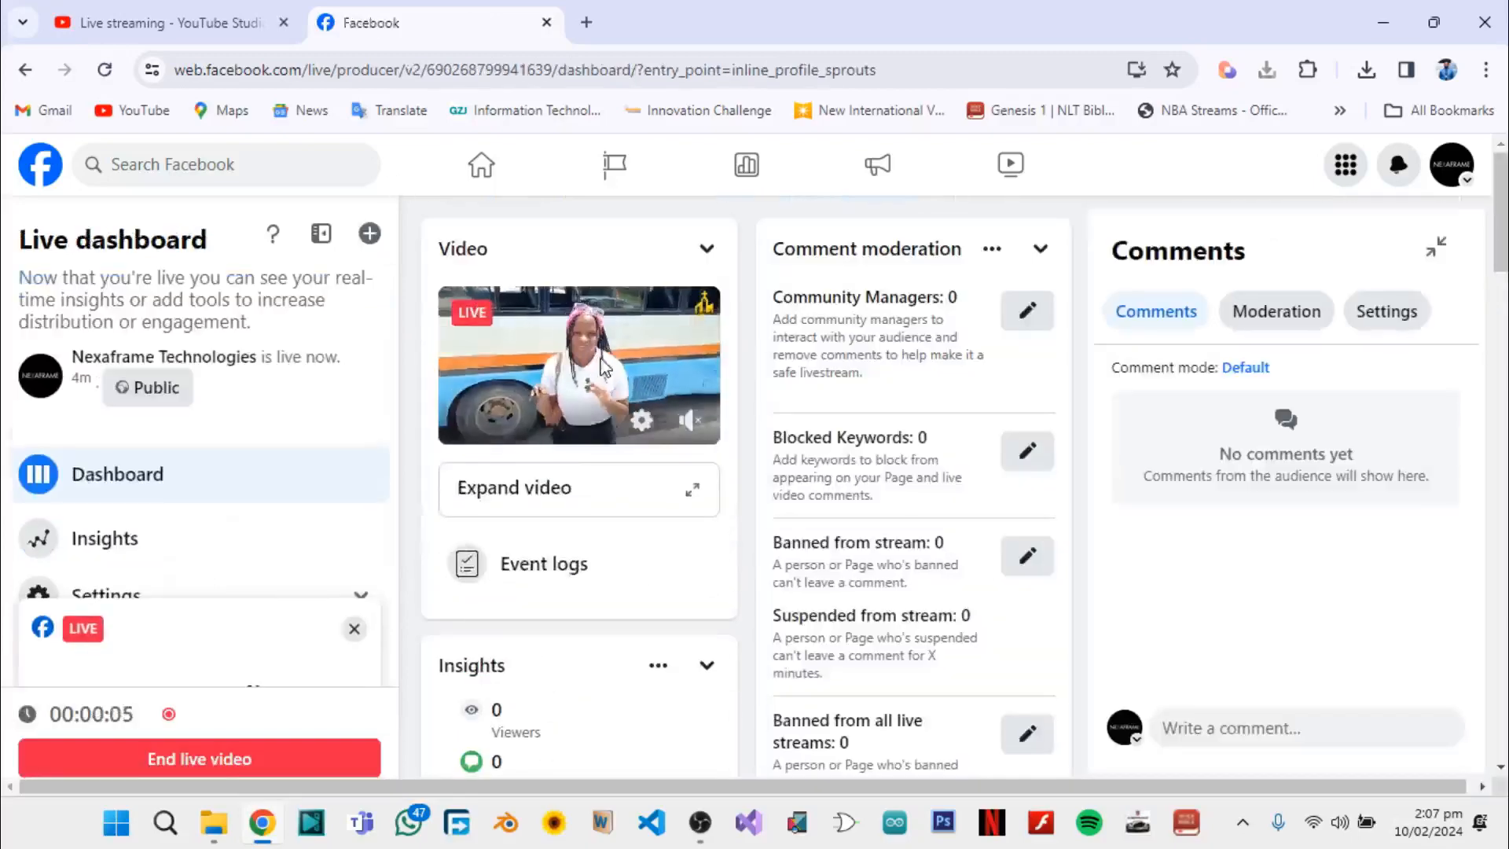
pyautogui.click(230, 11)
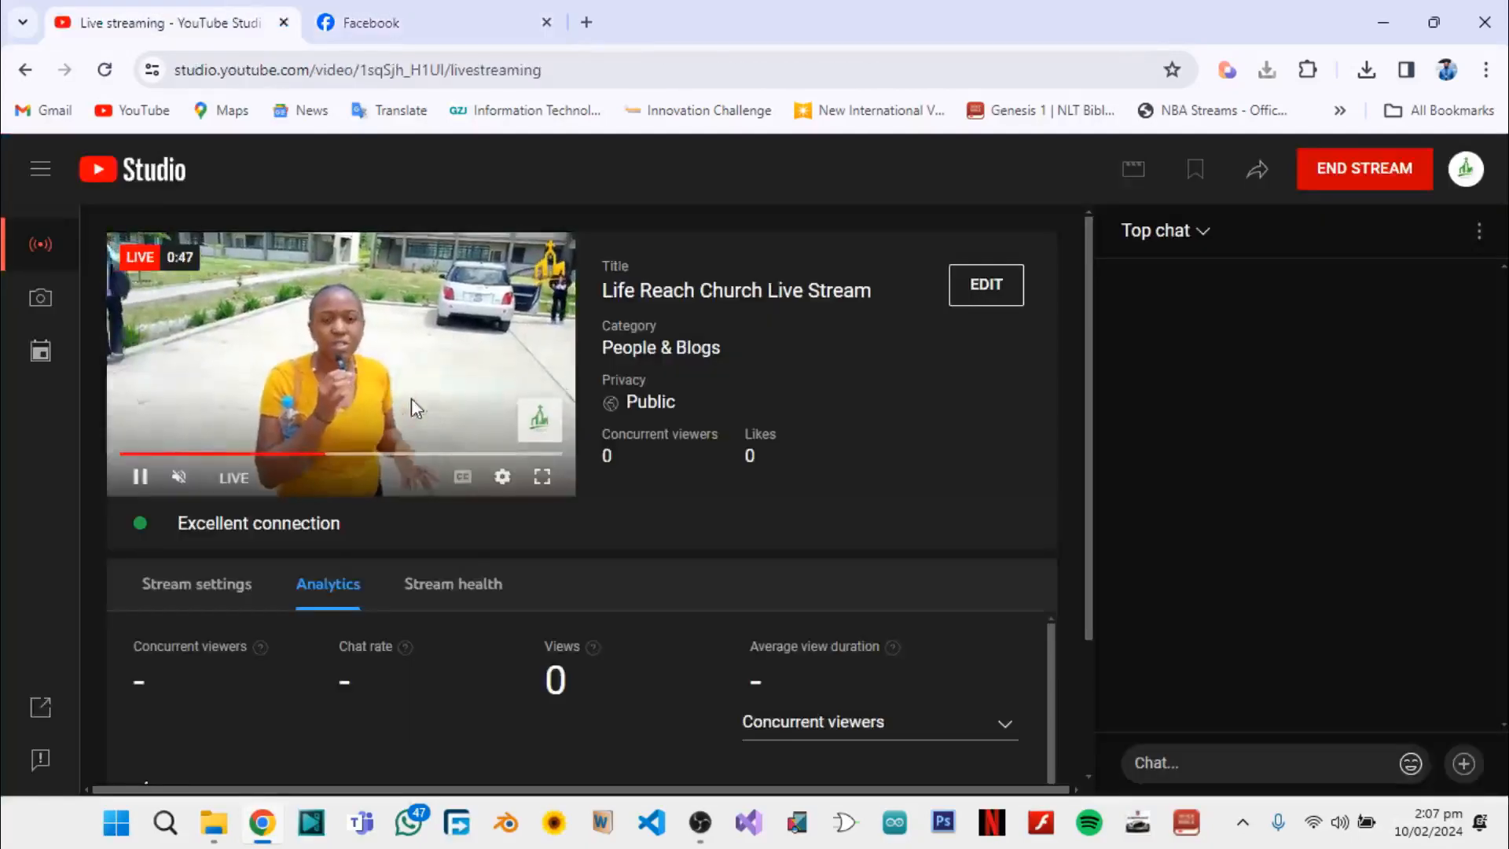
pyautogui.click(370, 22)
pyautogui.click(218, 30)
pyautogui.click(370, 24)
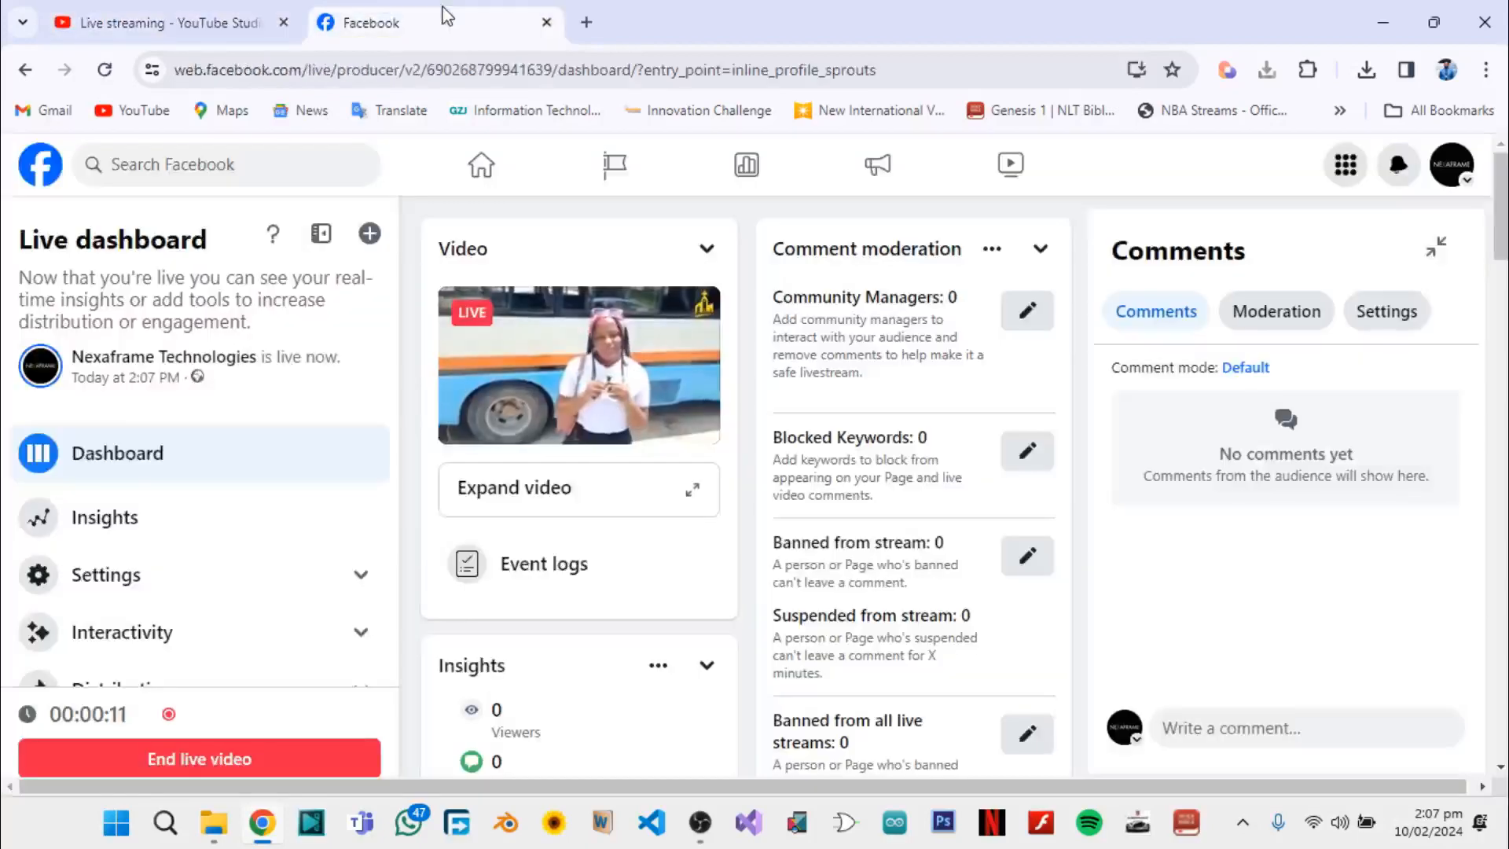
pyautogui.click(224, 25)
pyautogui.click(436, 26)
pyautogui.click(252, 25)
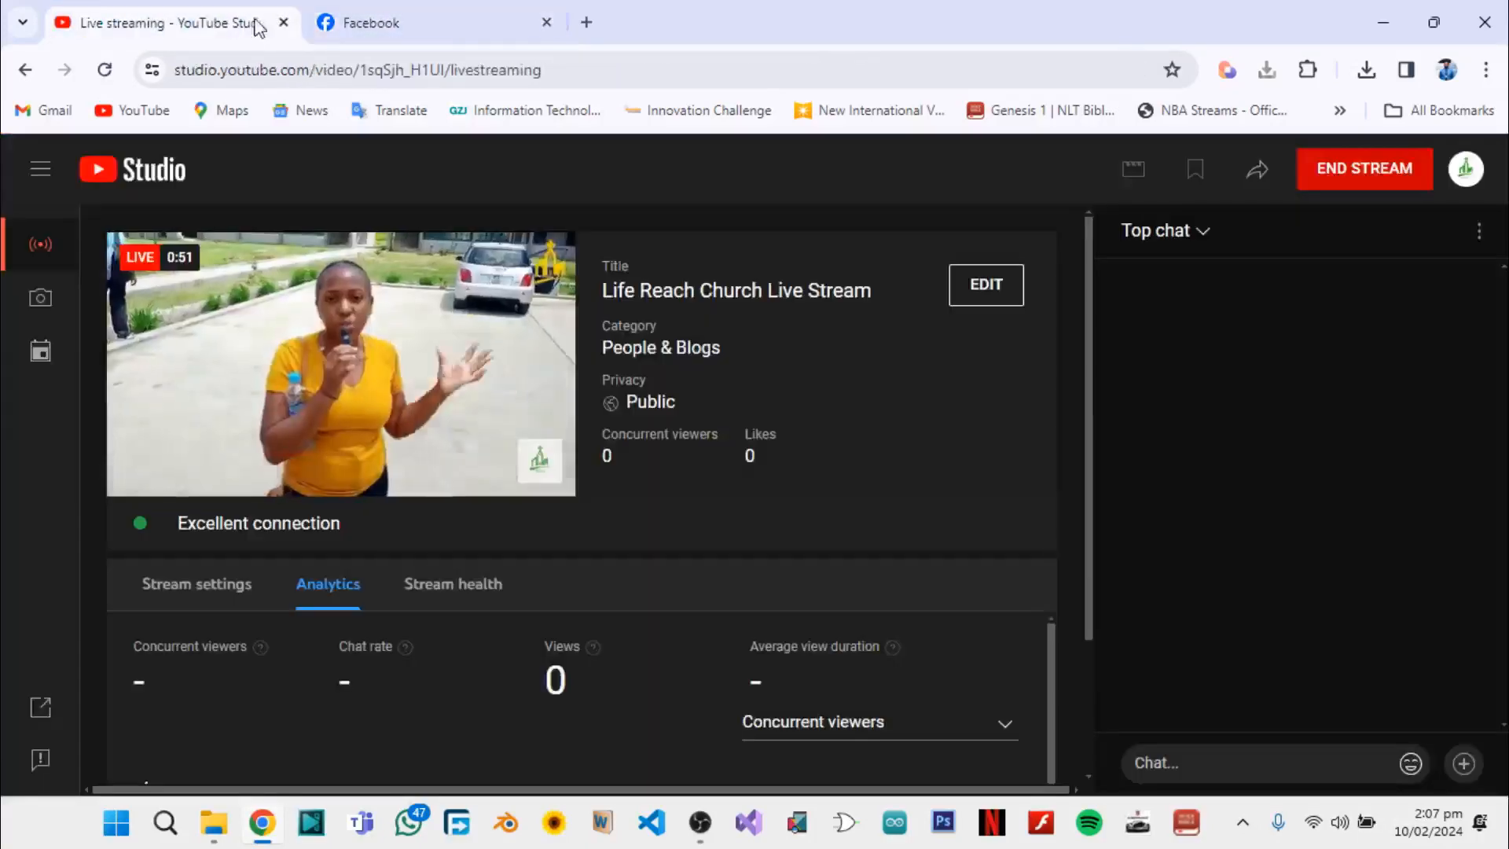
pyautogui.click(456, 28)
pyautogui.click(269, 25)
pyautogui.click(390, 15)
pyautogui.click(153, 22)
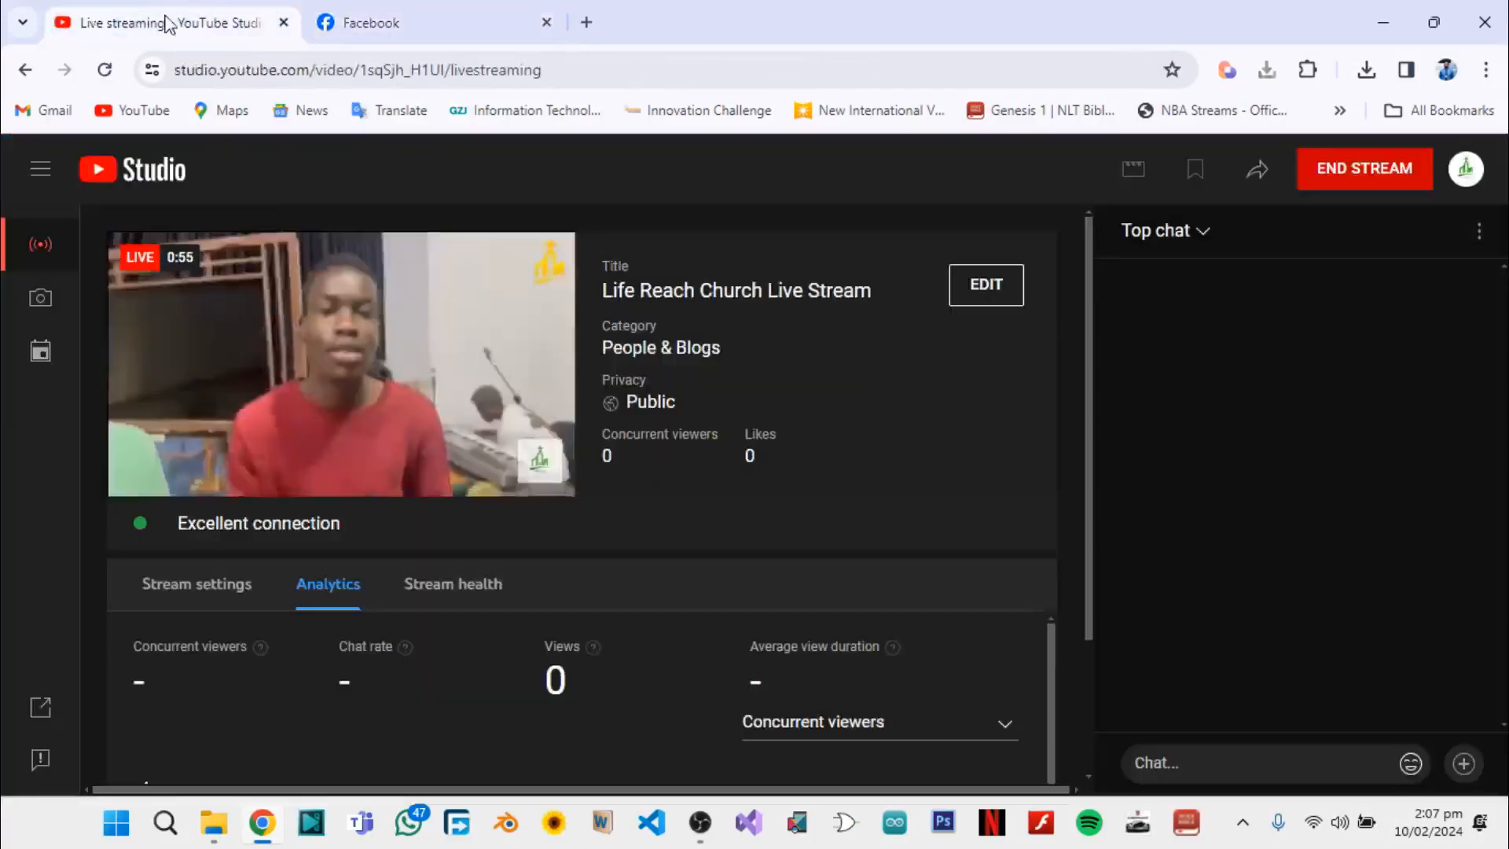
pyautogui.click(393, 19)
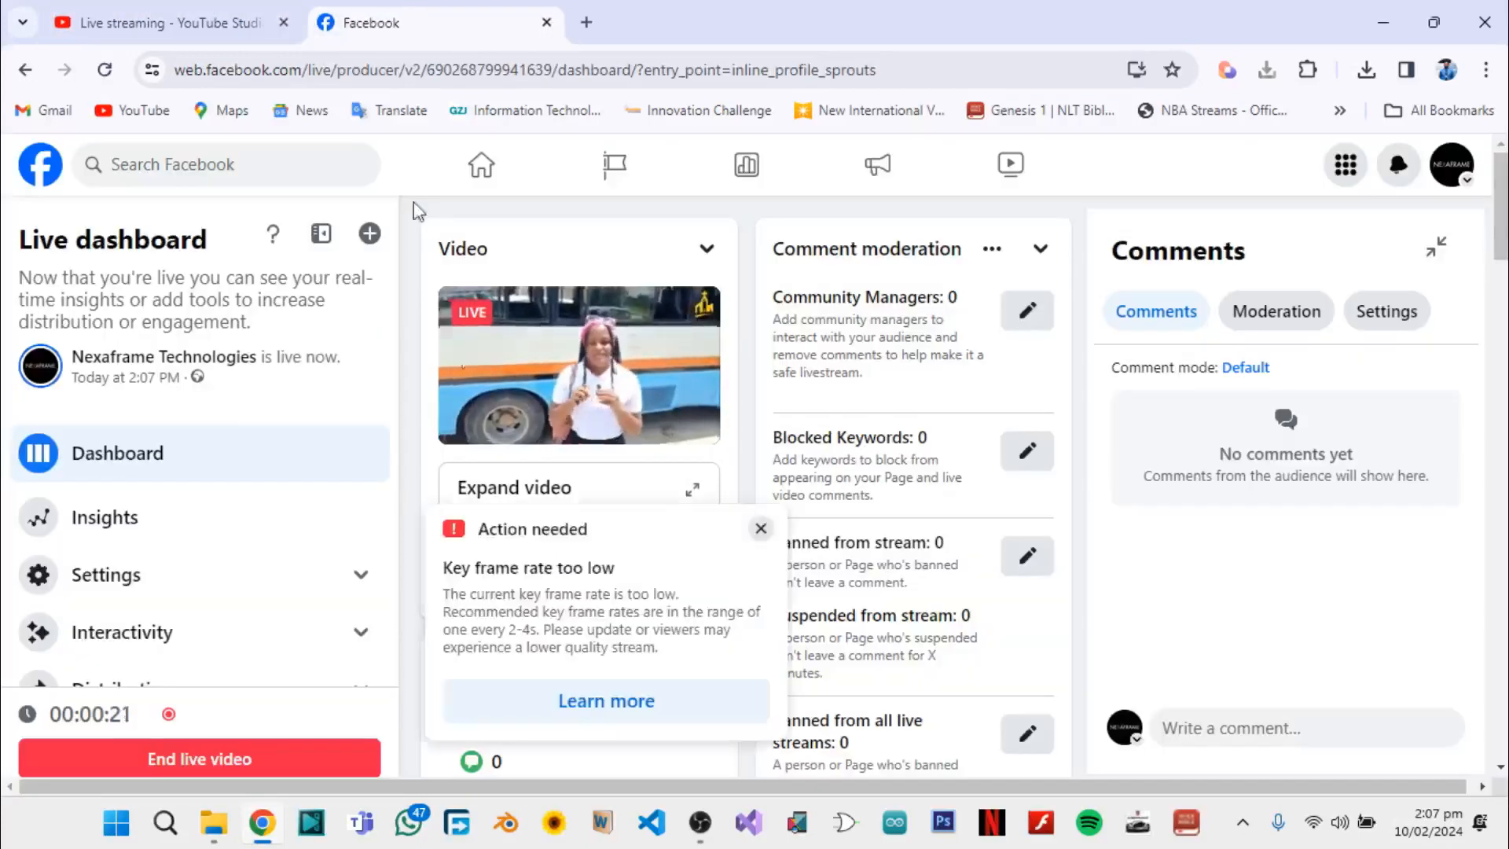
pyautogui.click(761, 528)
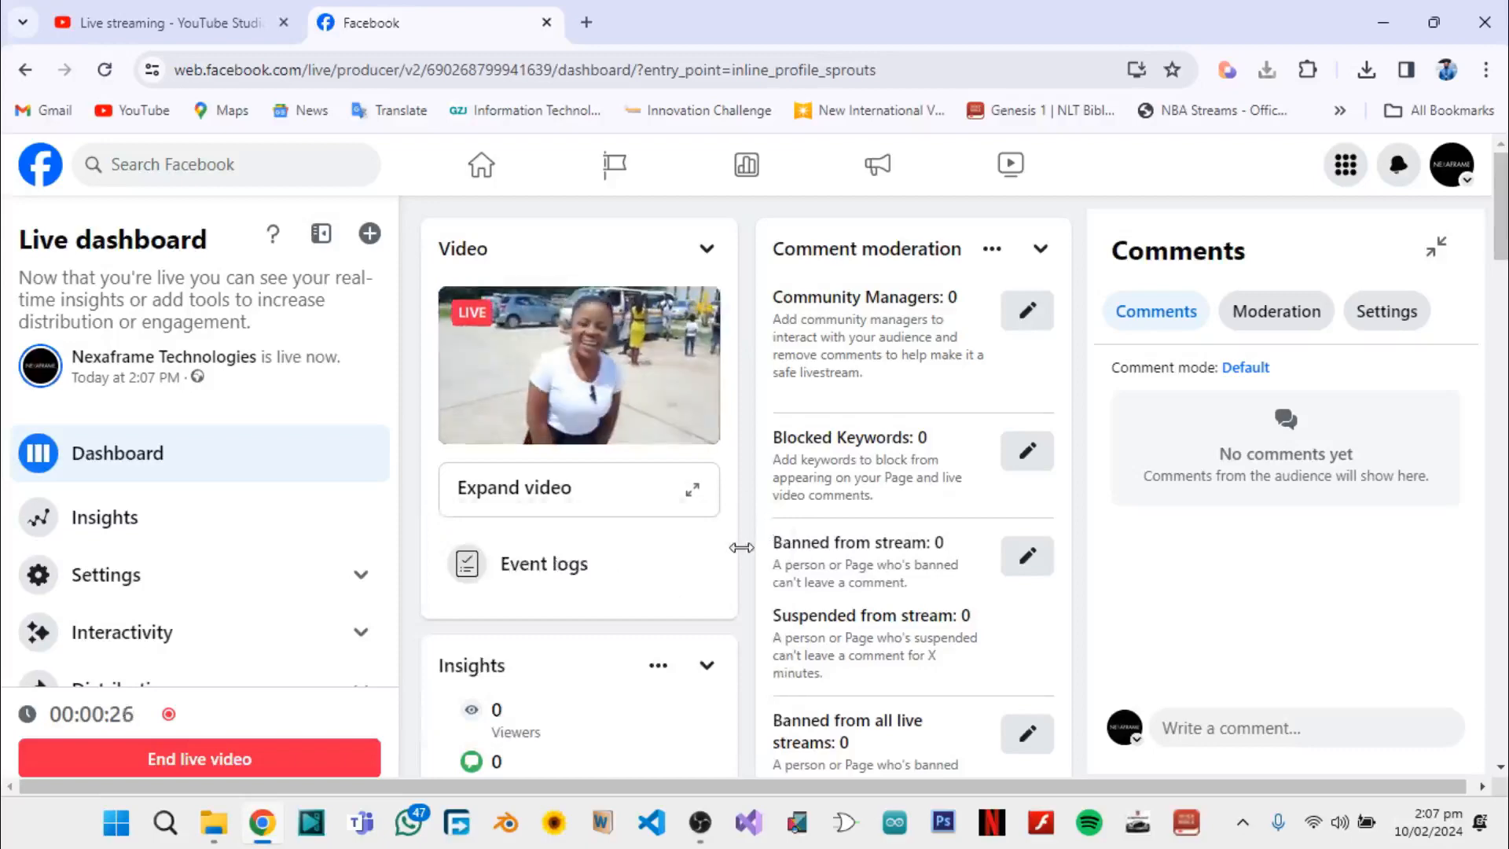
# Catch the YouTube Studio stream up to its live edge, compare it with Facebook's live dashboard, and return to OBS Studio
pyautogui.click(206, 23)
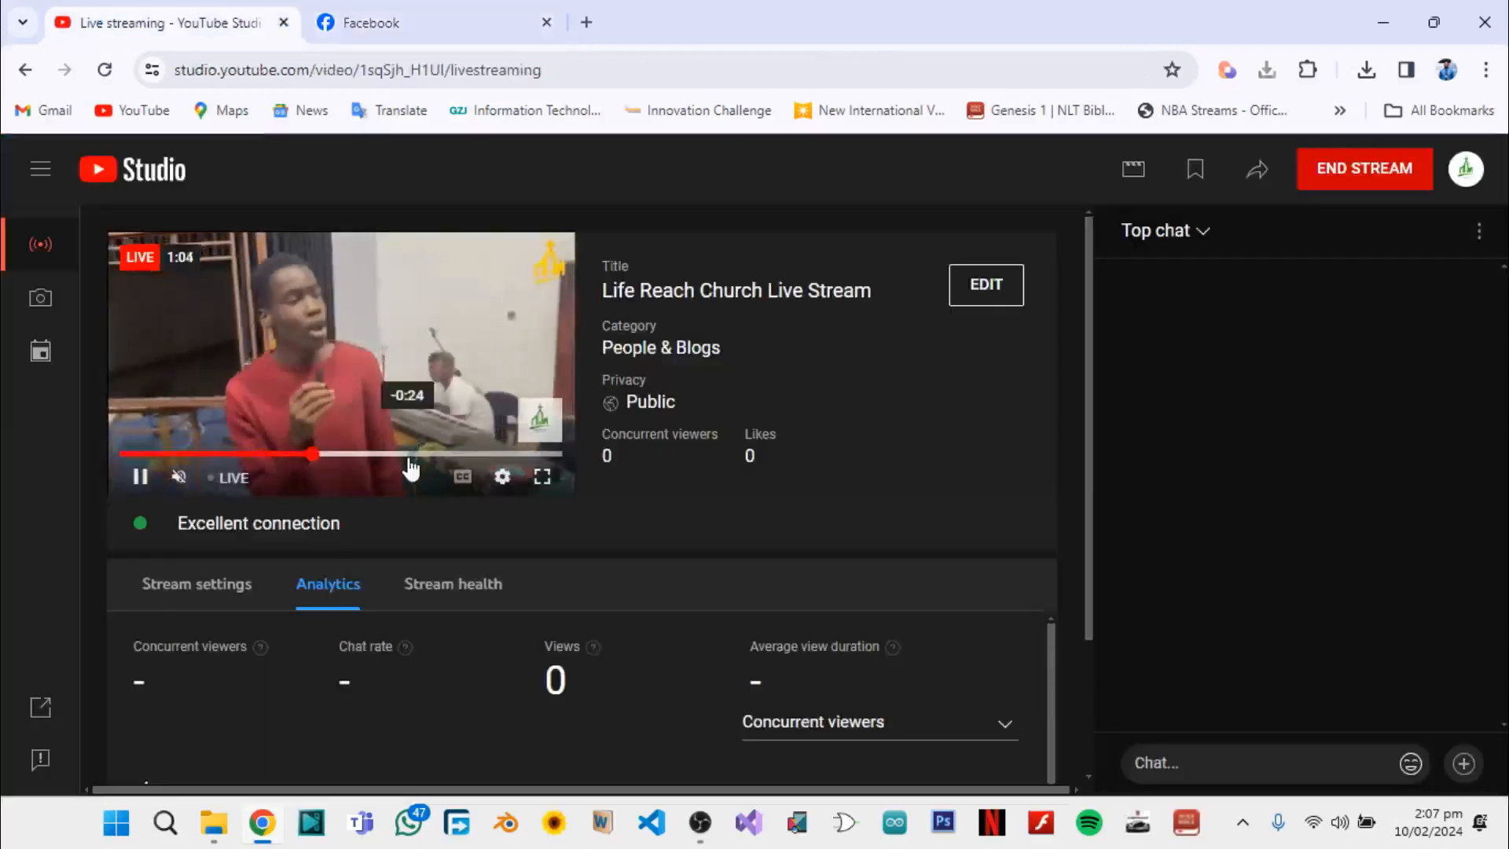
pyautogui.moveTo(410, 453); pyautogui.dragTo(603, 476)
pyautogui.click(392, 17)
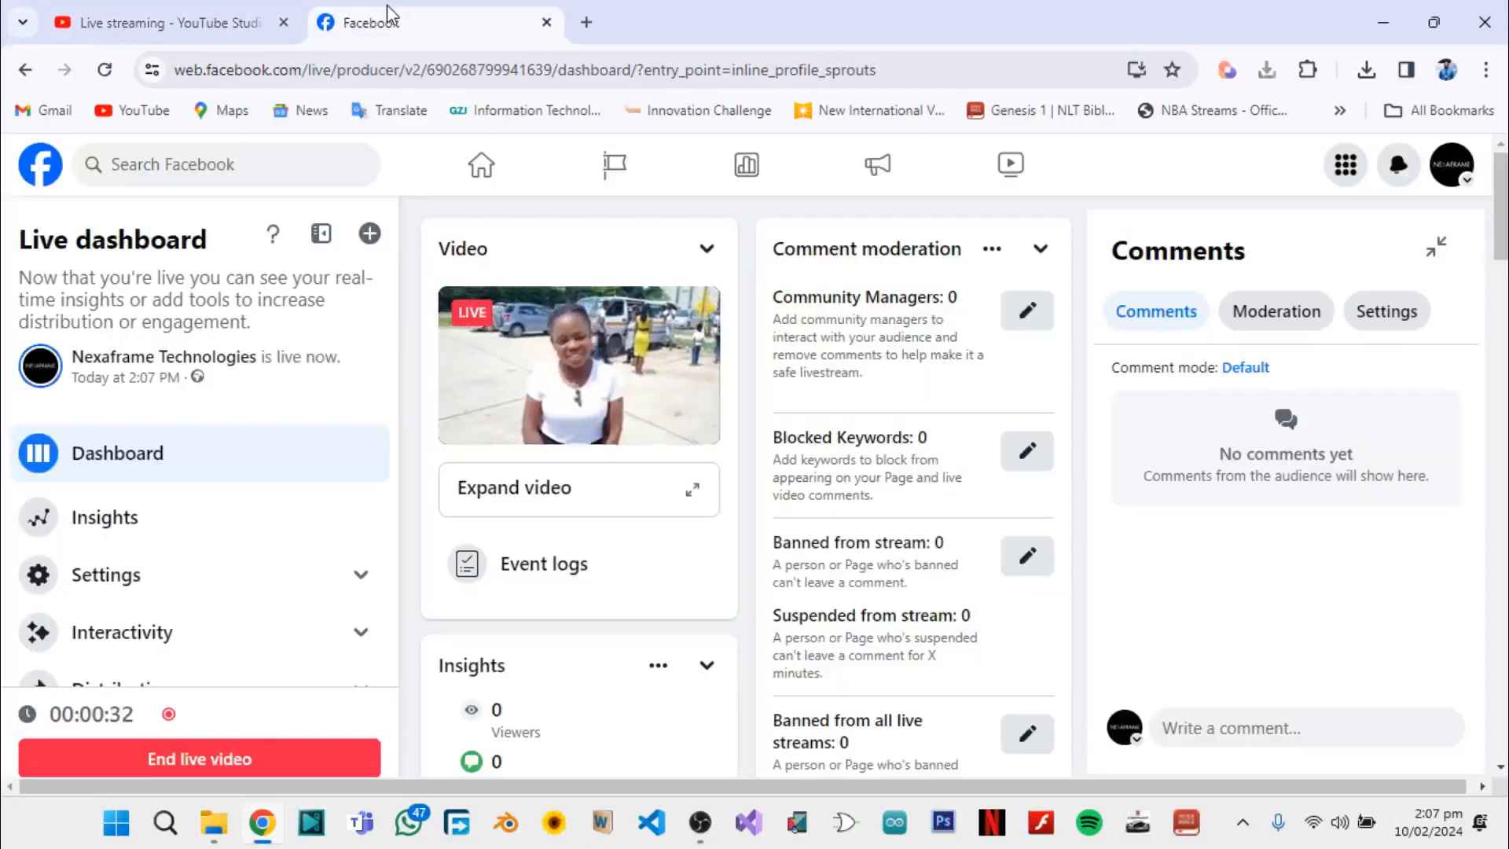
pyautogui.click(181, 22)
pyautogui.click(397, 18)
pyautogui.click(201, 11)
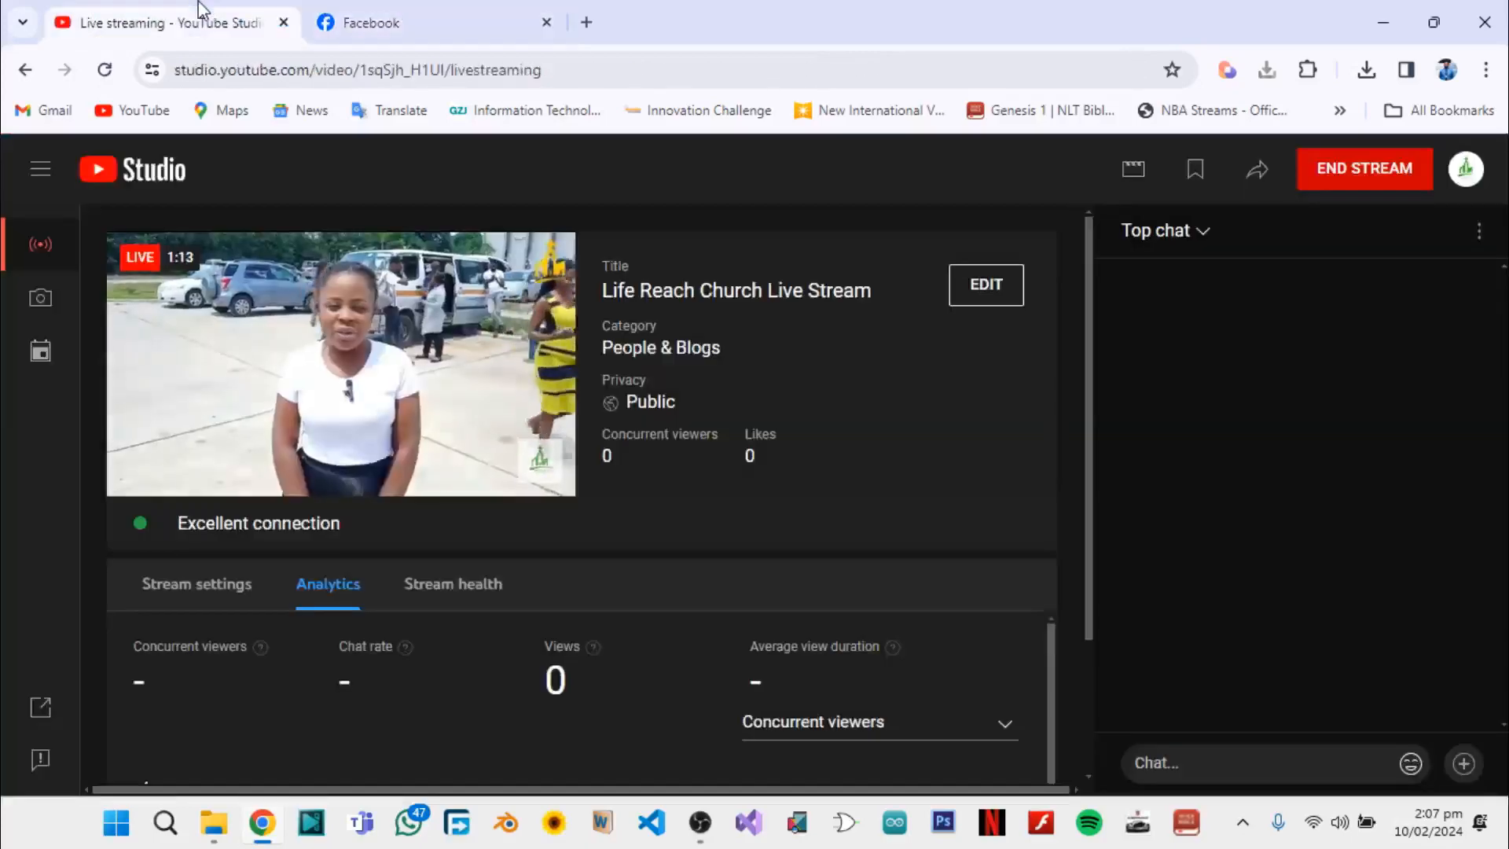
pyautogui.click(697, 833)
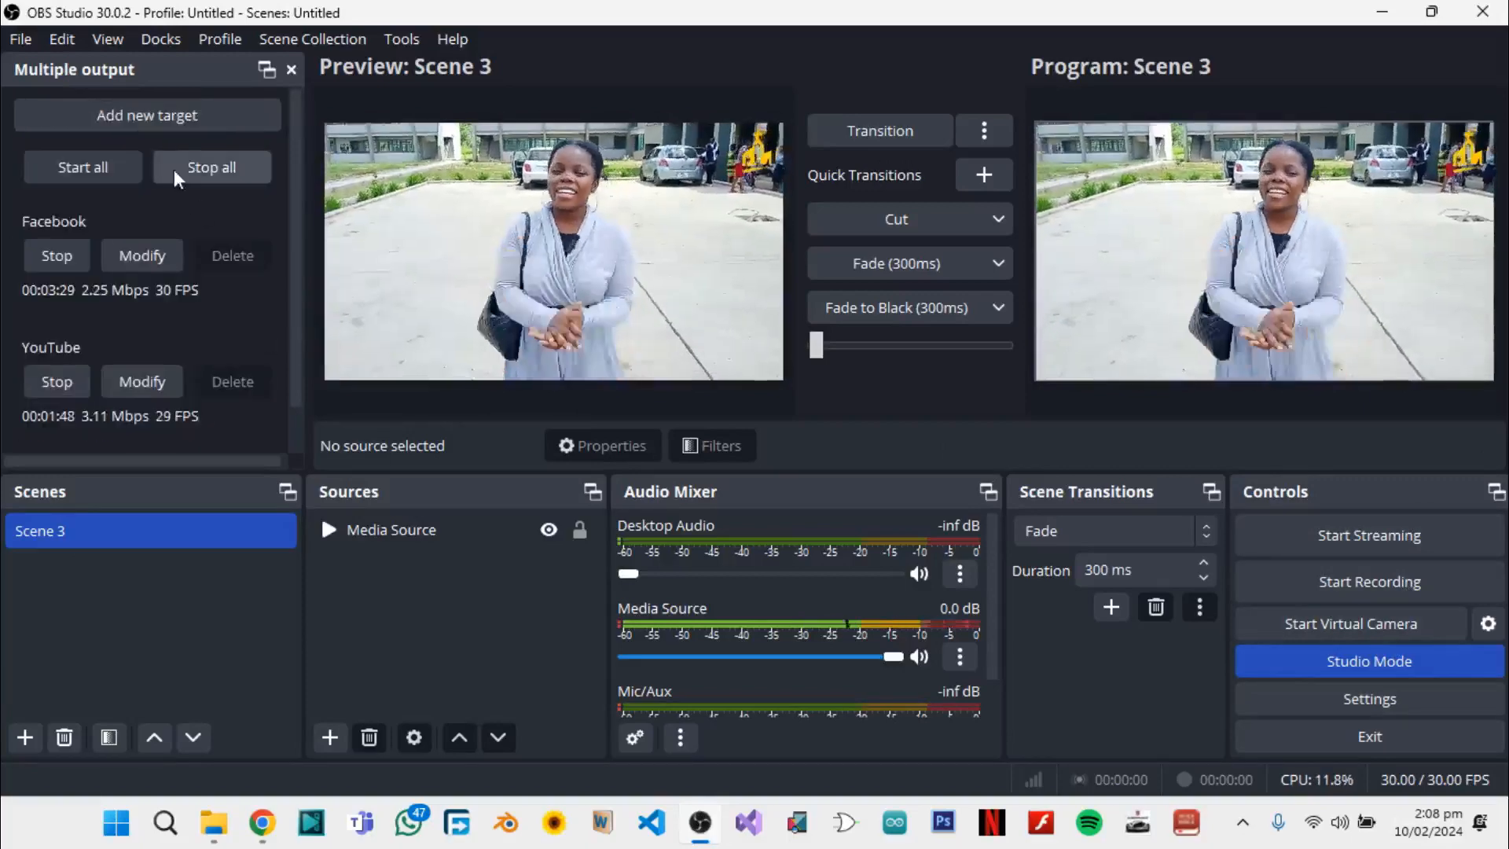
pyautogui.click(189, 114)
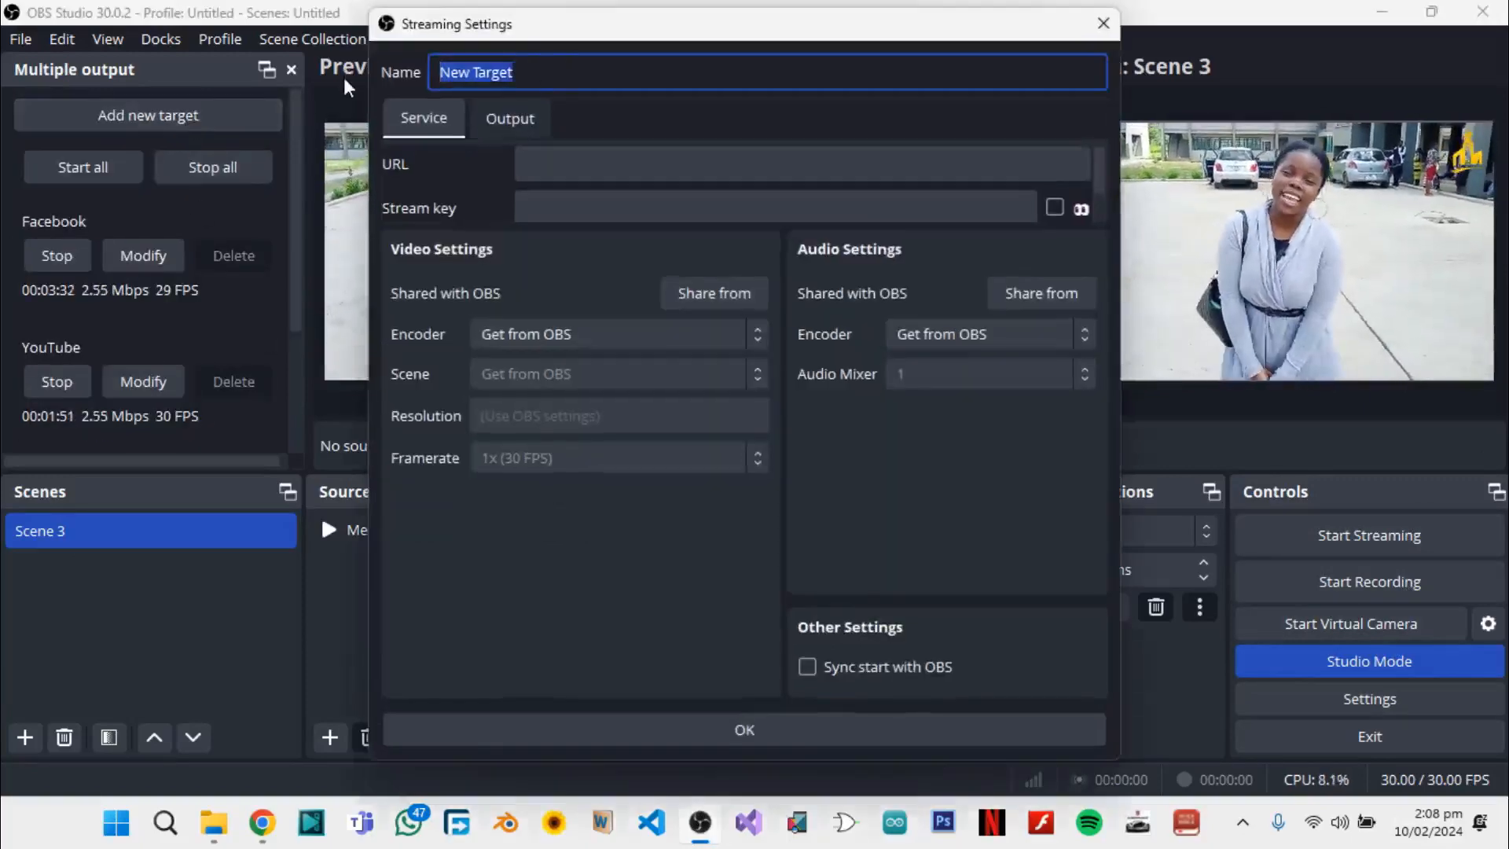
pyautogui.write('T')
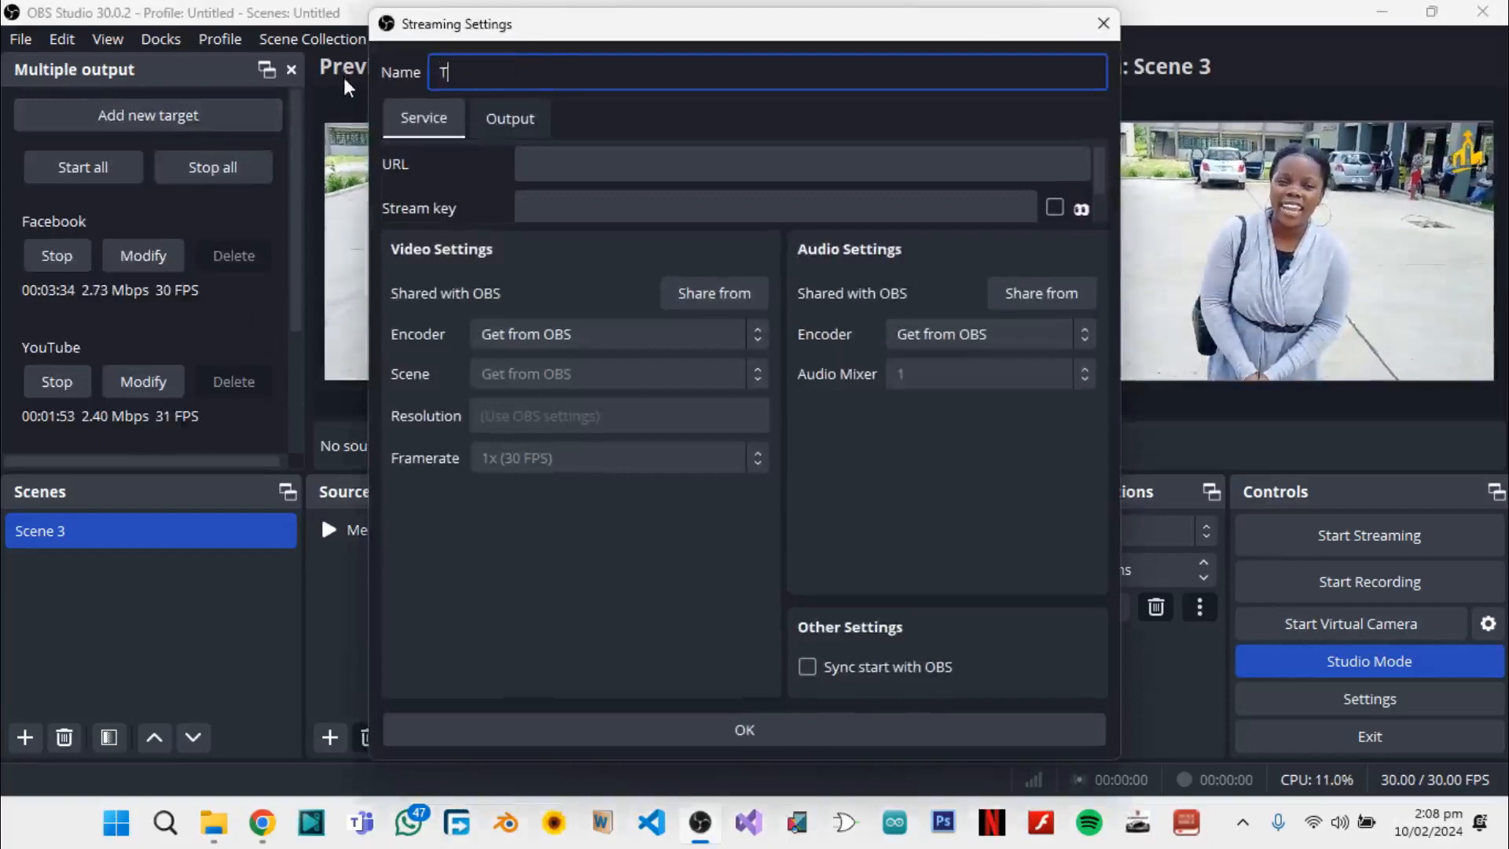
pyautogui.write('iktok')
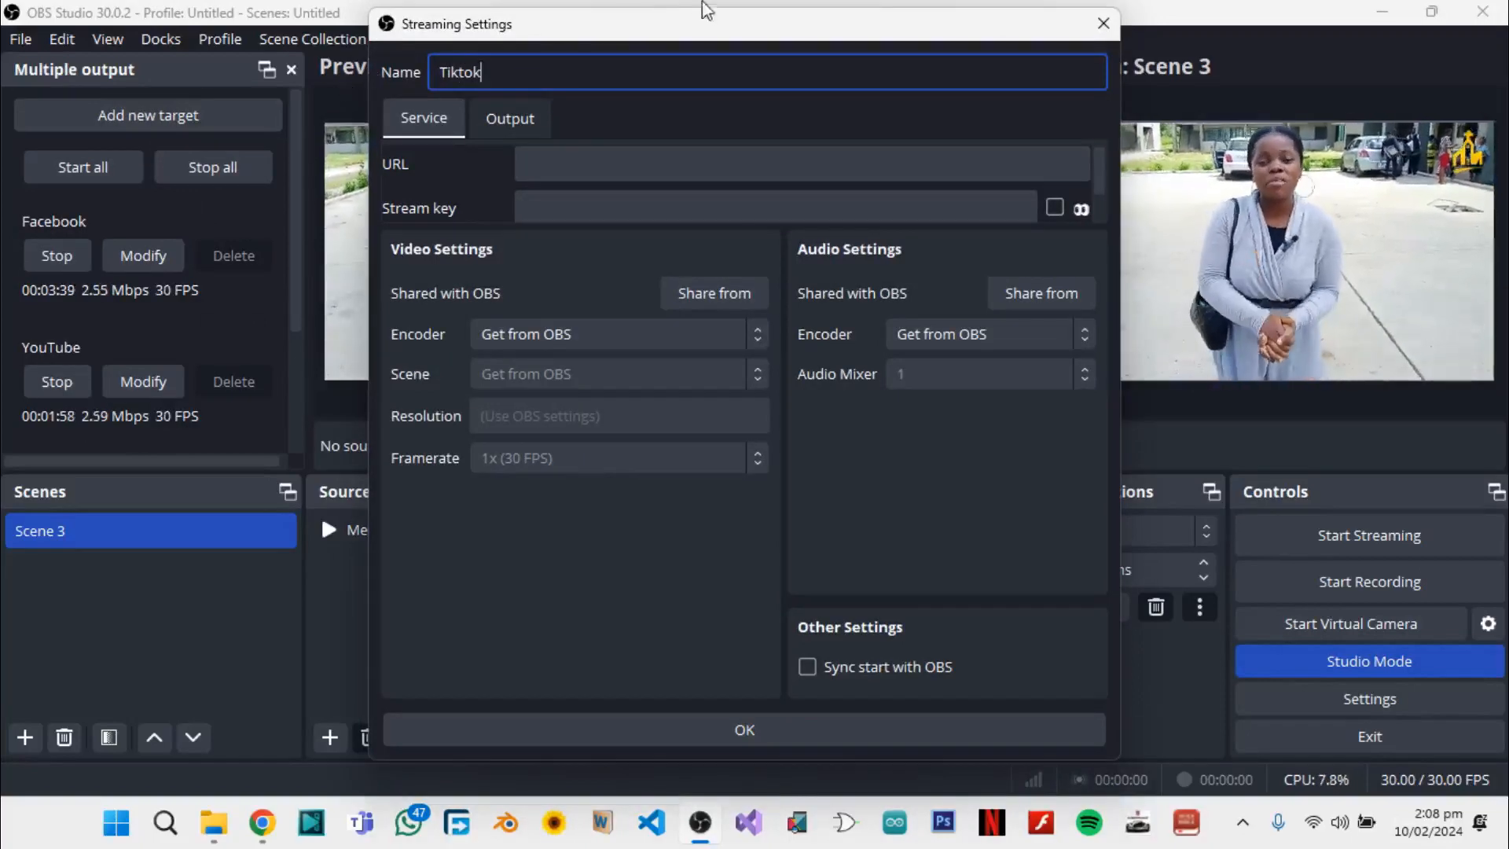
pyautogui.click(677, 161)
pyautogui.click(668, 207)
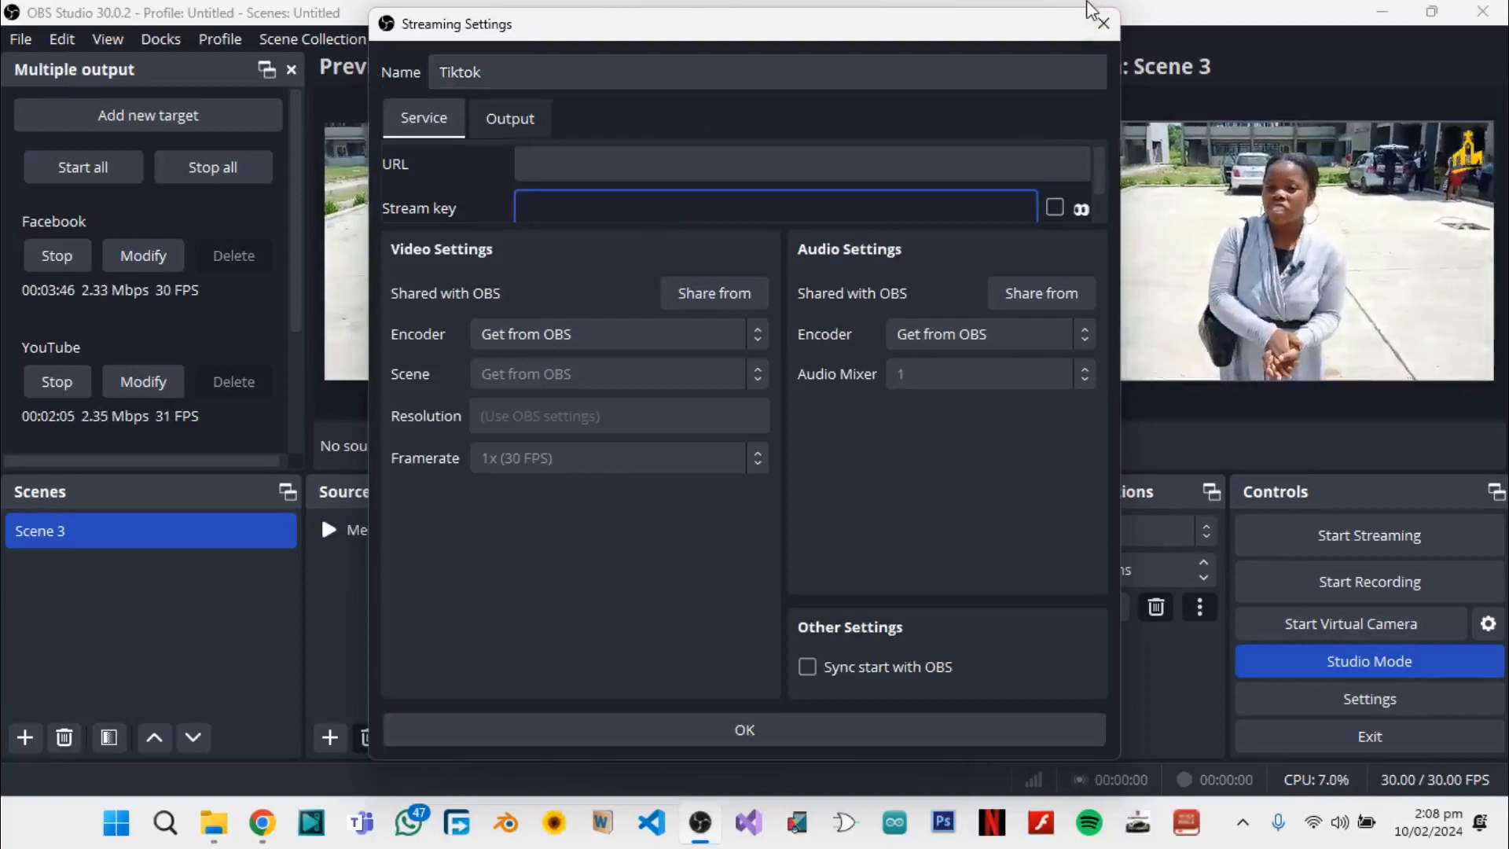
pyautogui.click(1104, 26)
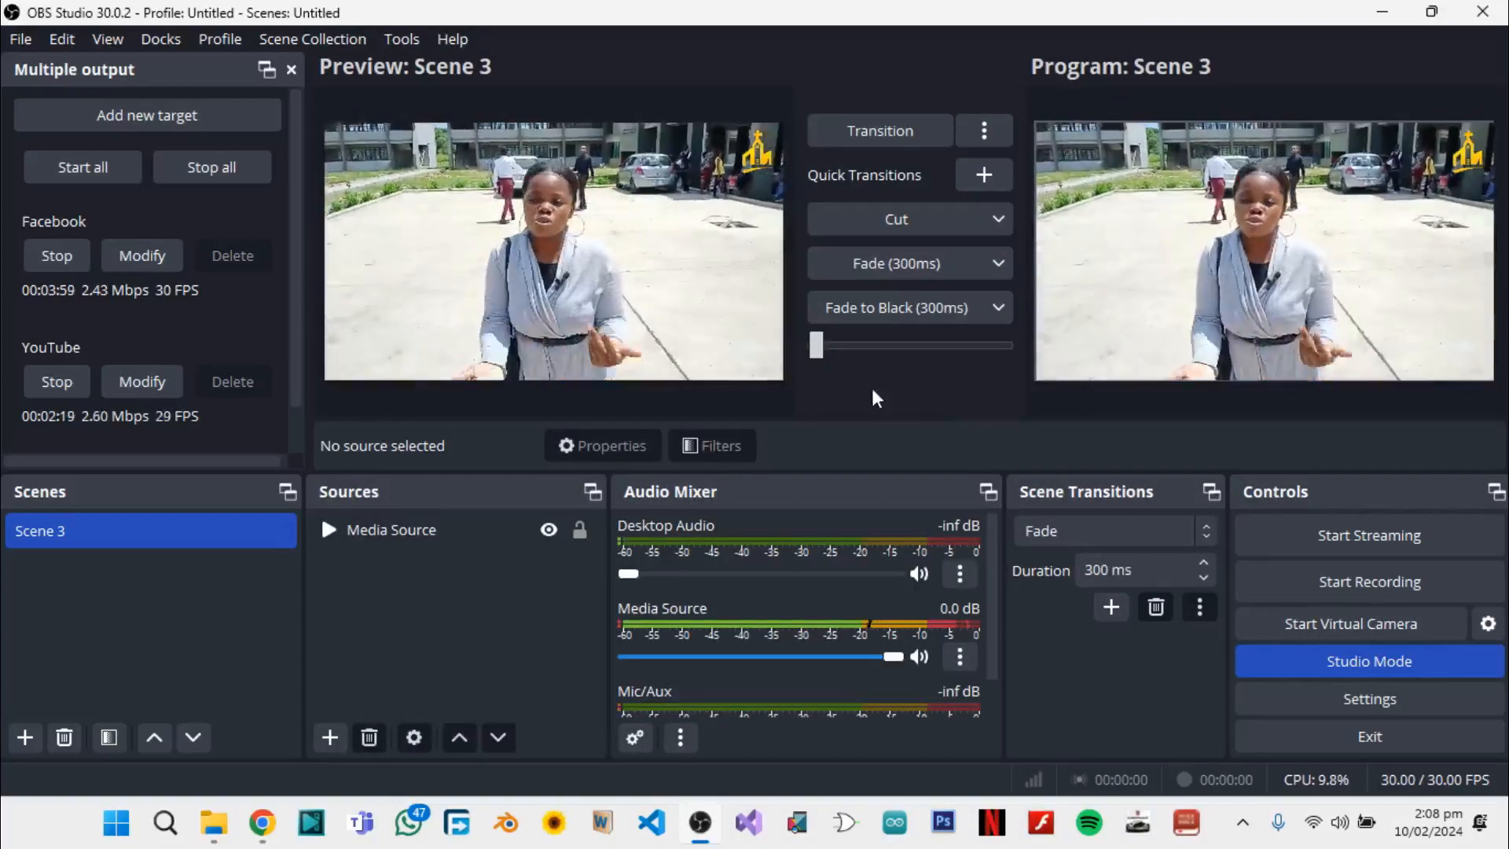
# Stop the Facebook and YouTube output targets and delete both of them from the Multiple output plugin
pyautogui.click(55, 260)
pyautogui.click(54, 375)
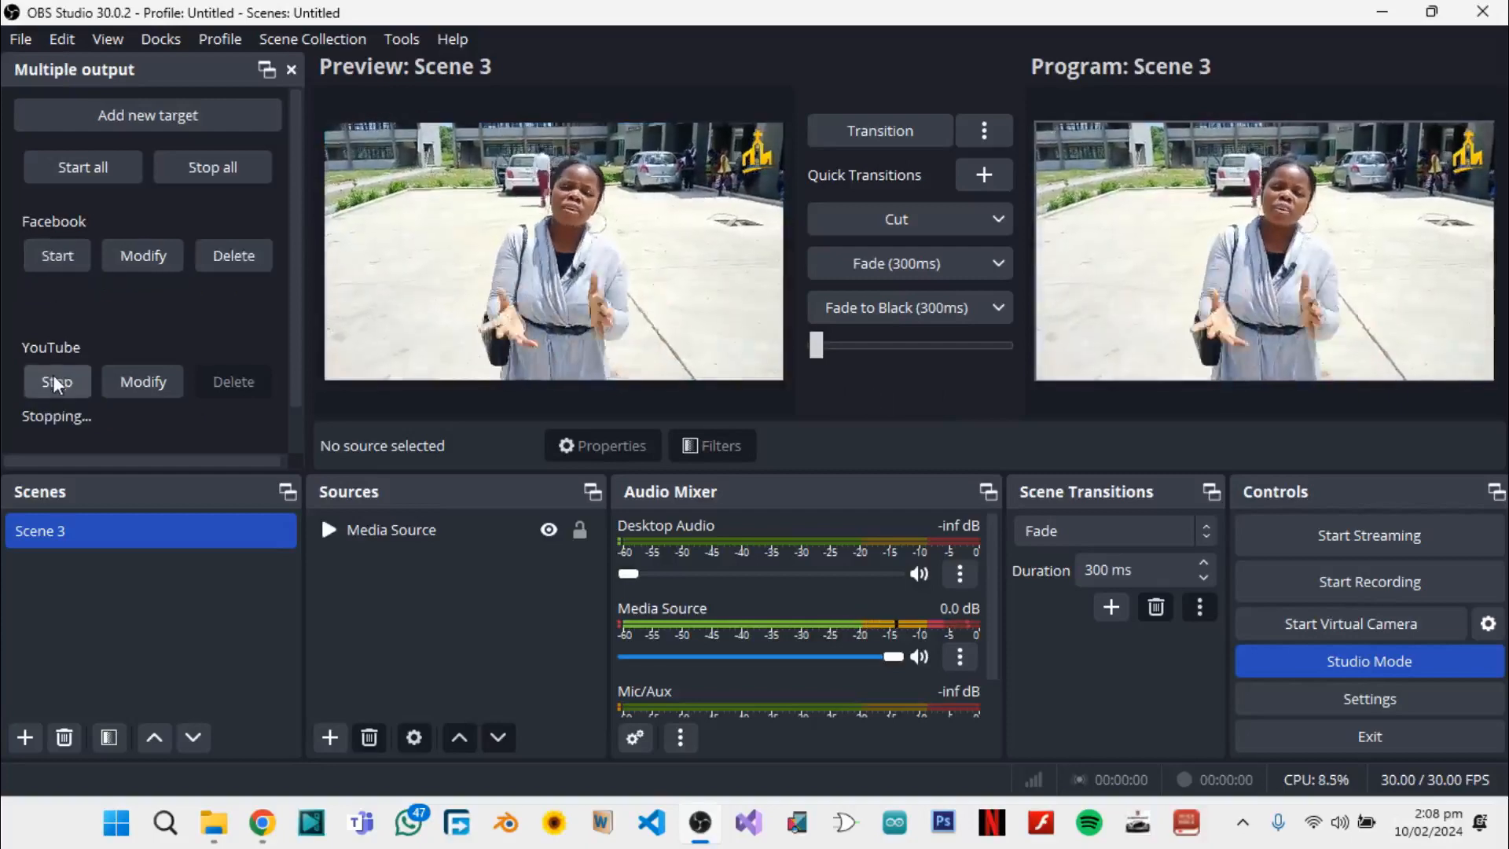
pyautogui.click(226, 256)
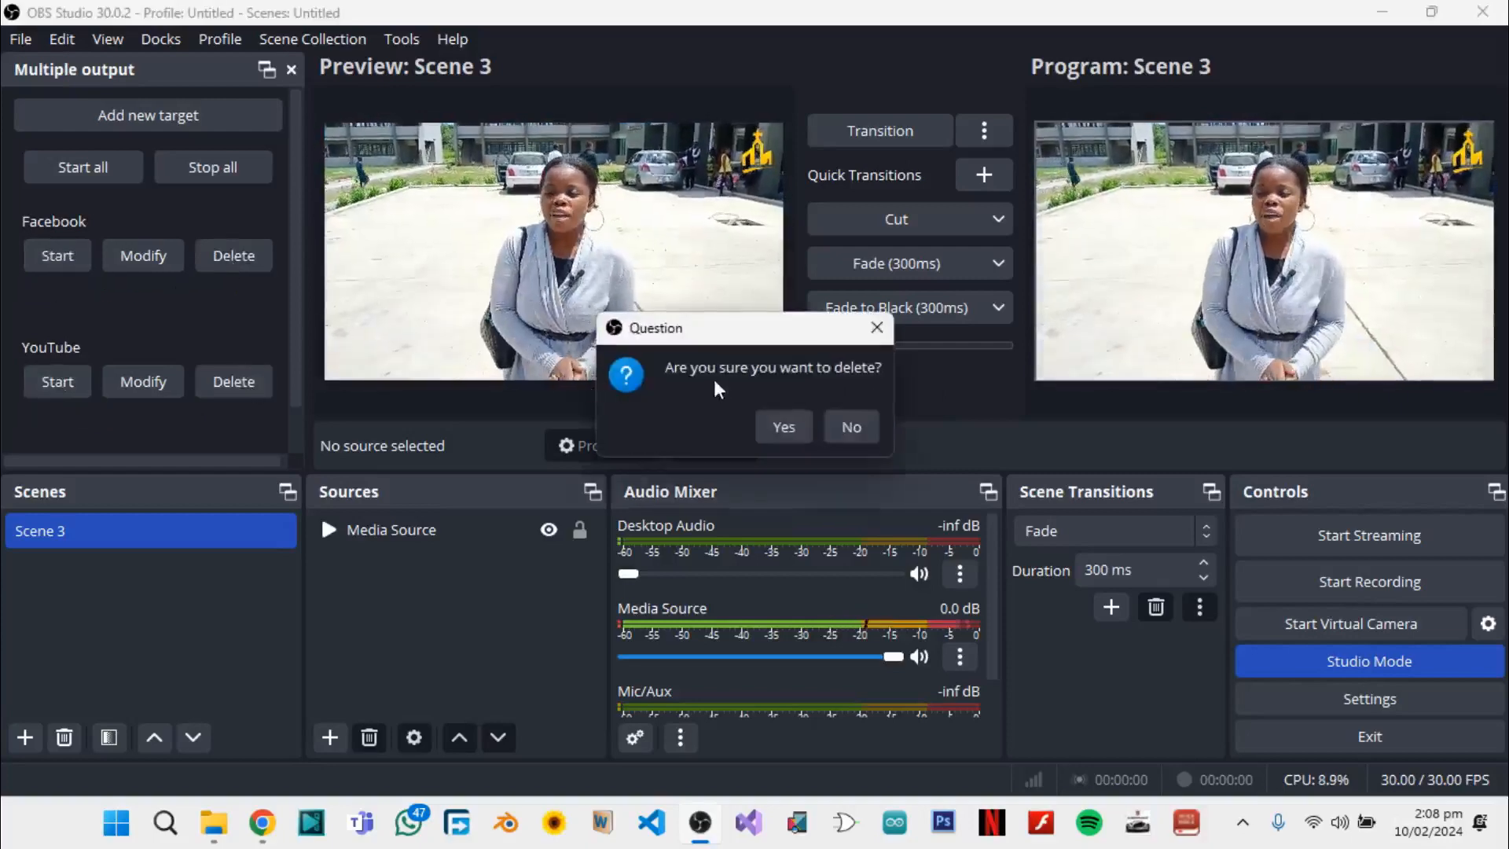
pyautogui.click(781, 423)
pyautogui.click(253, 247)
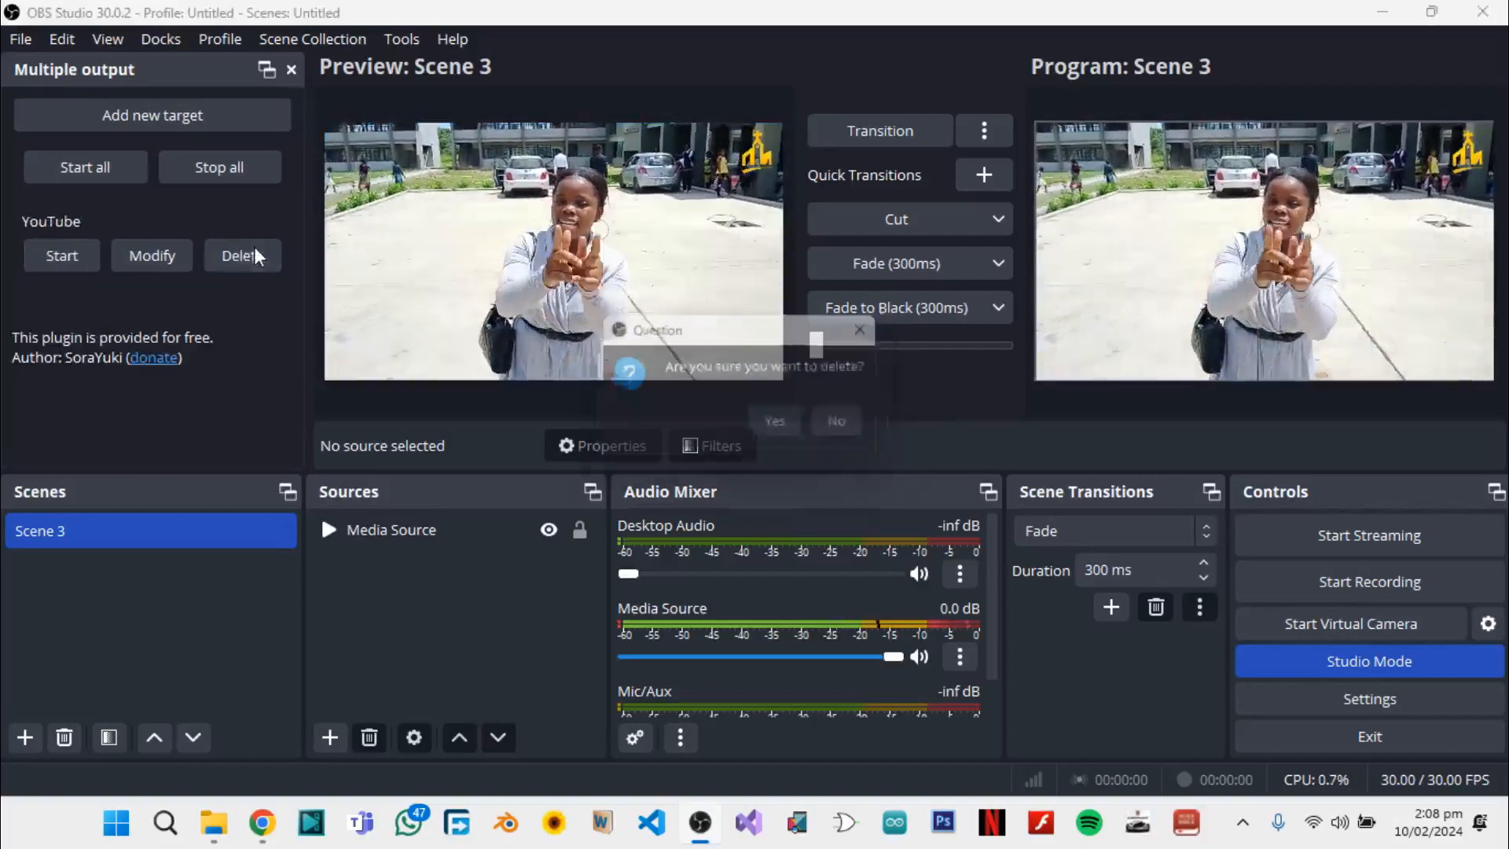
pyautogui.click(780, 430)
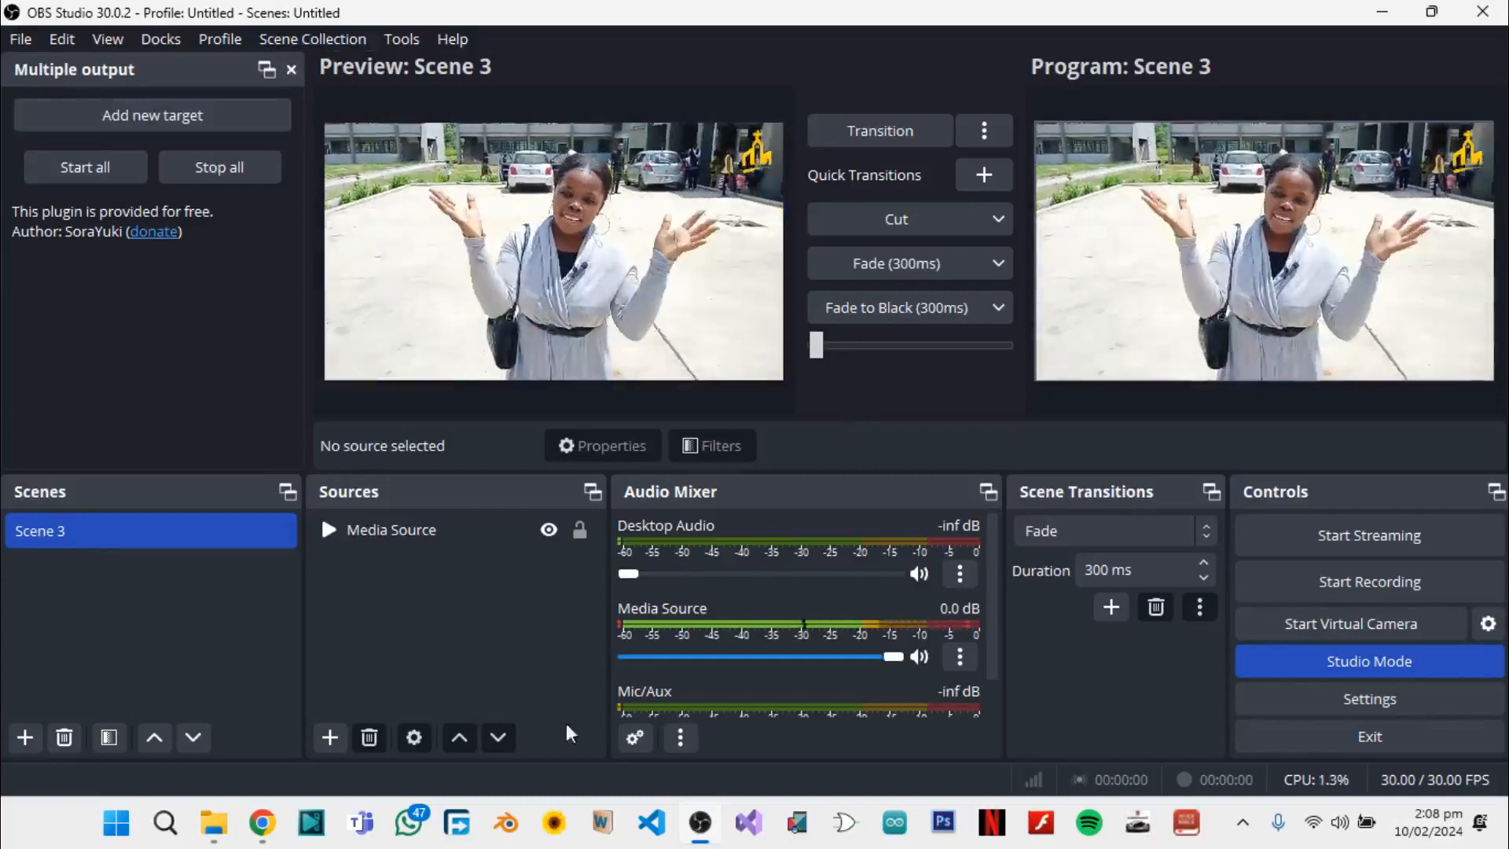
# Switch to Chrome and end the Life Reach Church Live Stream in YouTube Studio
pyautogui.click(271, 821)
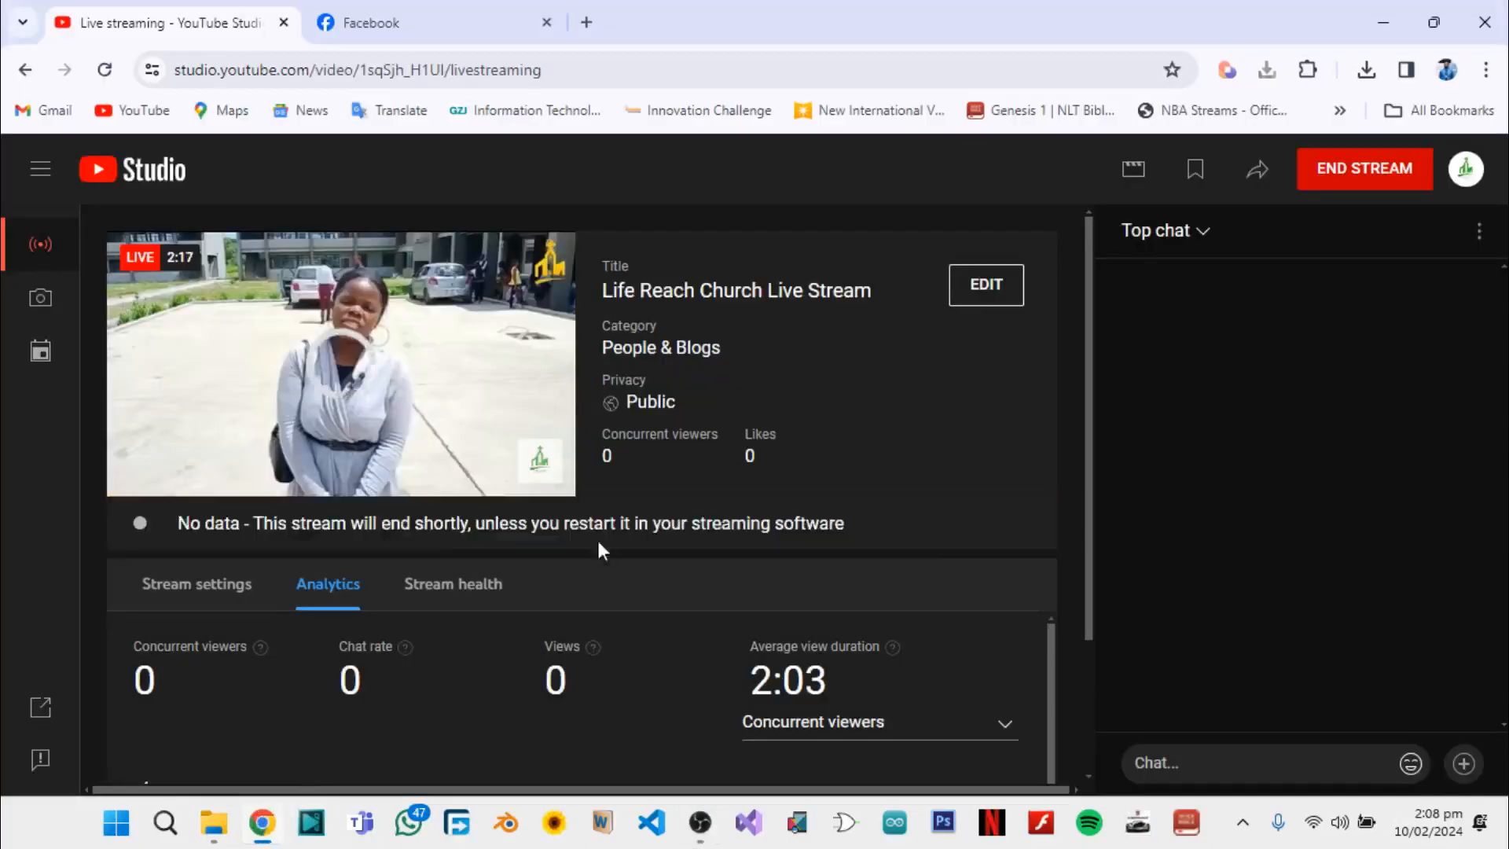
pyautogui.click(1341, 176)
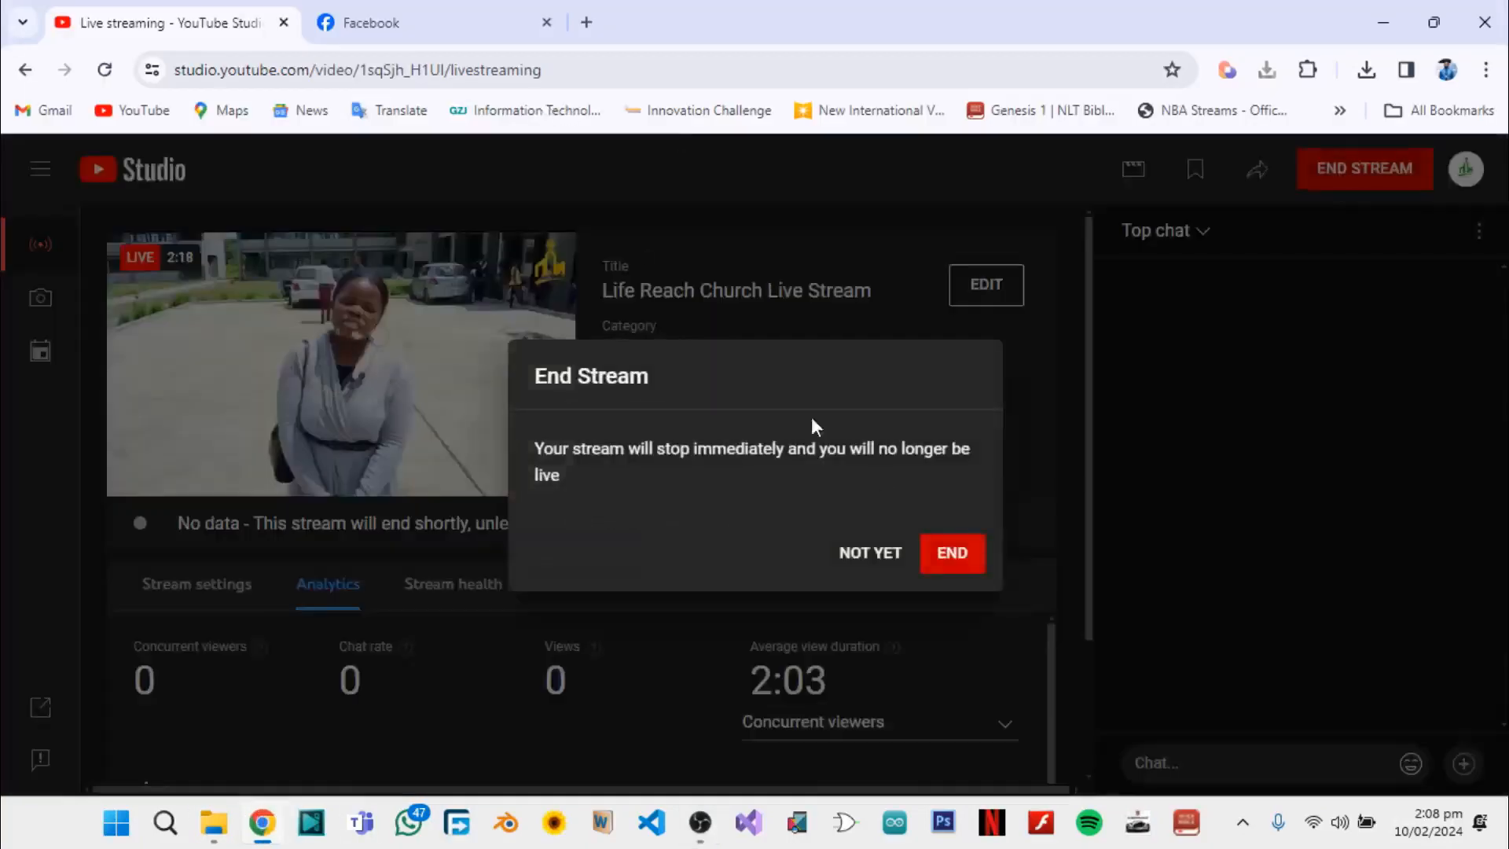
pyautogui.click(933, 558)
# Go back from Facebook's ended live video dashboard to the page for creating a live video
pyautogui.click(354, 22)
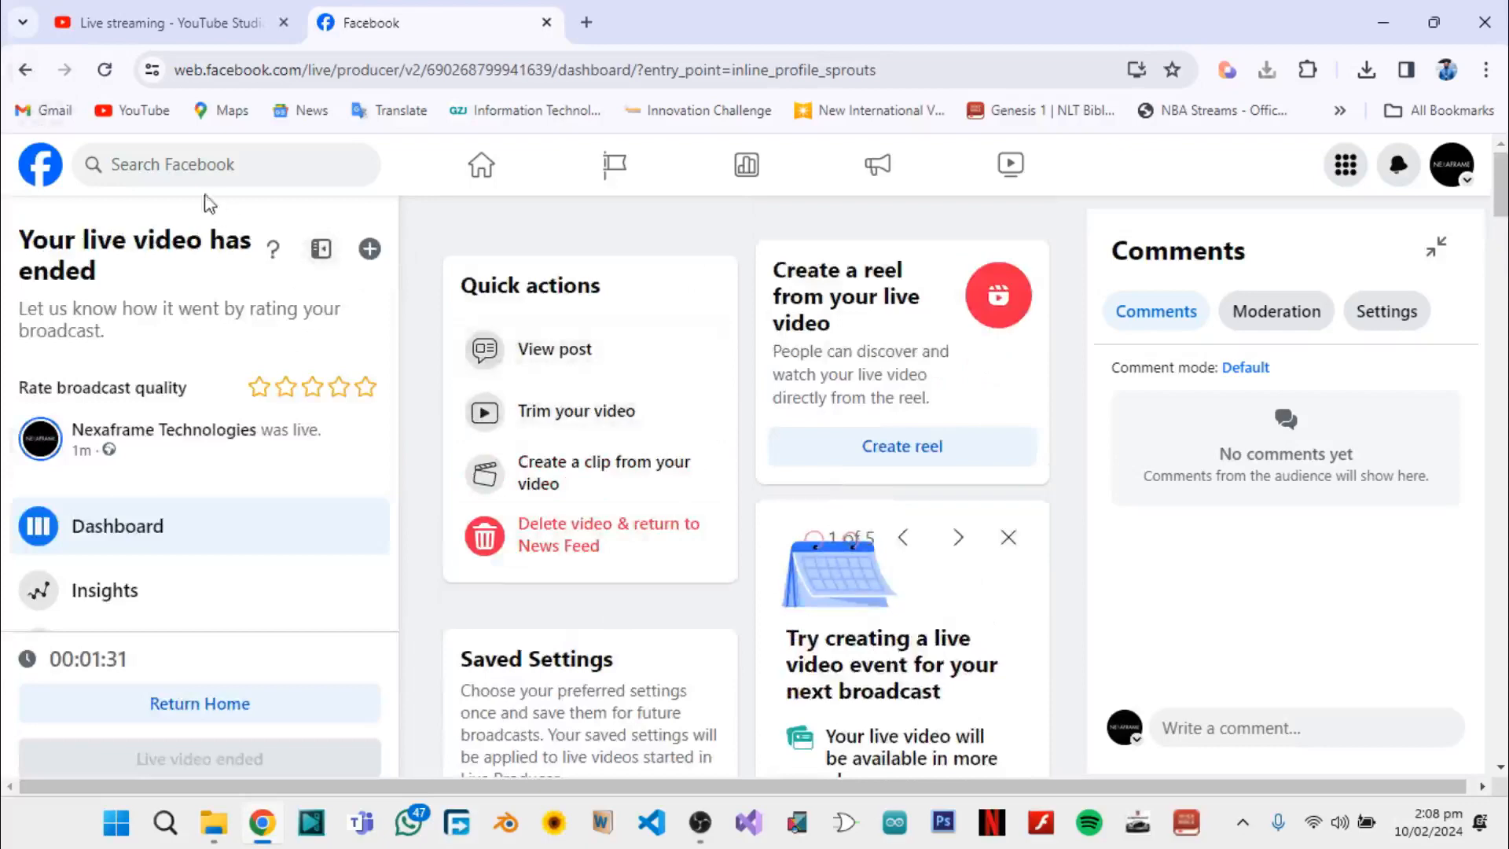
pyautogui.click(26, 70)
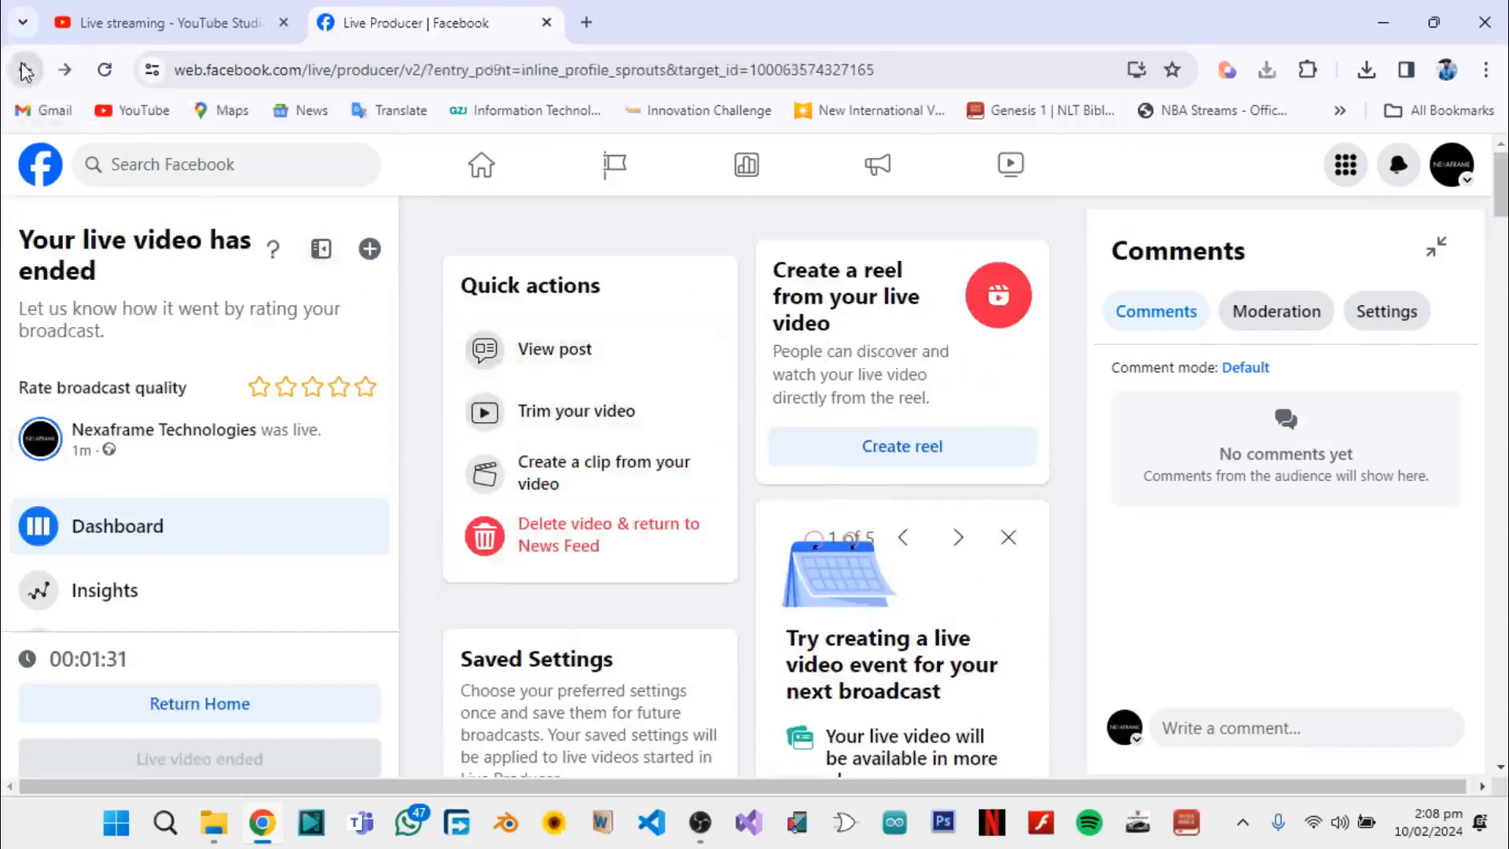
pyautogui.scroll(-5, 626, 398)
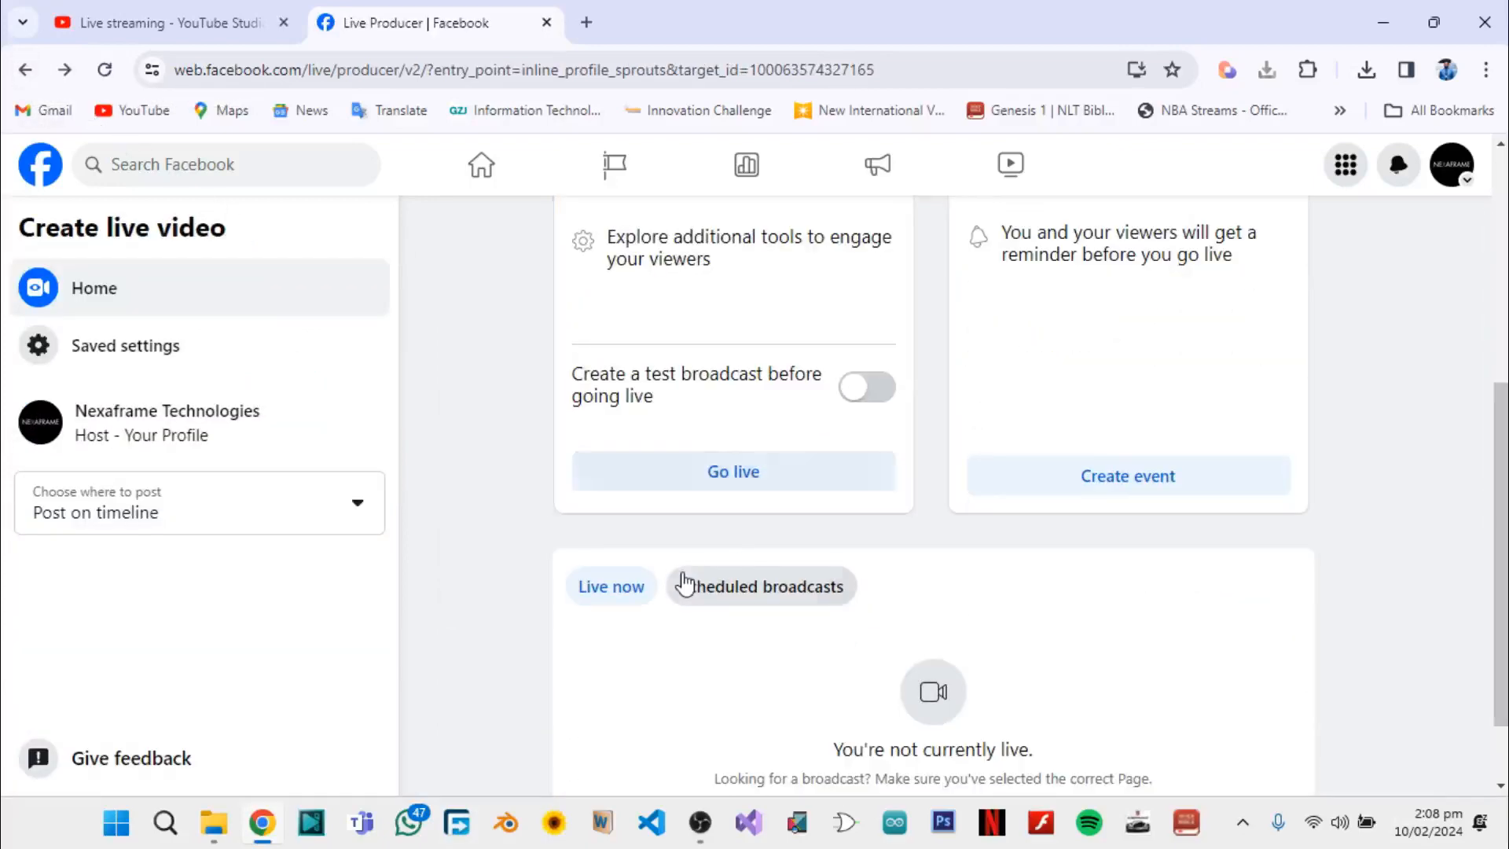
# Dismiss the finished stream's summary in YouTube Studio
pyautogui.click(158, 15)
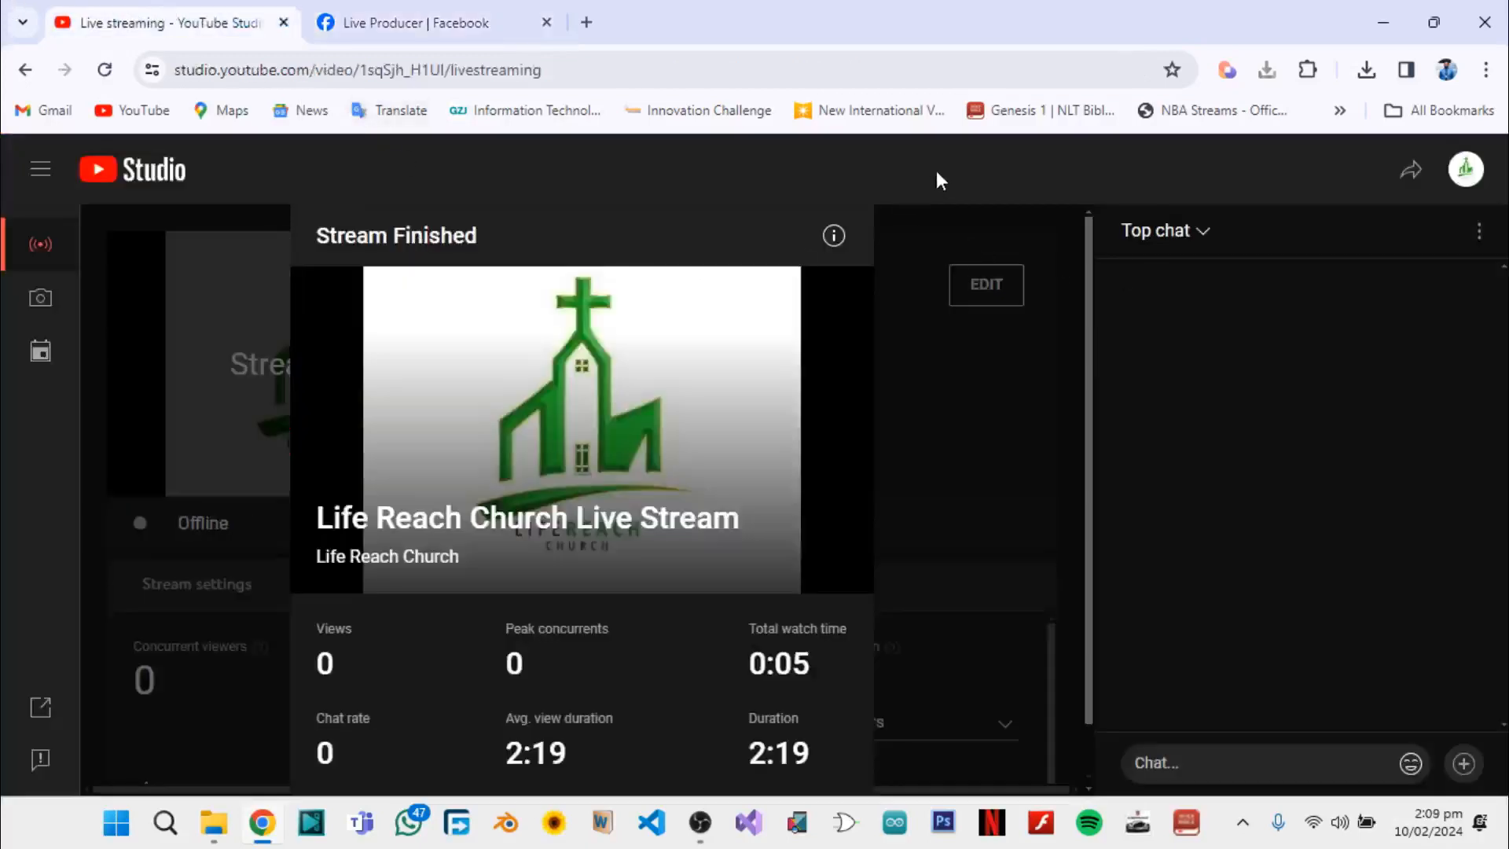
pyautogui.scroll(-1, 904, 426)
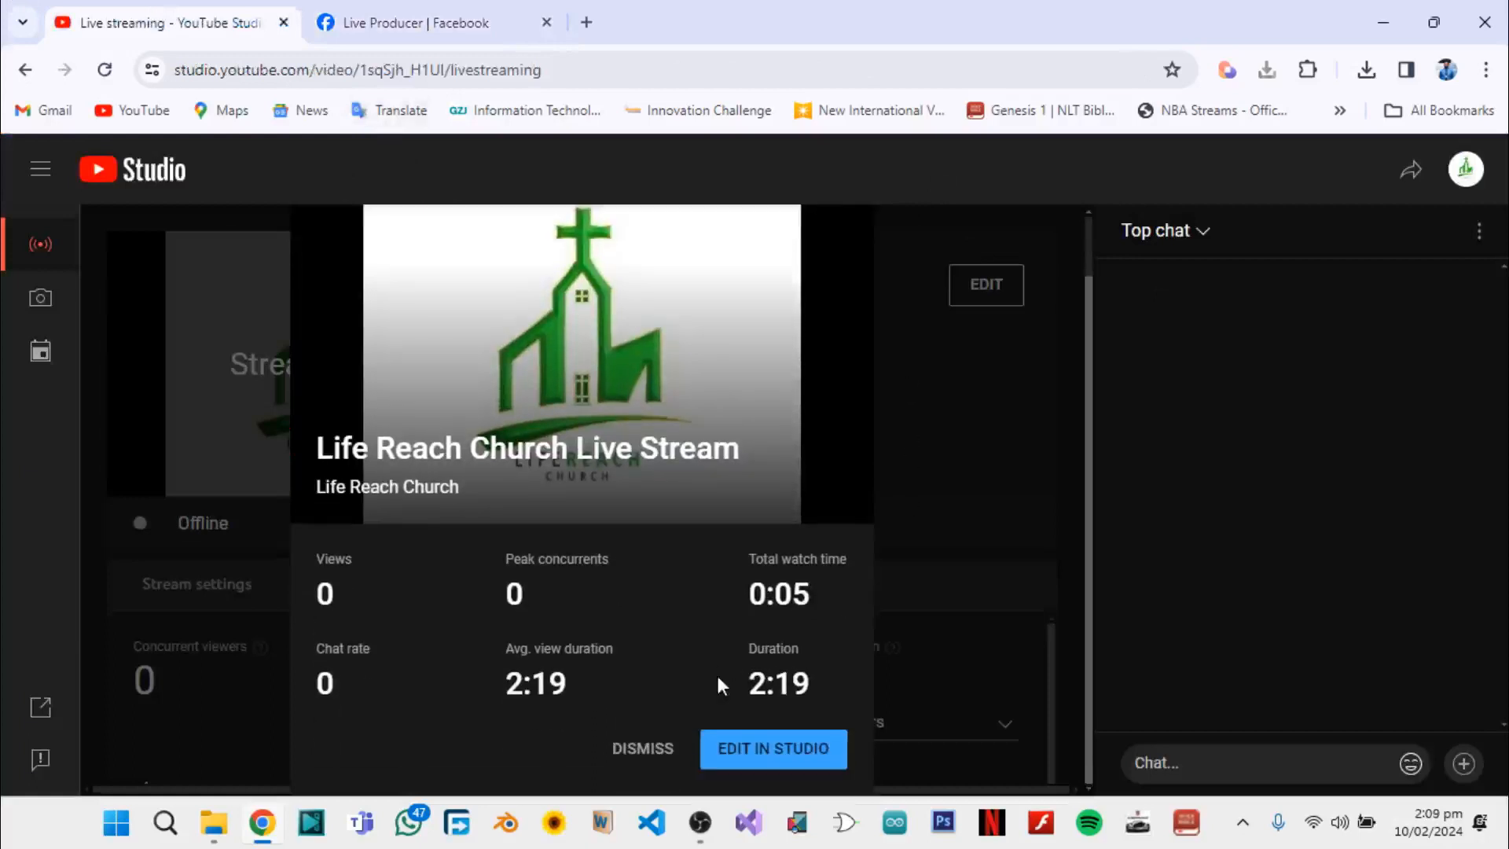
pyautogui.click(670, 743)
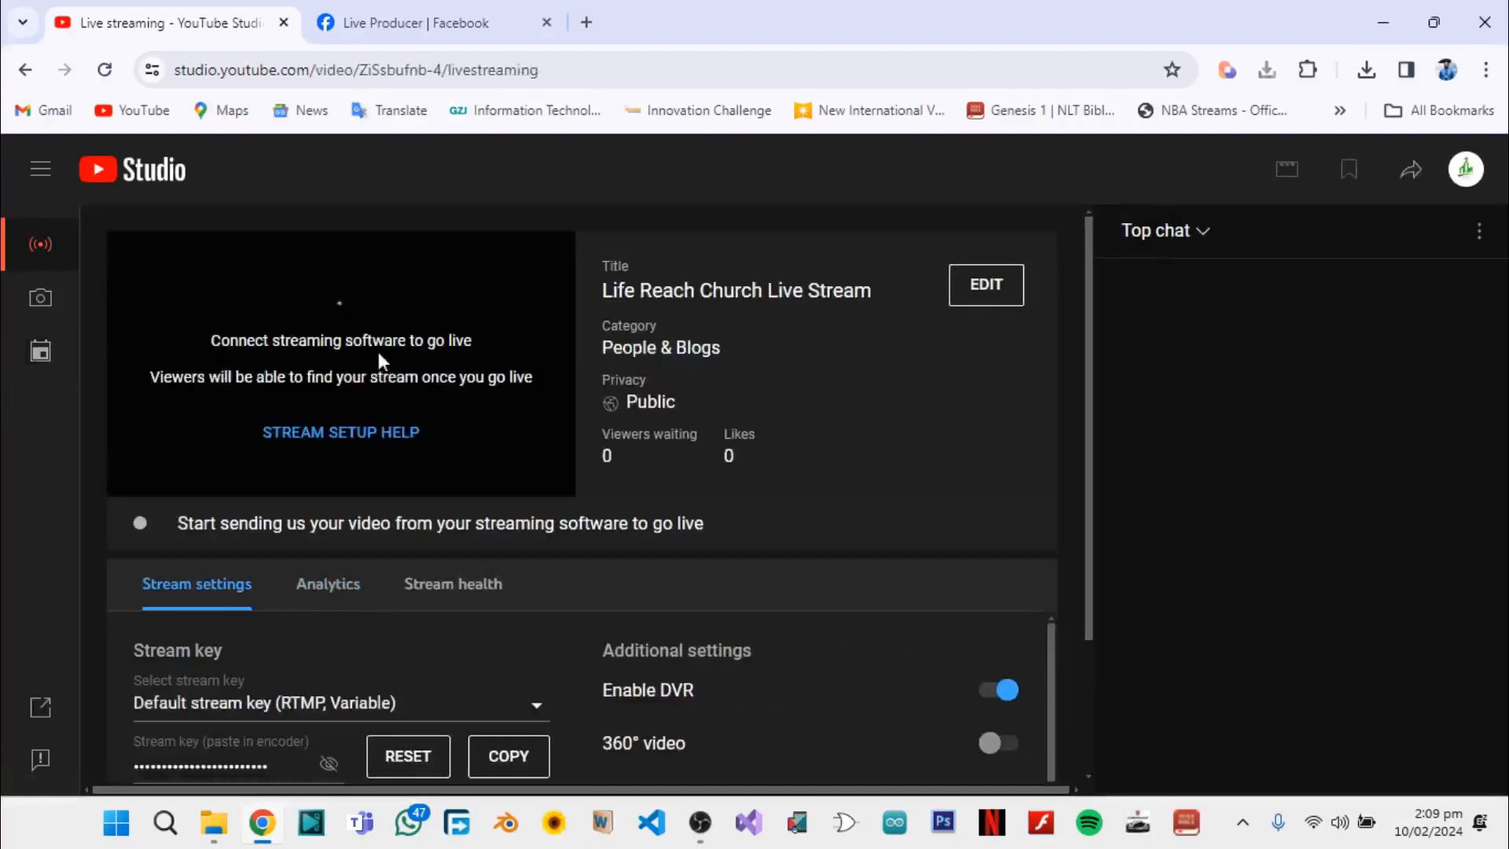
# Set up a new live video in Facebook Live Producer in Chrome and copy its stream key
pyautogui.click(700, 823)
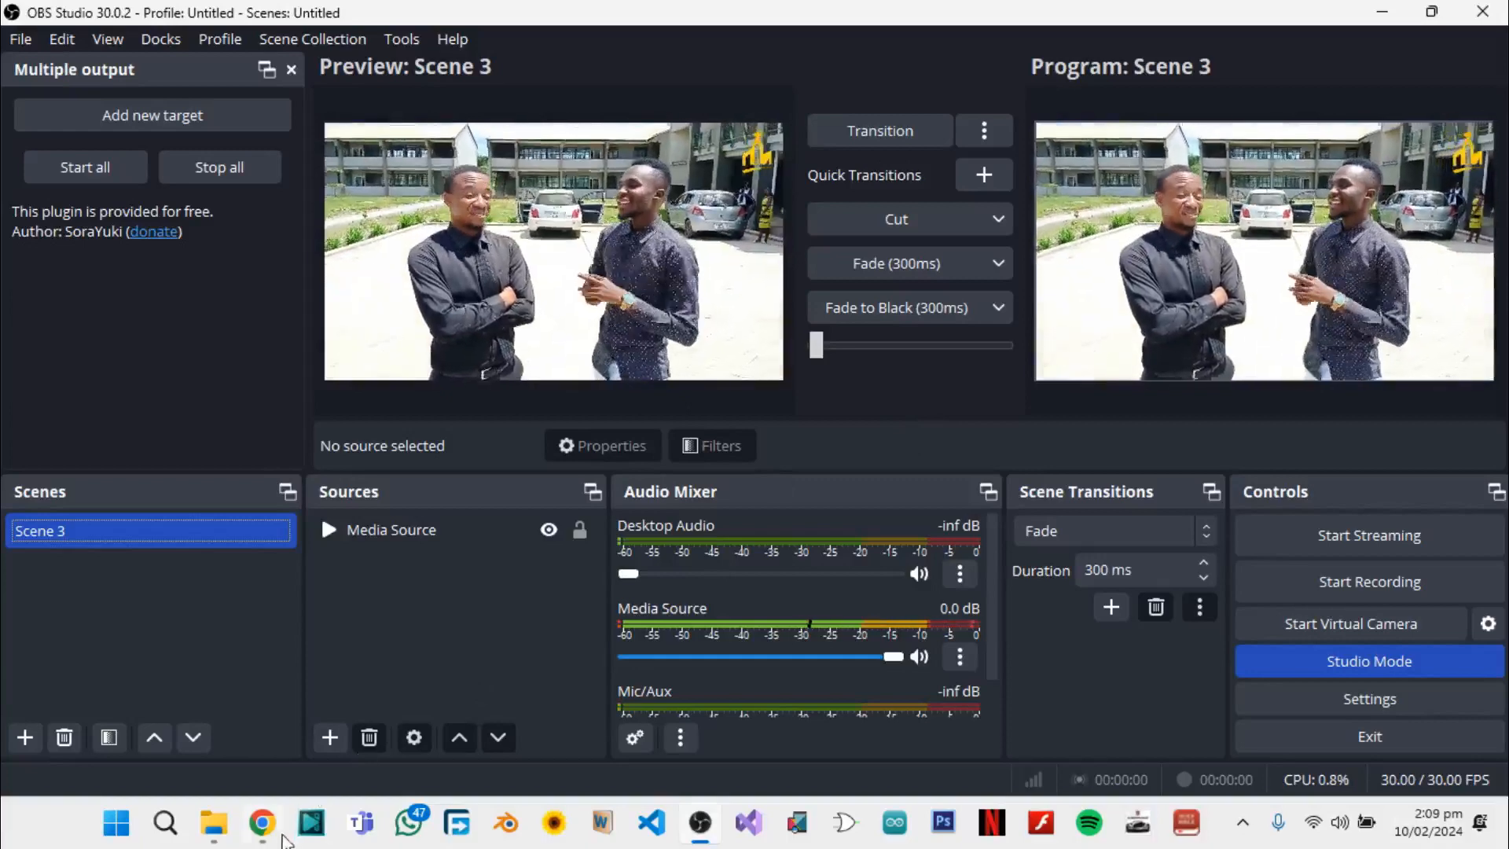
pyautogui.click(265, 833)
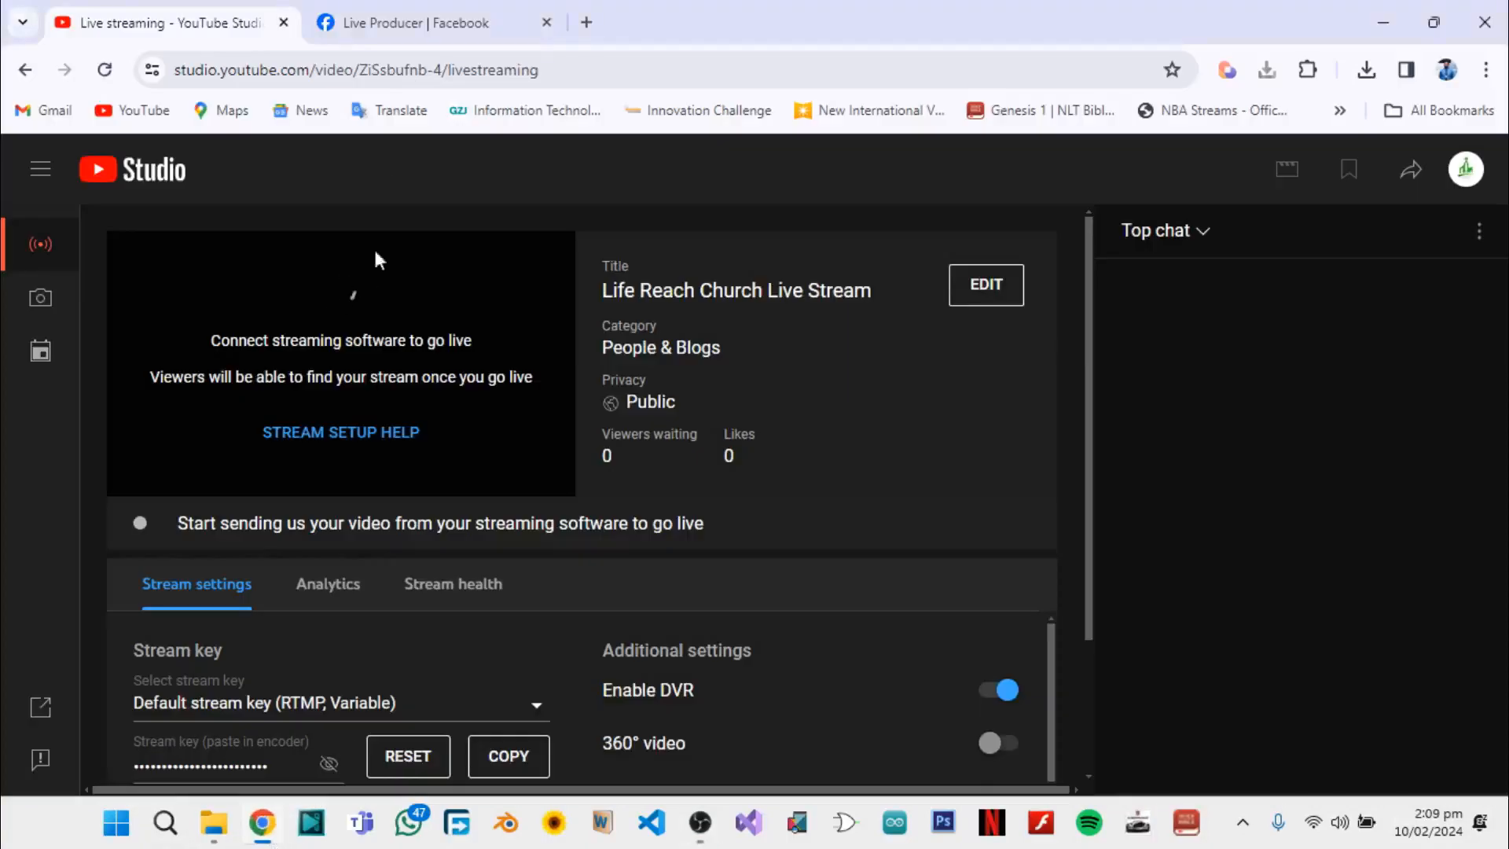
pyautogui.click(421, 11)
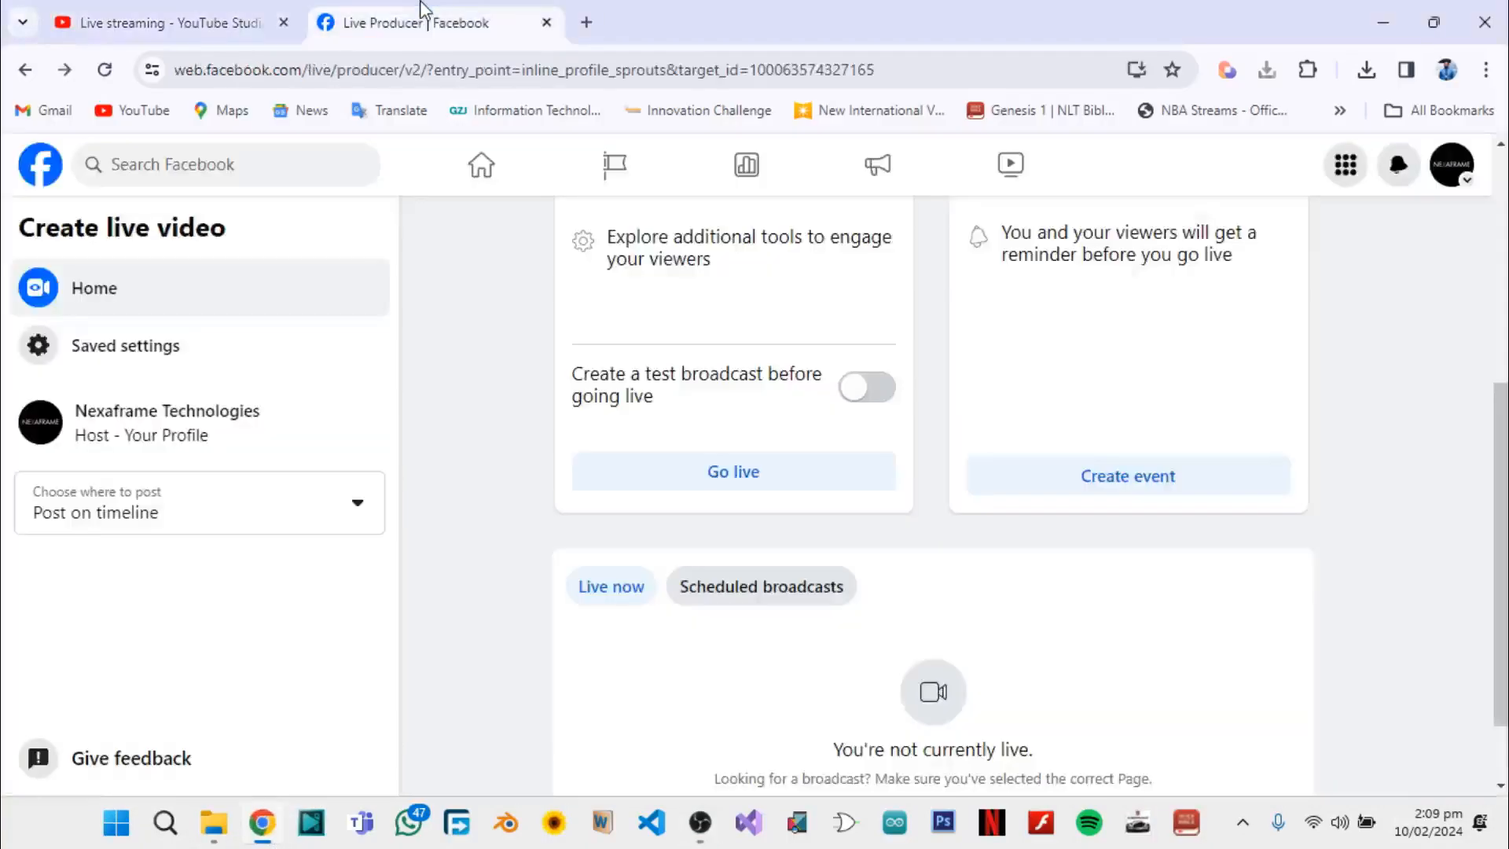
pyautogui.click(710, 469)
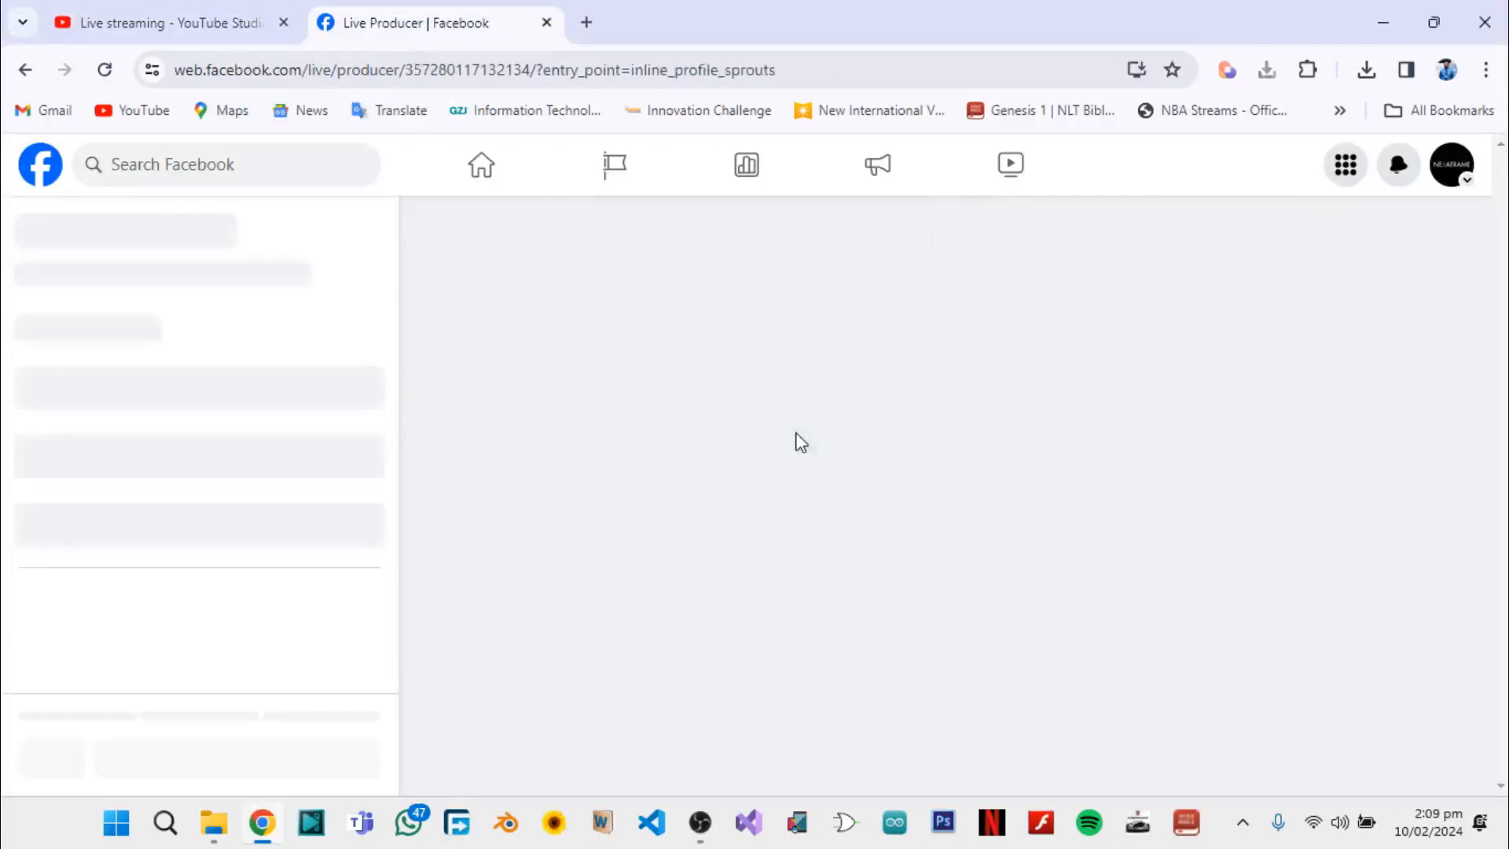
pyautogui.scroll(-3, 825, 547)
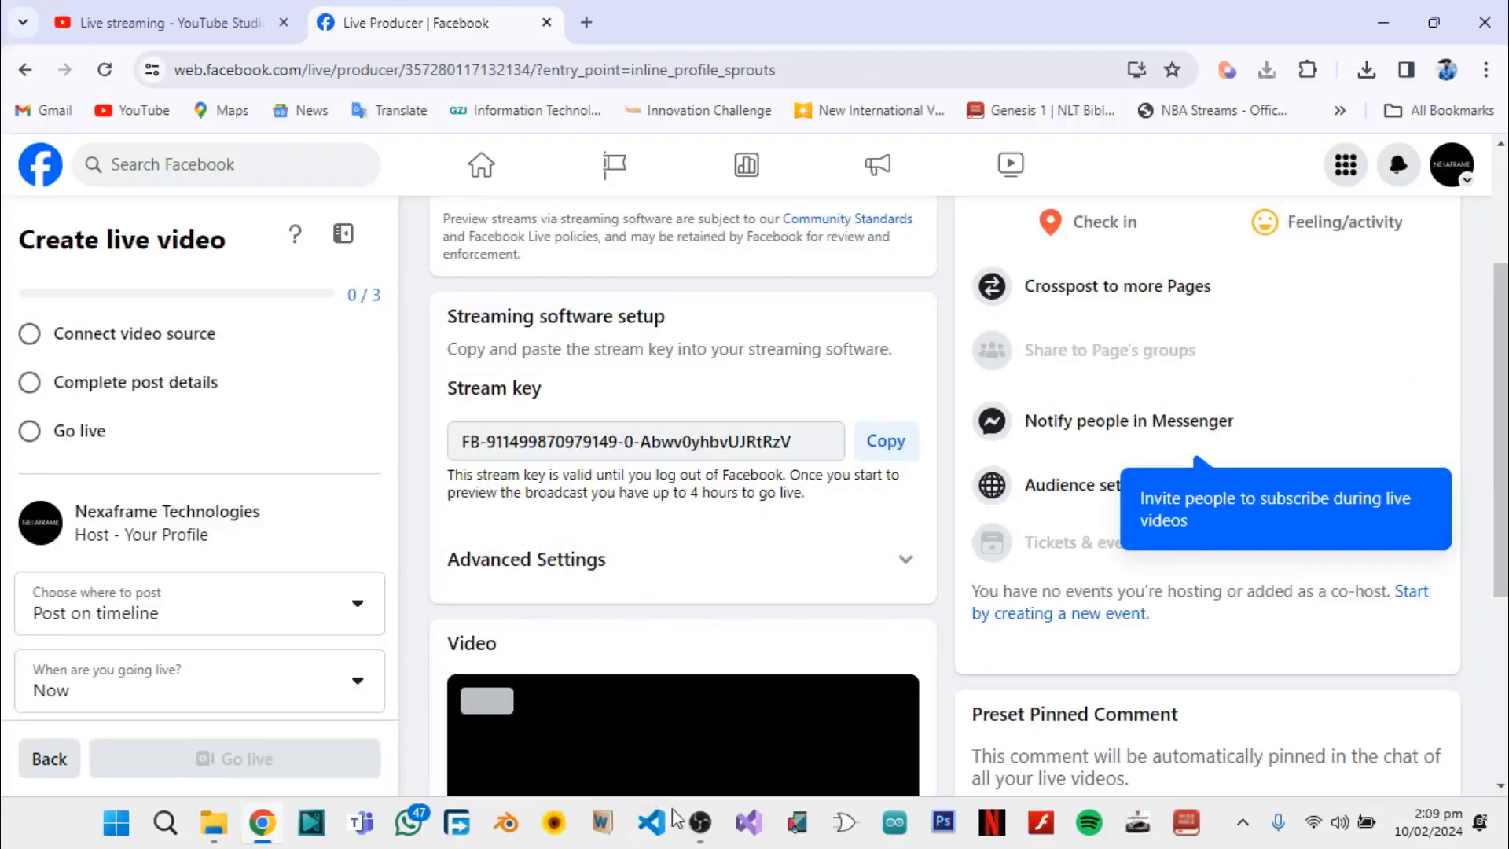
# Switch to OBS Studio, replace the Facebook Live stream key in the stream settings with the copied key, and save the settings
pyautogui.click(696, 832)
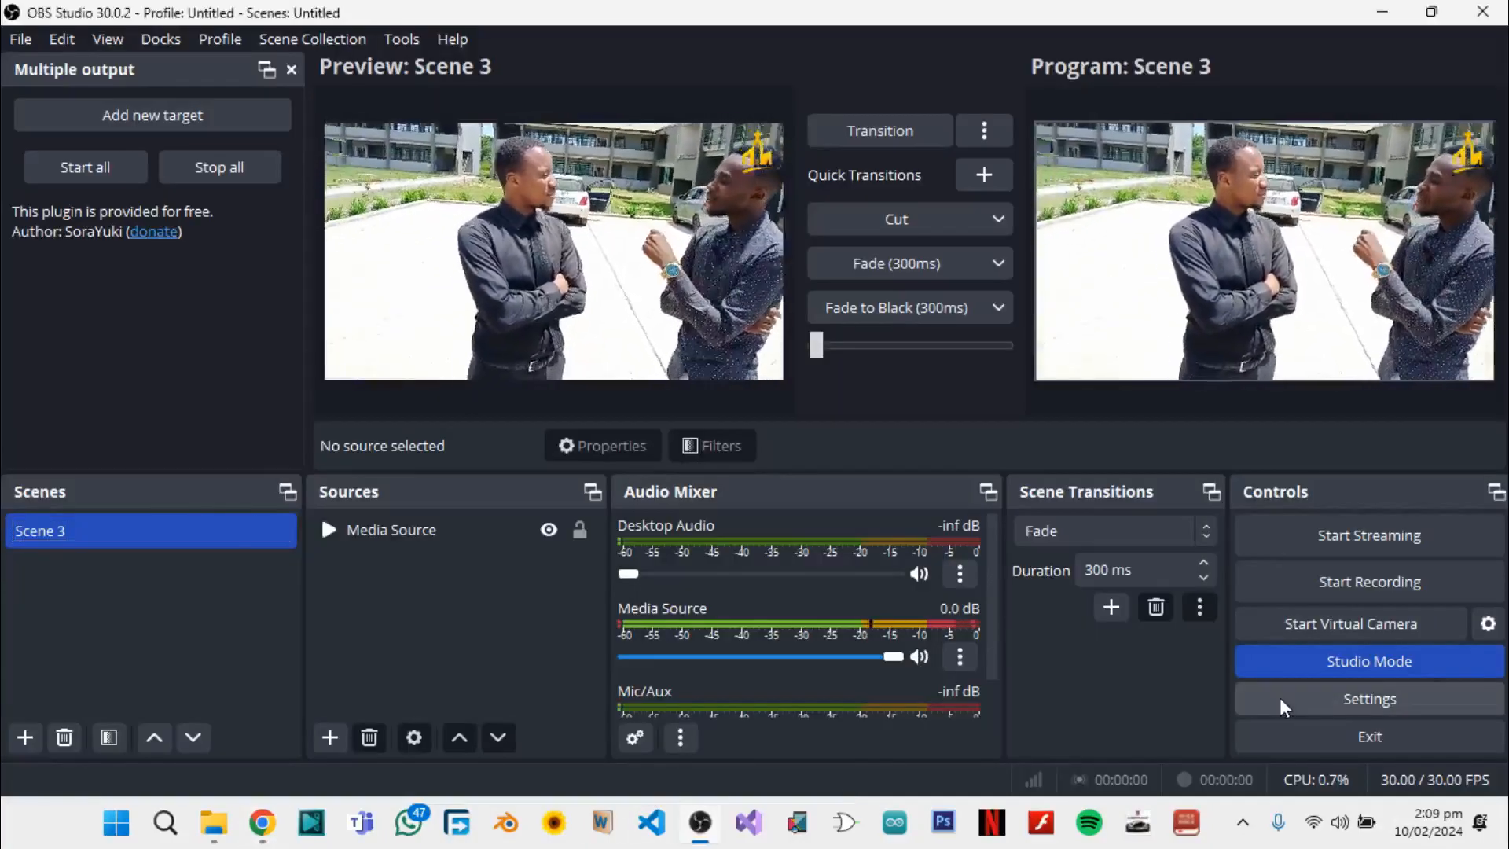
pyautogui.click(1309, 700)
pyautogui.click(283, 117)
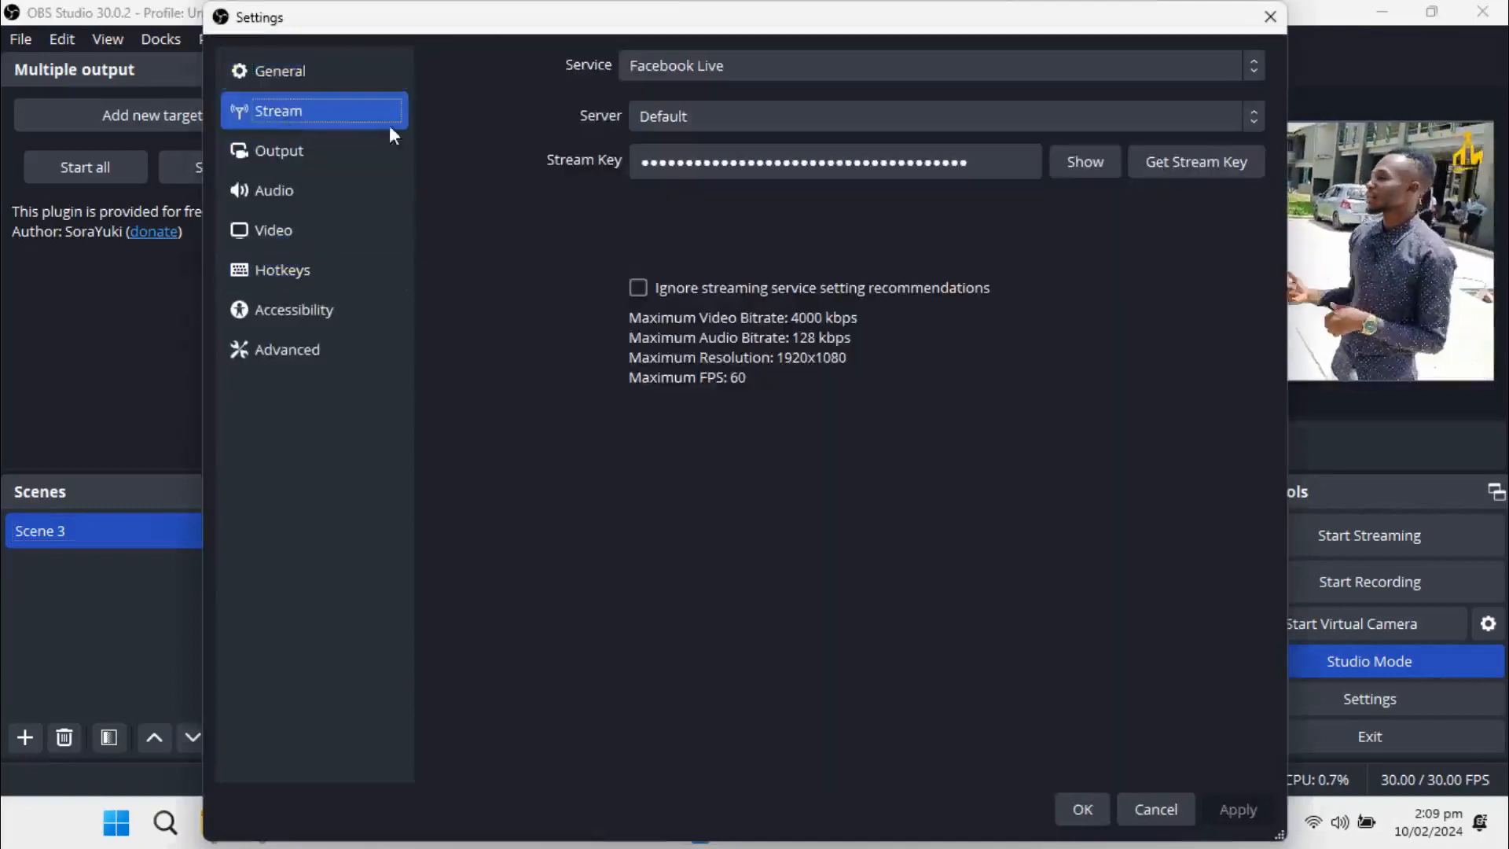
pyautogui.moveTo(997, 161); pyautogui.dragTo(674, 156)
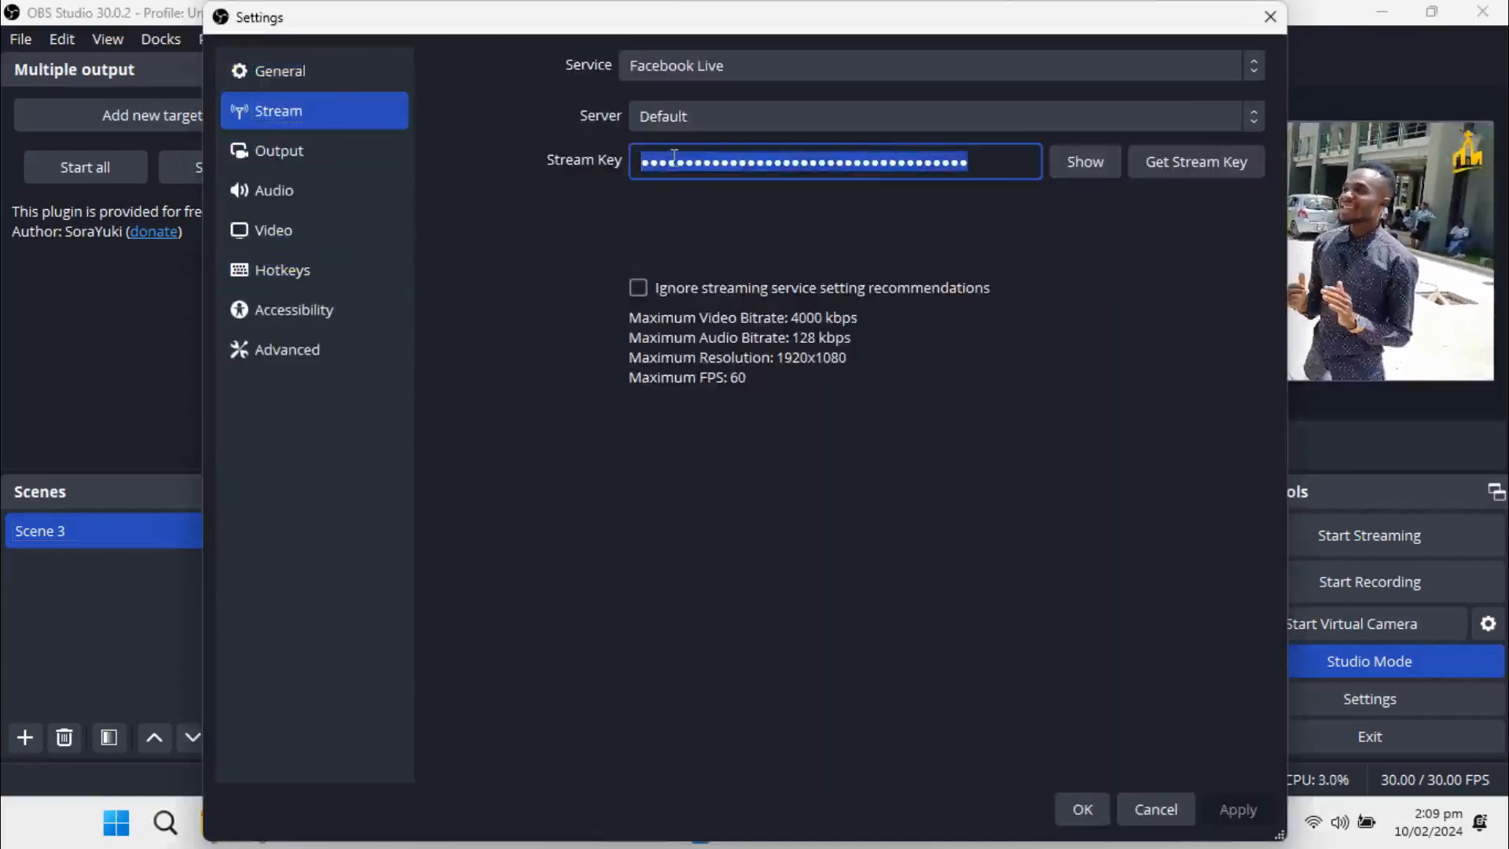
pyautogui.press('BackSpace')
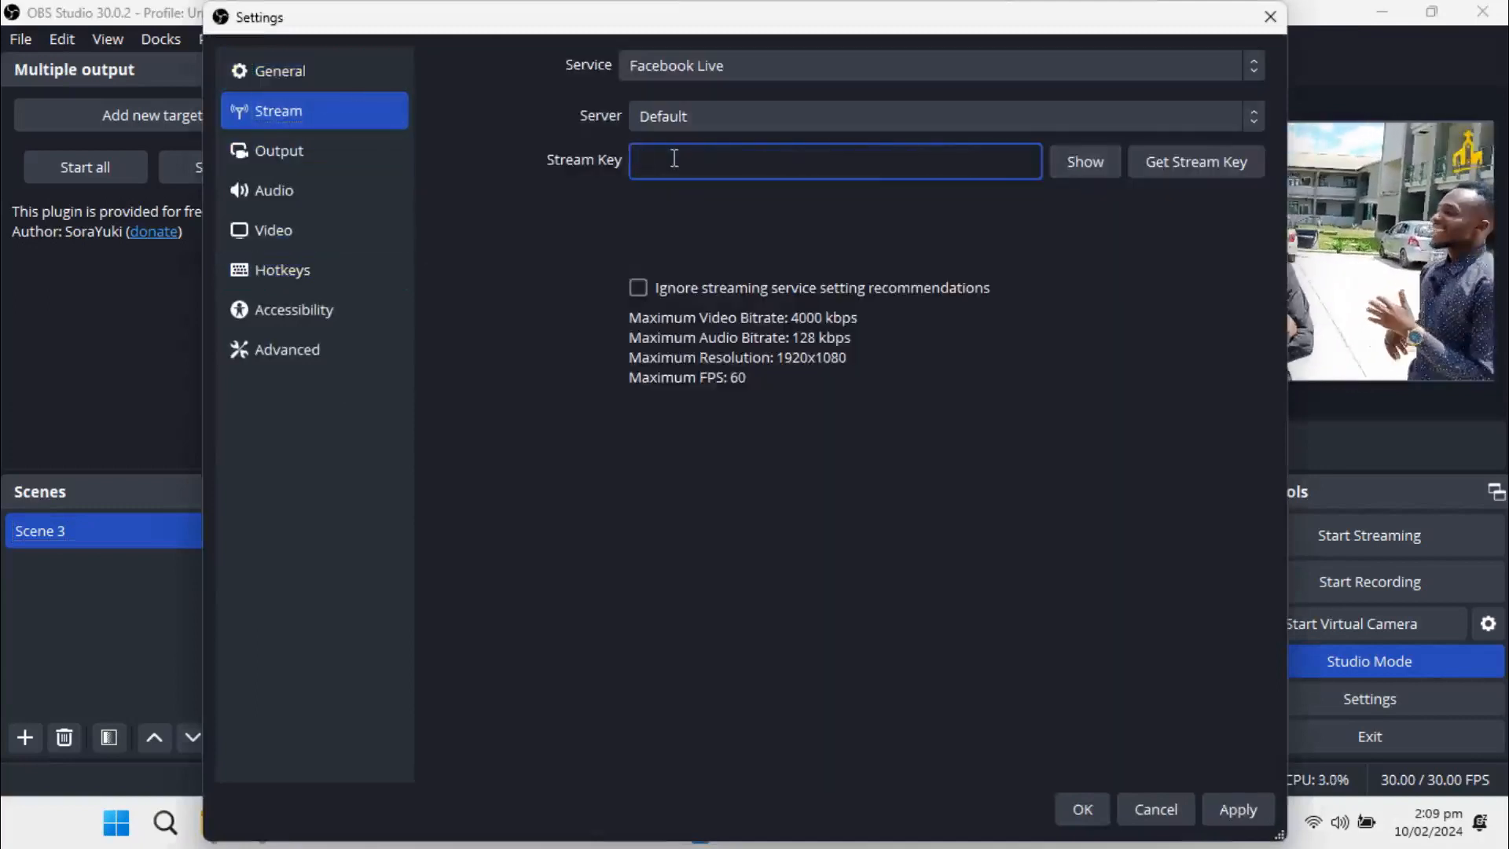
pyautogui.hotkey('ctrl', 'v')
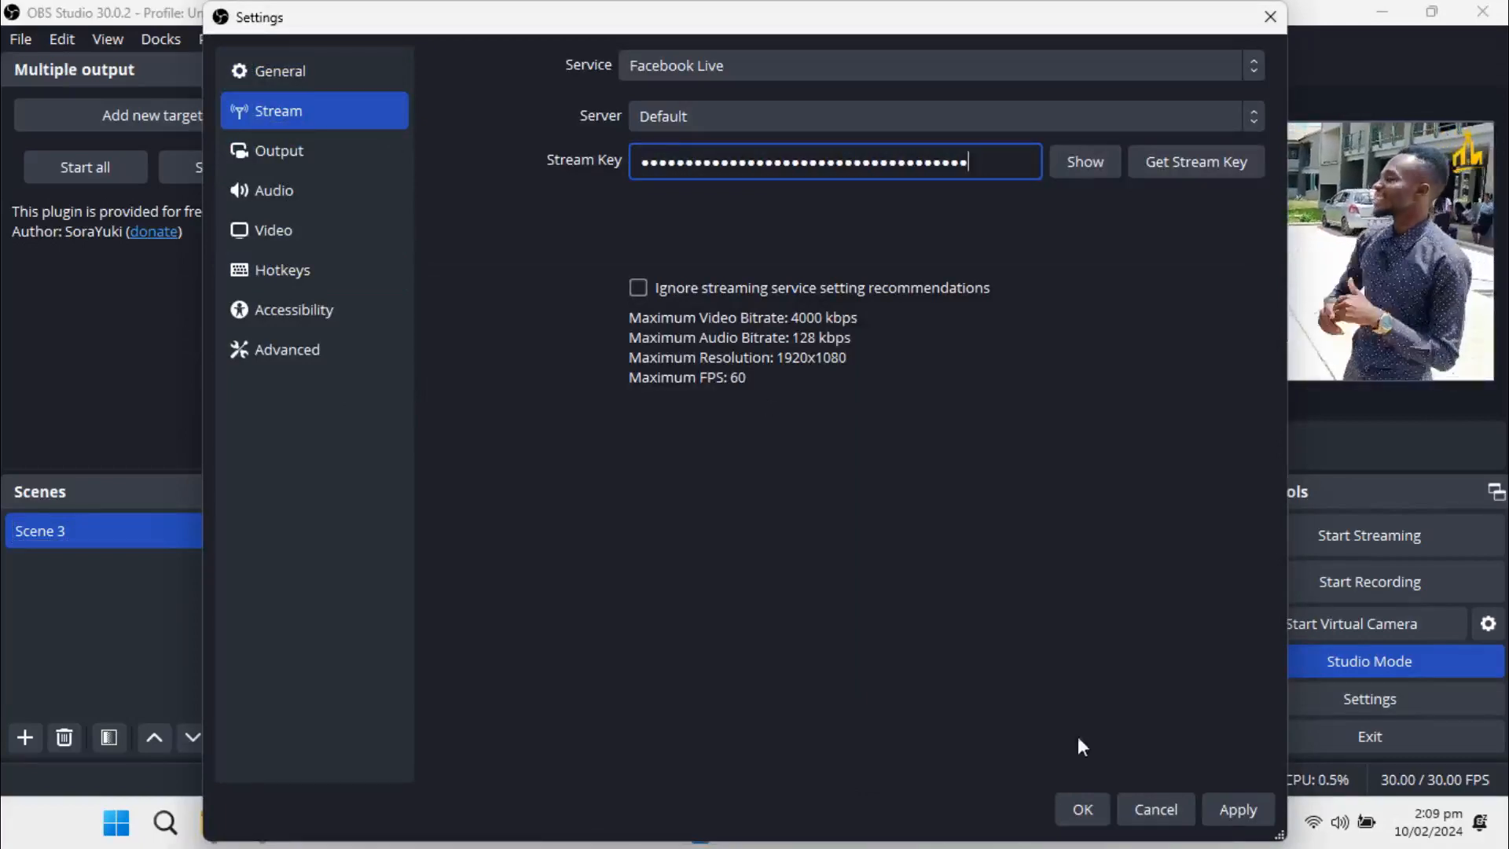
pyautogui.click(1256, 808)
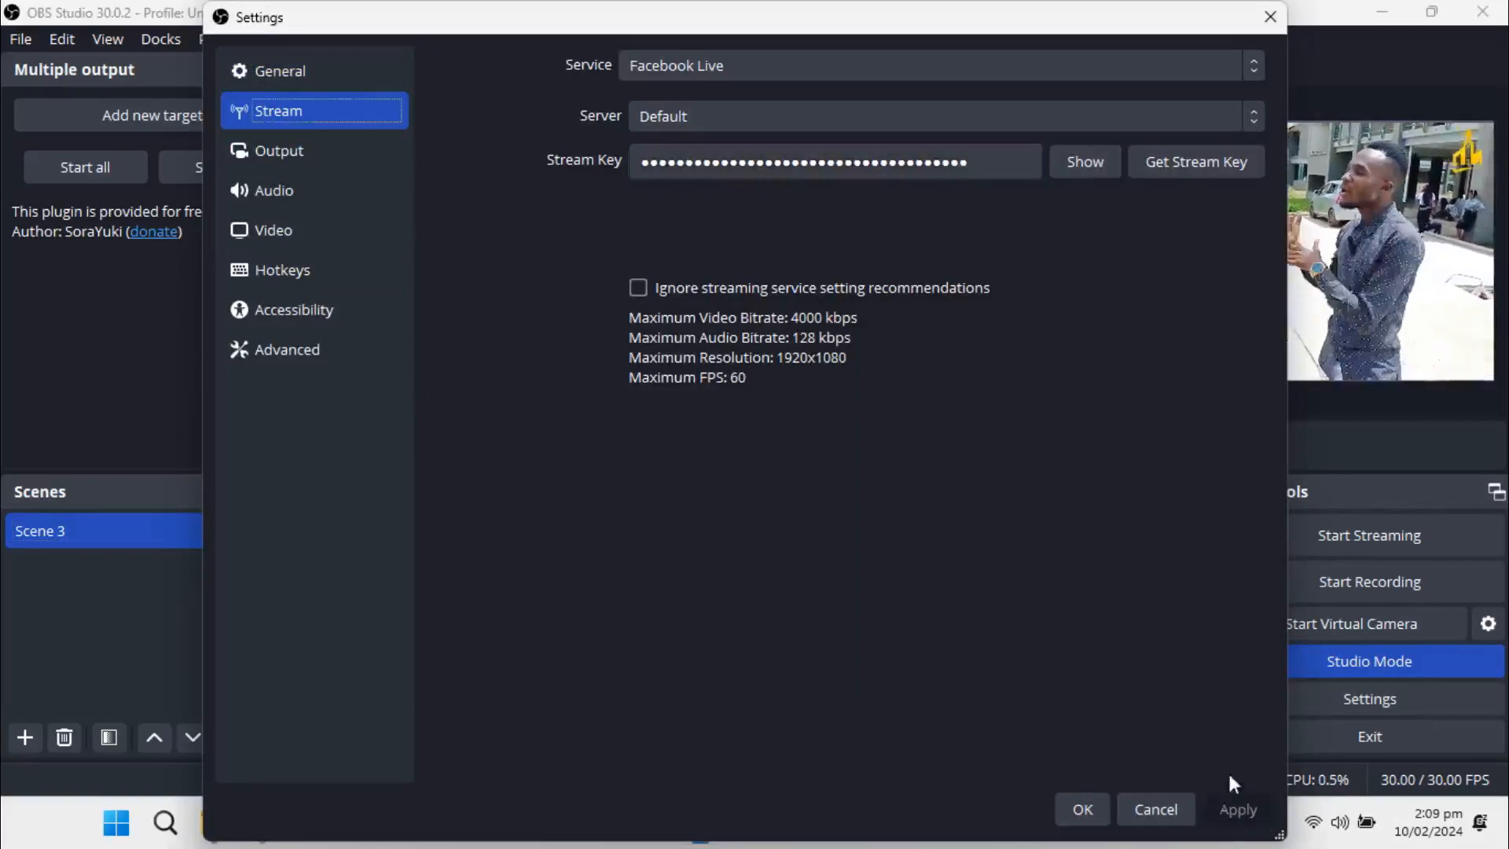
pyautogui.click(1088, 799)
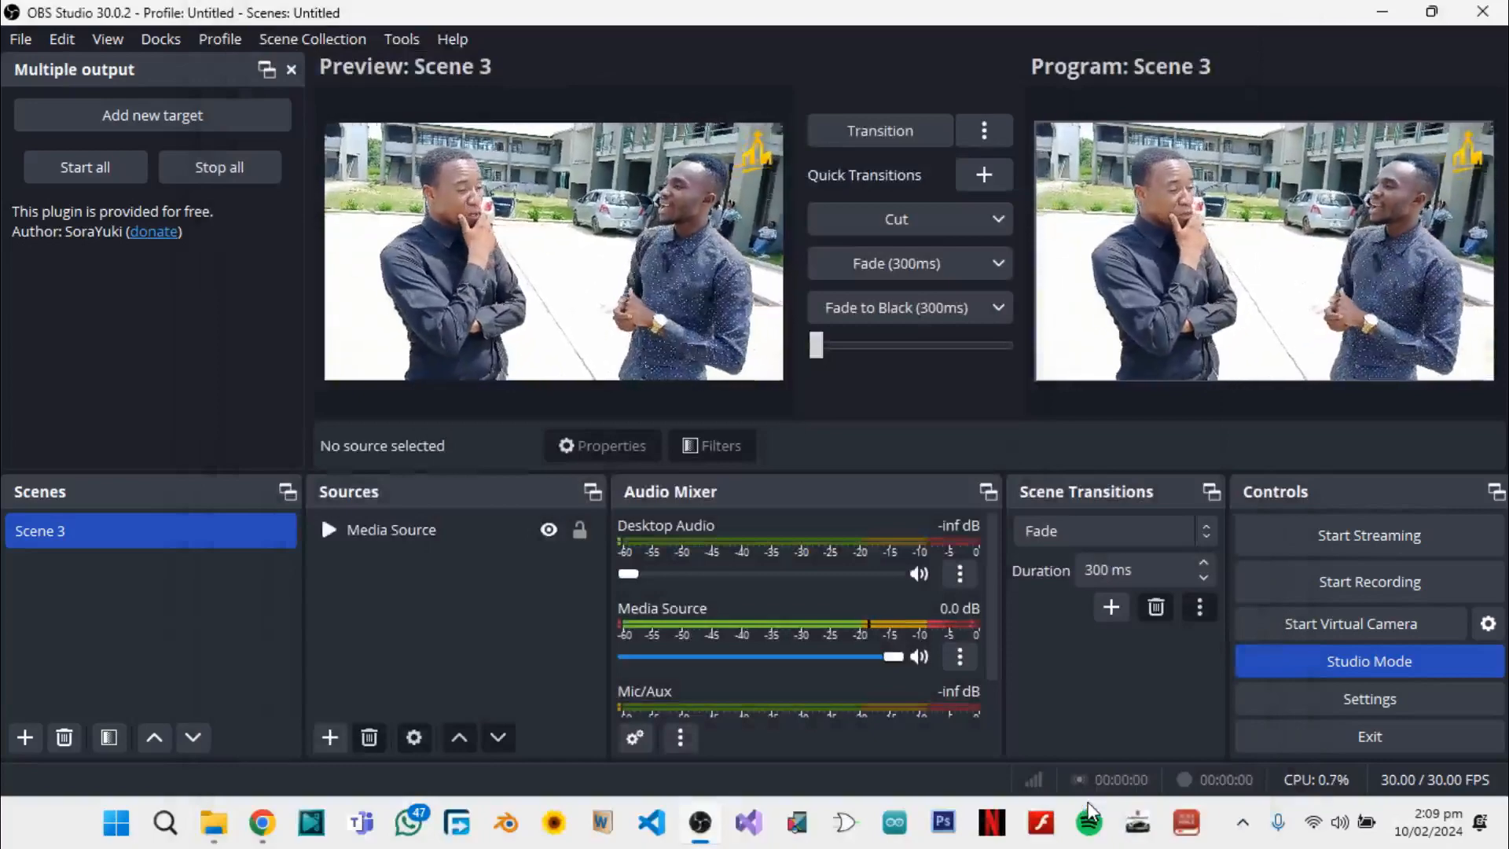
# Check the video section of Facebook Live Producer in Chrome, and start streaming in OBS Studio
pyautogui.click(271, 827)
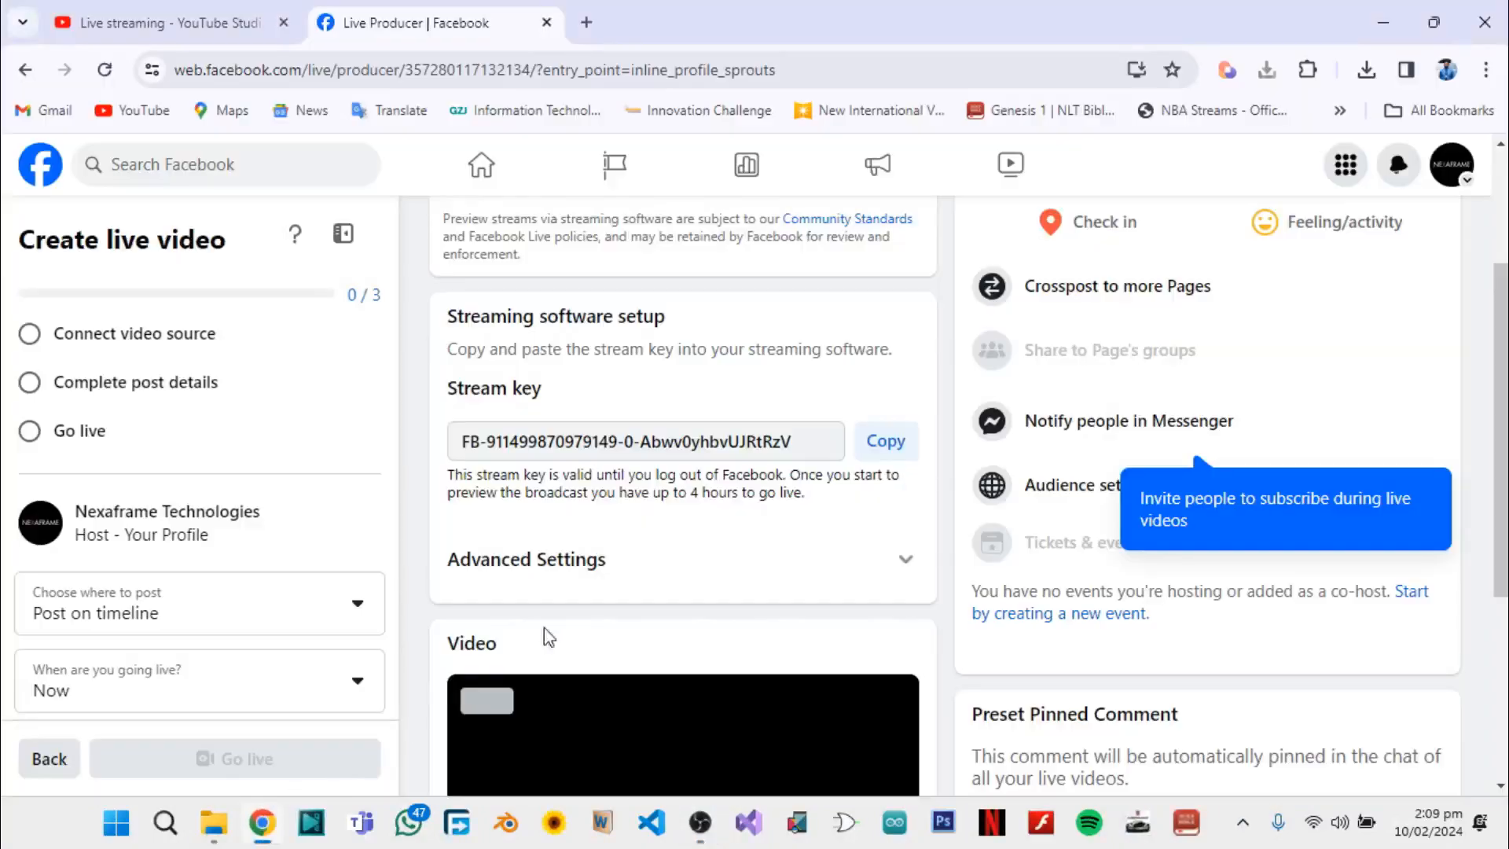
pyautogui.scroll(-4, 545, 628)
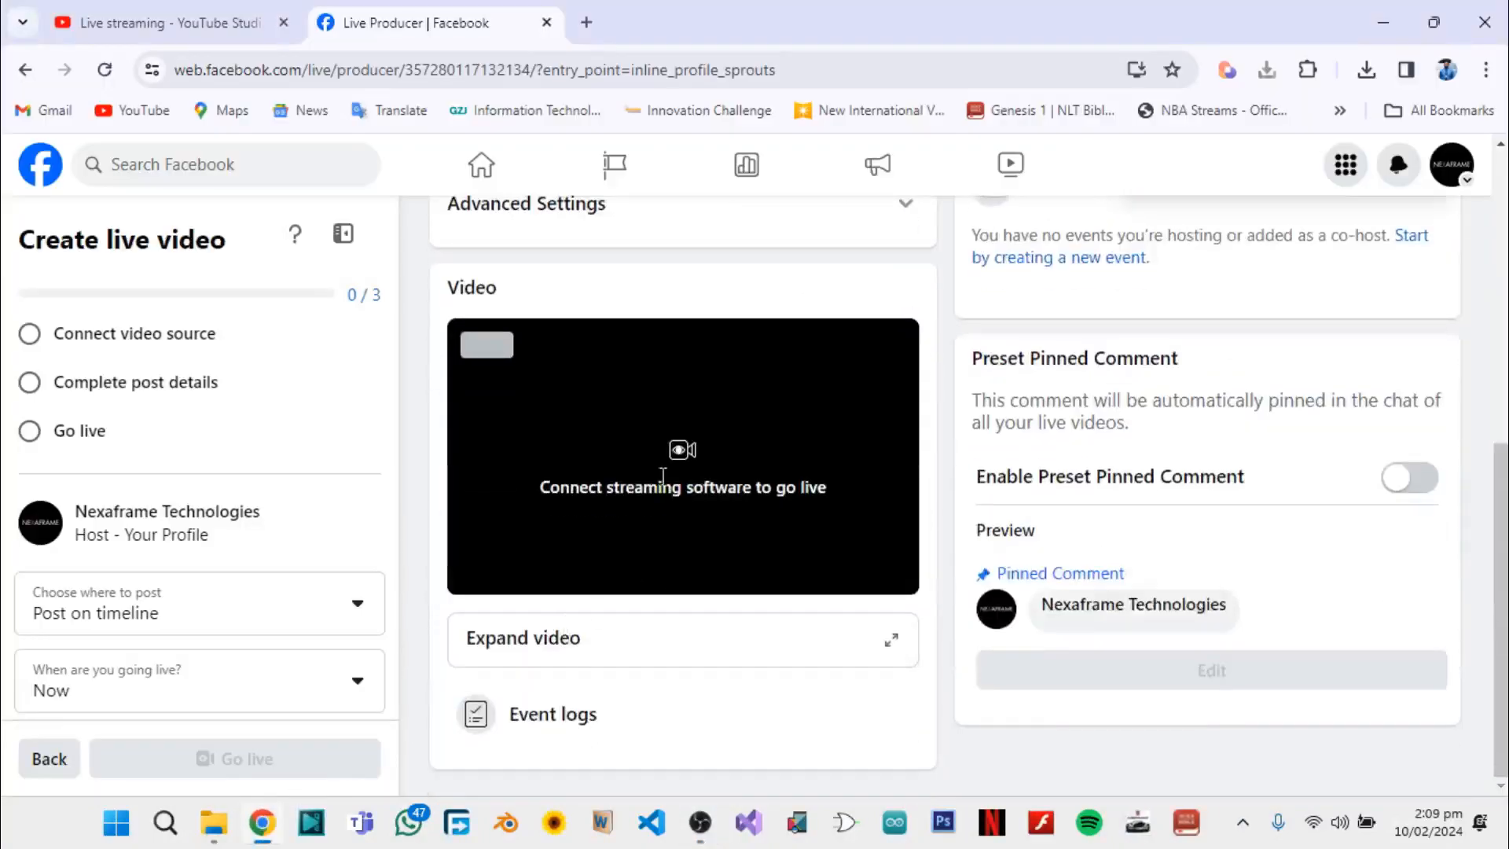
pyautogui.scroll(1, 662, 476)
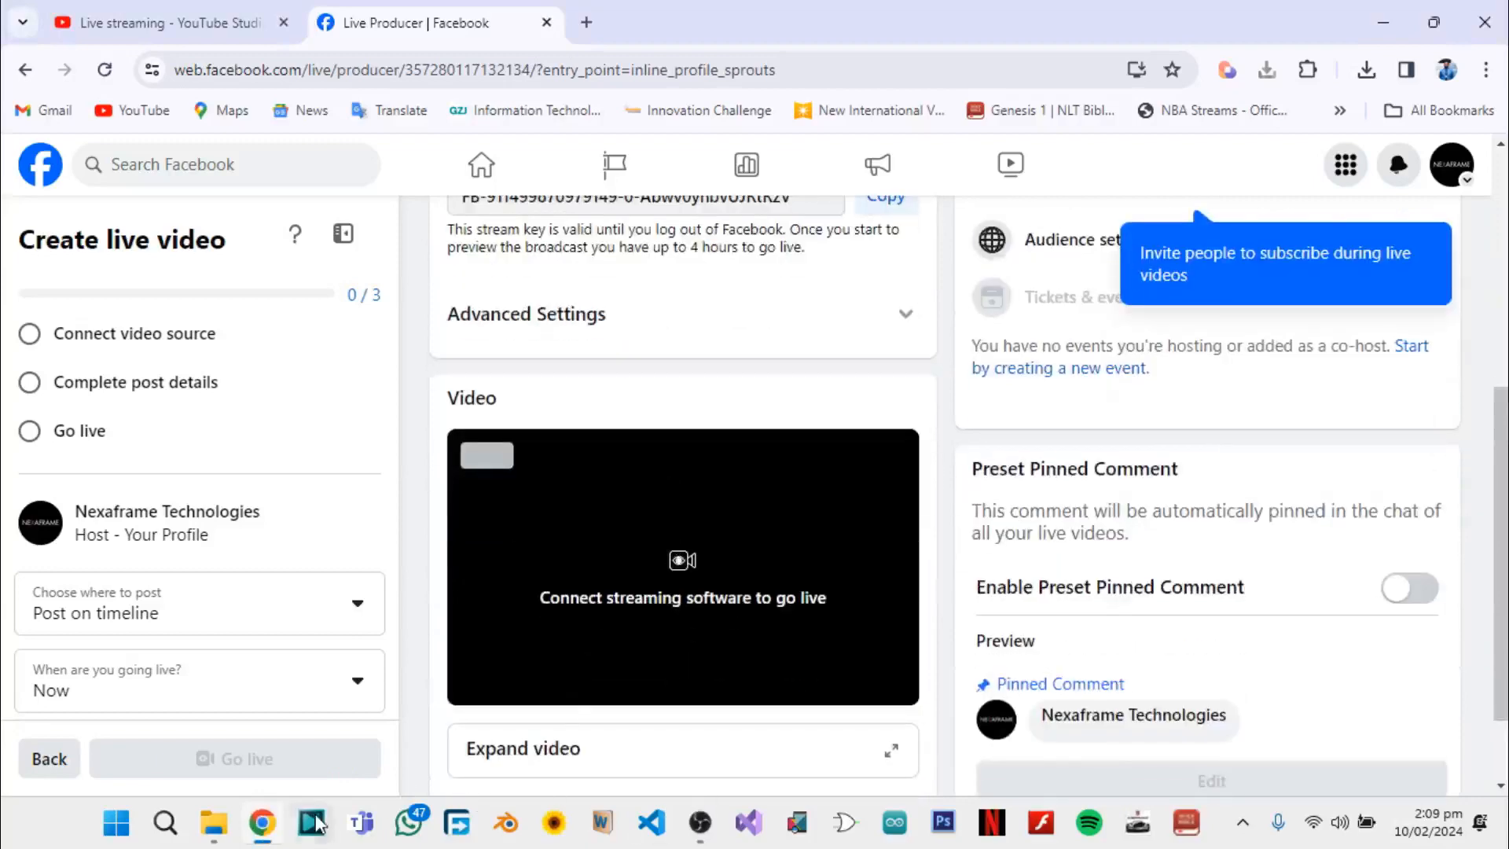
pyautogui.click(702, 822)
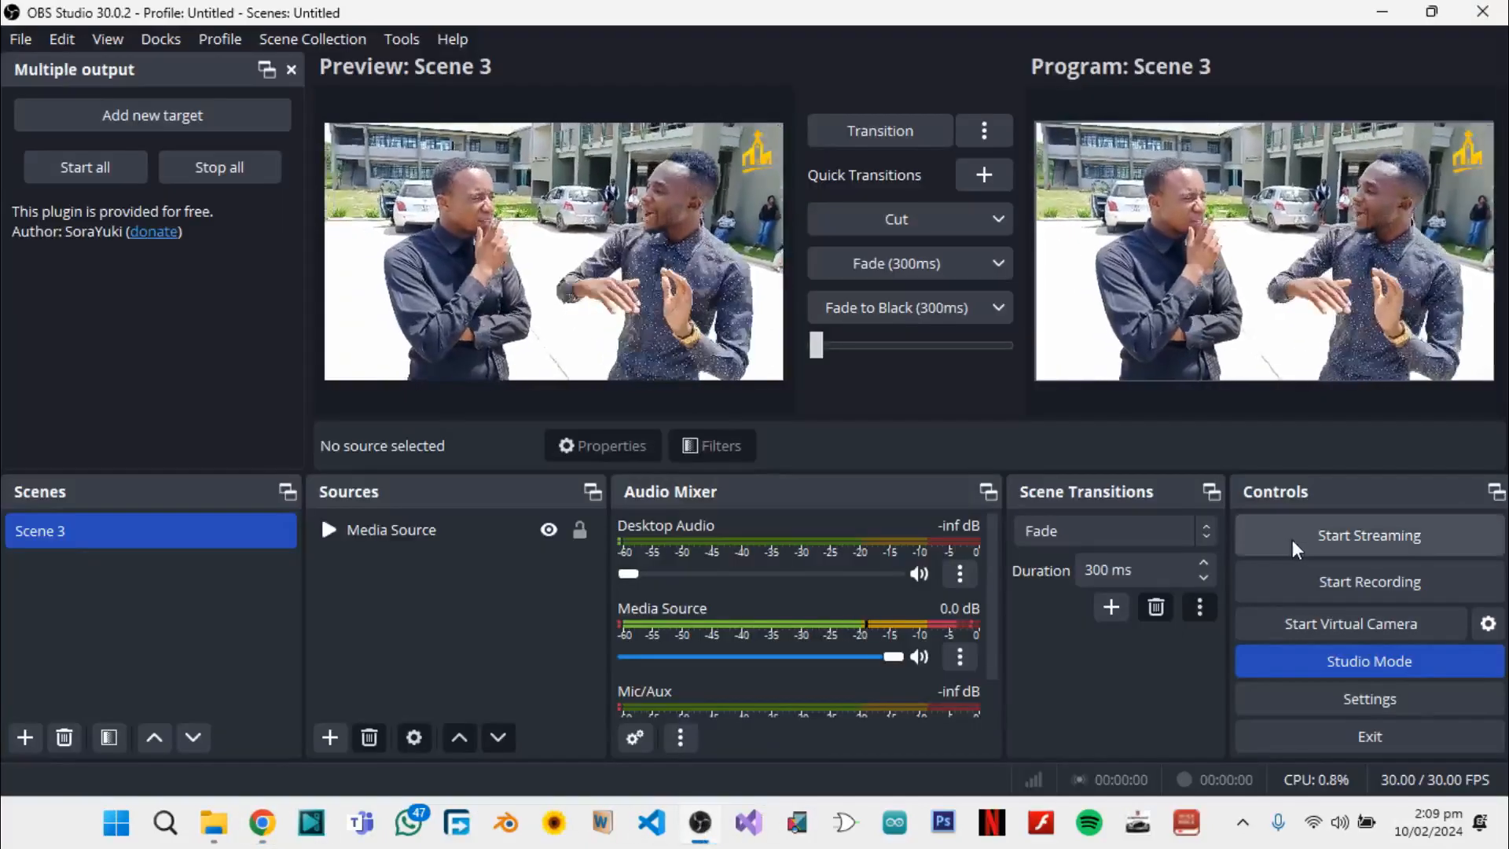
pyautogui.click(1292, 539)
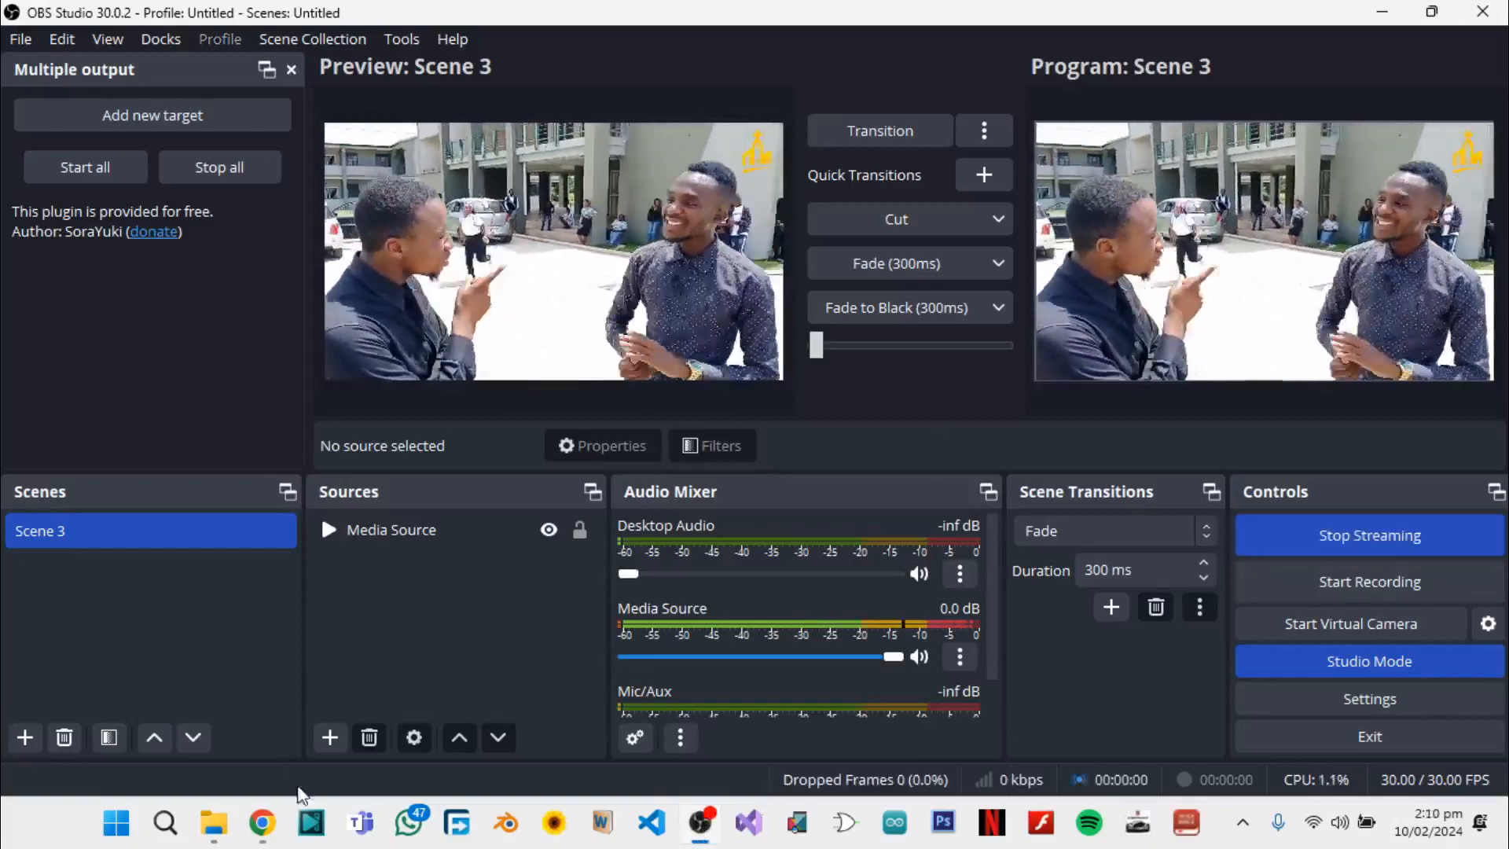
# Play the incoming video preview in Facebook Live Producer, and stop the stream in OBS Studio
pyautogui.click(269, 834)
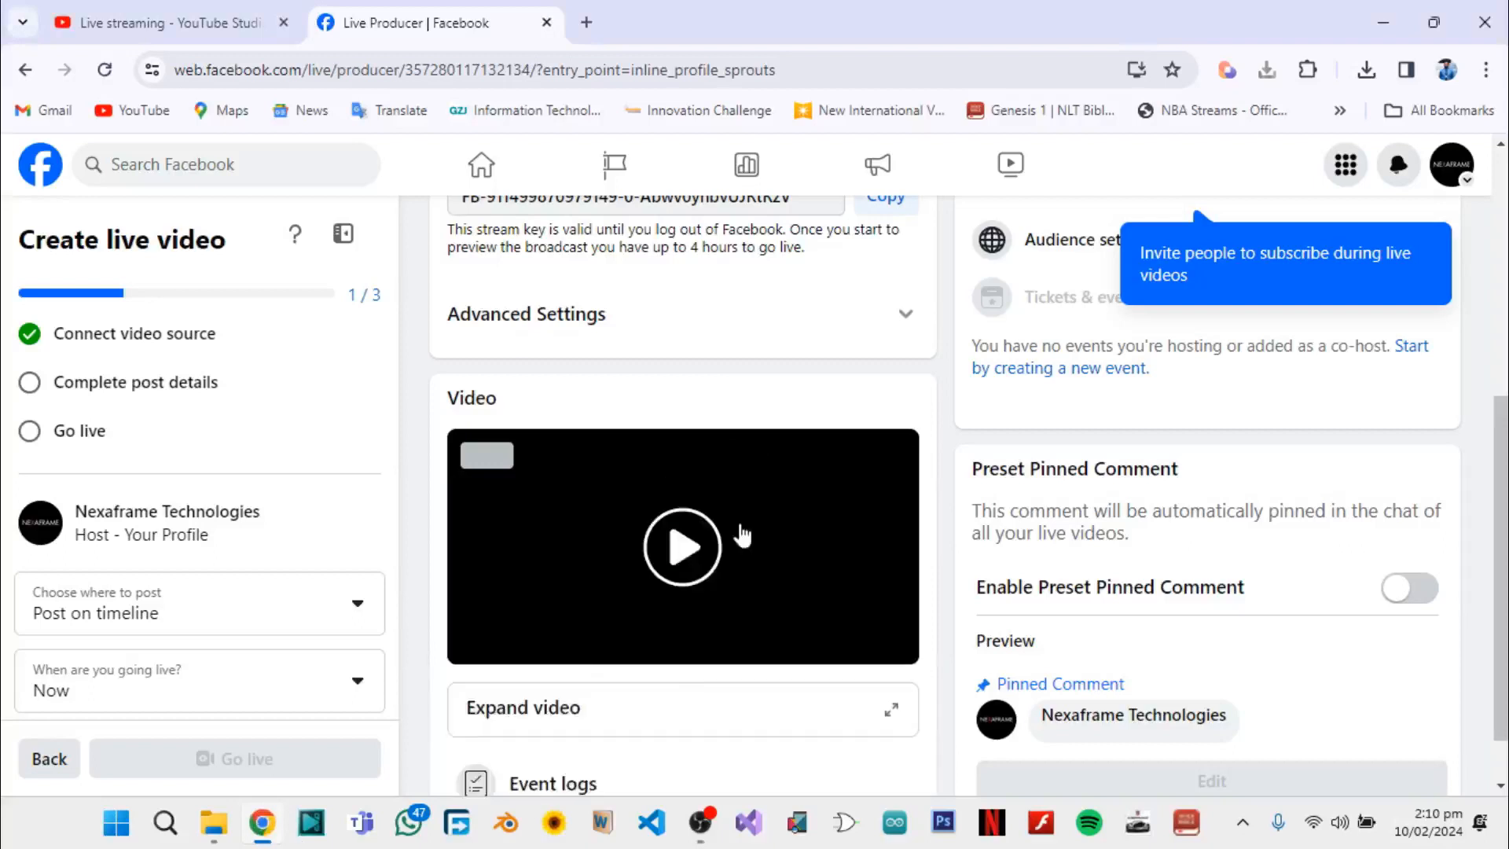
pyautogui.click(687, 582)
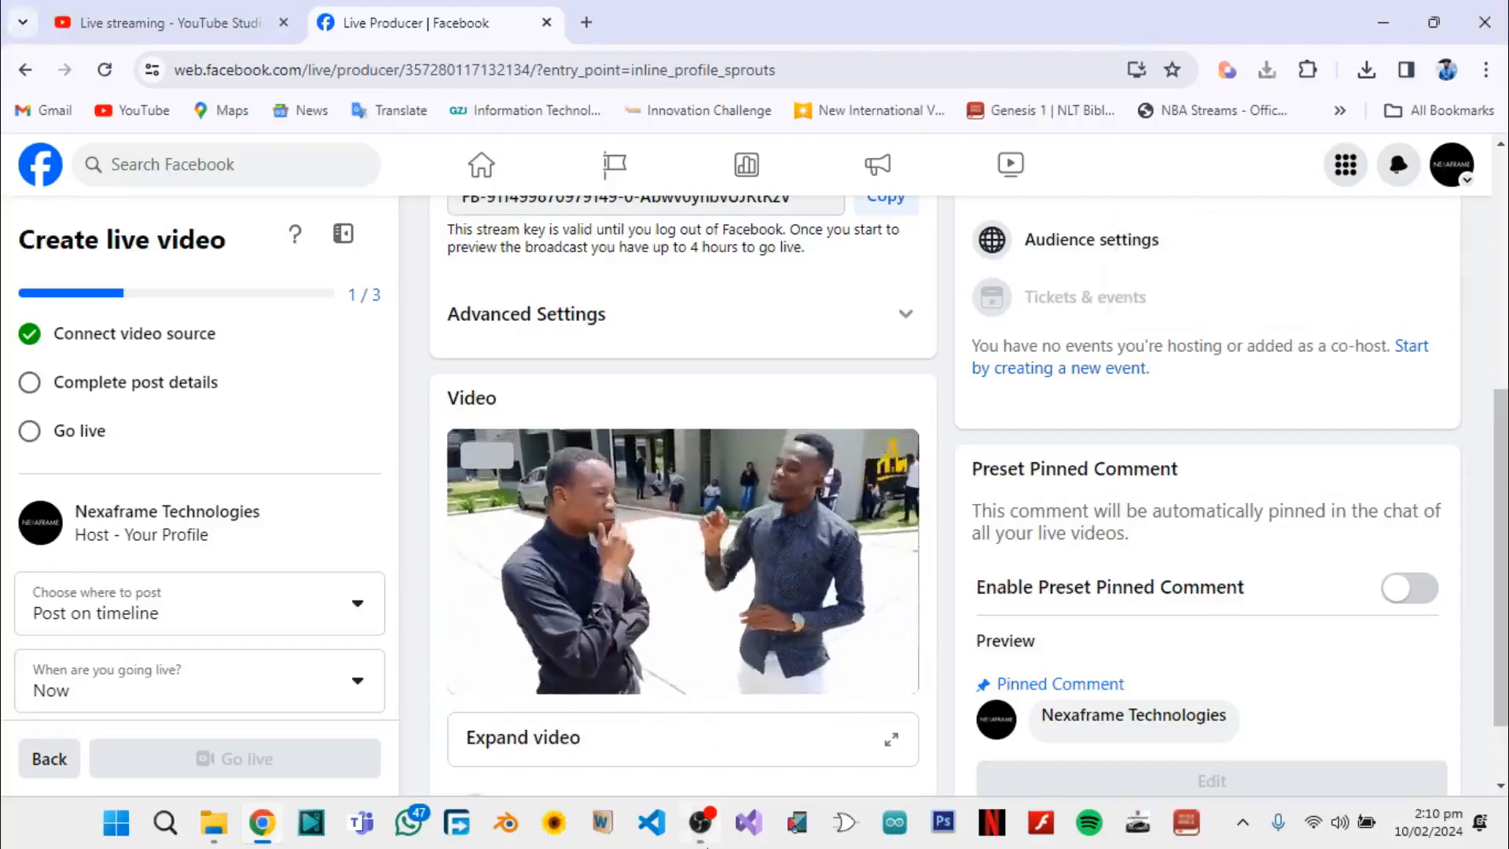
pyautogui.click(702, 830)
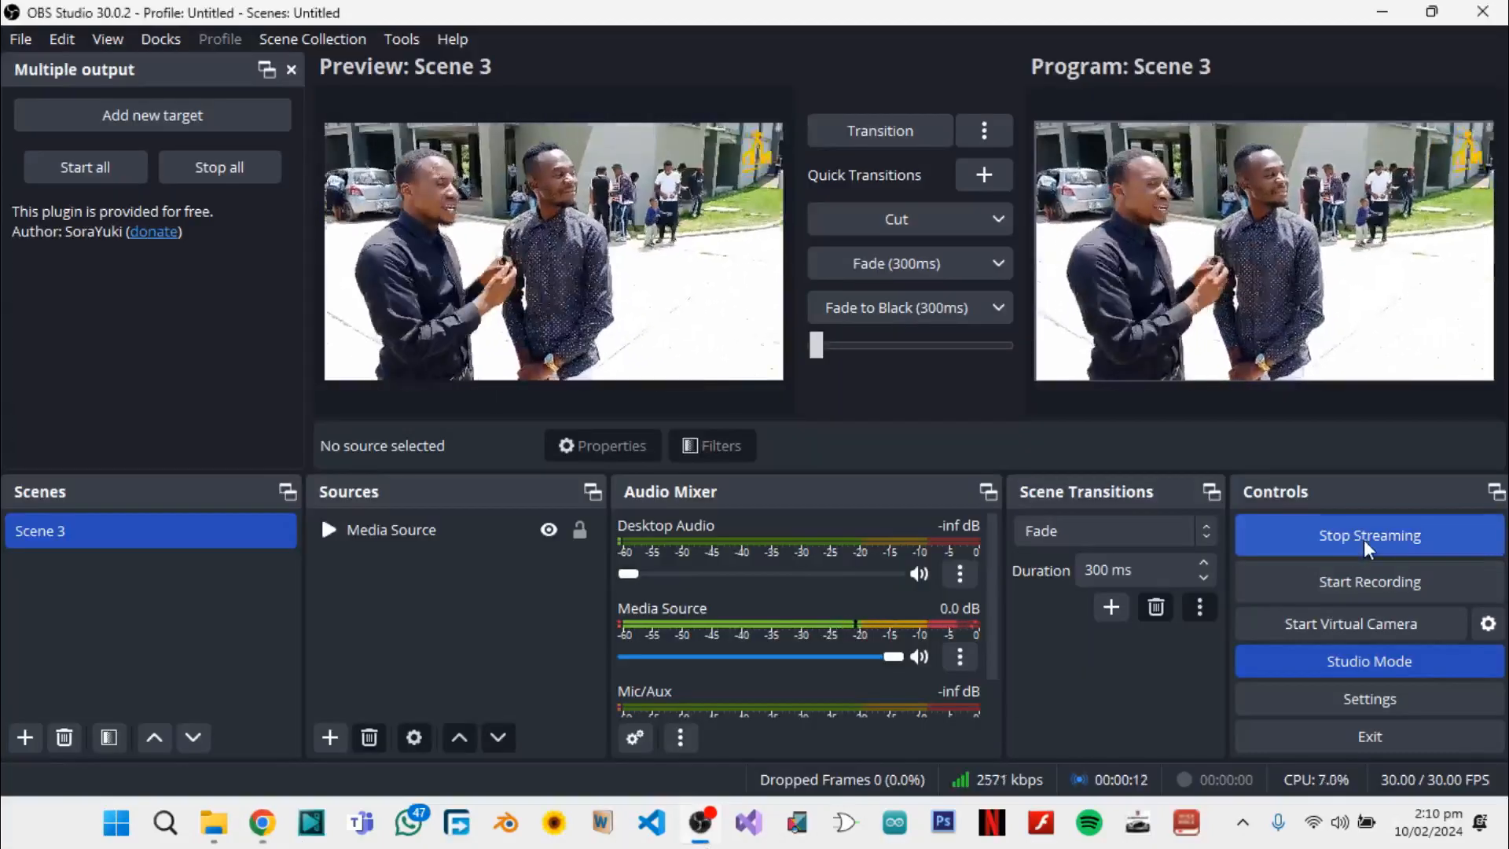
pyautogui.click(1365, 538)
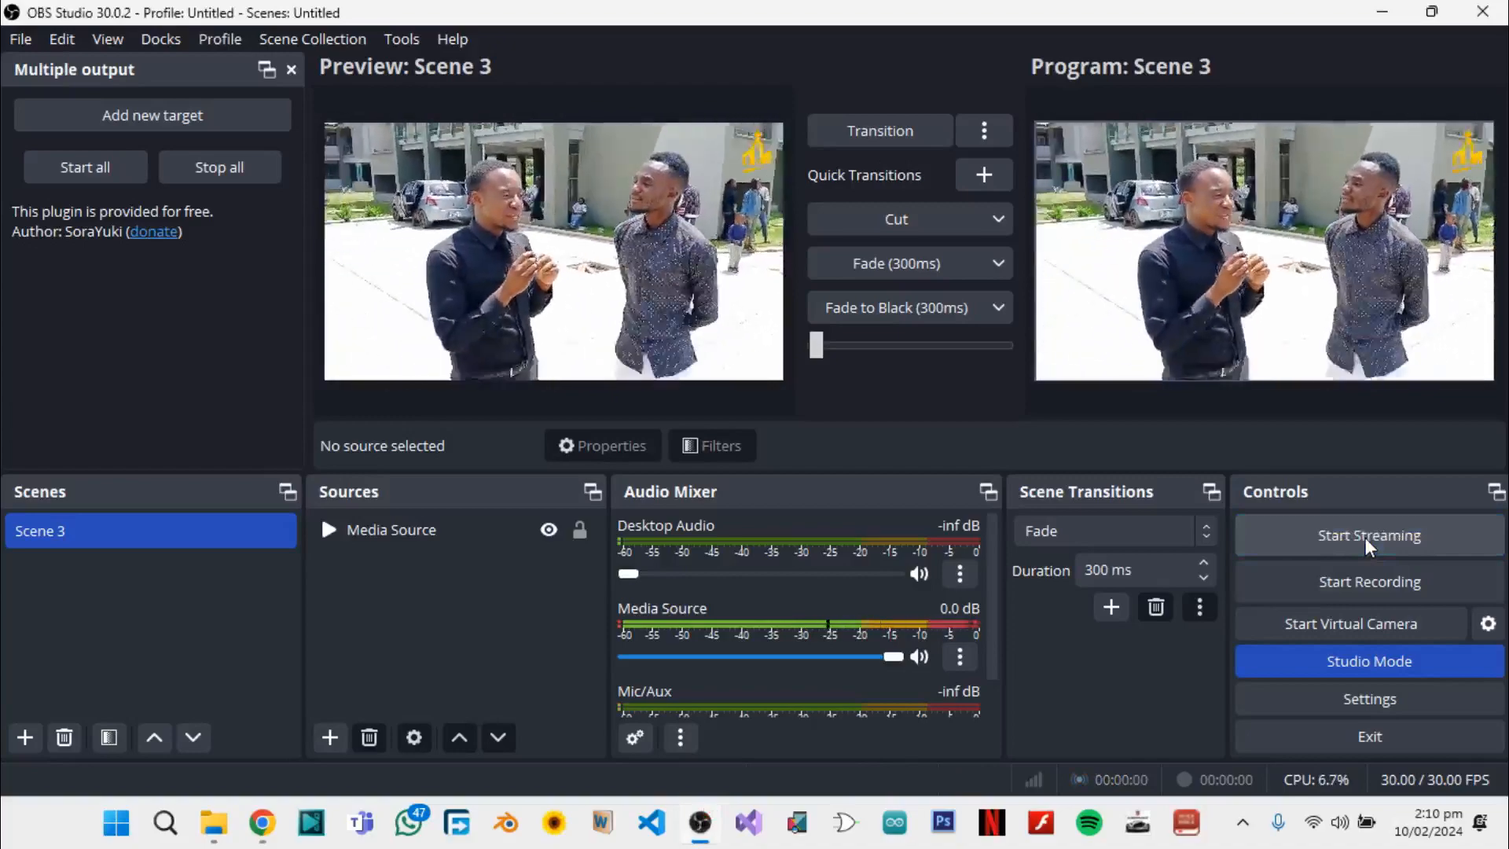
# Switch to the YouTube Studio live stream page in Chrome and copy its stream URL
pyautogui.click(263, 823)
pyautogui.click(110, 11)
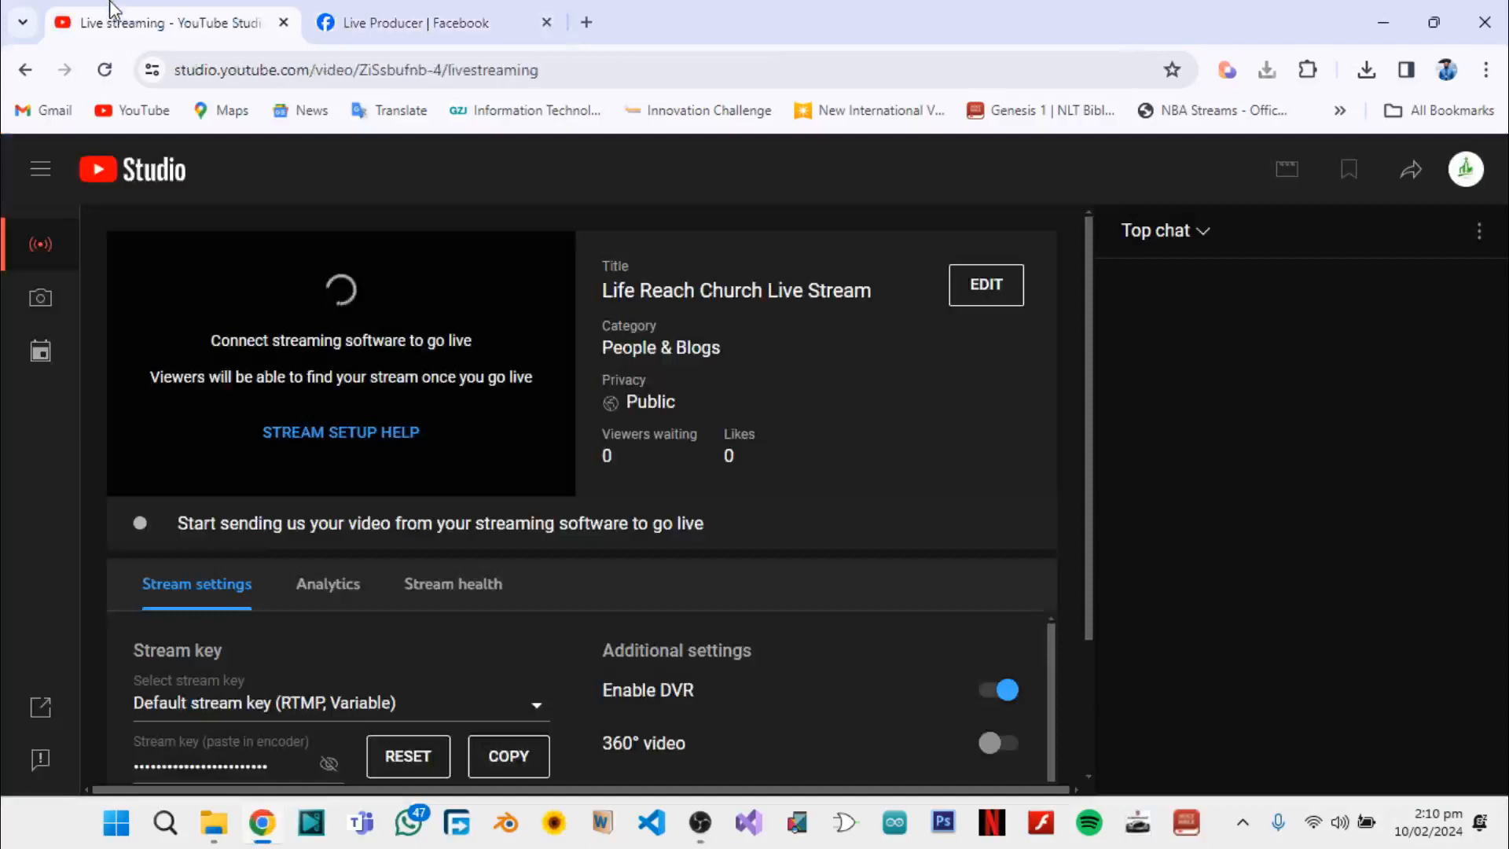
pyautogui.scroll(-3, 343, 291)
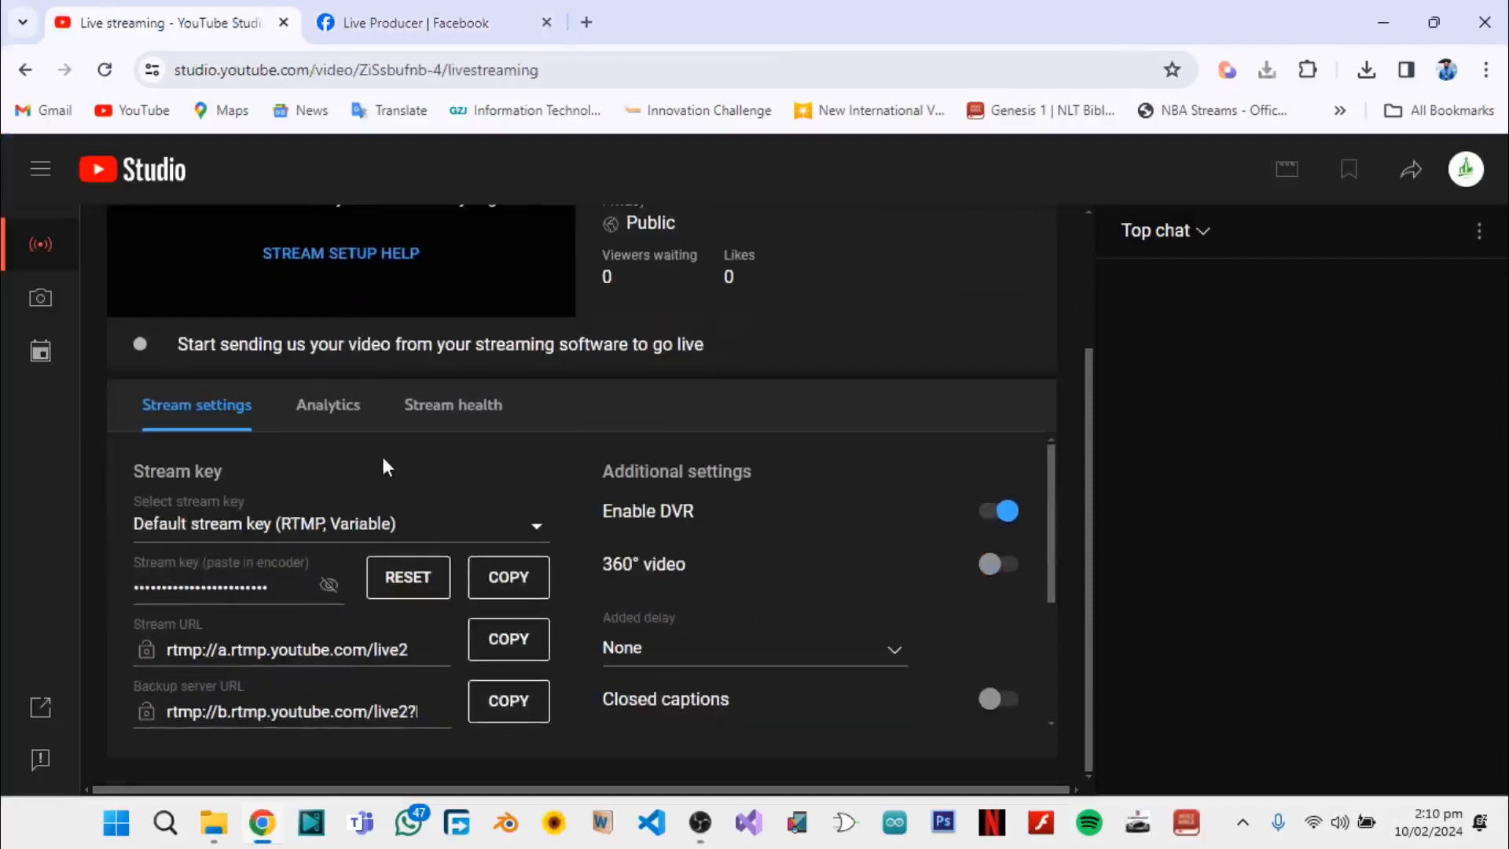
pyautogui.click(516, 648)
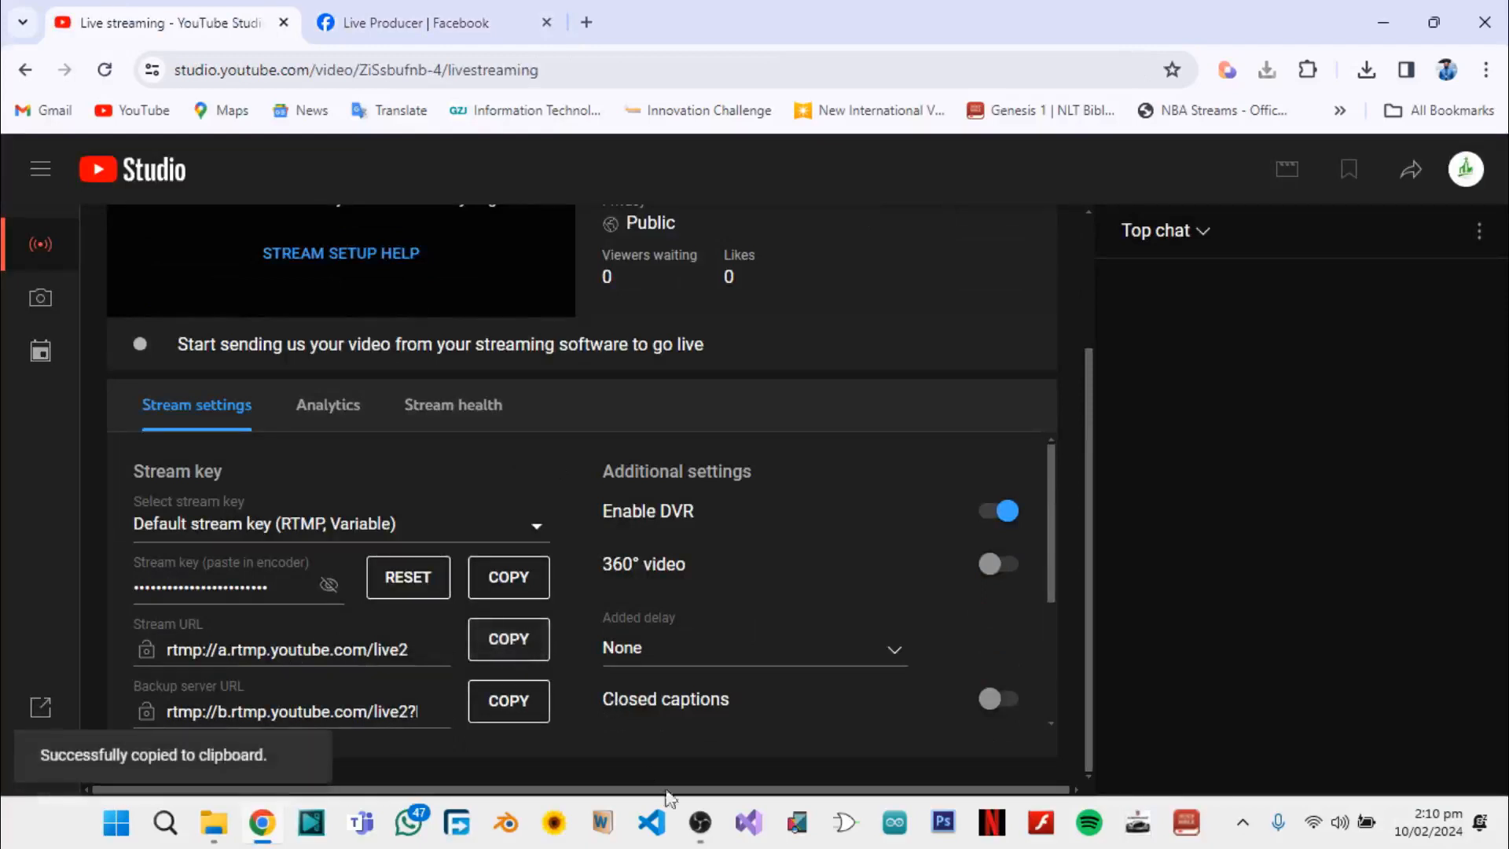
# Switch to OBS Studio, open the recording output settings, and set the recording type to Custom Output (FFmpeg)
pyautogui.click(711, 833)
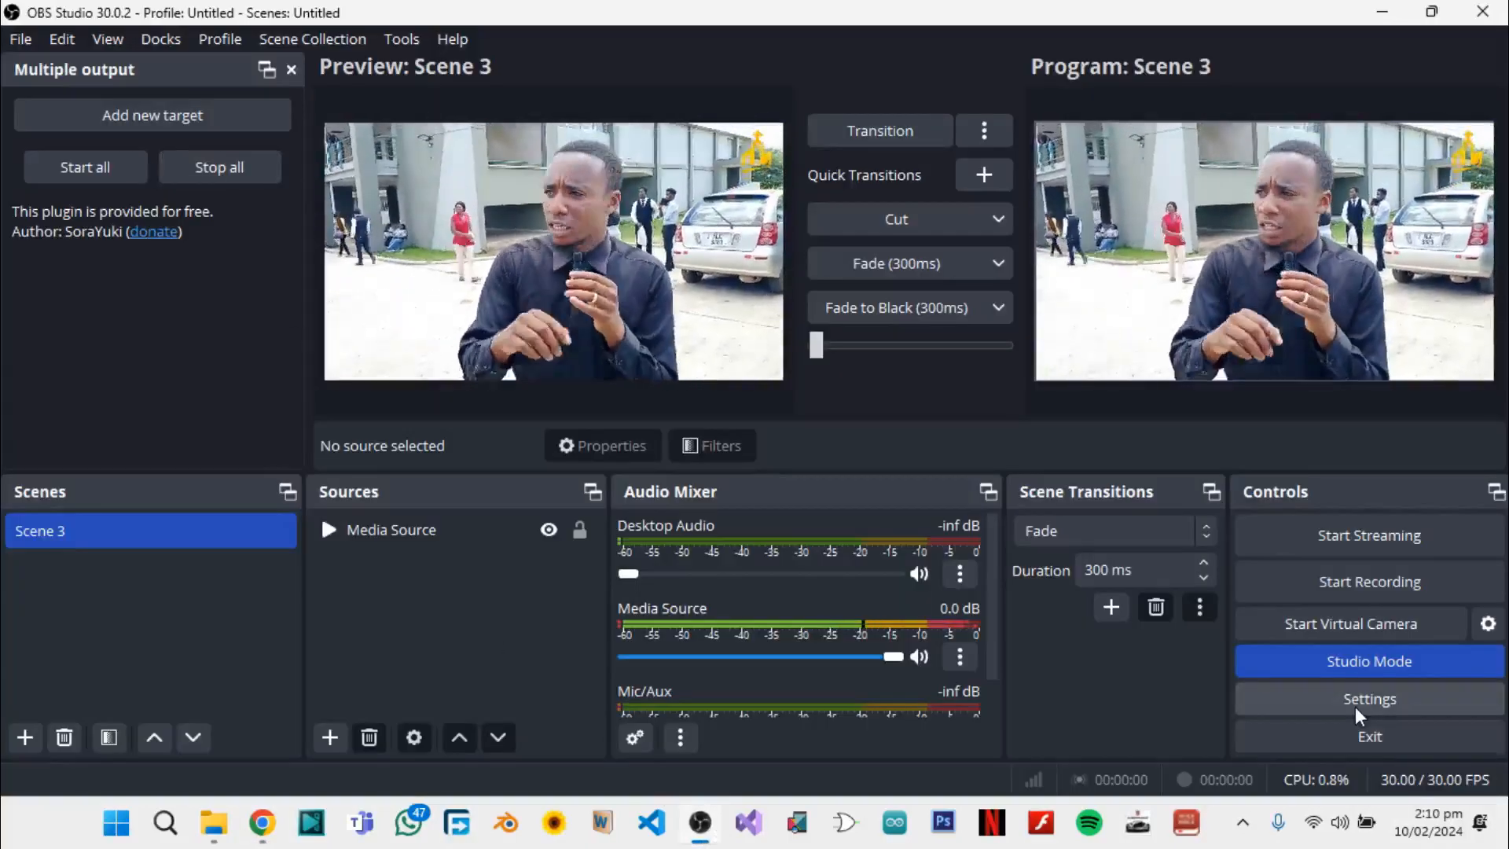
pyautogui.click(1355, 702)
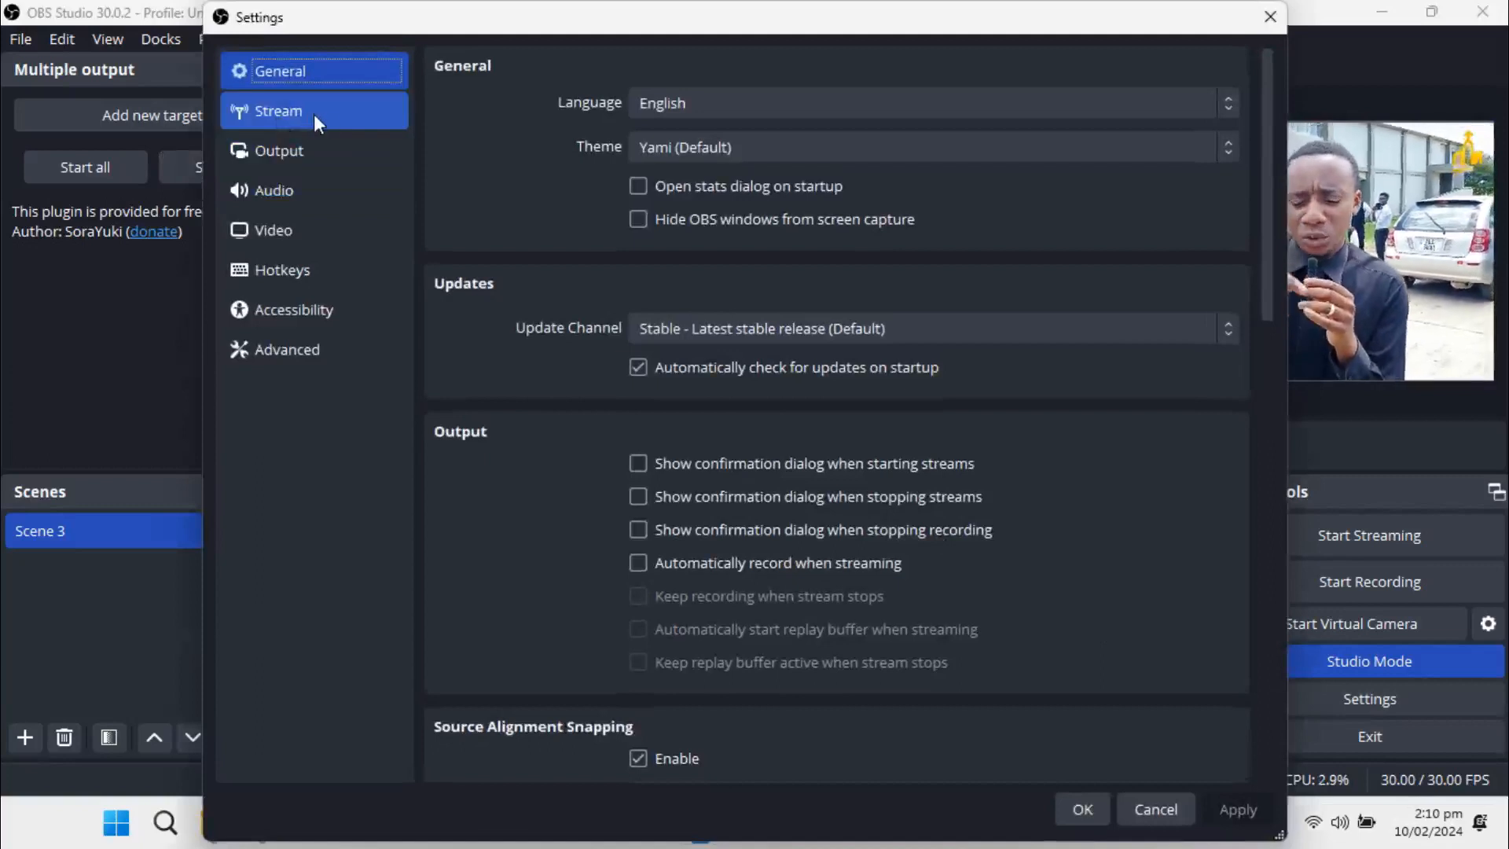
pyautogui.click(297, 149)
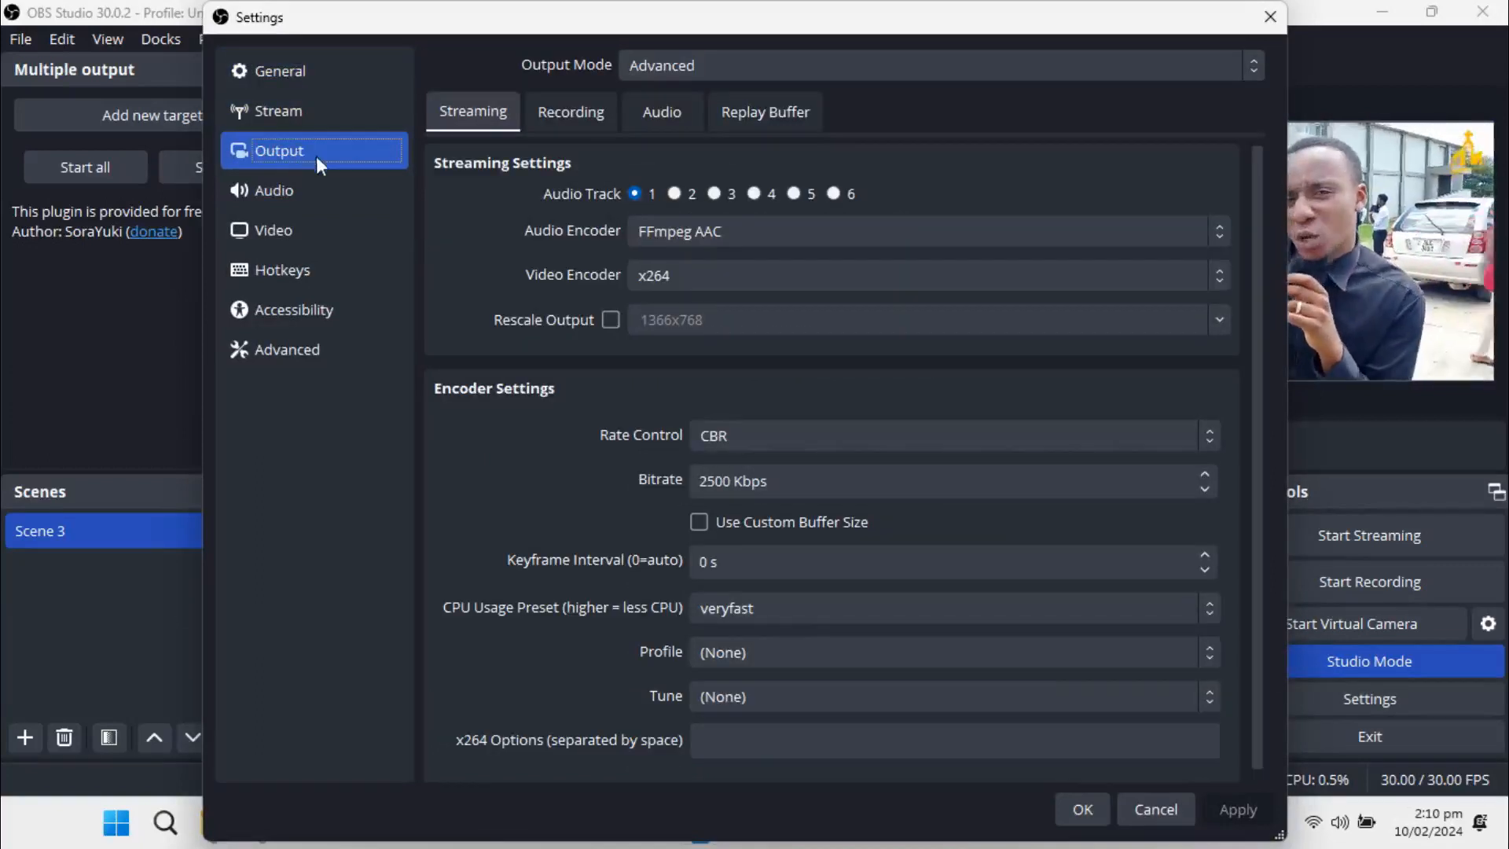
pyautogui.click(577, 103)
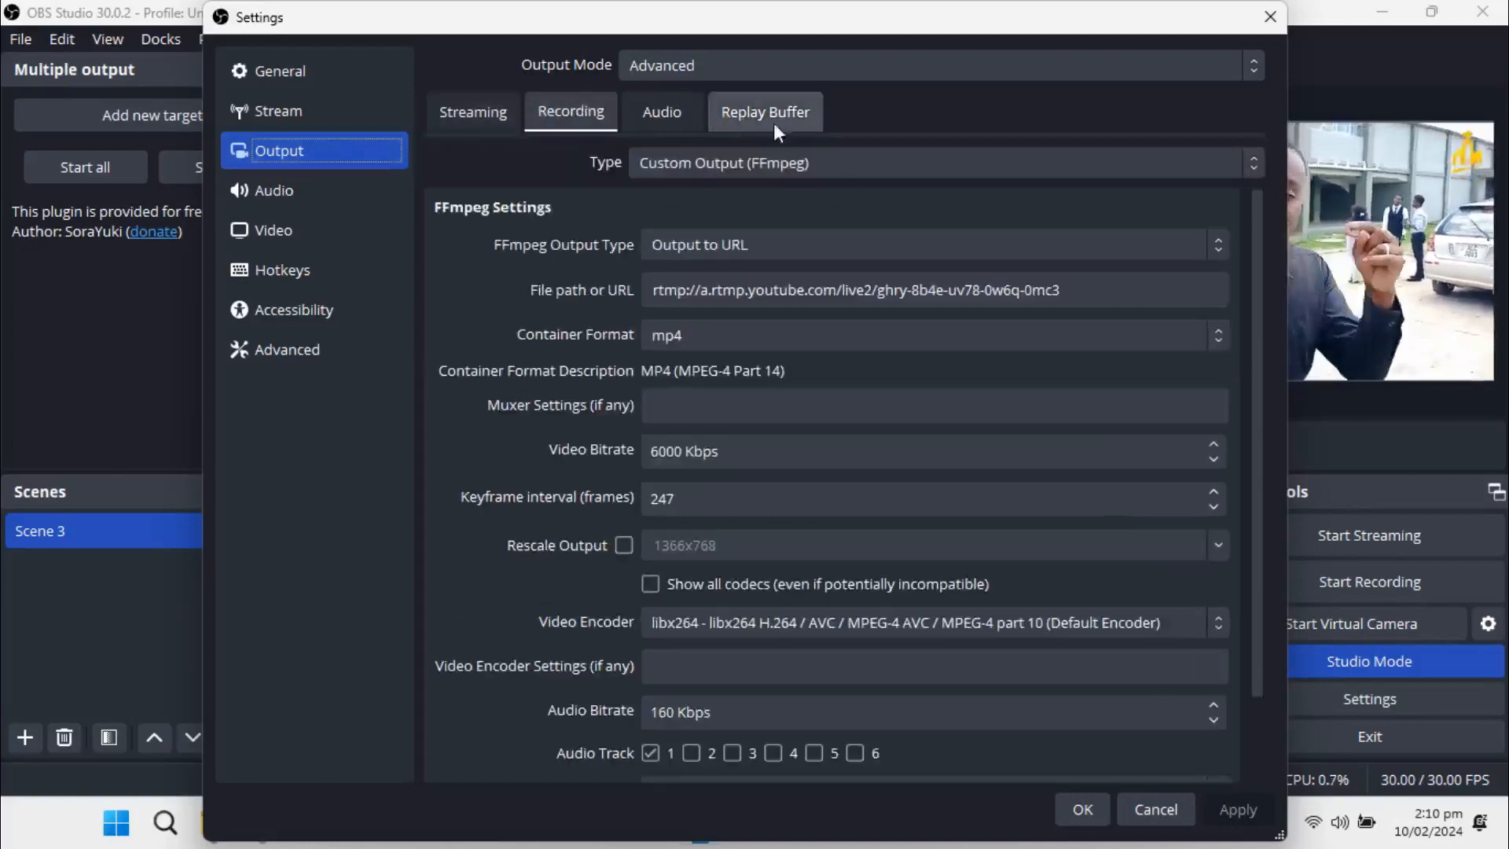
pyautogui.click(863, 175)
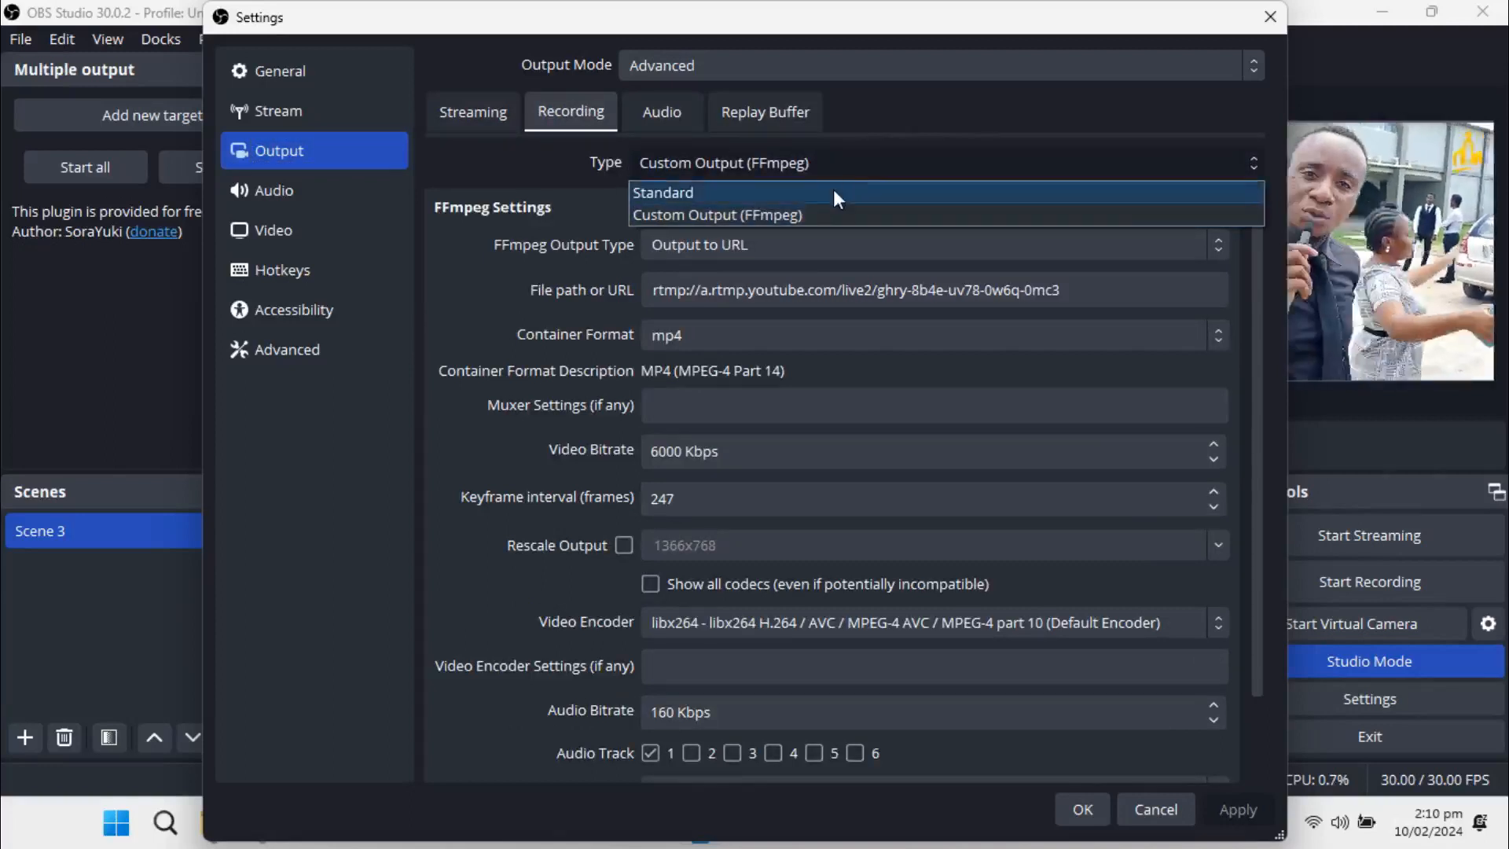
pyautogui.click(834, 193)
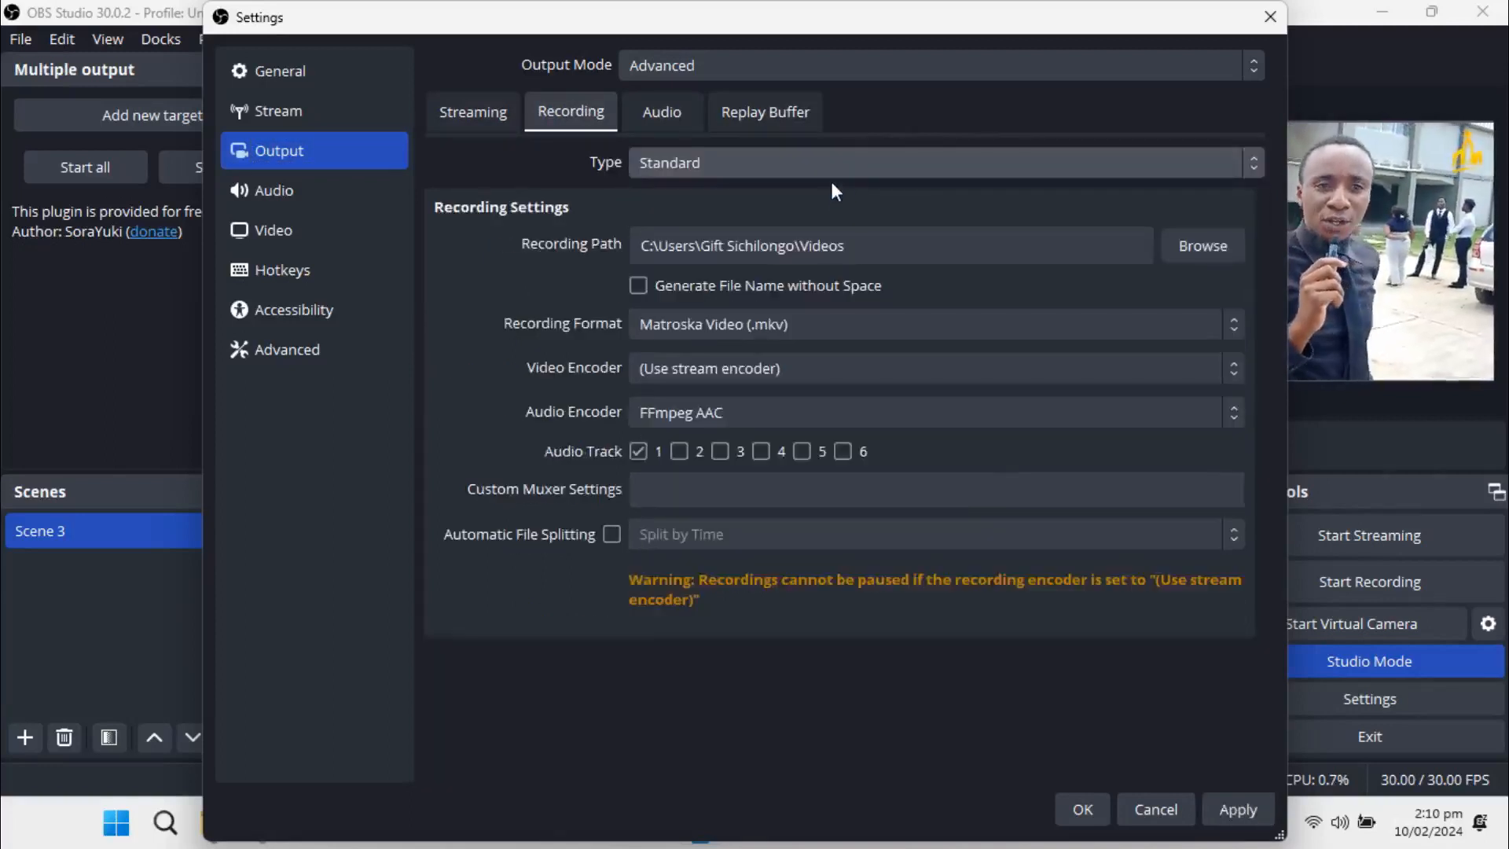
pyautogui.click(832, 164)
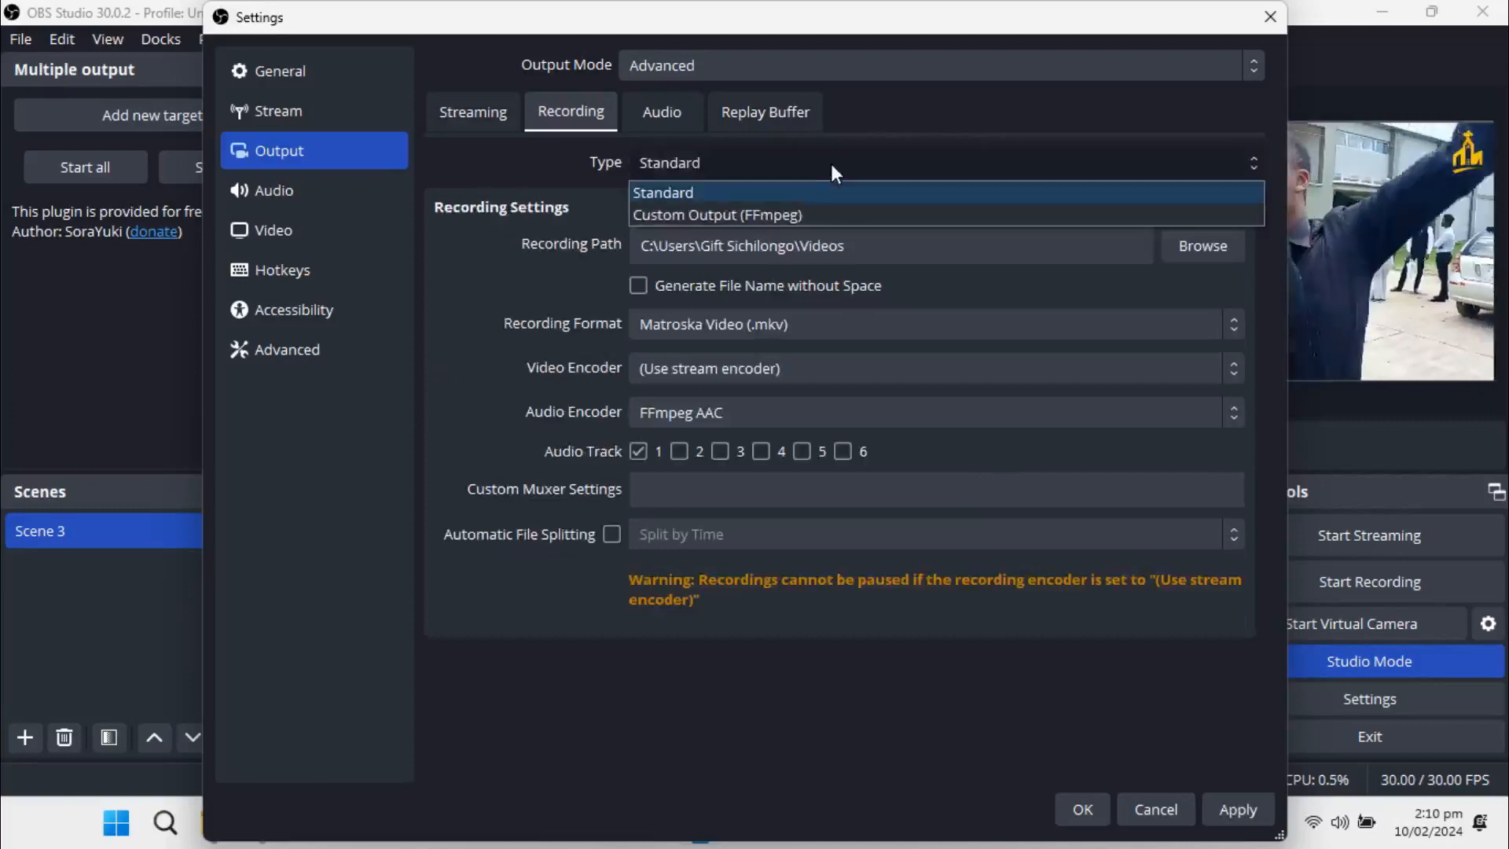
pyautogui.click(732, 215)
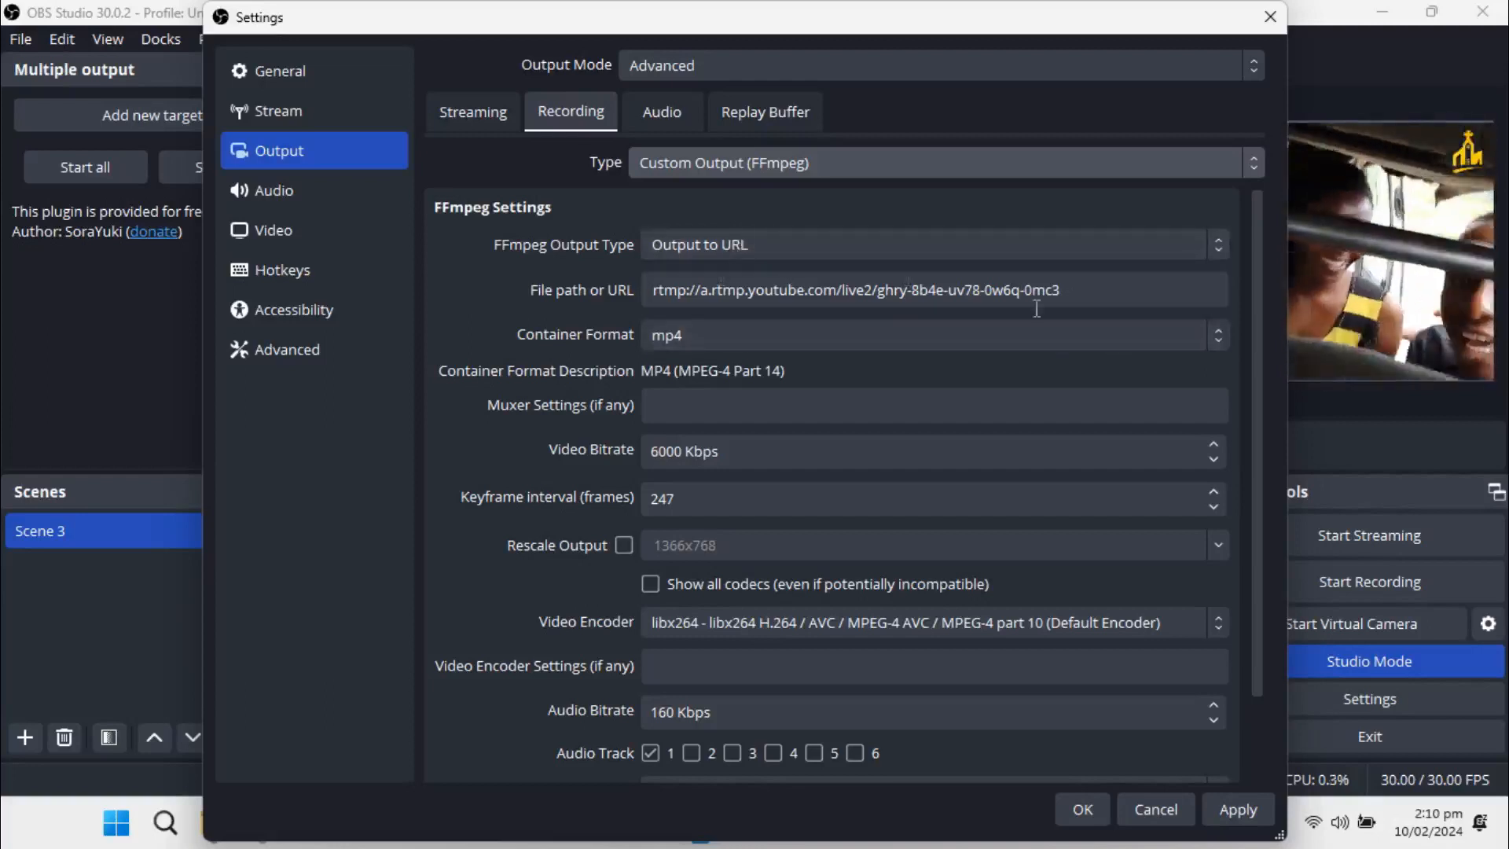
# Replace the recording's file path or URL with the copied YouTube stream URL and a trailing slash, rtmp://a.rtmp.youtube.com/live2/
pyautogui.moveTo(1083, 279); pyautogui.dragTo(469, 243)
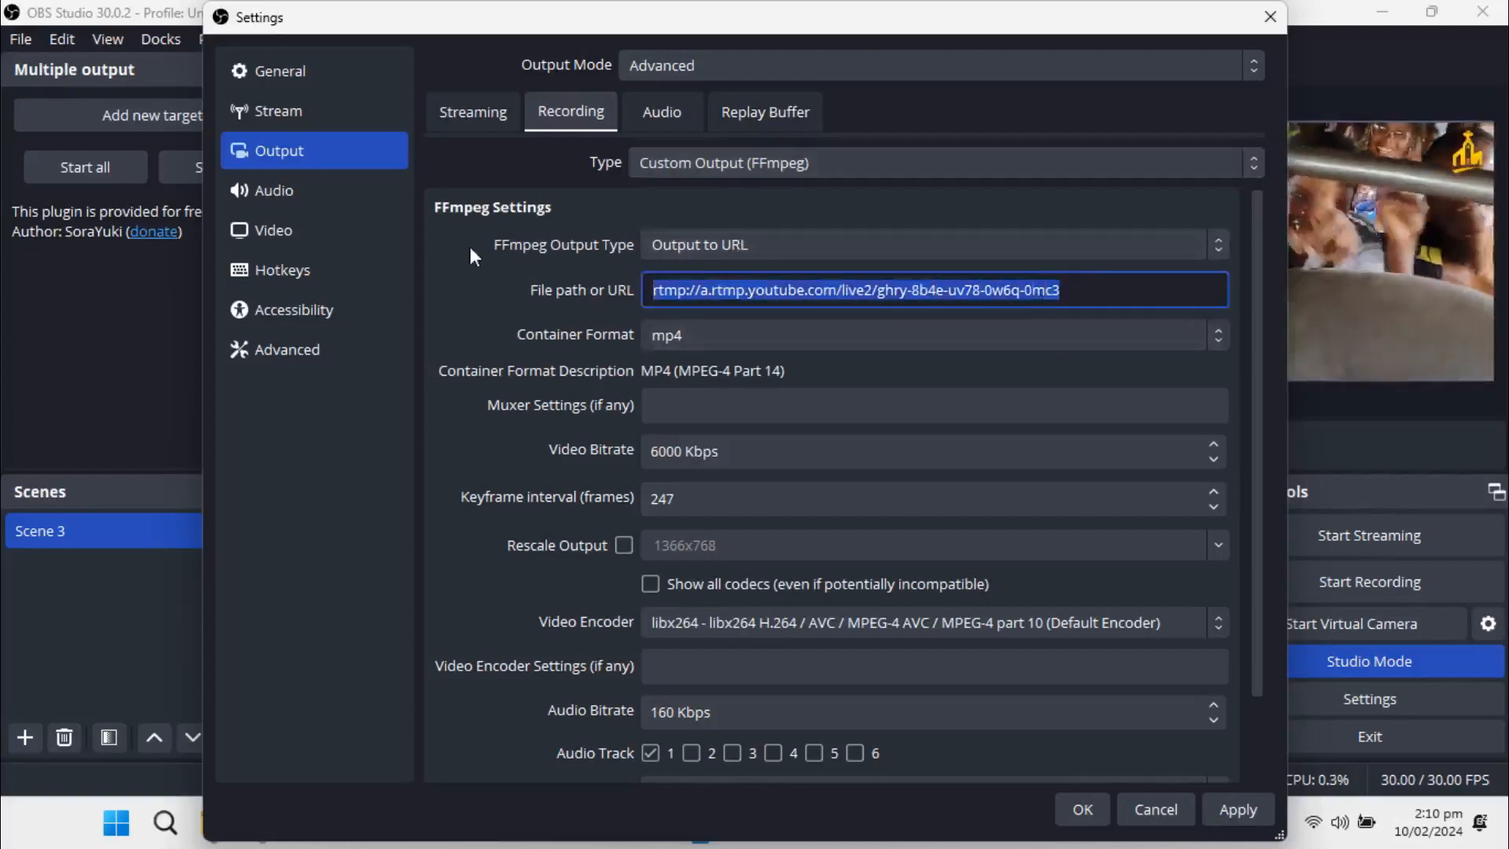
pyautogui.press('BackSpace')
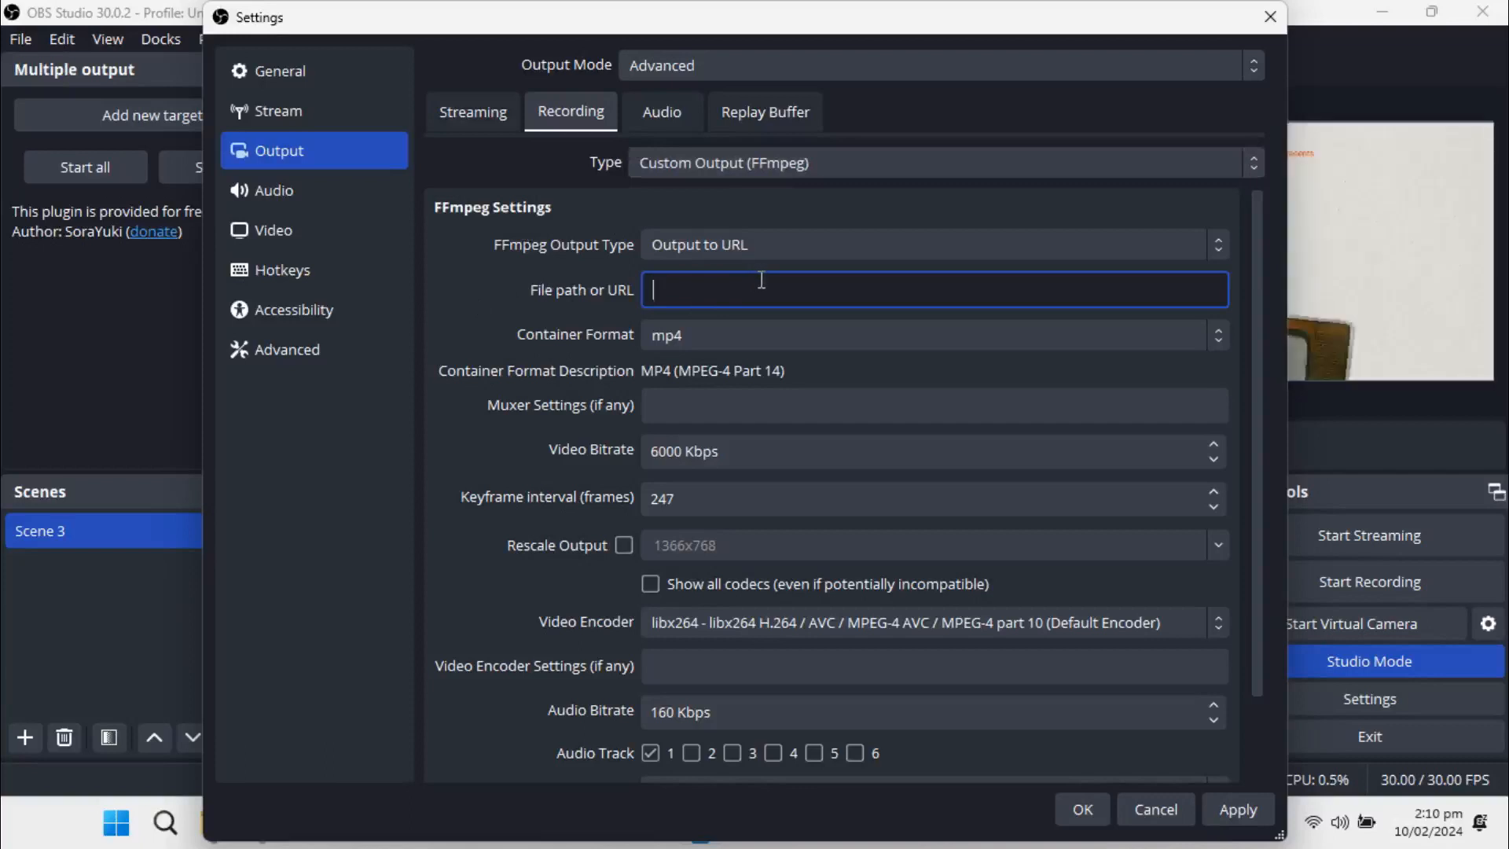
pyautogui.hotkey('ctrl', 'v')
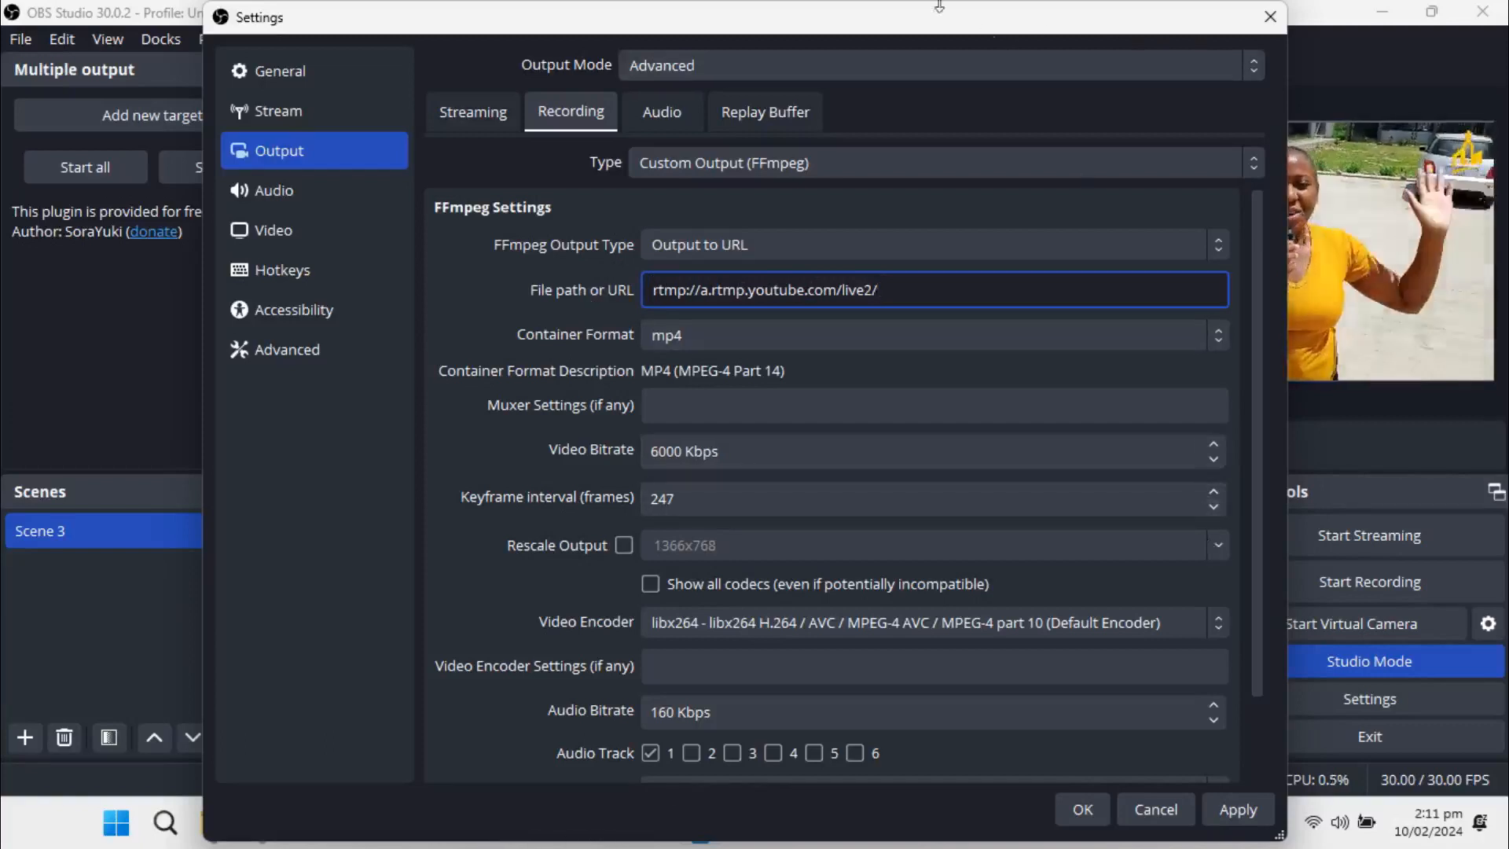
# Copy the stream key from YouTube Studio in Chrome, and append it to the recording URL in OBS Studio's saved output settings
pyautogui.moveTo(939, 6); pyautogui.dragTo(1173, 7)
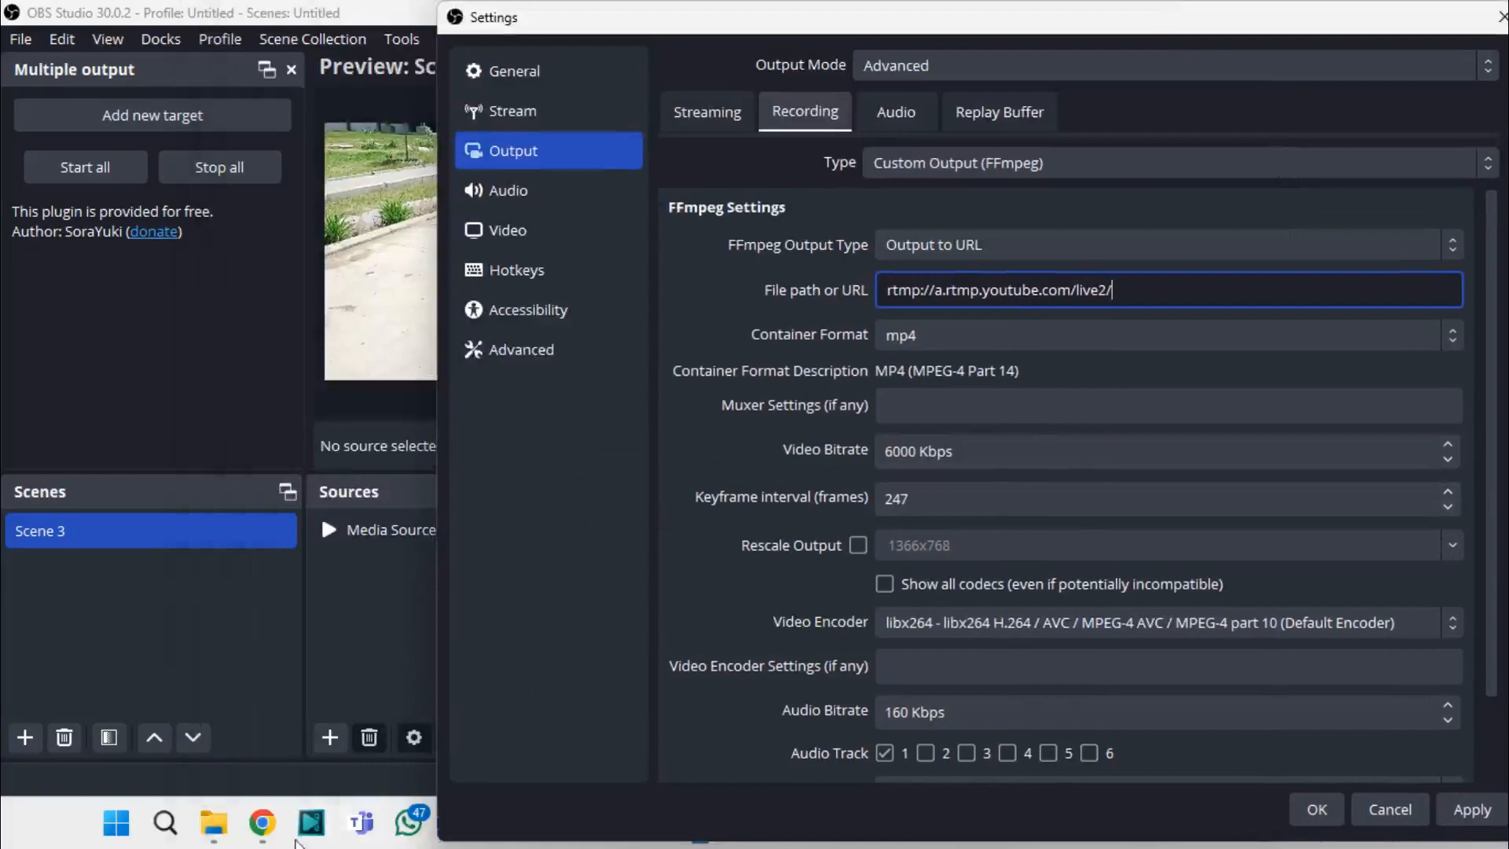
pyautogui.moveTo(264, 824)
pyautogui.click(266, 743)
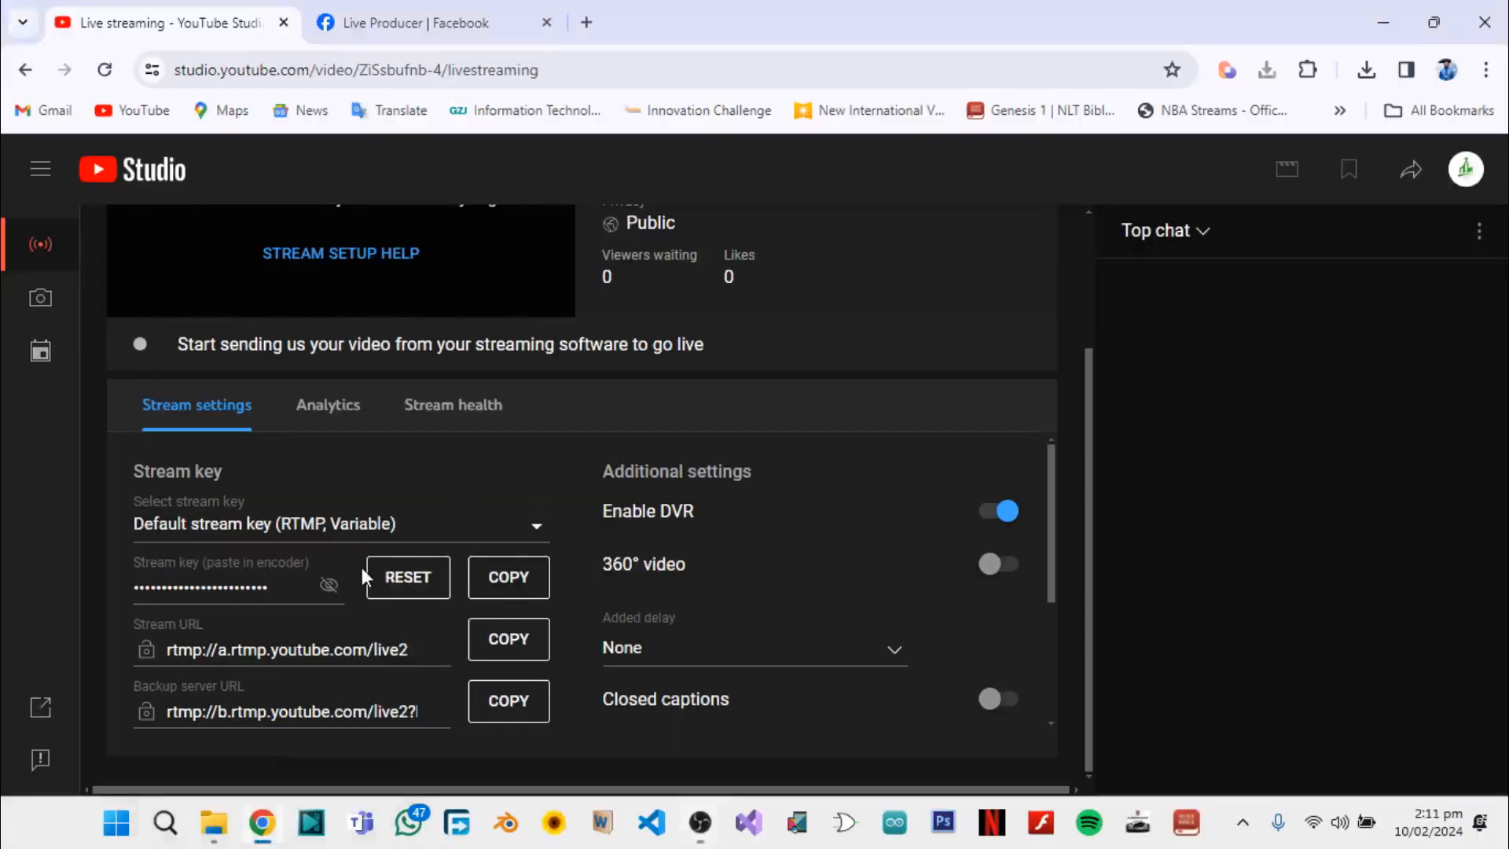
pyautogui.scroll(1, 362, 568)
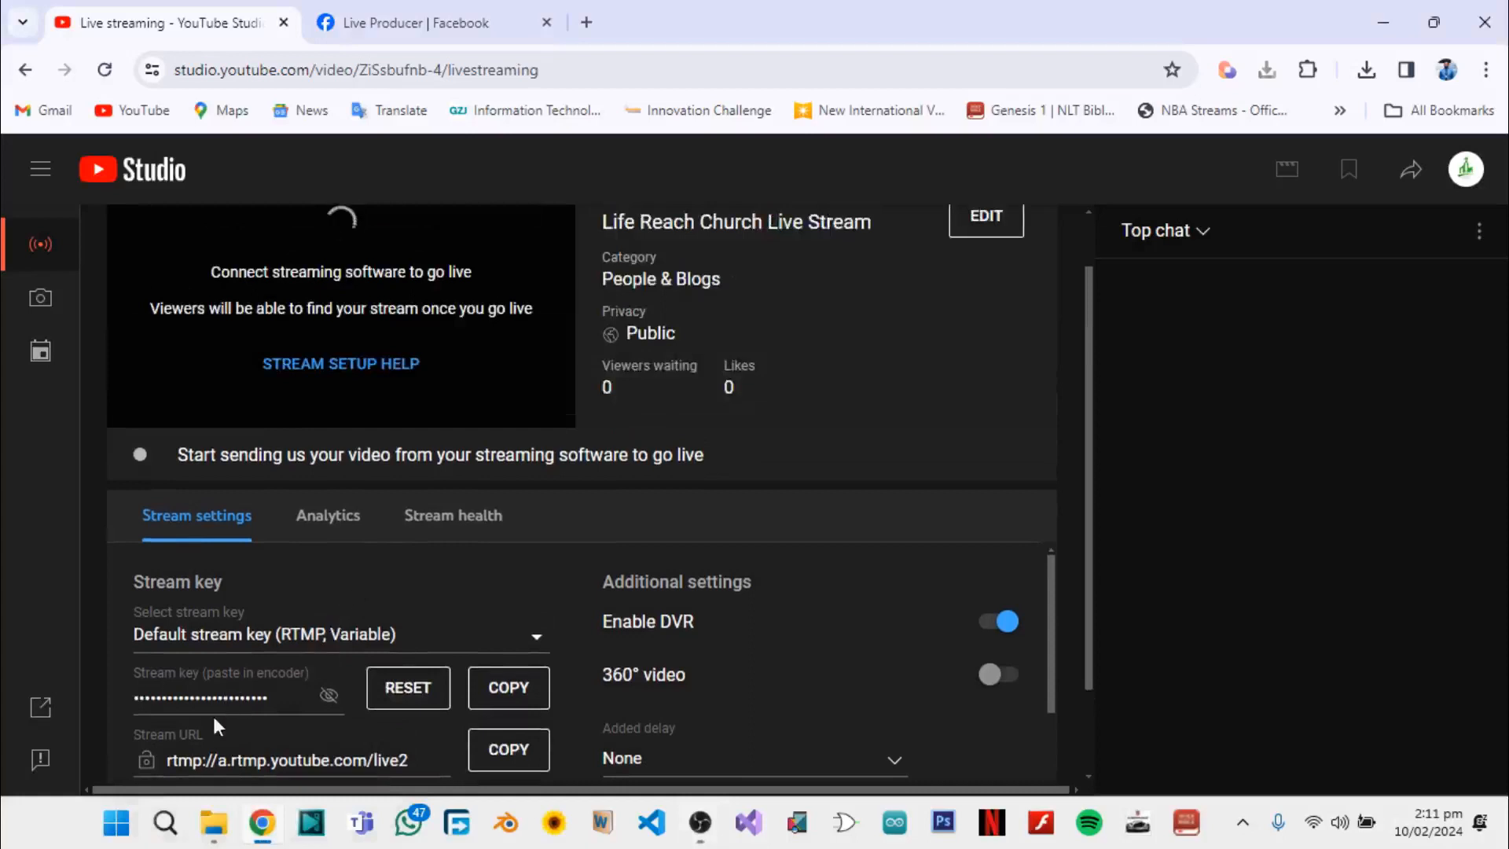
pyautogui.click(511, 690)
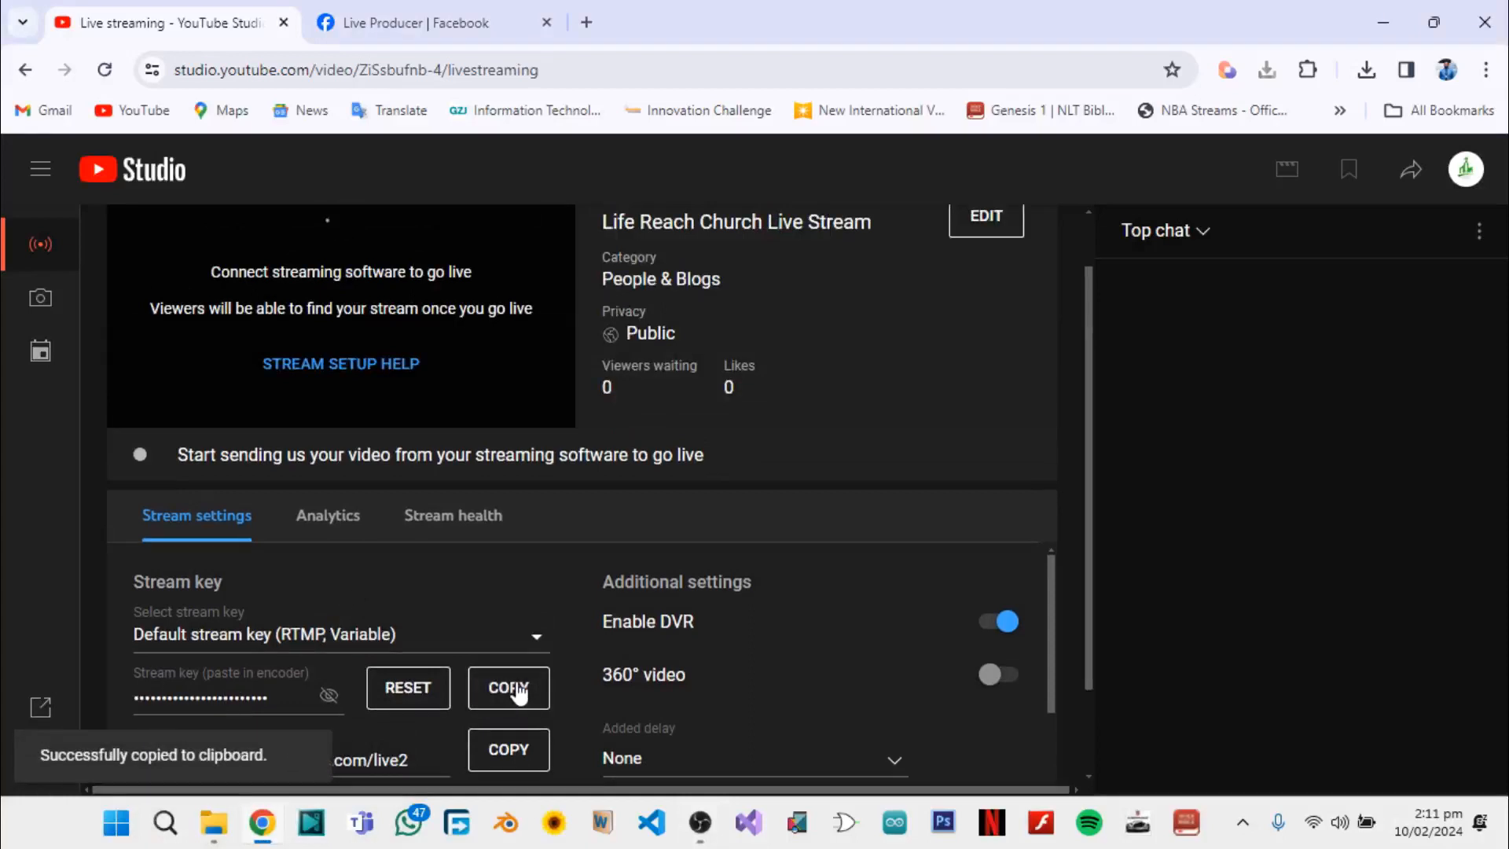
pyautogui.click(690, 835)
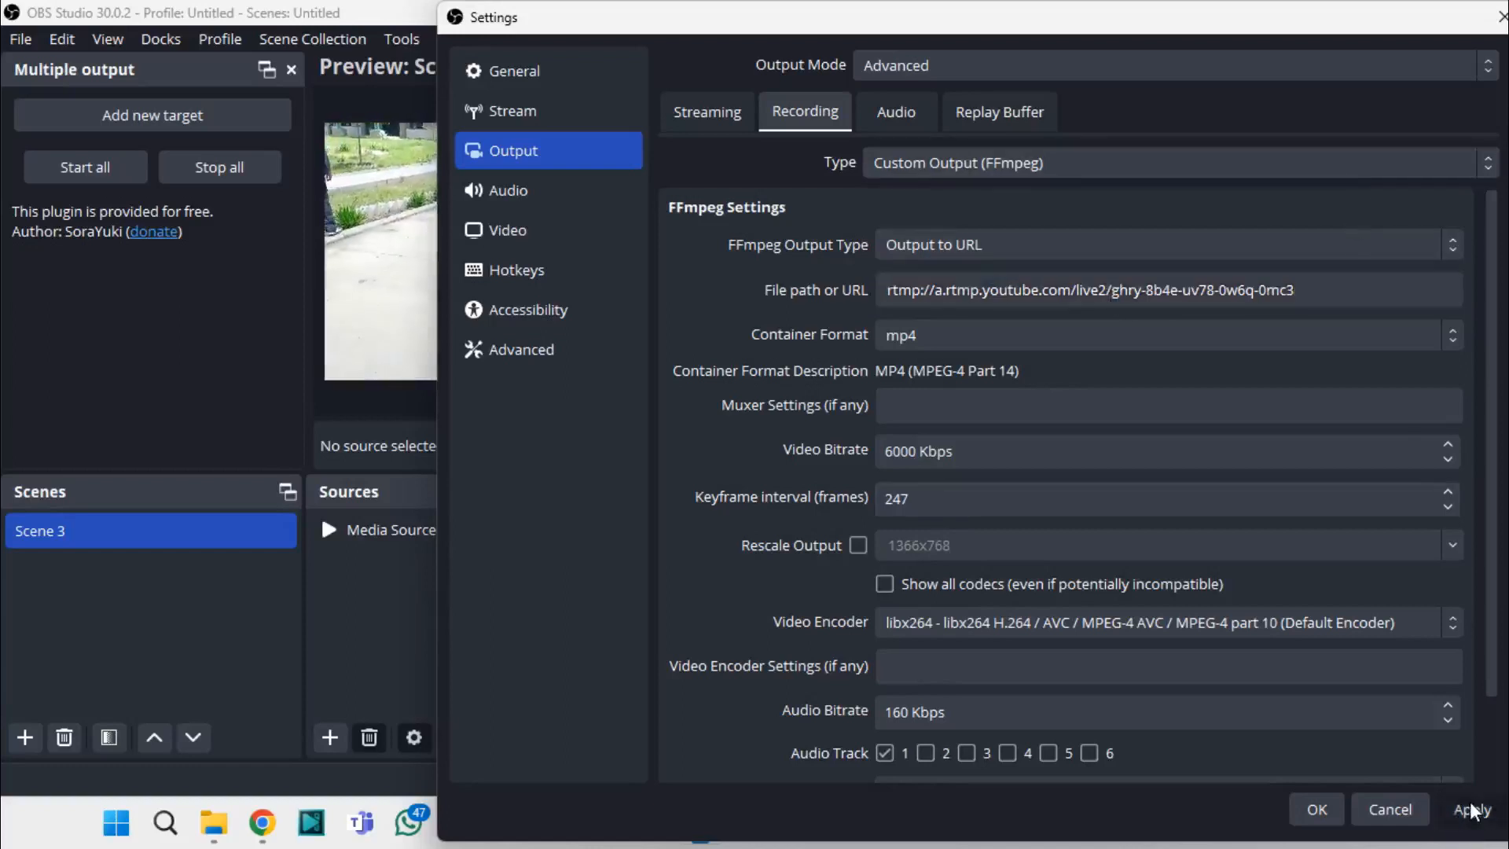
pyautogui.click(1316, 810)
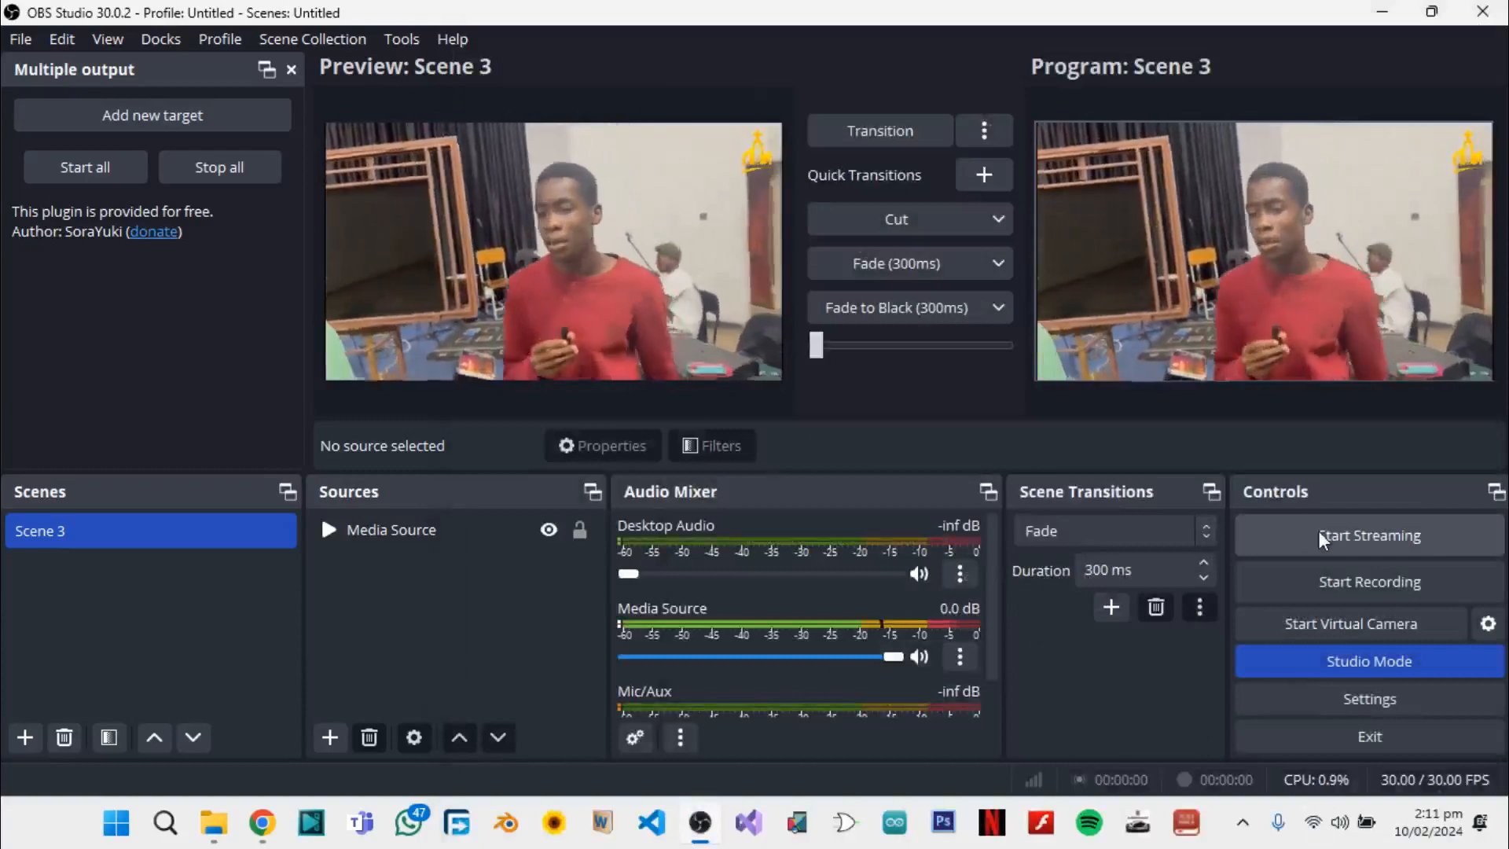
# Start both streaming and recording in OBS Studio
pyautogui.click(1319, 537)
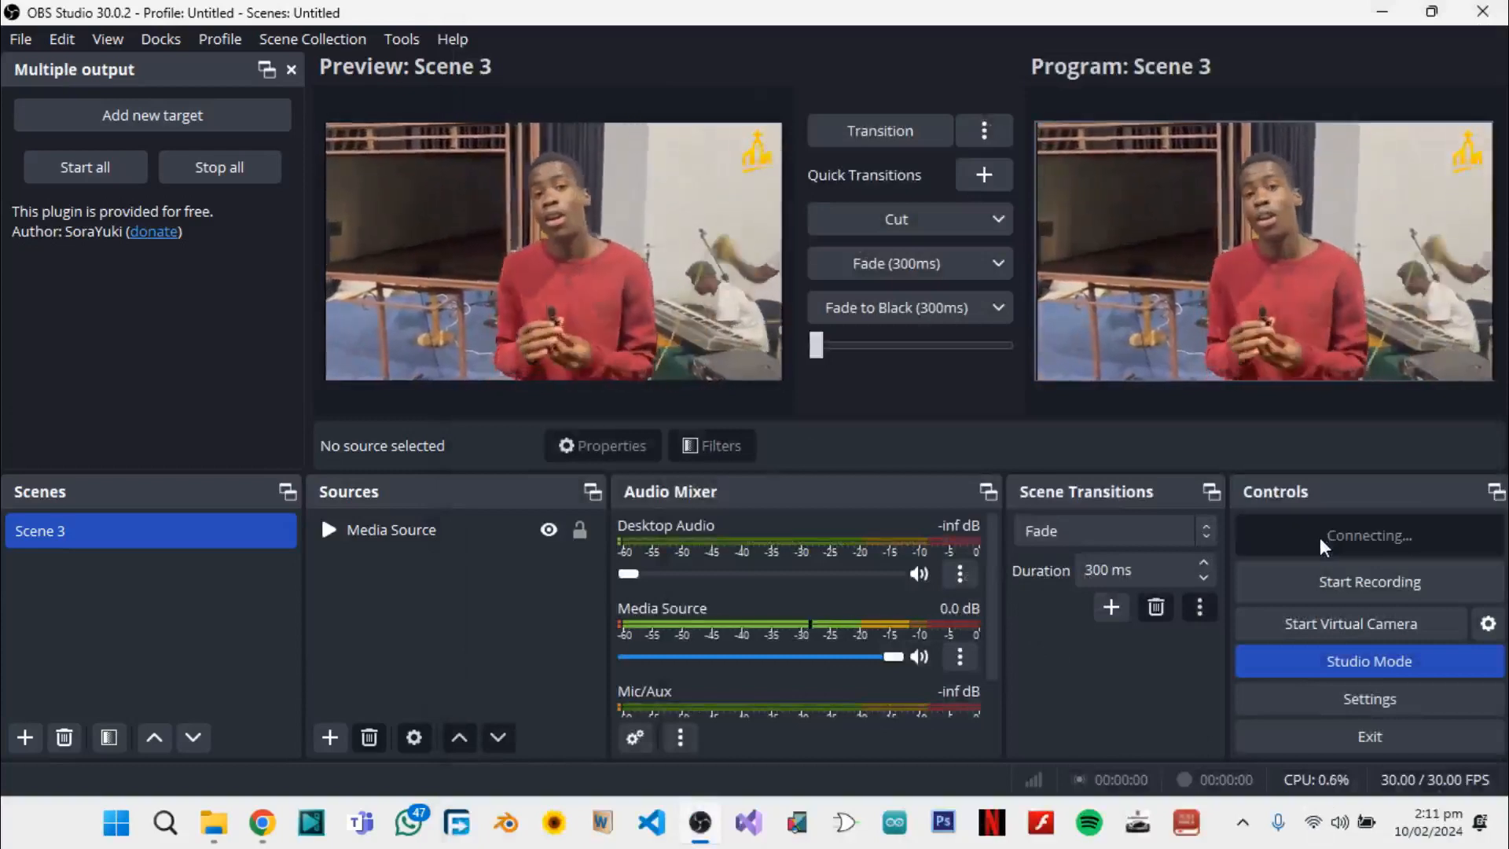
pyautogui.click(1388, 577)
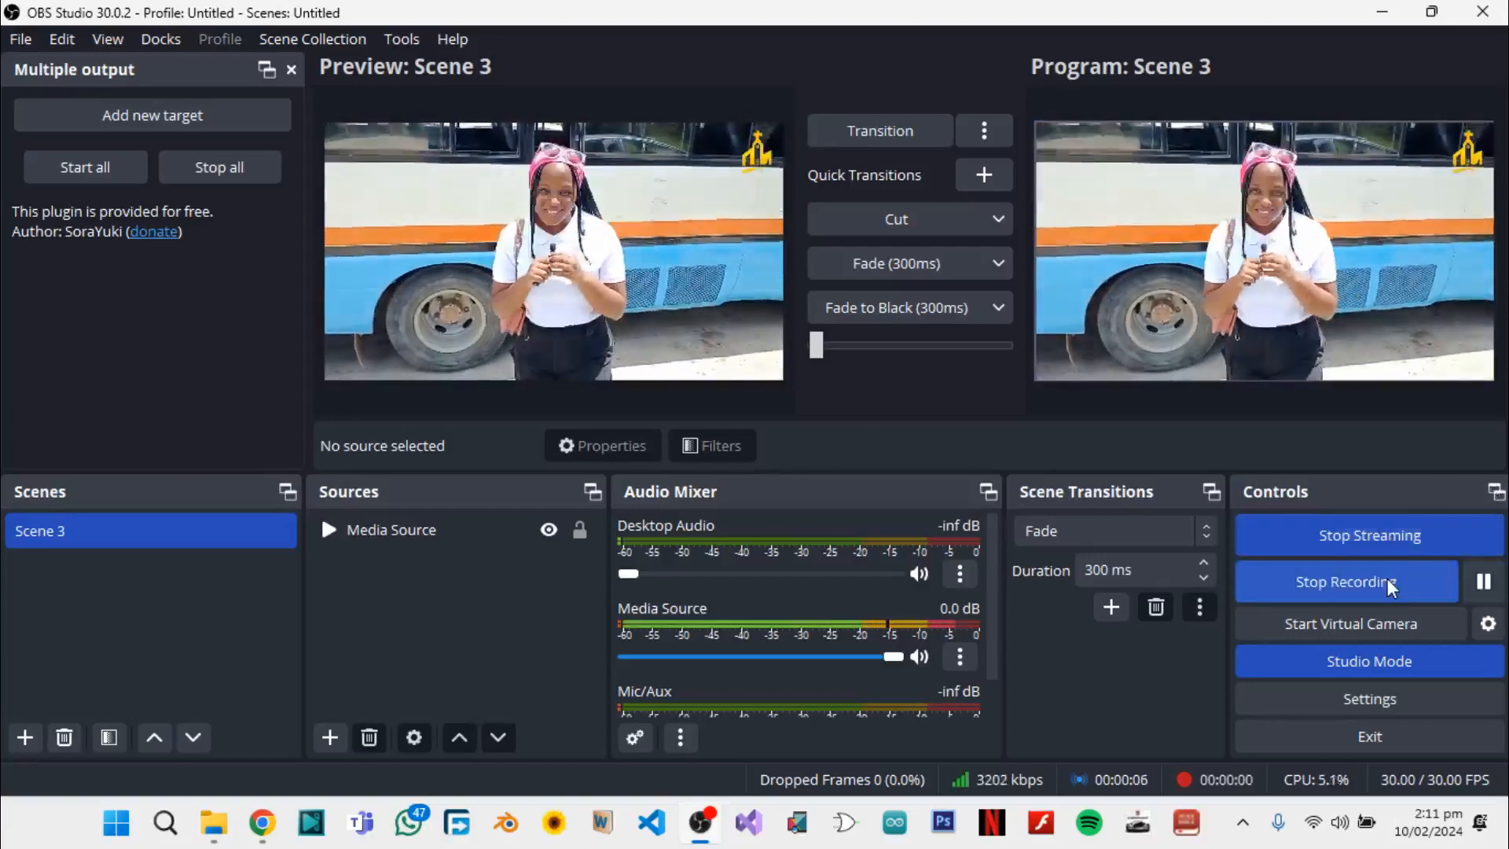
# Switch to Facebook Live Producer in Chrome and save the live video's post details with the title "test" and a description
pyautogui.click(263, 823)
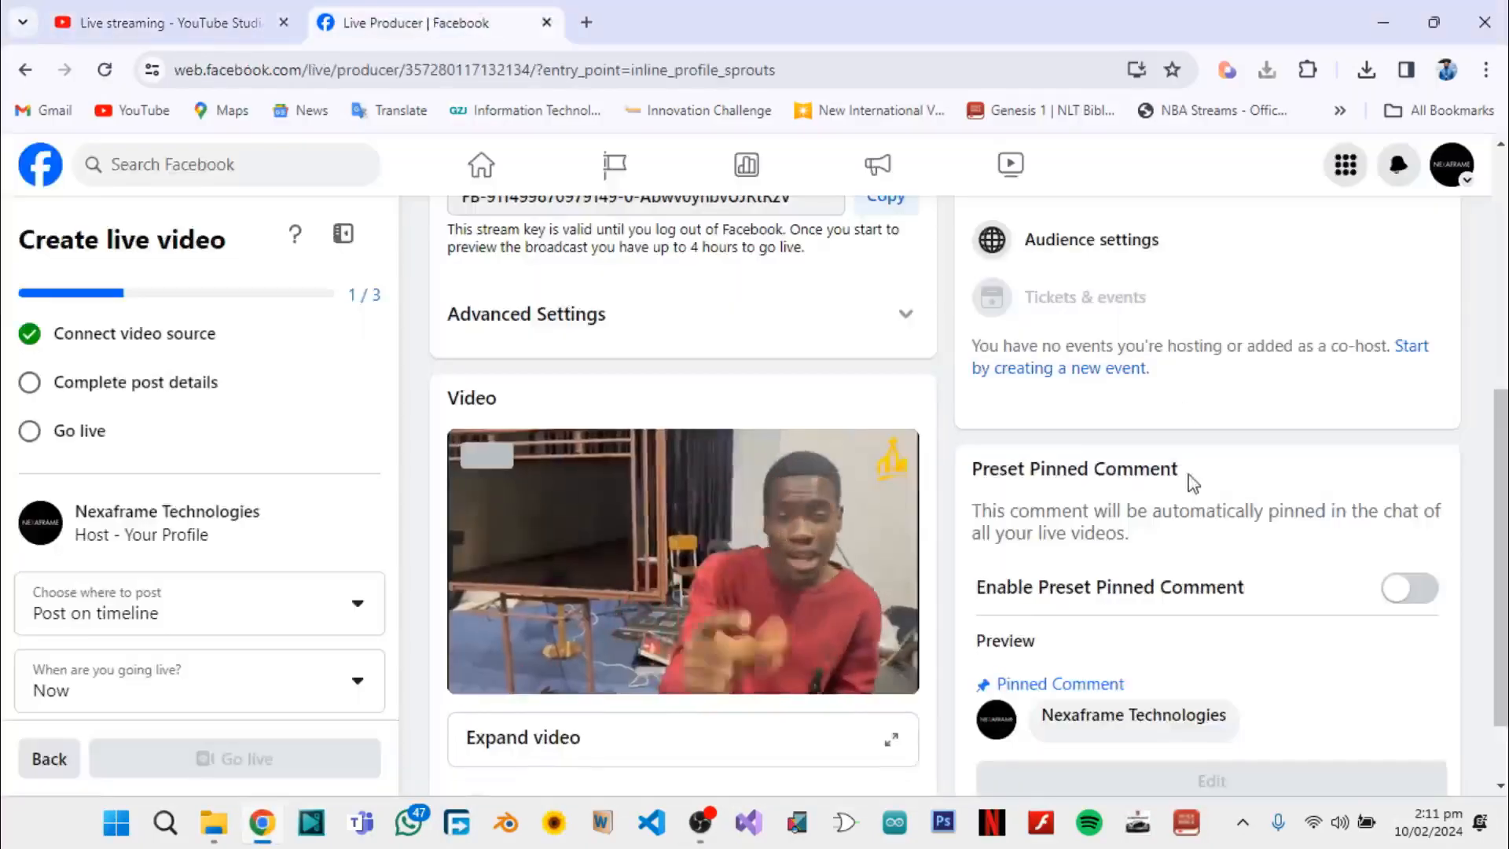
pyautogui.click(1176, 388)
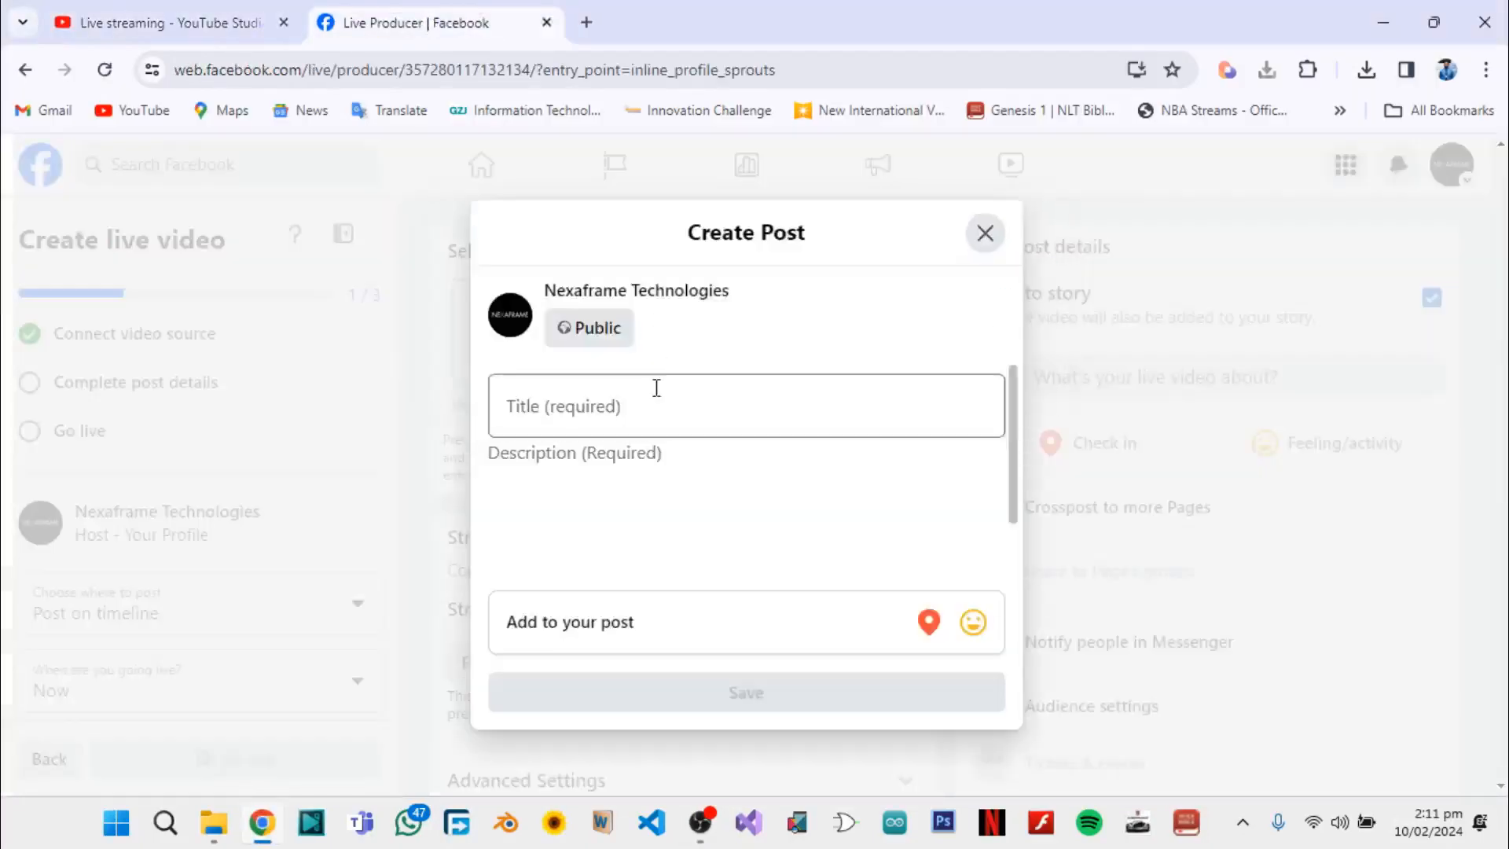
pyautogui.write('test')
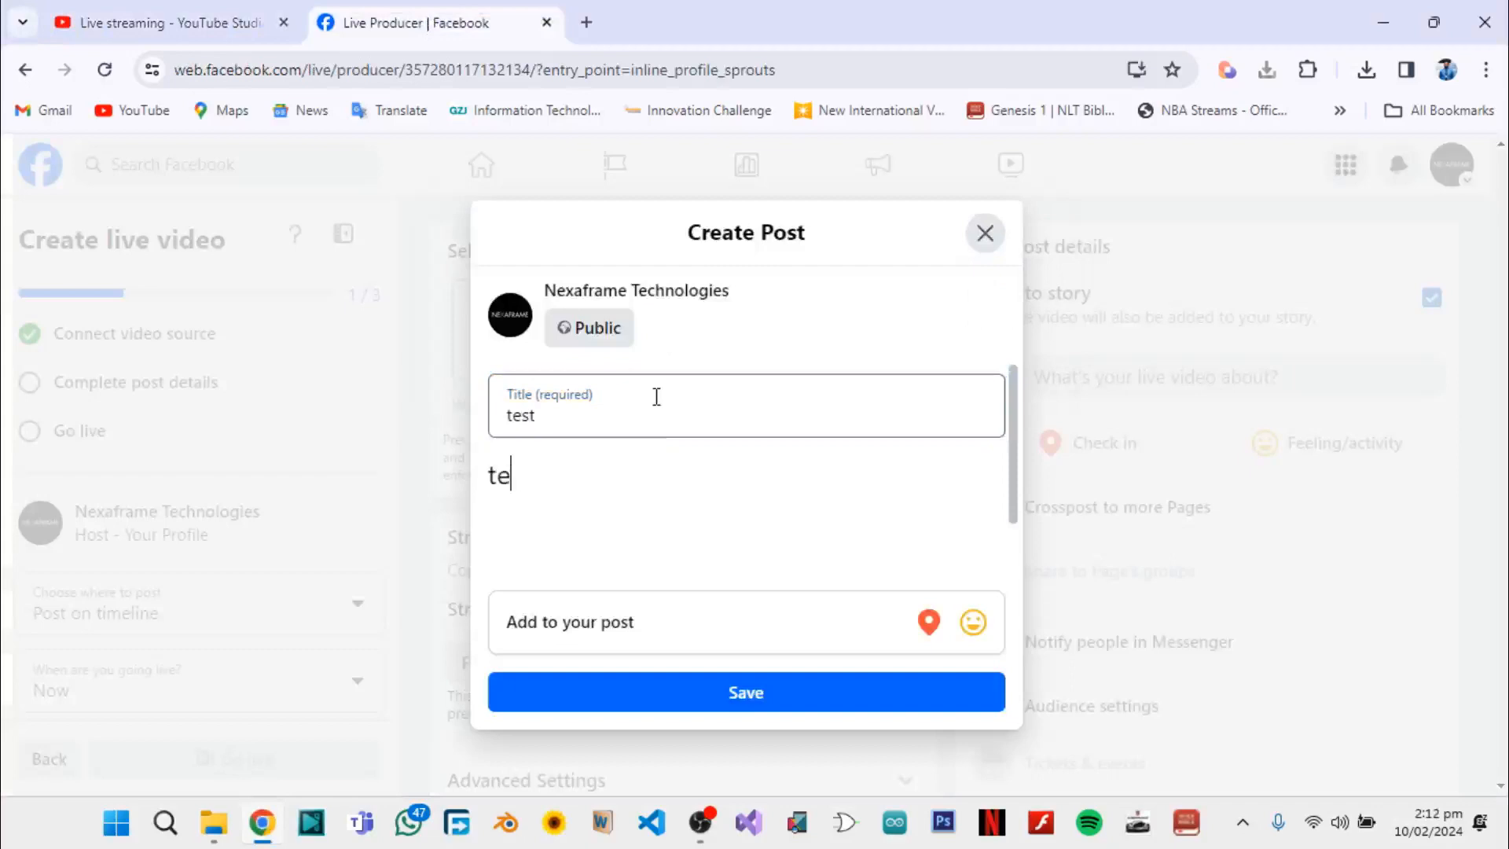
pyautogui.click(774, 705)
# Check the incoming video in YouTube Studio and Facebook Live Producer, and go live on Facebook
pyautogui.click(203, 21)
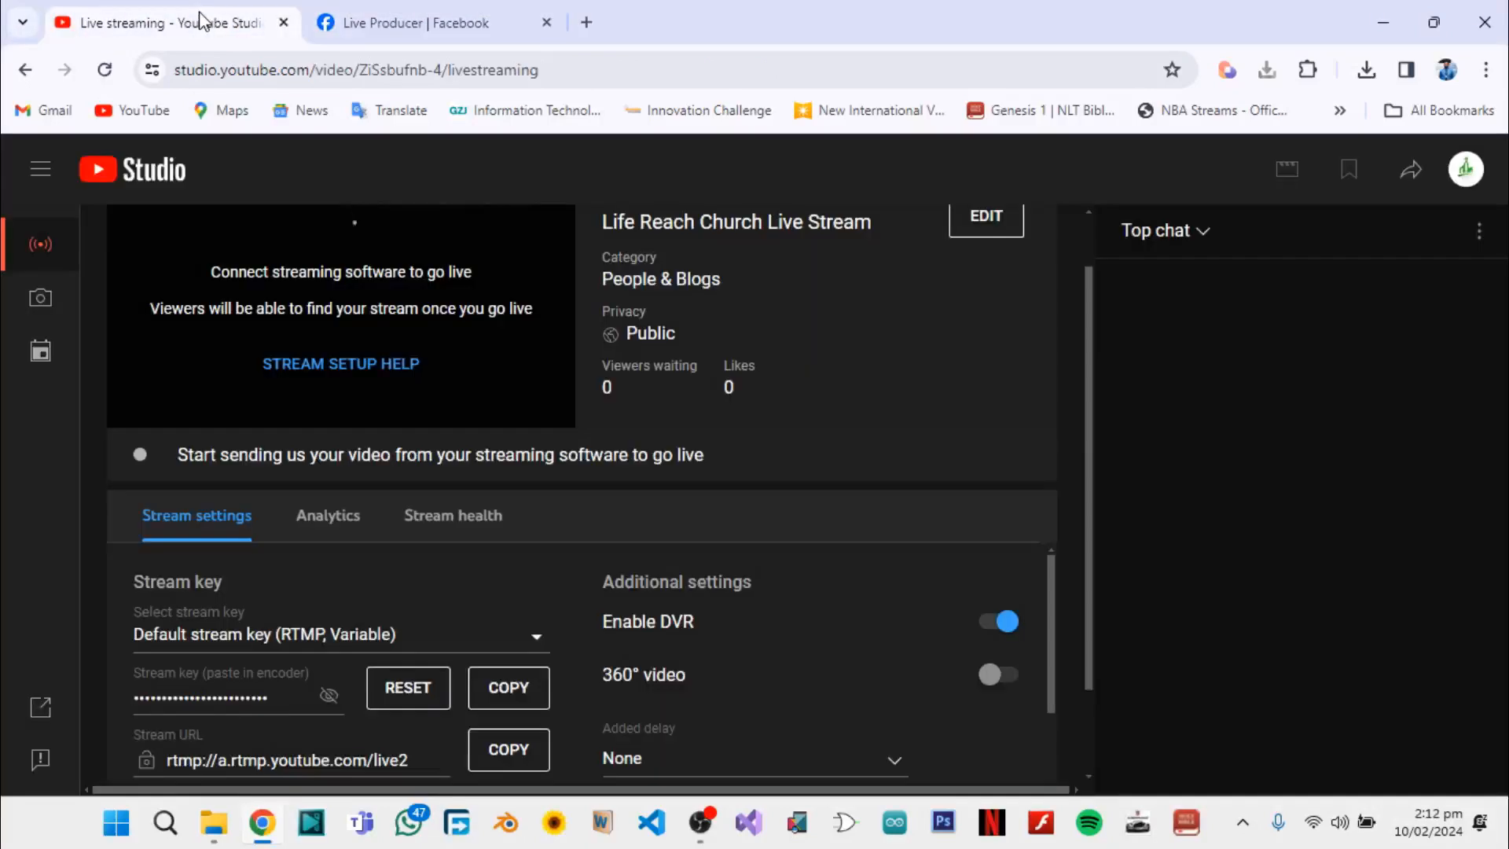
pyautogui.scroll(1, 483, 409)
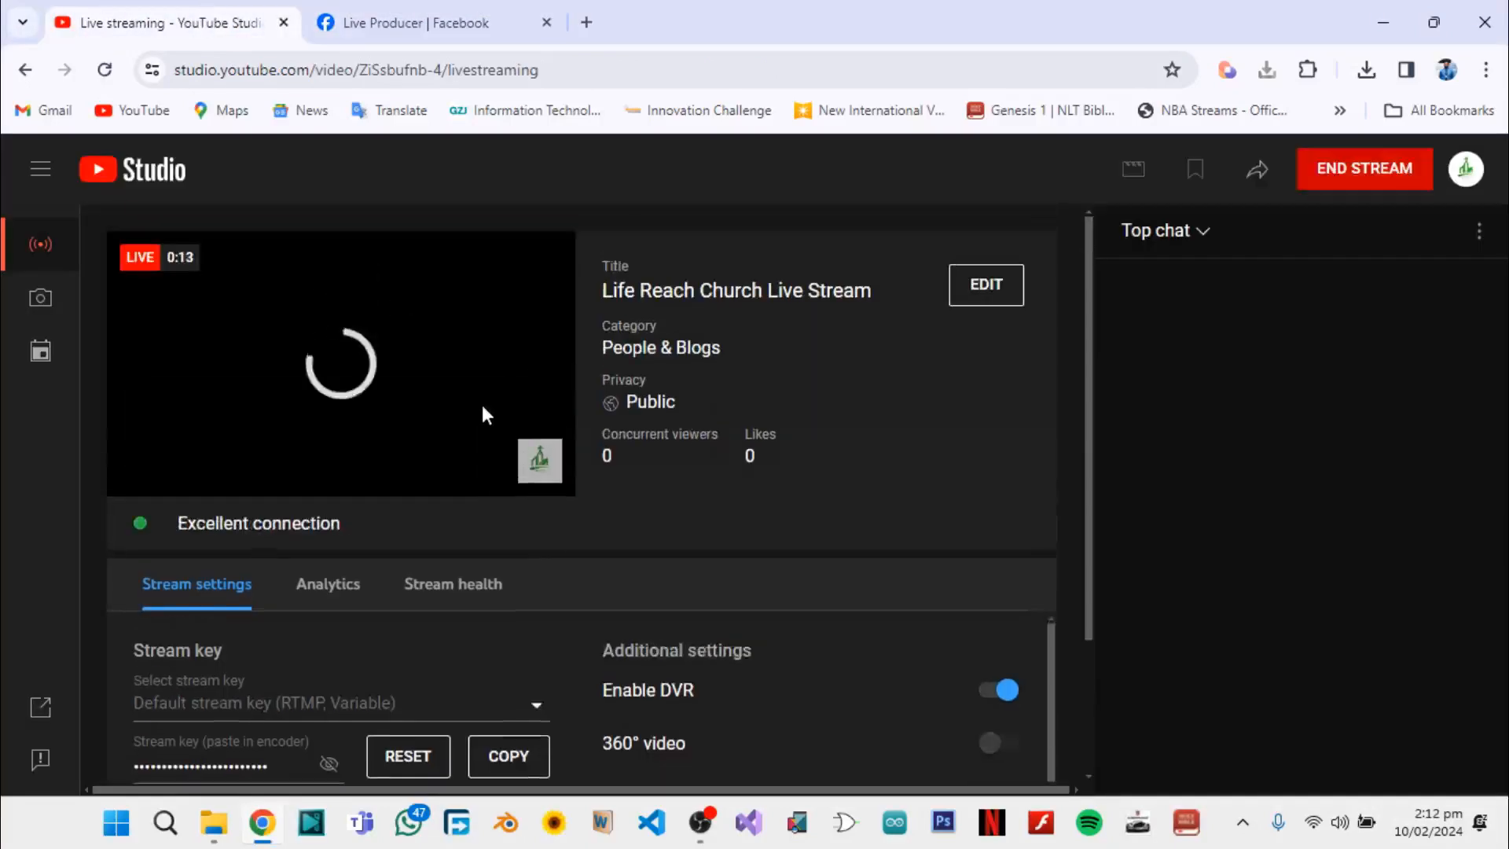
pyautogui.click(440, 23)
pyautogui.scroll(-6, 595, 543)
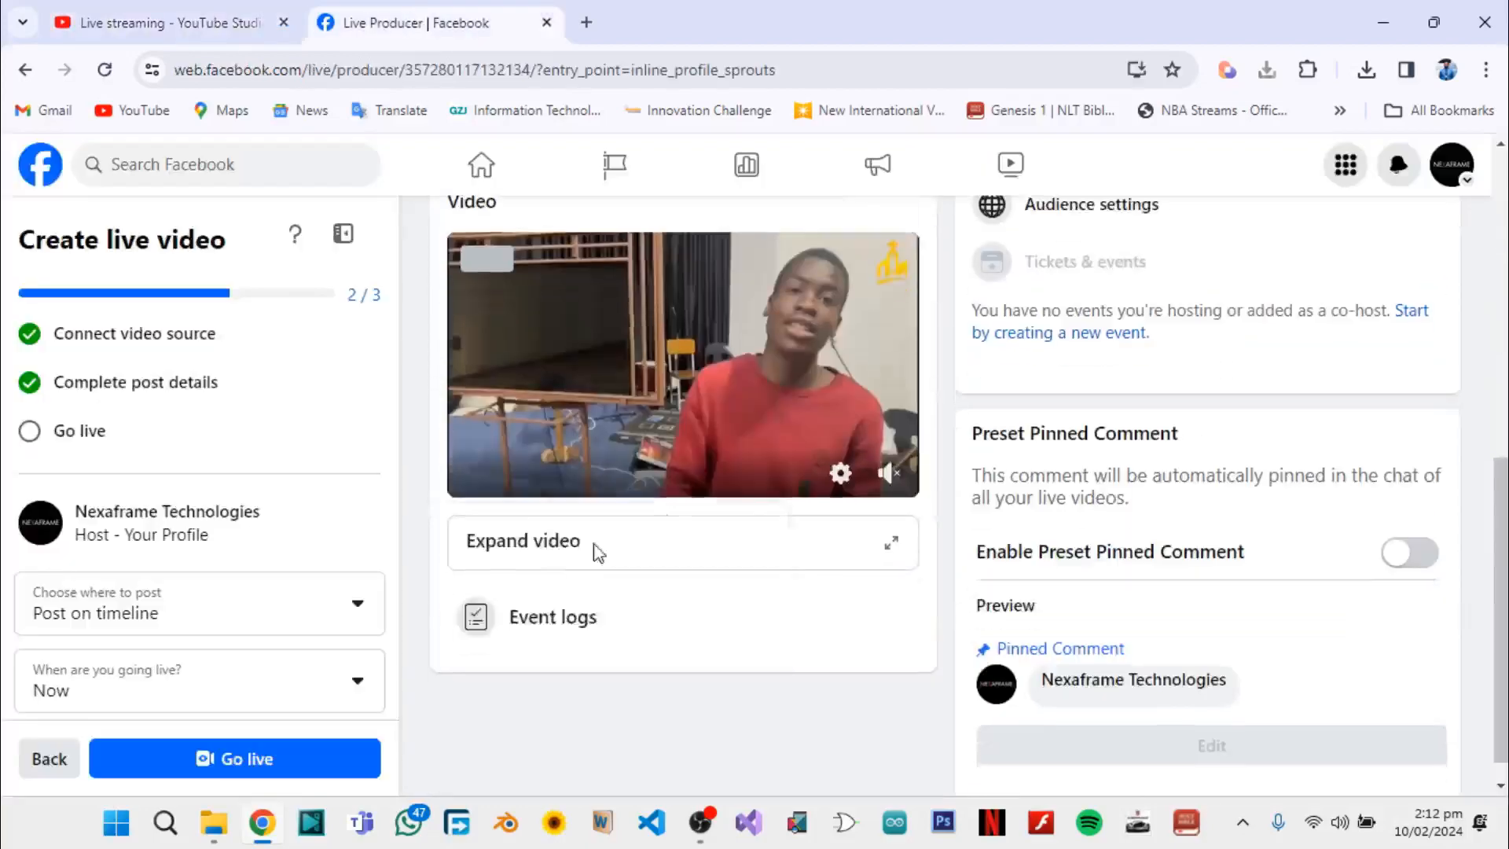
# Compare the live broadcasts in YouTube Studio and the Facebook live dashboard, and dismiss Facebook's key frame rate notice
pyautogui.click(169, 22)
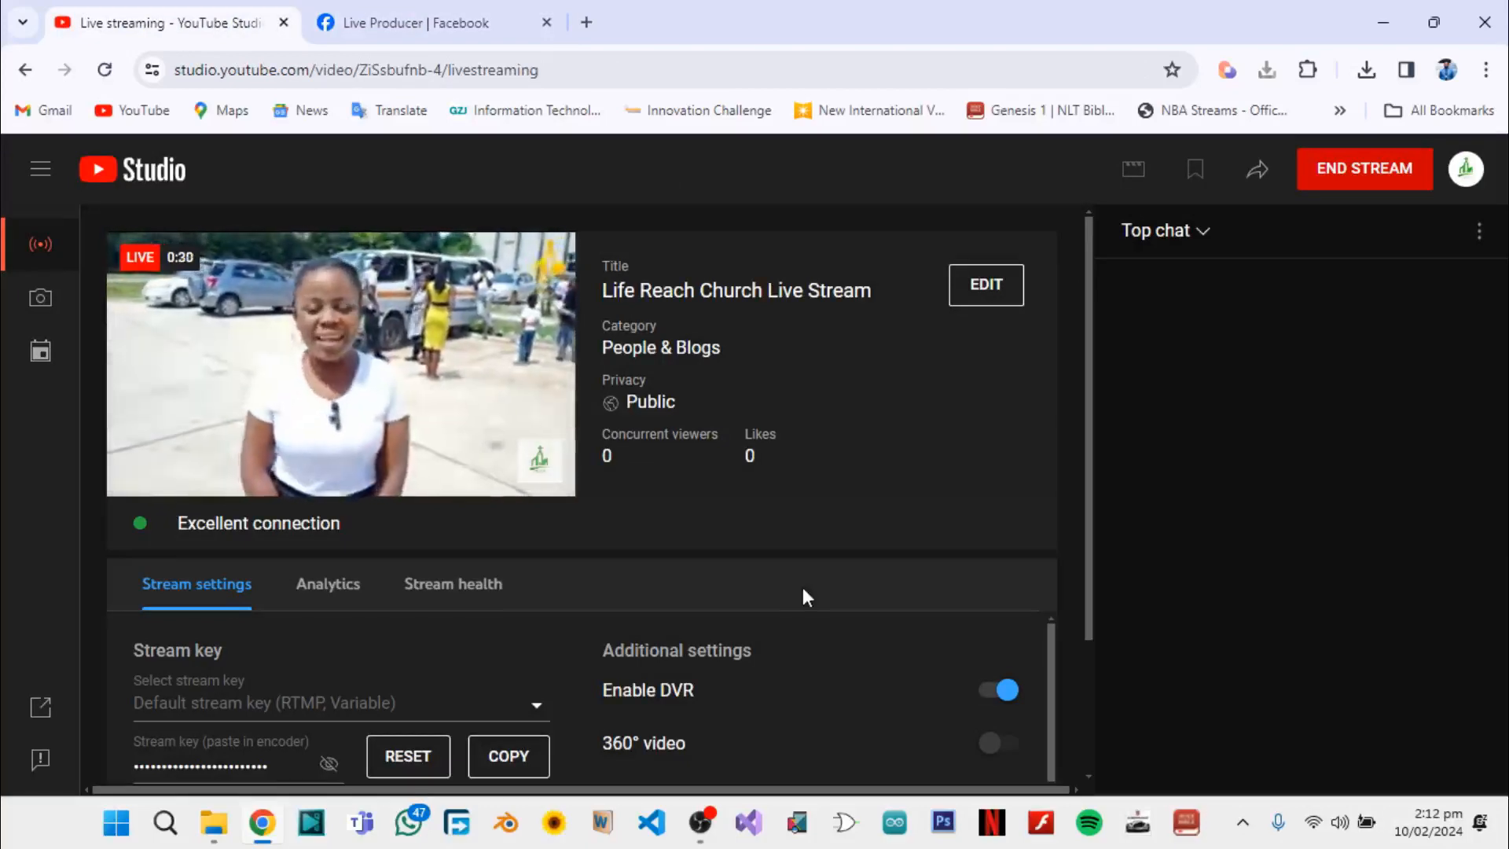
pyautogui.hotkey('ctrl', 'Tab')
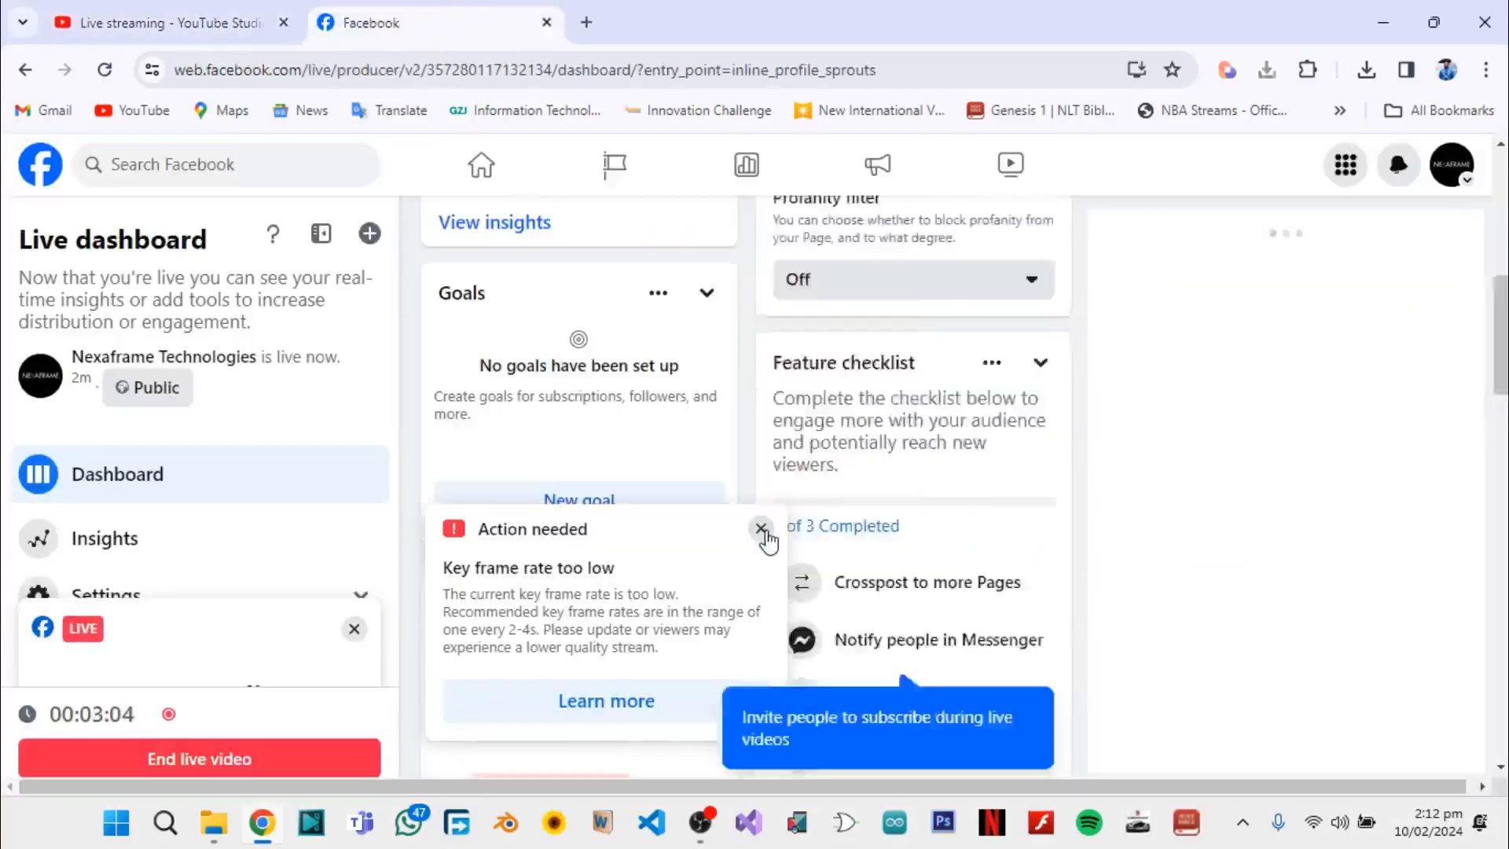
pyautogui.hotkey('ctrl', 'Tab')
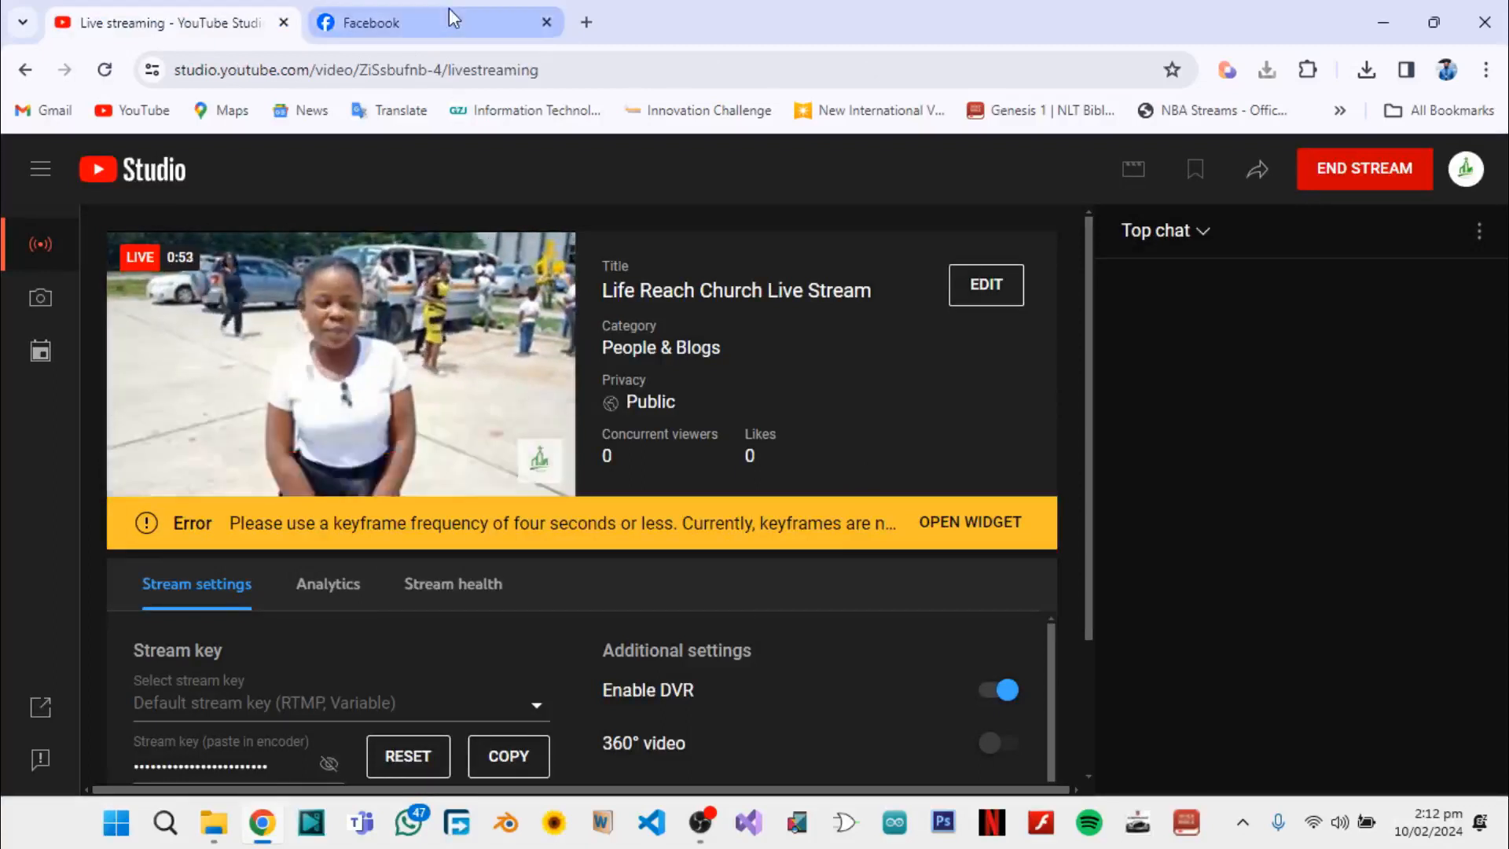
pyautogui.click(409, 28)
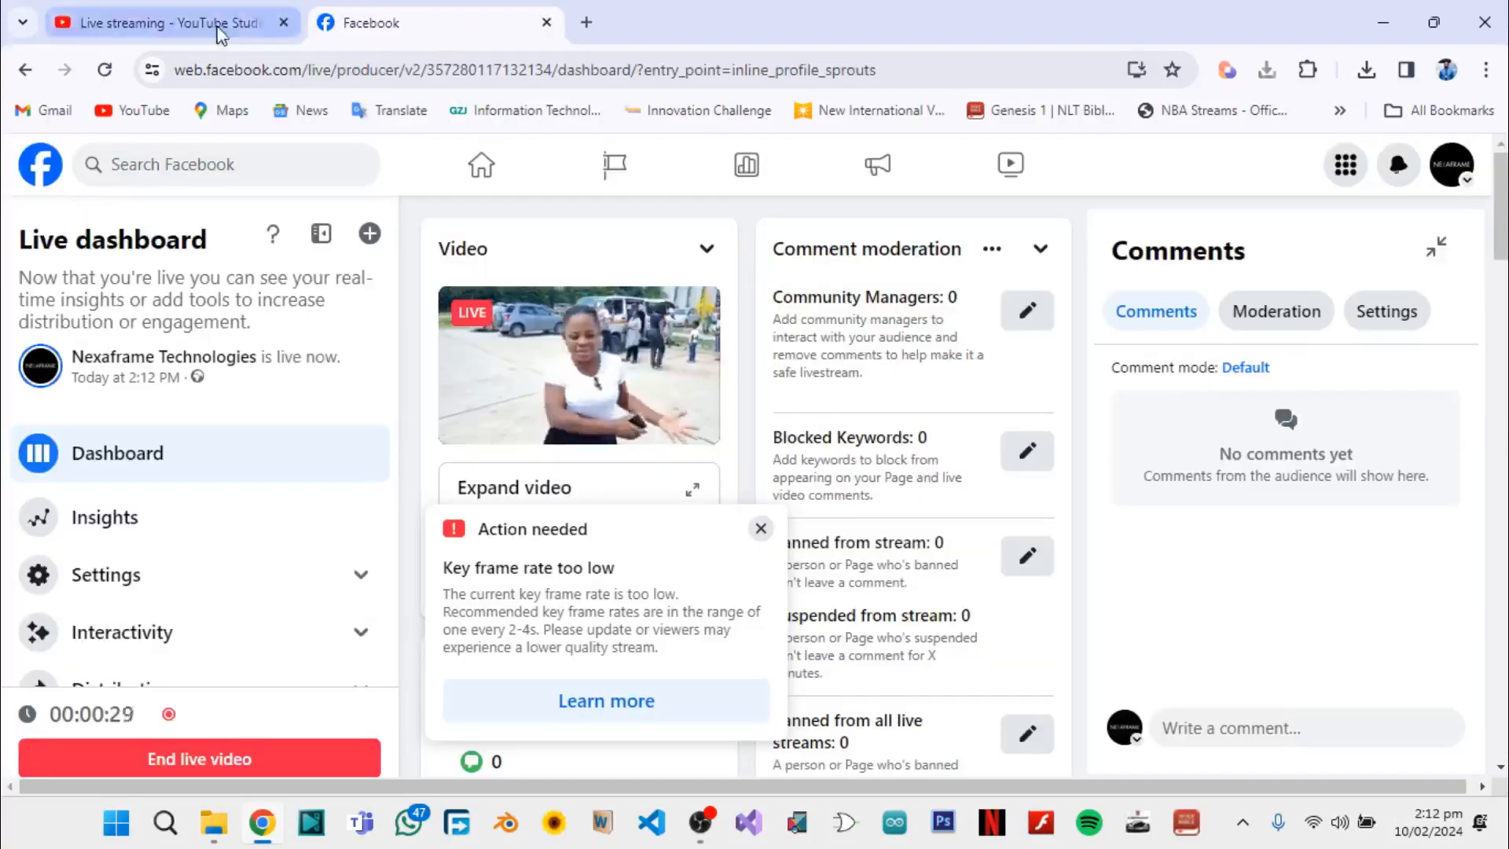
pyautogui.click(221, 30)
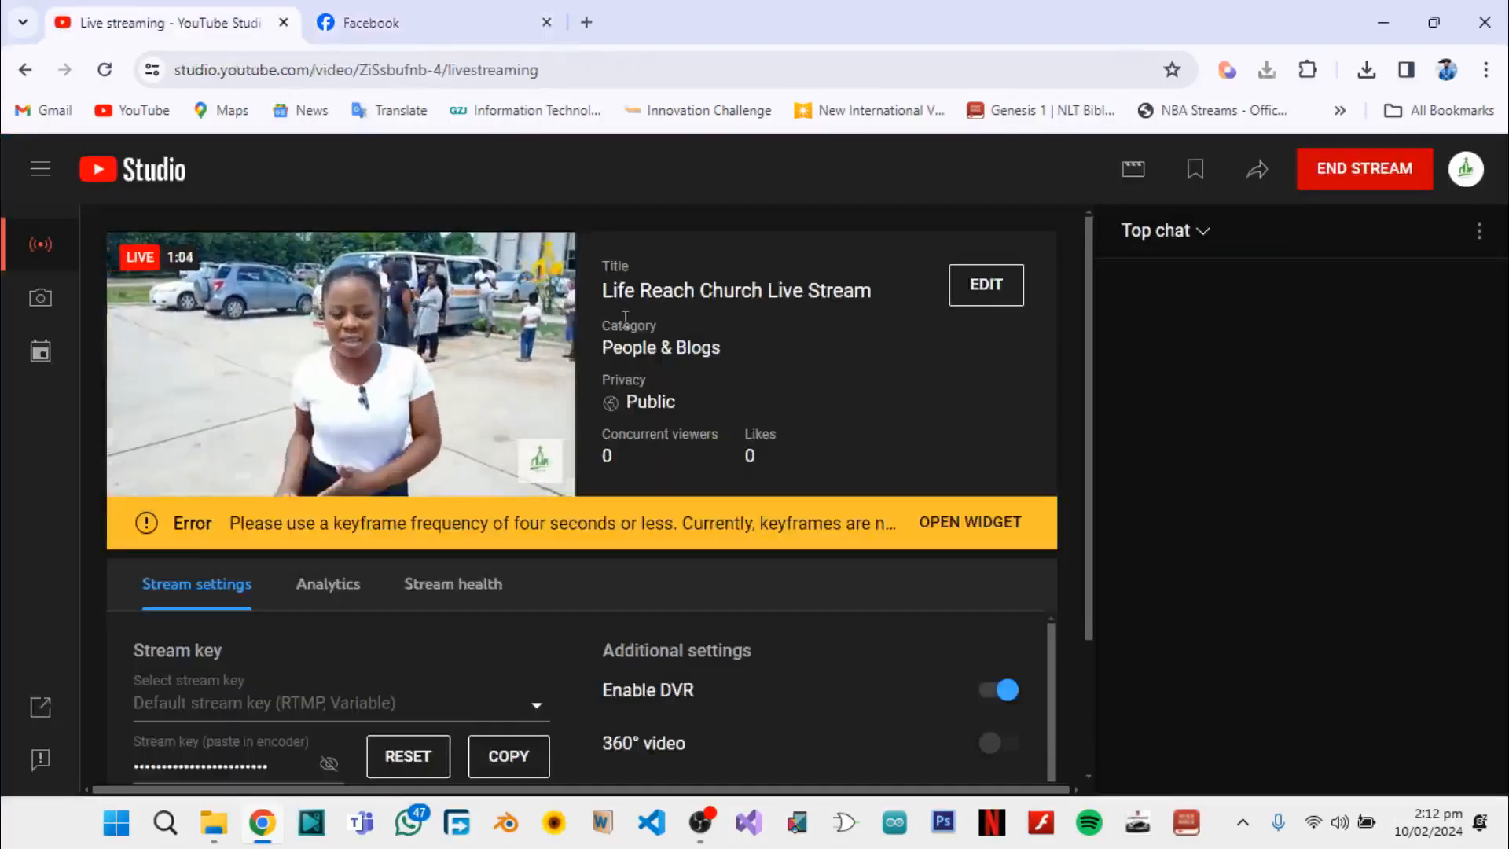
pyautogui.click(417, 22)
pyautogui.click(758, 533)
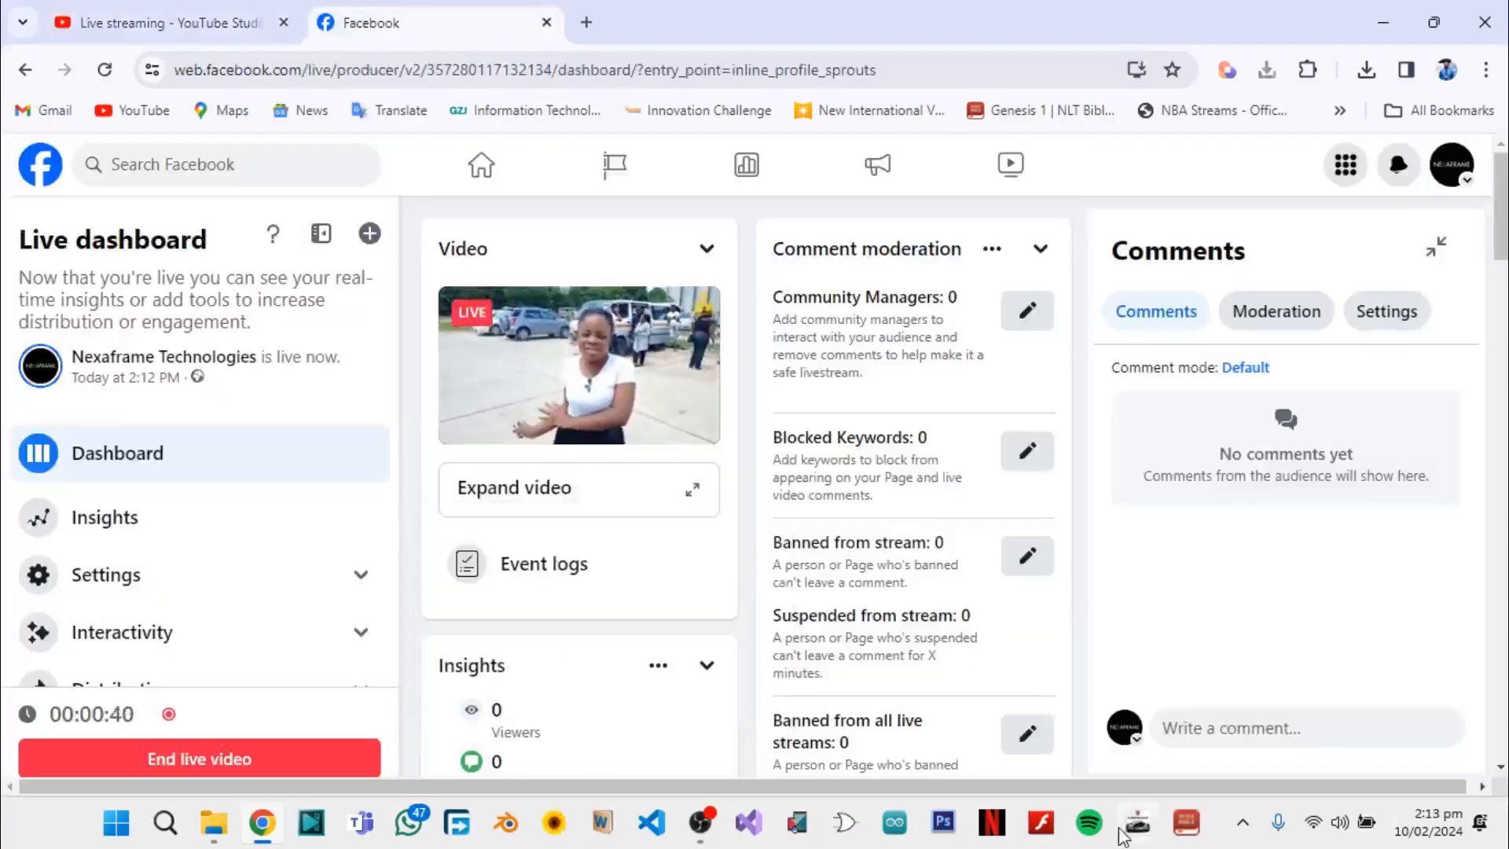
# Stop both streaming and recording in OBS Studio, and check the Facebook live video's status in Chrome
pyautogui.click(700, 823)
pyautogui.click(1337, 579)
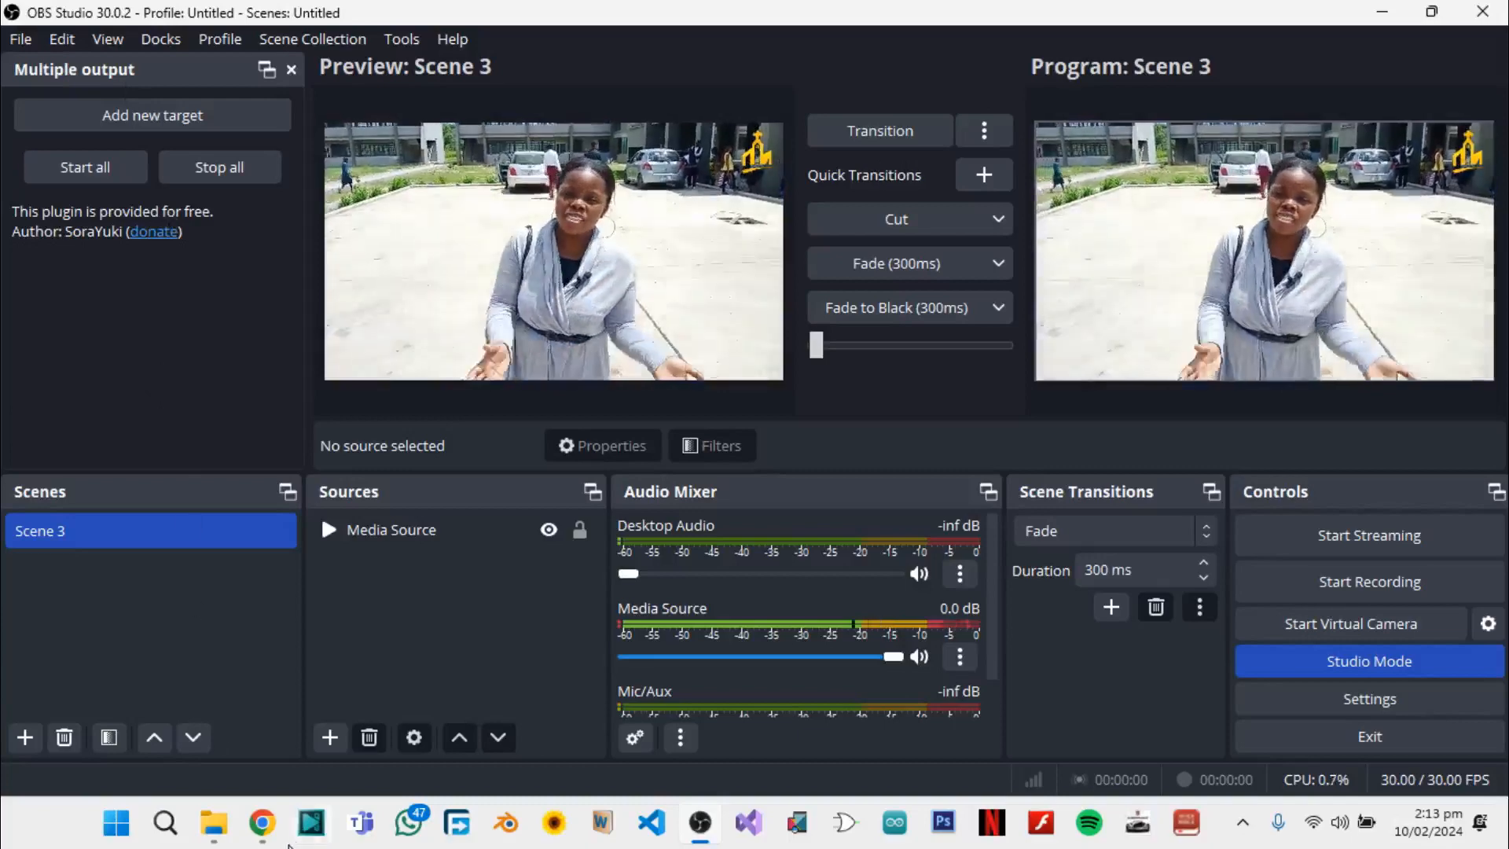
pyautogui.click(268, 843)
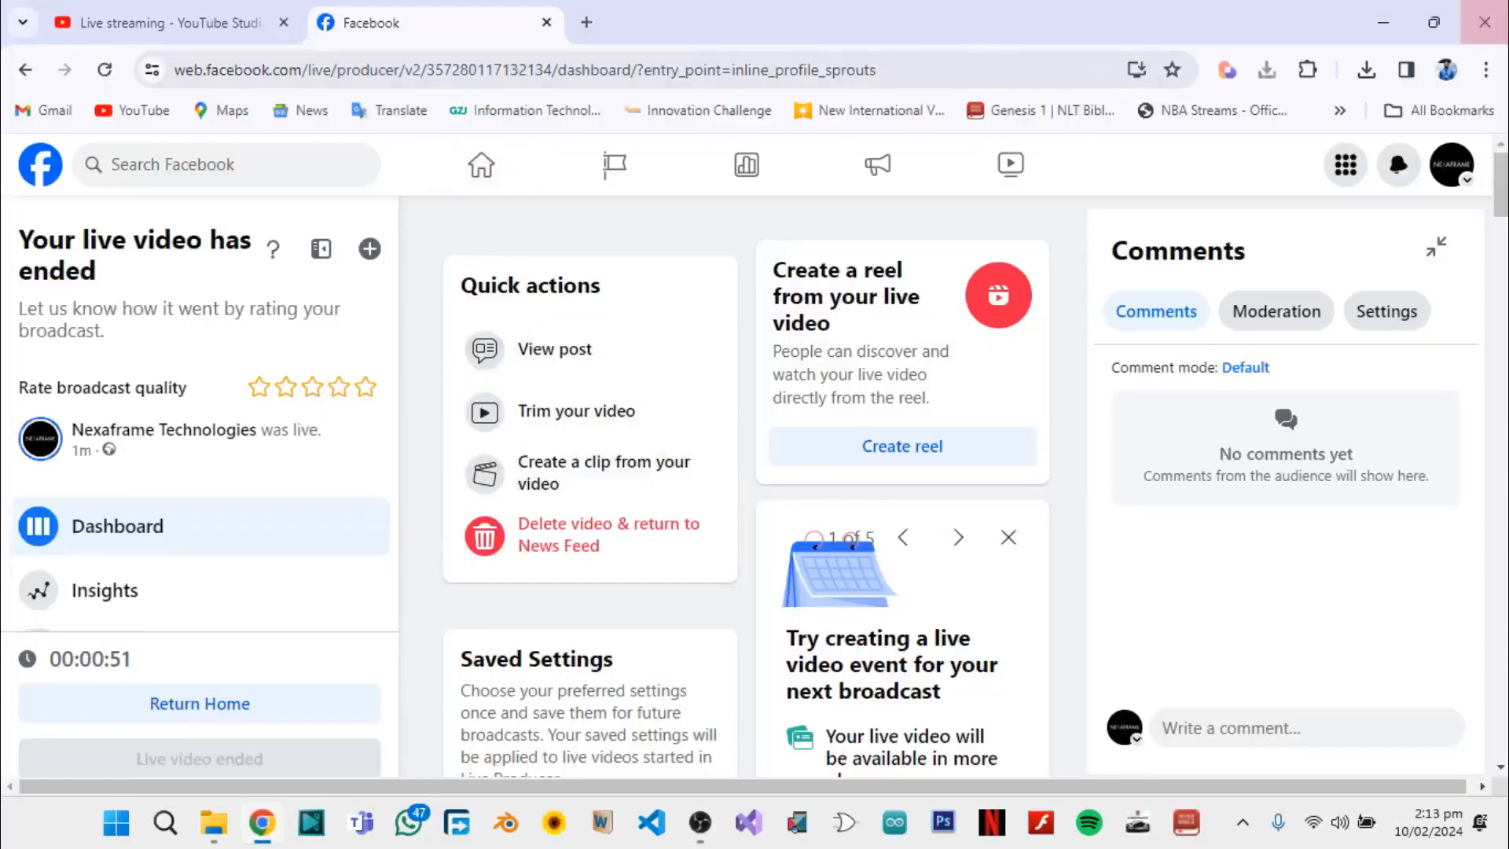
# Close Chrome and OBS Studio
pyautogui.click(1485, 19)
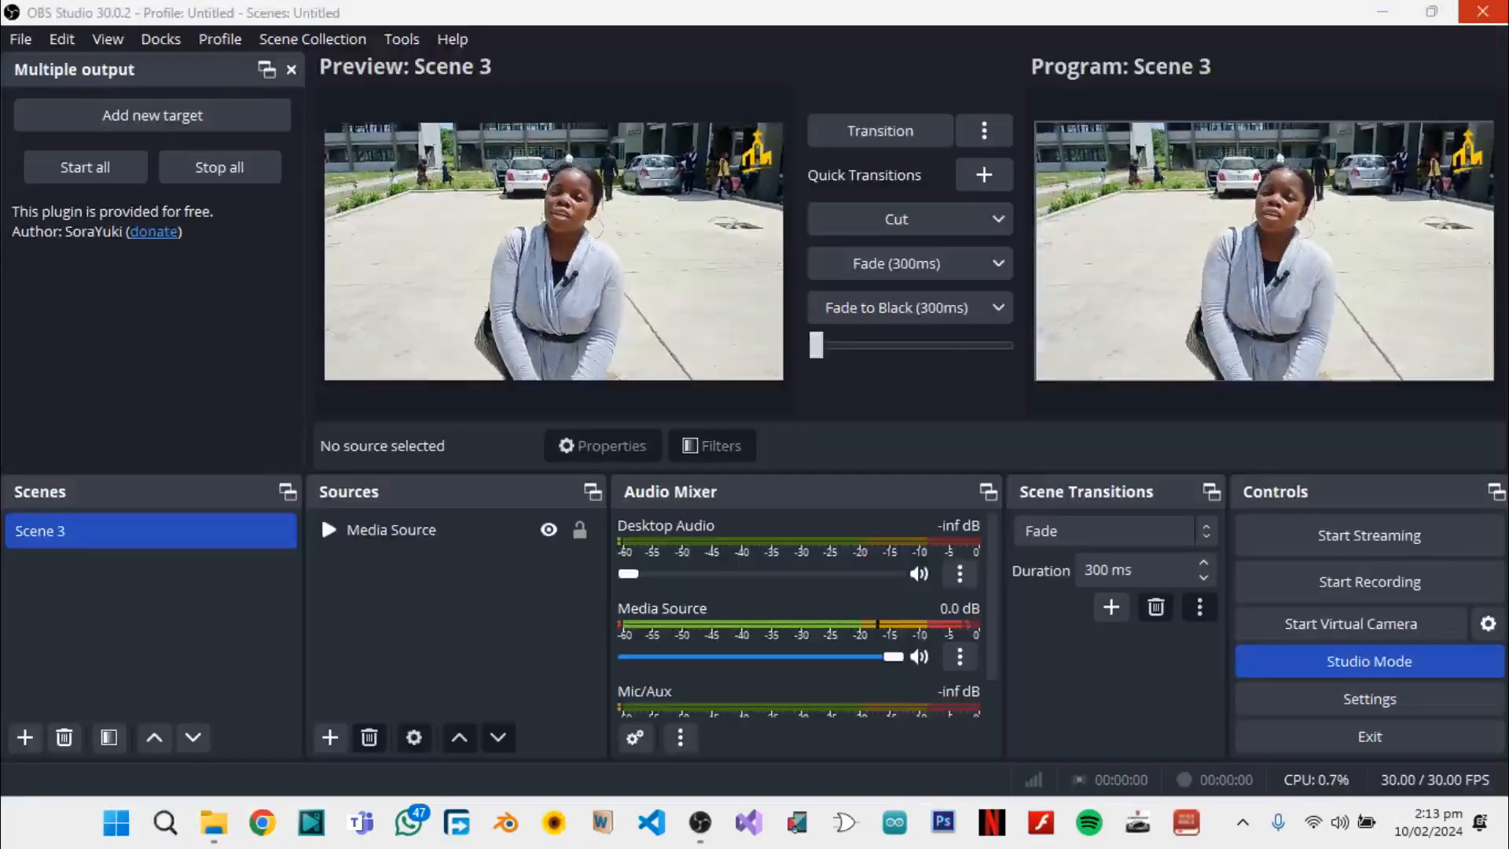
pyautogui.click(1483, 12)
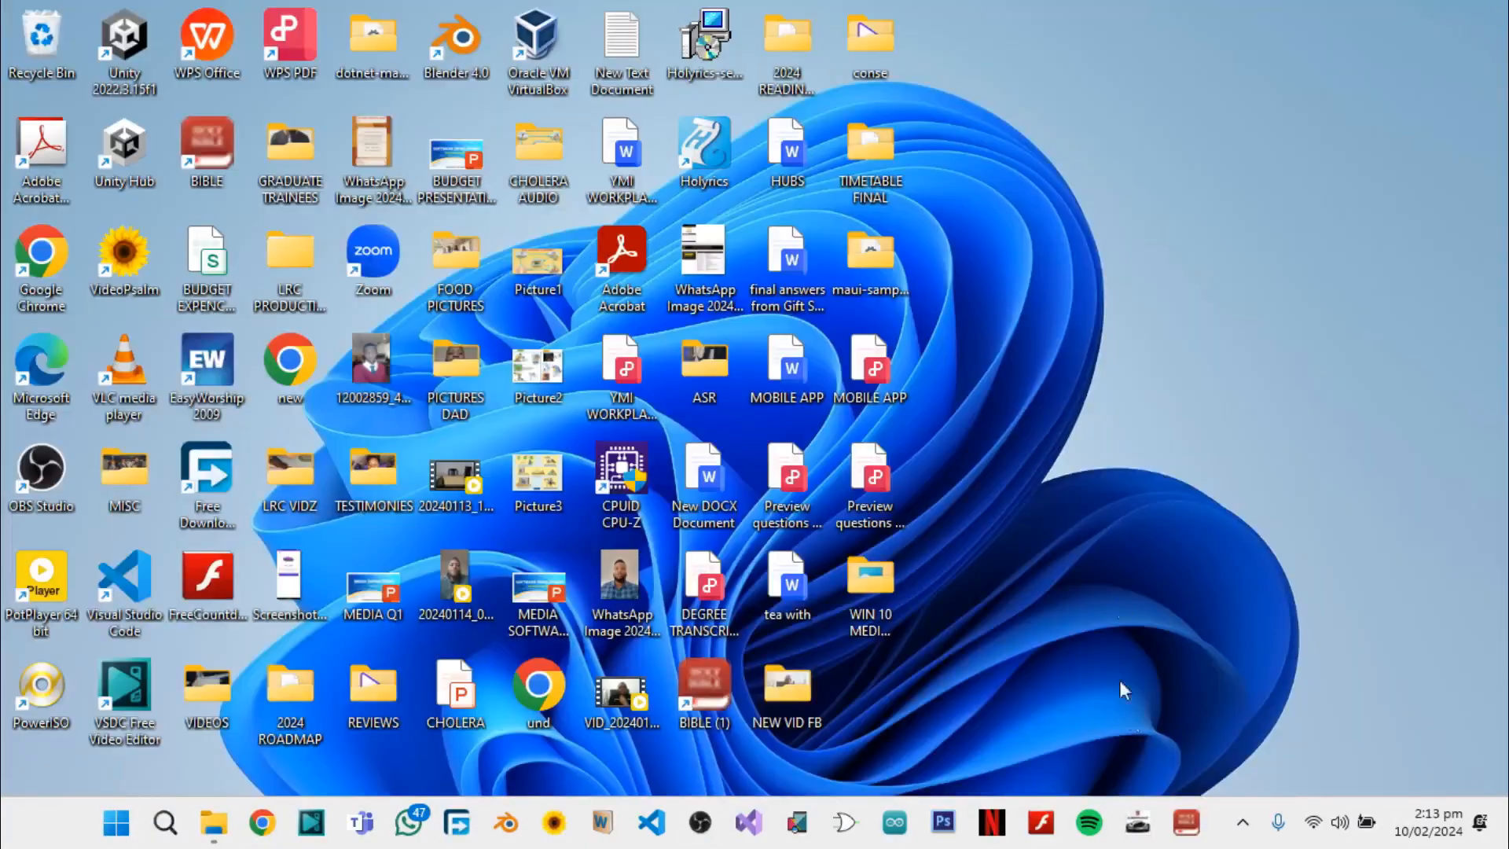
pyautogui.click(1242, 827)
pyautogui.rightClick(1155, 712)
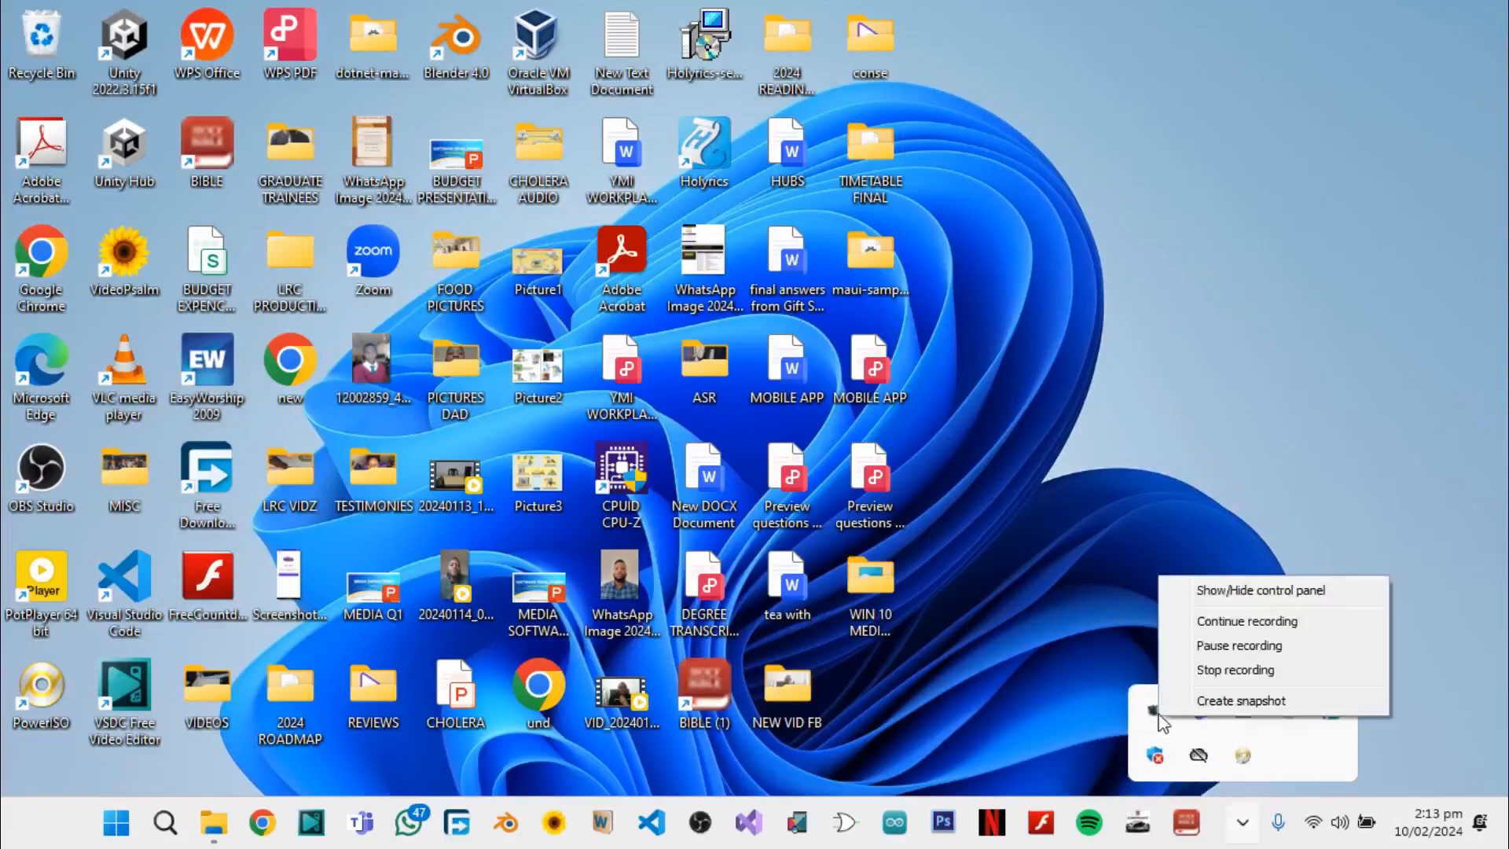